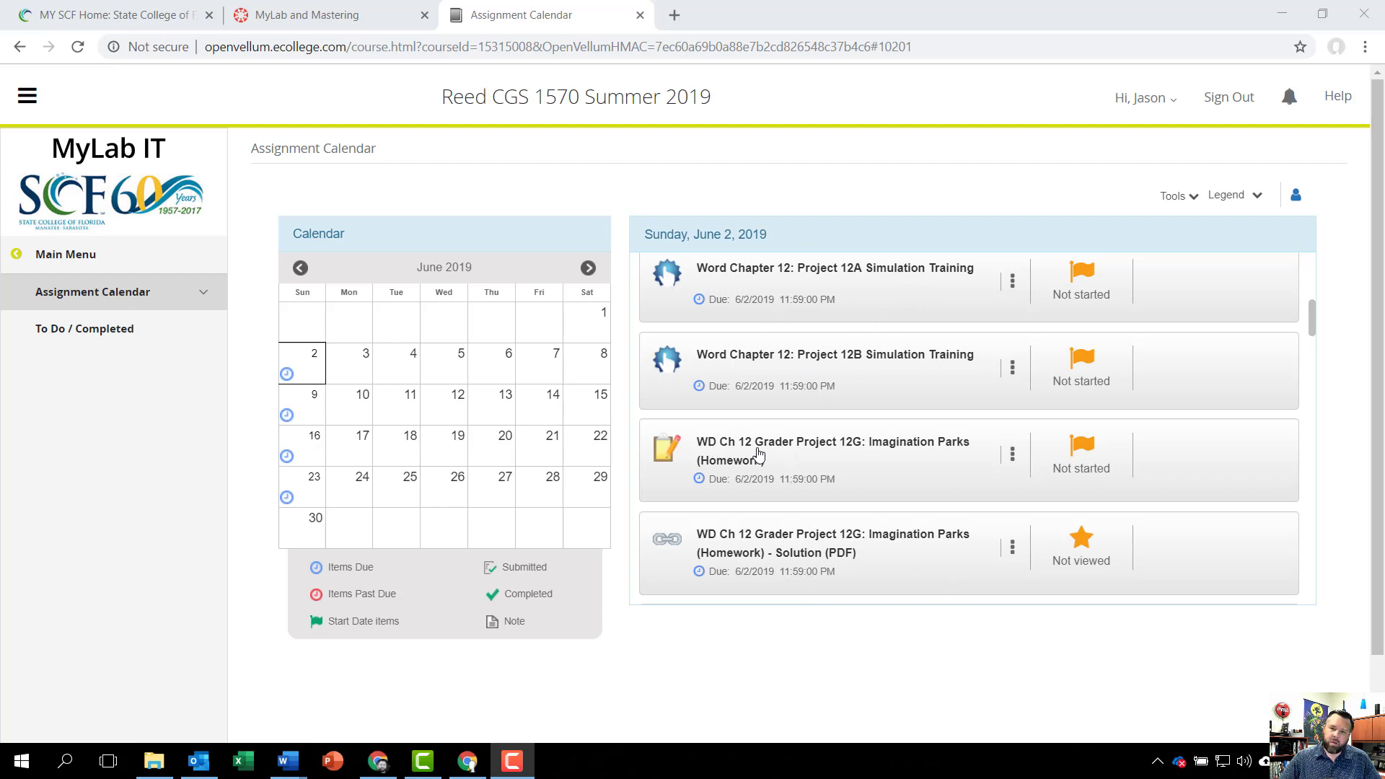
- Open the homework assignment WD Ch 12 Grader Project 12G: Imagination Parks and download its seven starting files one by one
{"action": "left_click", "coordinate": [829, 449]}
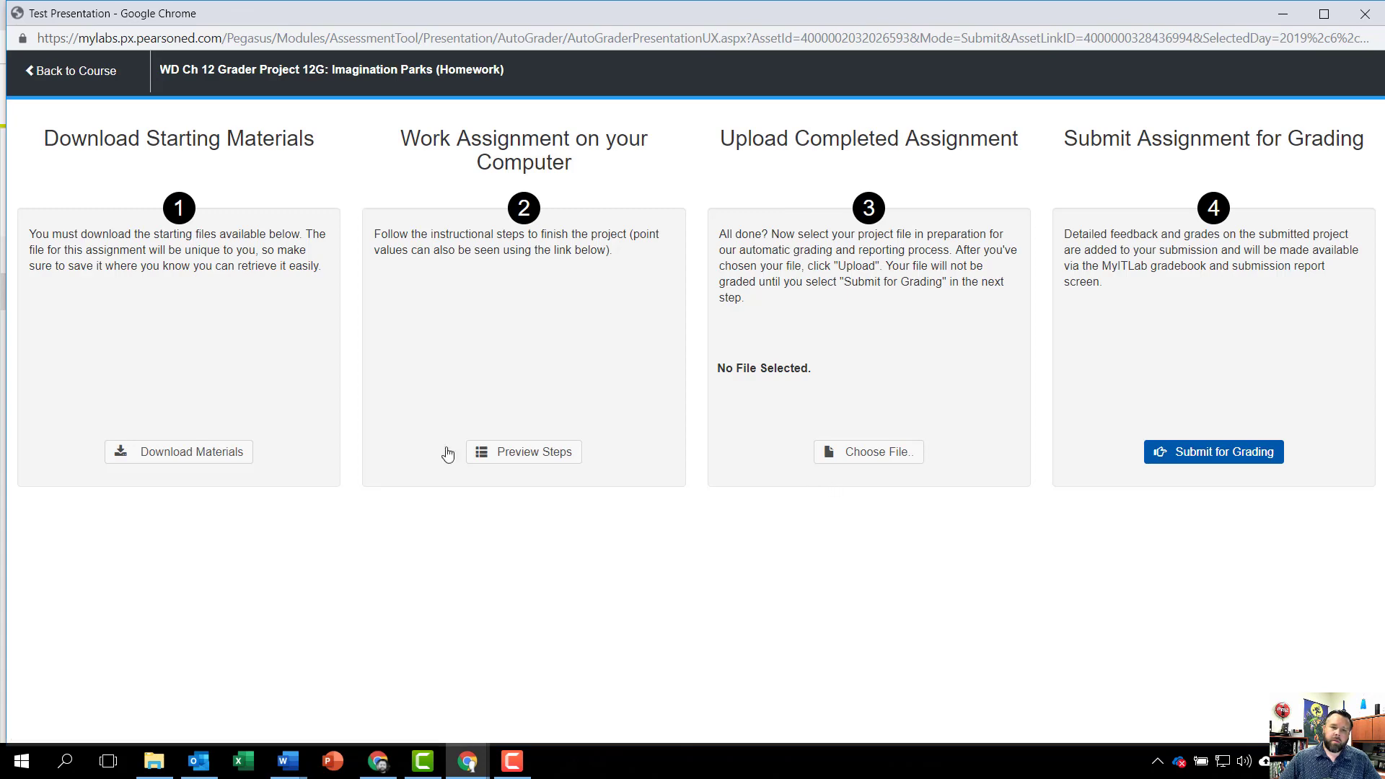
{"action": "left_click", "coordinate": [215, 454]}
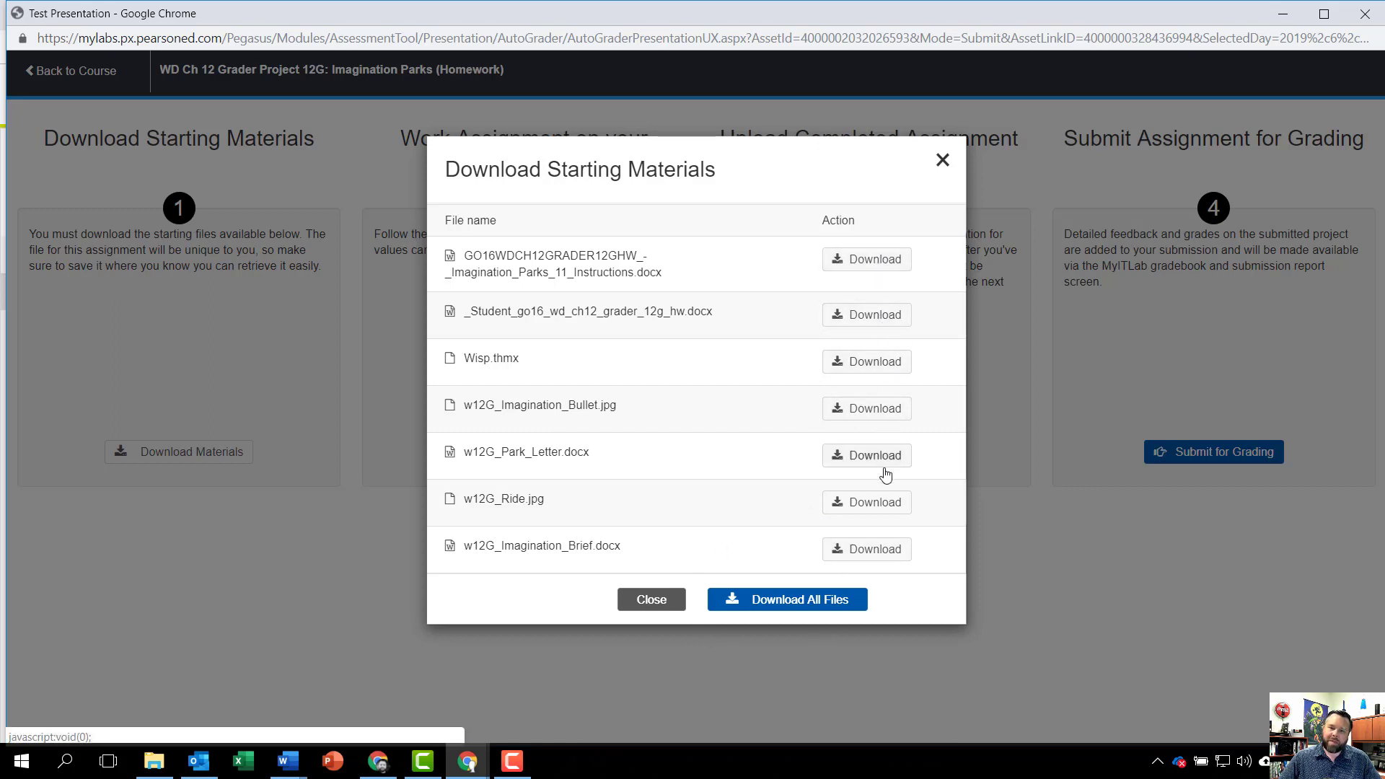
{"action": "left_click", "coordinate": [860, 260]}
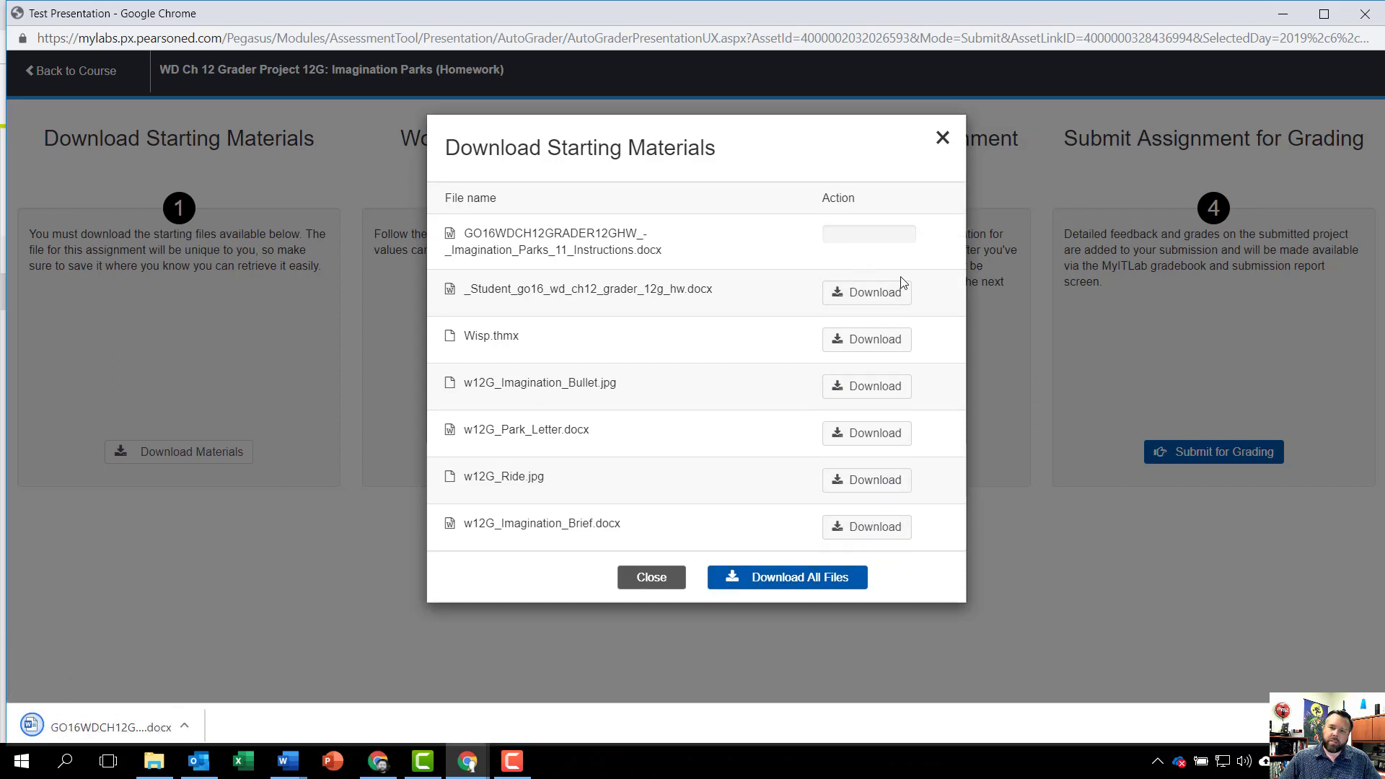
{"action": "left_click", "coordinate": [883, 304]}
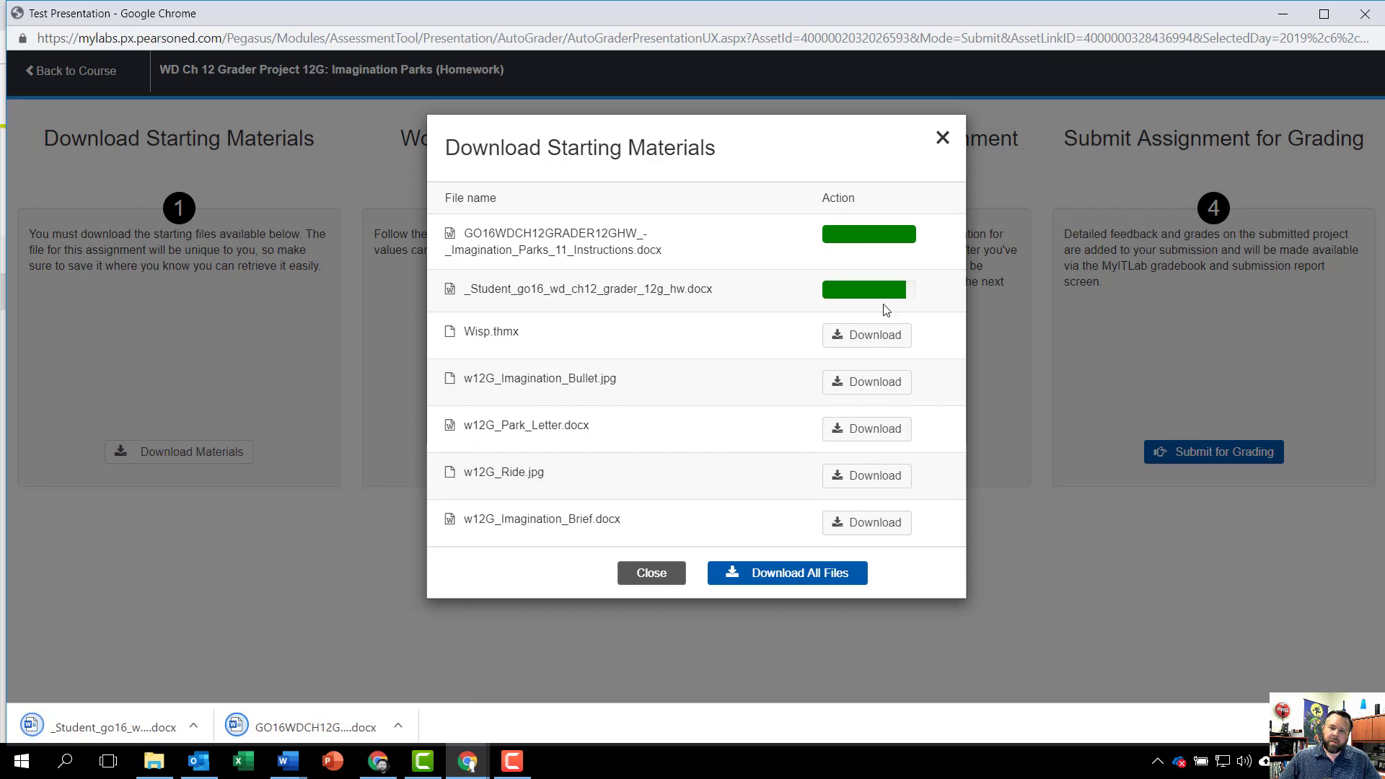
{"action": "left_click", "coordinate": [873, 350]}
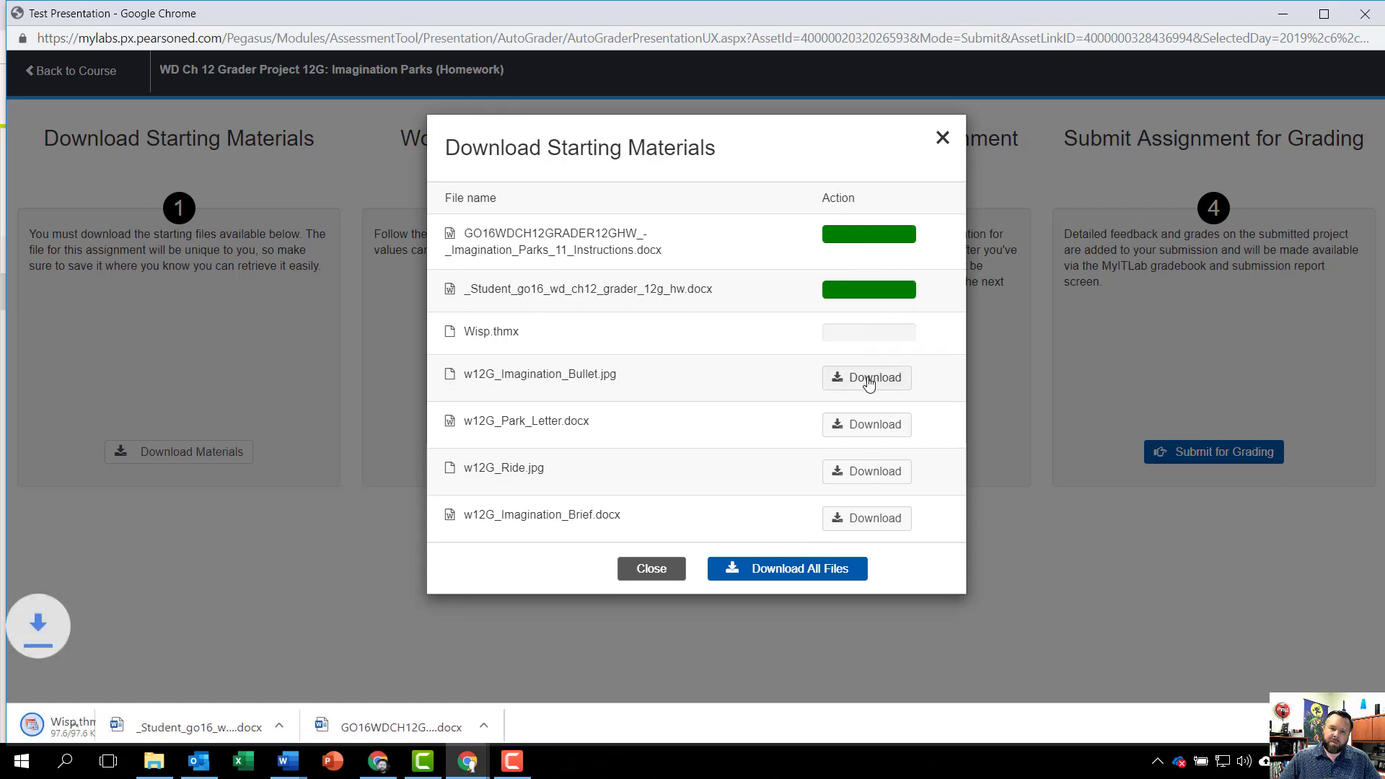
{"action": "left_click", "coordinate": [871, 380]}
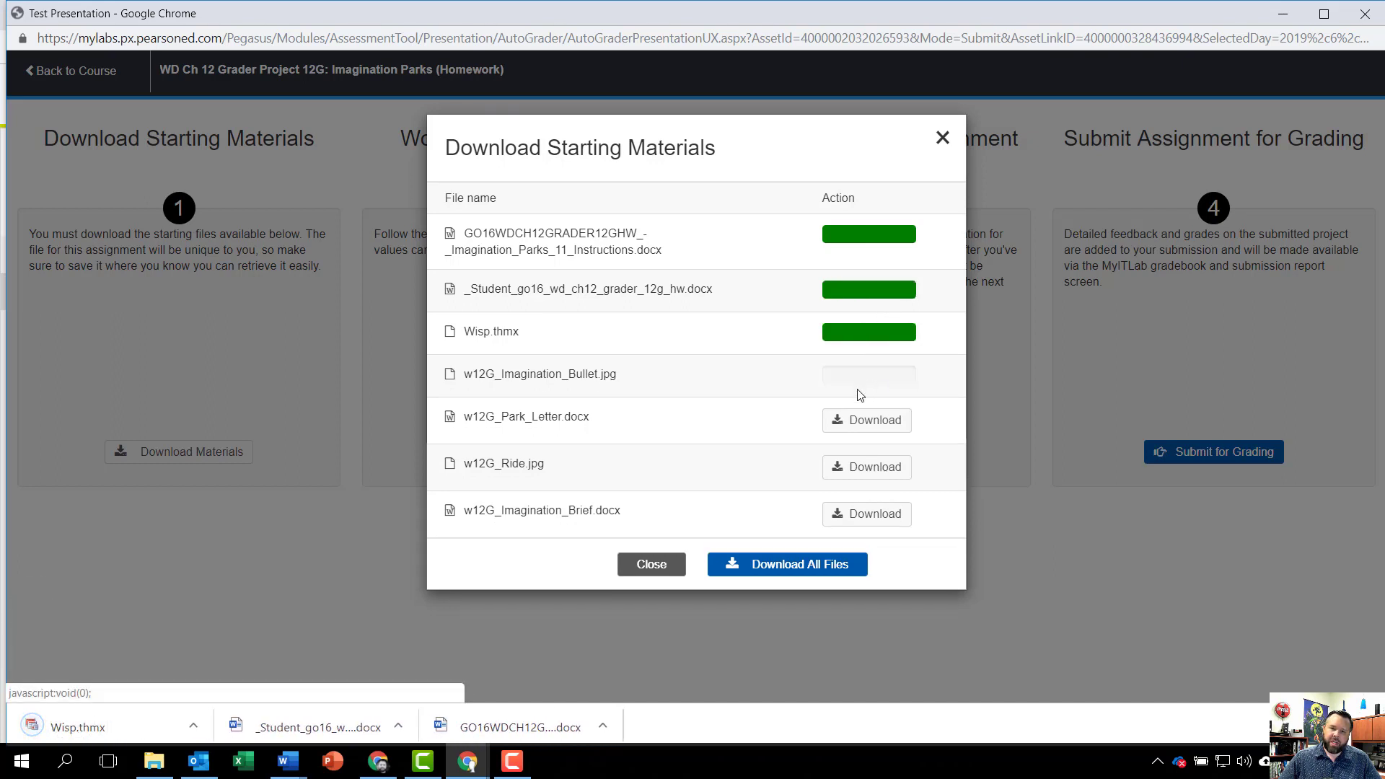
{"action": "left_click", "coordinate": [863, 428]}
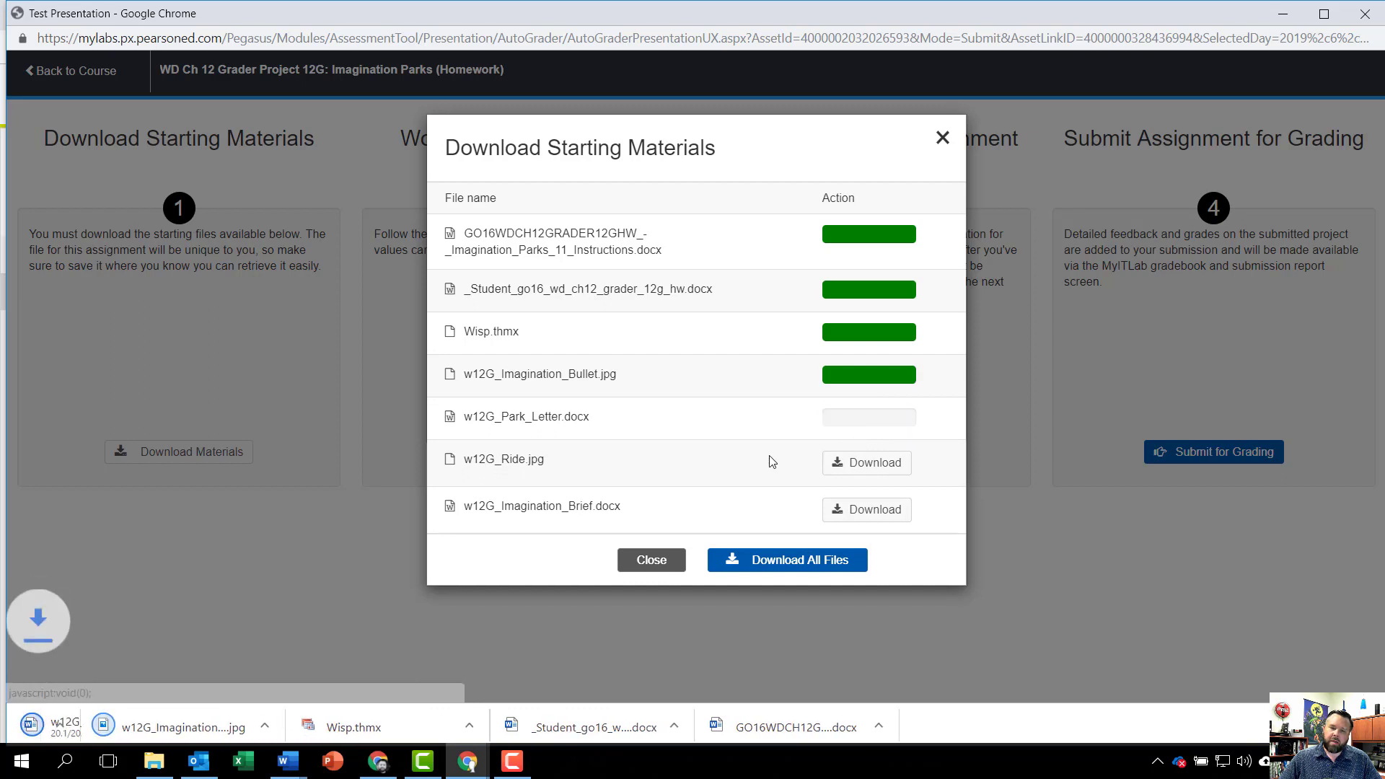
{"action": "left_click", "coordinate": [871, 466]}
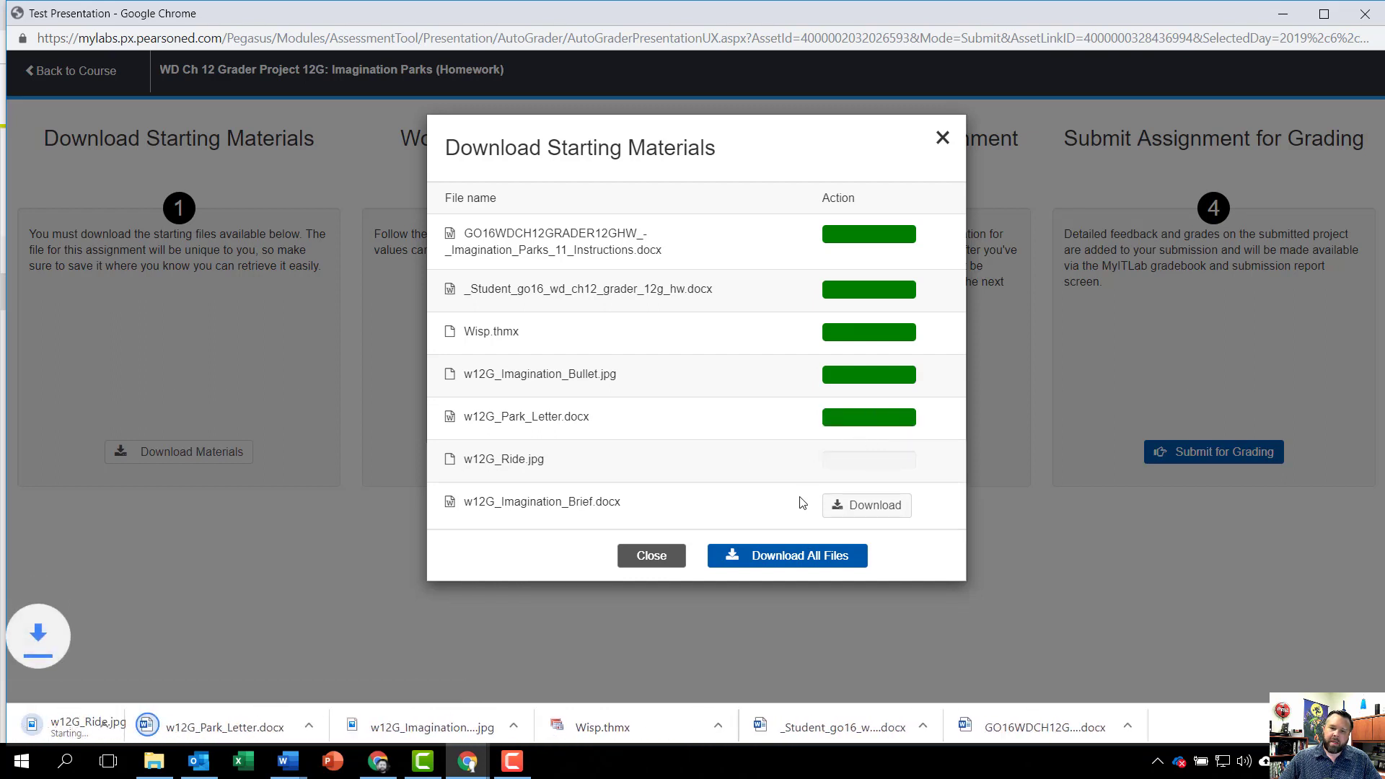
{"action": "left_click", "coordinate": [886, 515]}
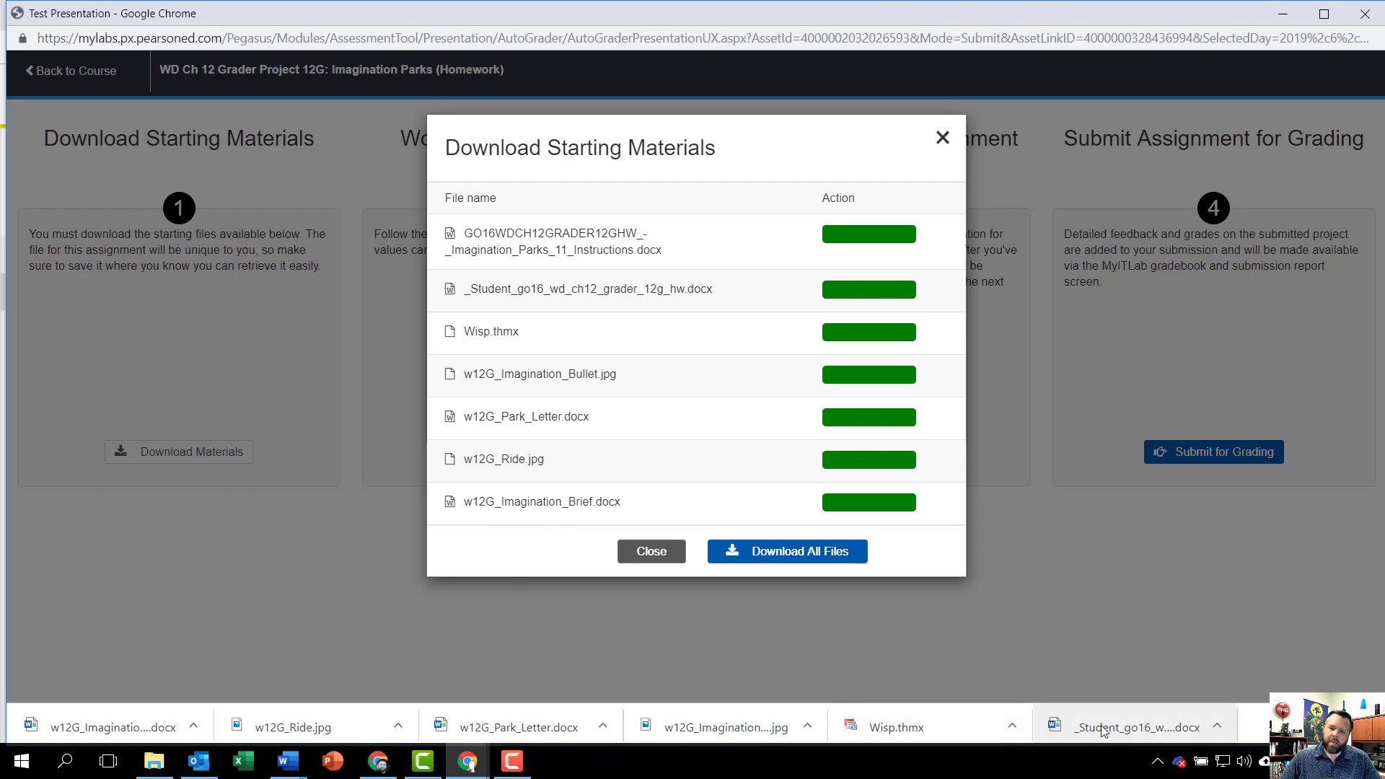
- Open the downloaded _Student_go16_wd_ch12_grader_12g_hw.docx in Word and display it in Outline view
{"action": "left_click", "coordinate": [1129, 727]}
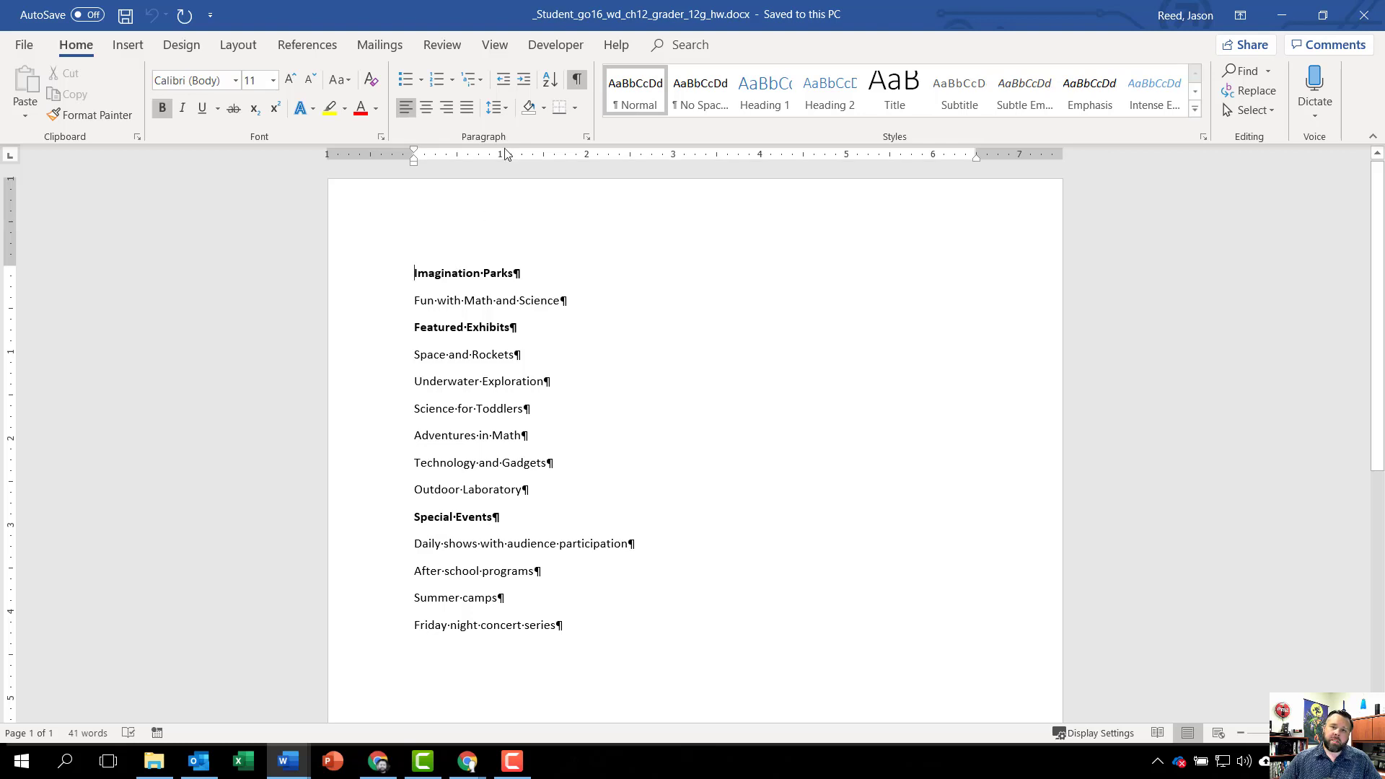
{"action": "left_click", "coordinate": [496, 46]}
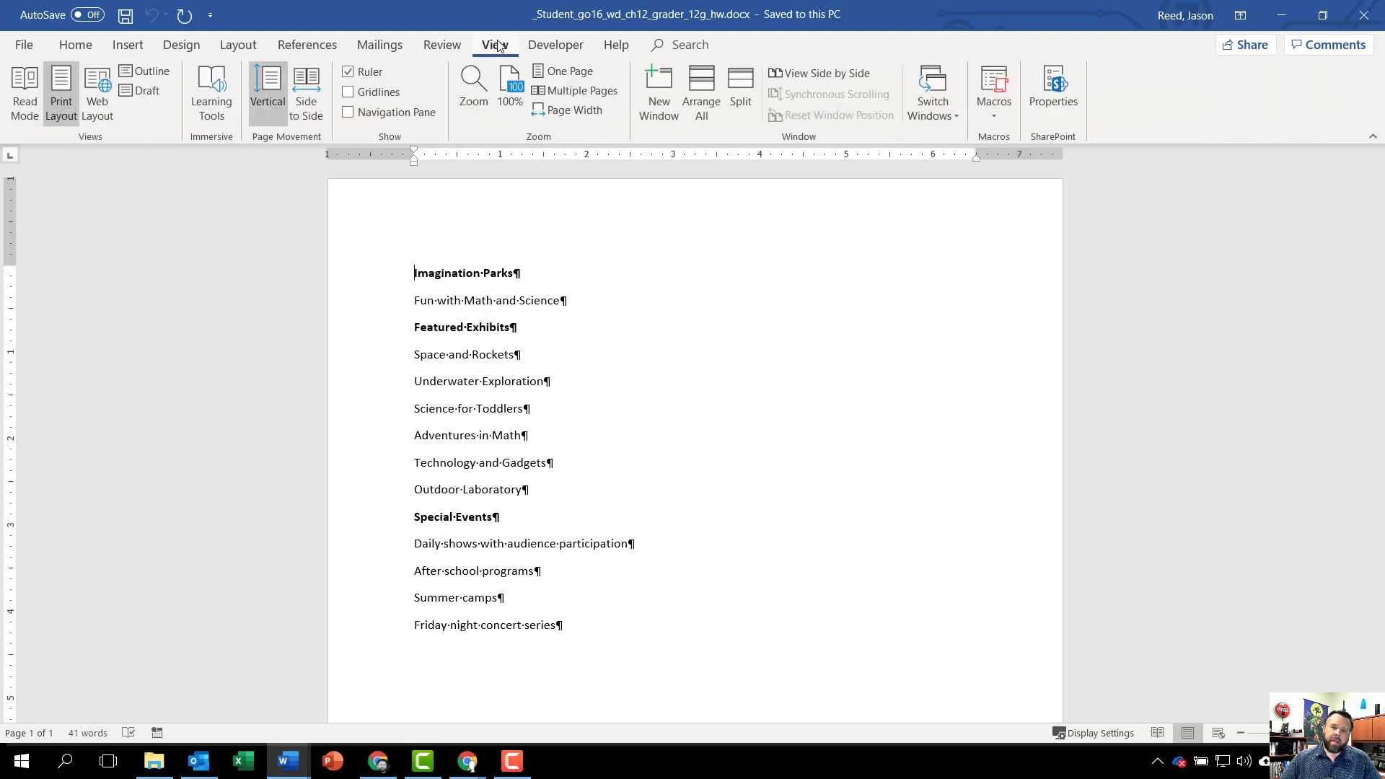
{"action": "left_click", "coordinate": [143, 72]}
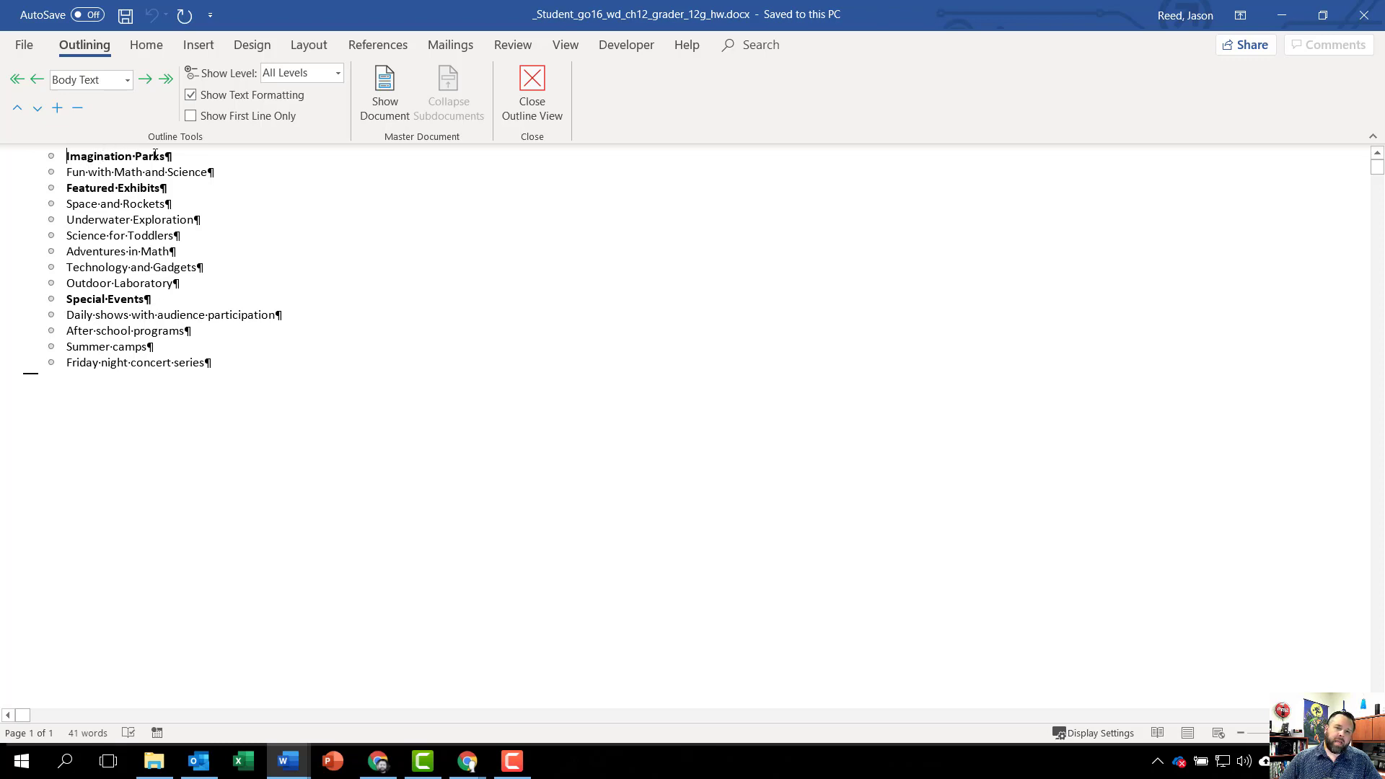
- Assign outline Level 1 to the bold paragraphs Imagination Parks, Featured Exhibits and Special Events
{"action": "left_click_drag", "start_coordinate": [177, 157], "coordinate": [65, 156]}
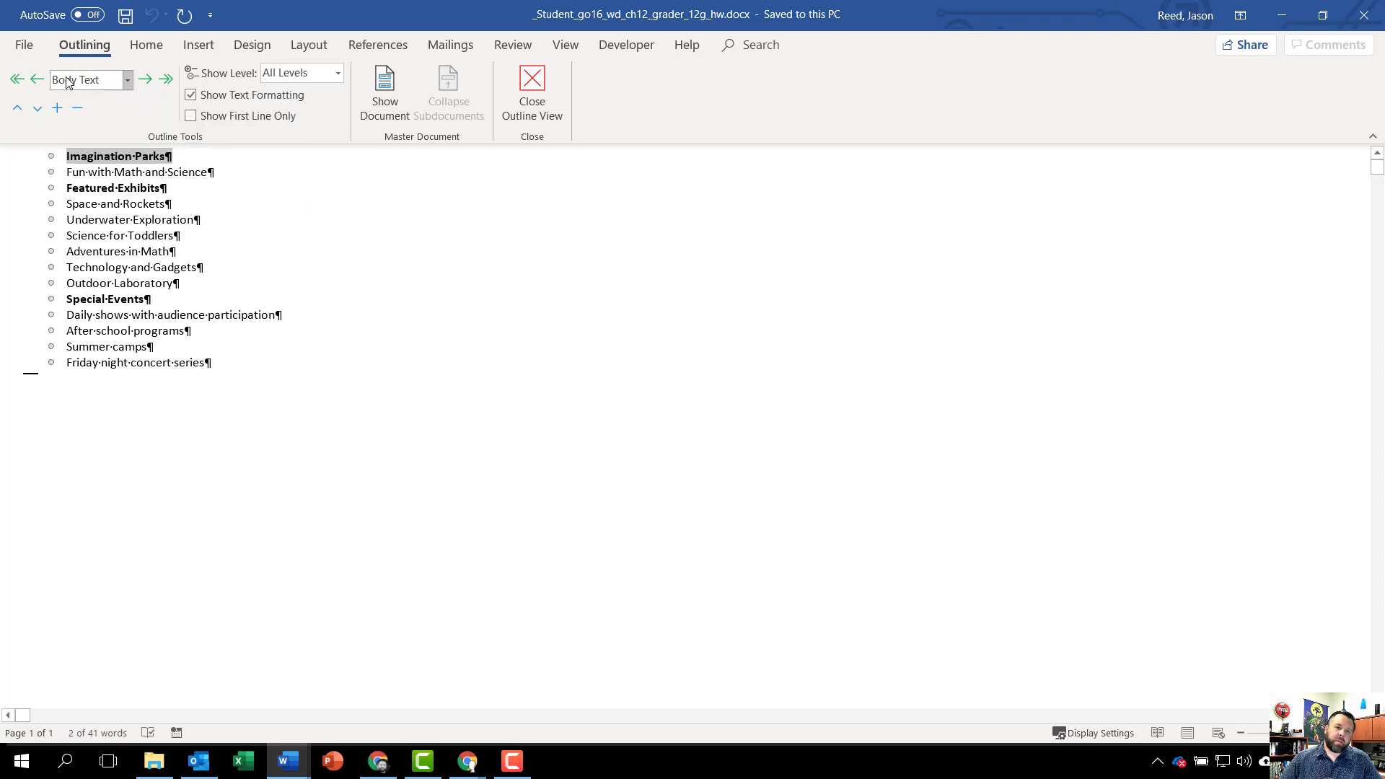
{"action": "left_click", "coordinate": [129, 83]}
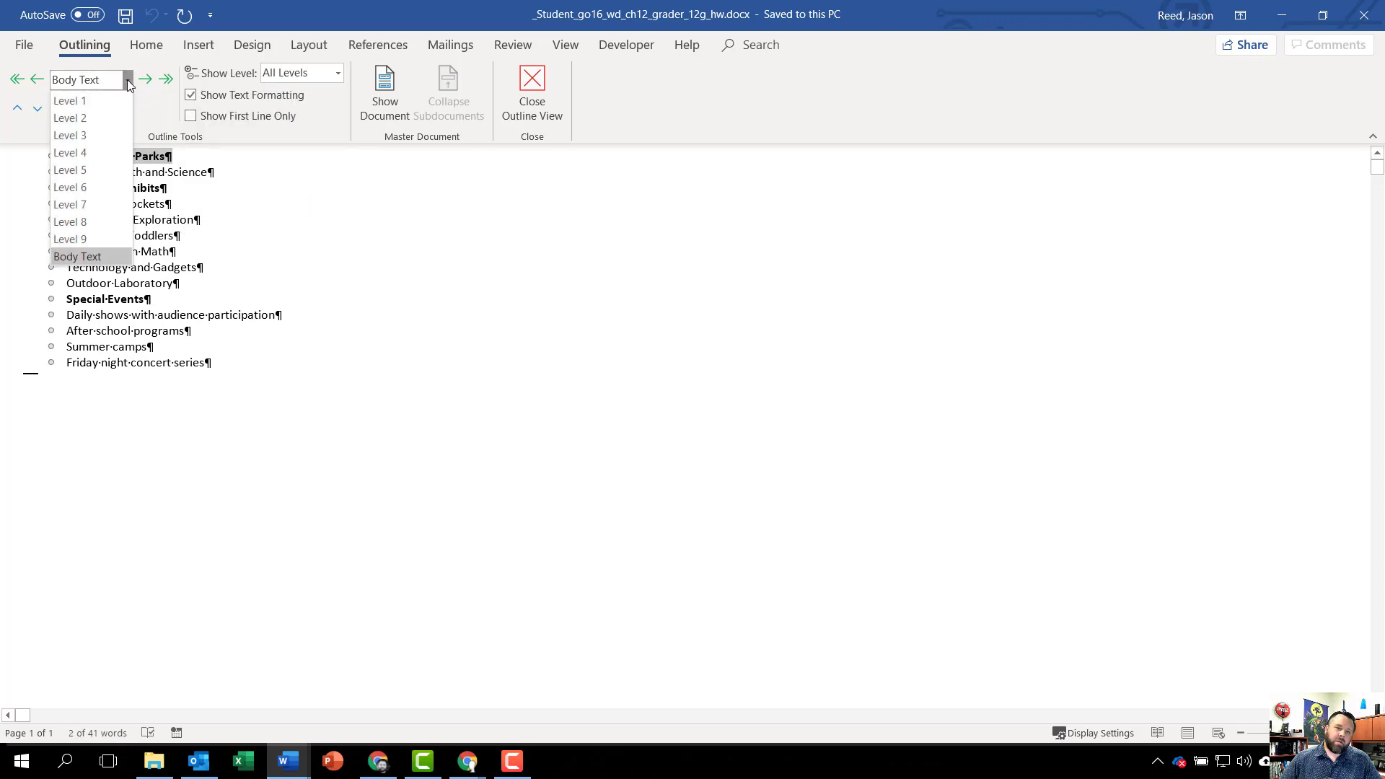
{"action": "left_click", "coordinate": [103, 101]}
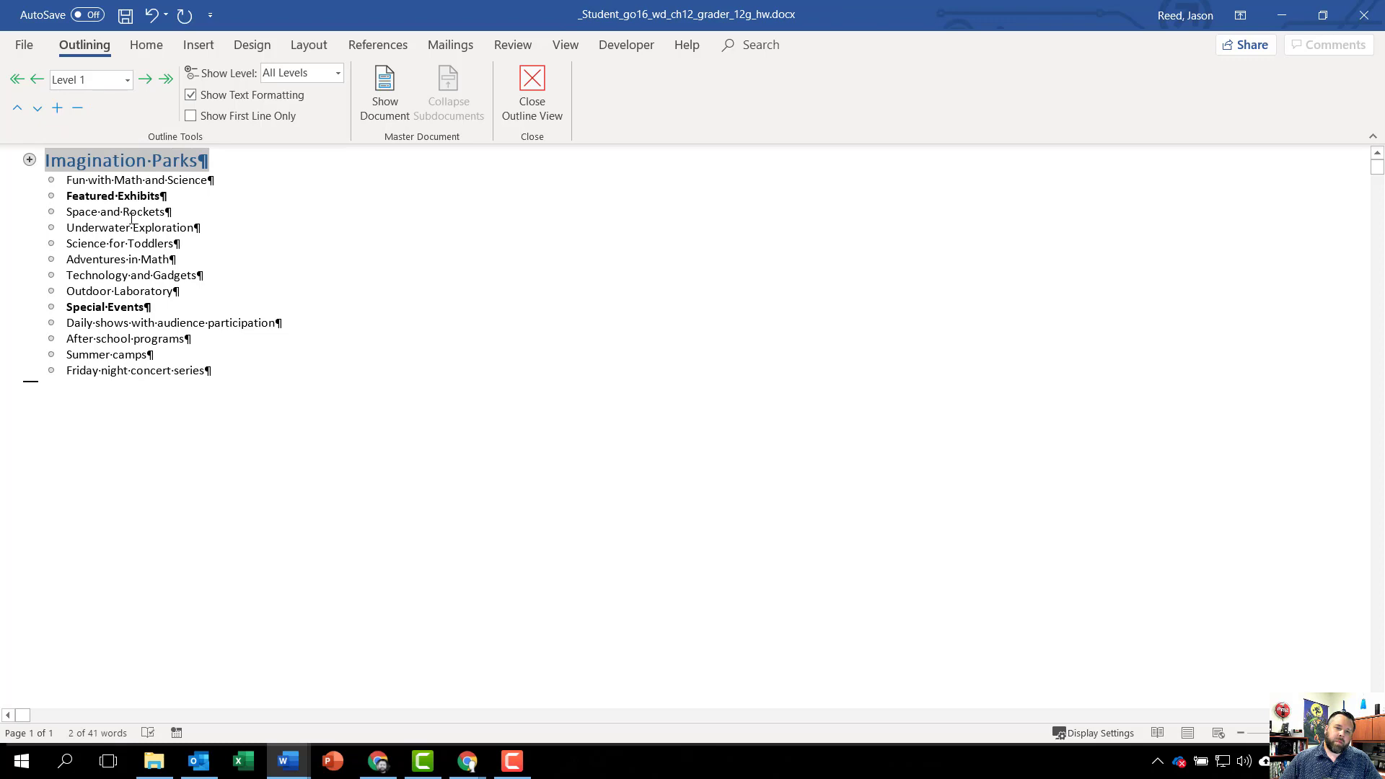
{"action": "left_click_drag", "start_coordinate": [175, 196], "coordinate": [55, 193]}
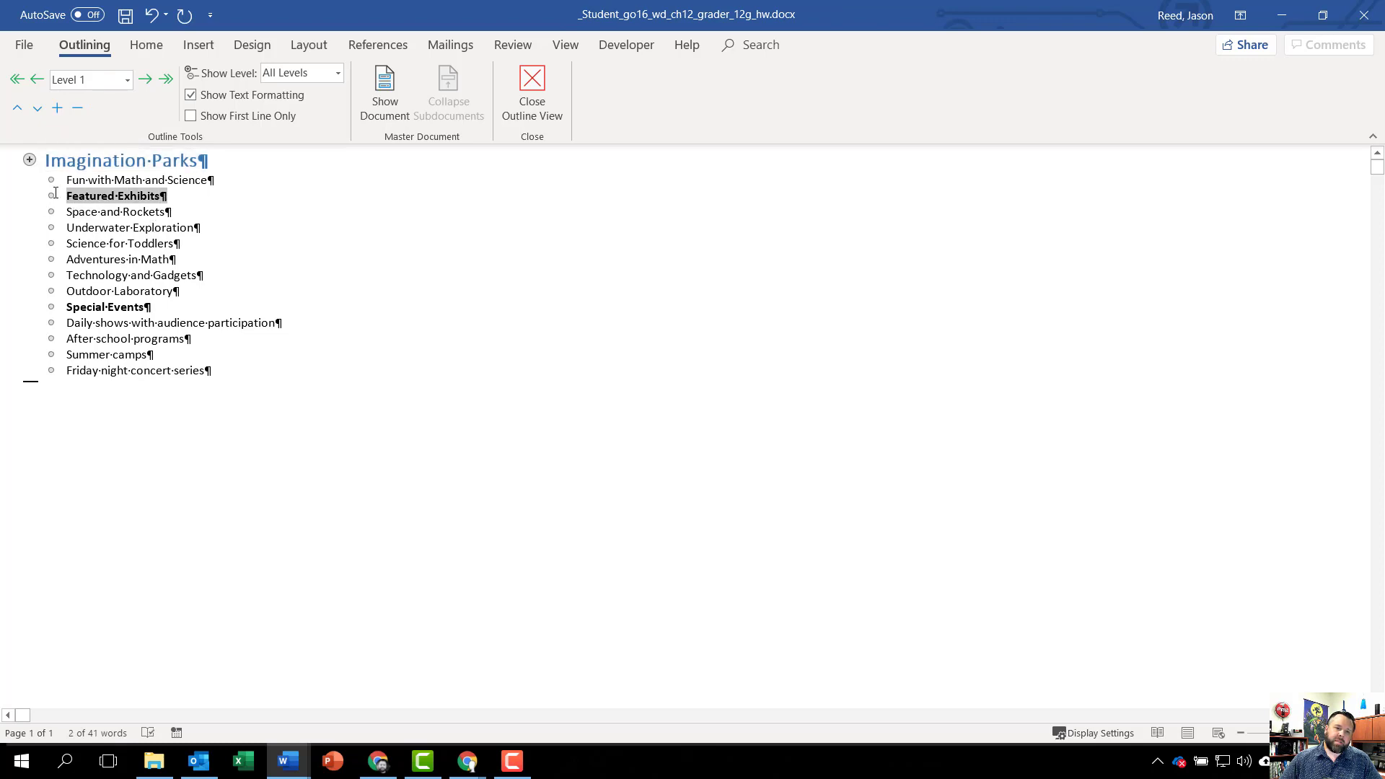
{"action": "left_click", "coordinate": [126, 80]}
{"action": "left_click", "coordinate": [101, 99]}
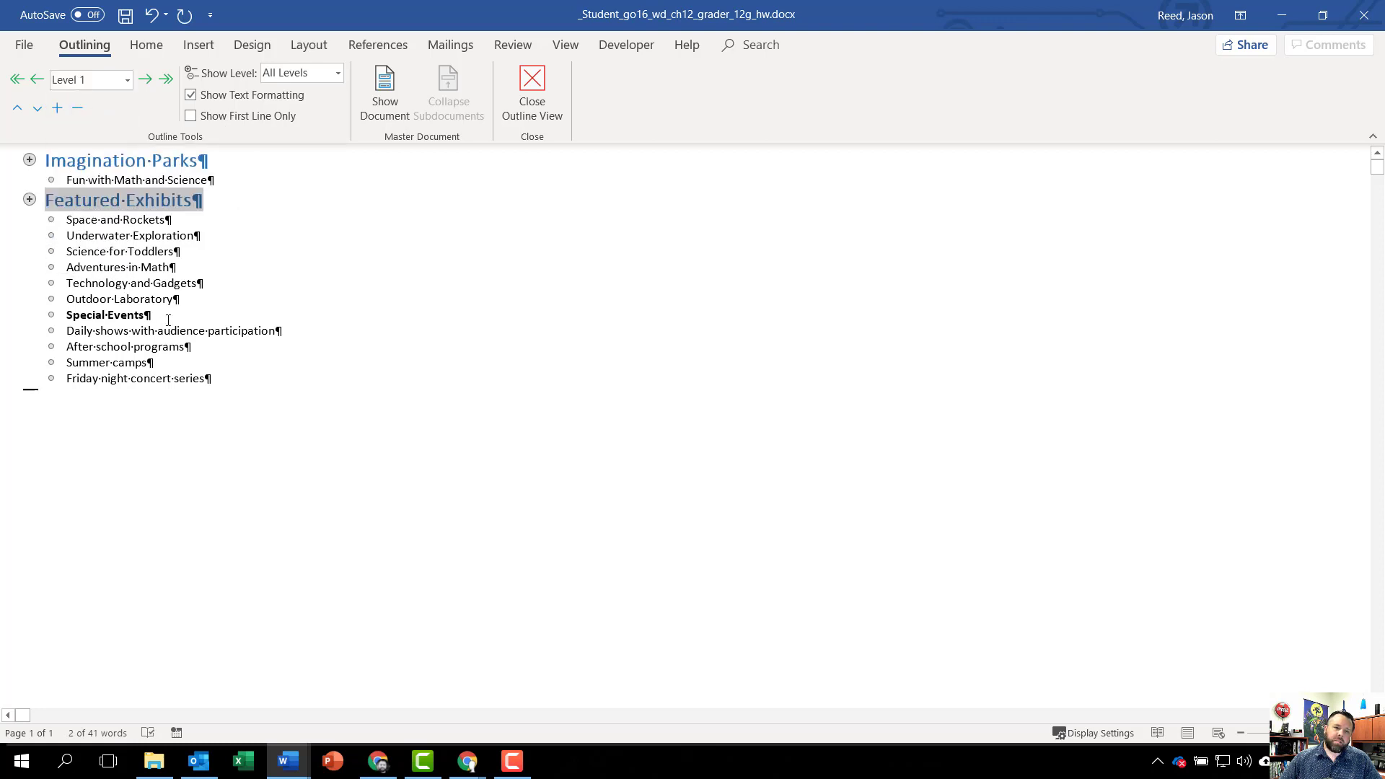
{"action": "left_click_drag", "start_coordinate": [168, 319], "coordinate": [82, 322]}
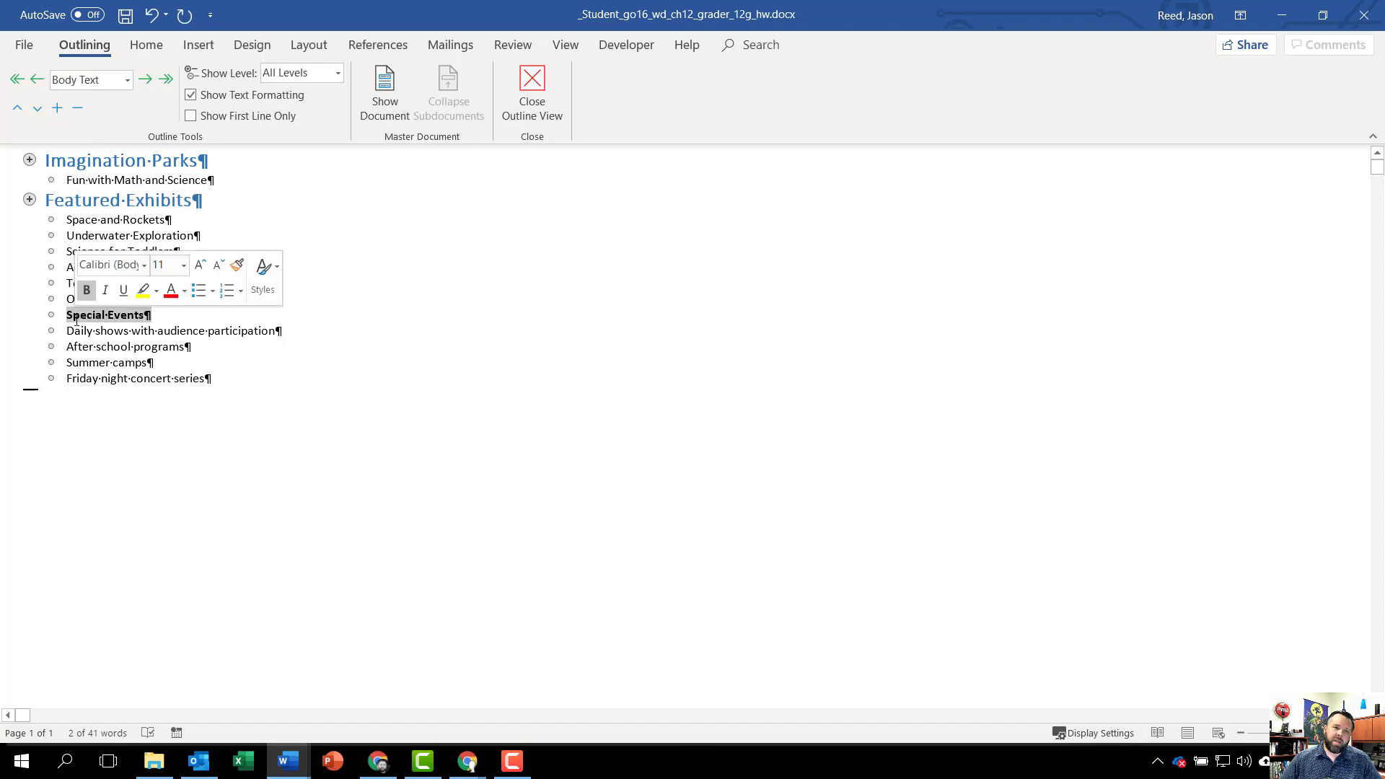
{"action": "left_click", "coordinate": [128, 82]}
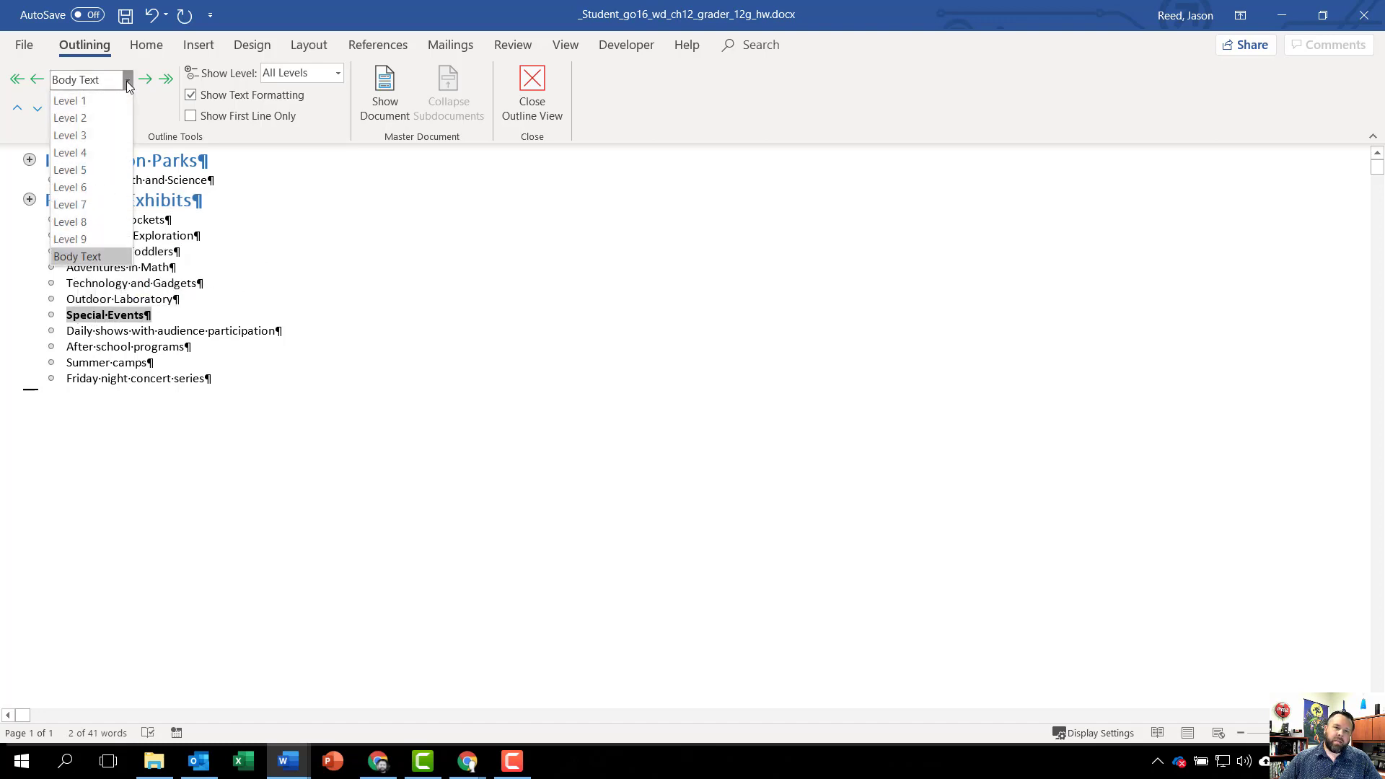
{"action": "left_click", "coordinate": [101, 101]}
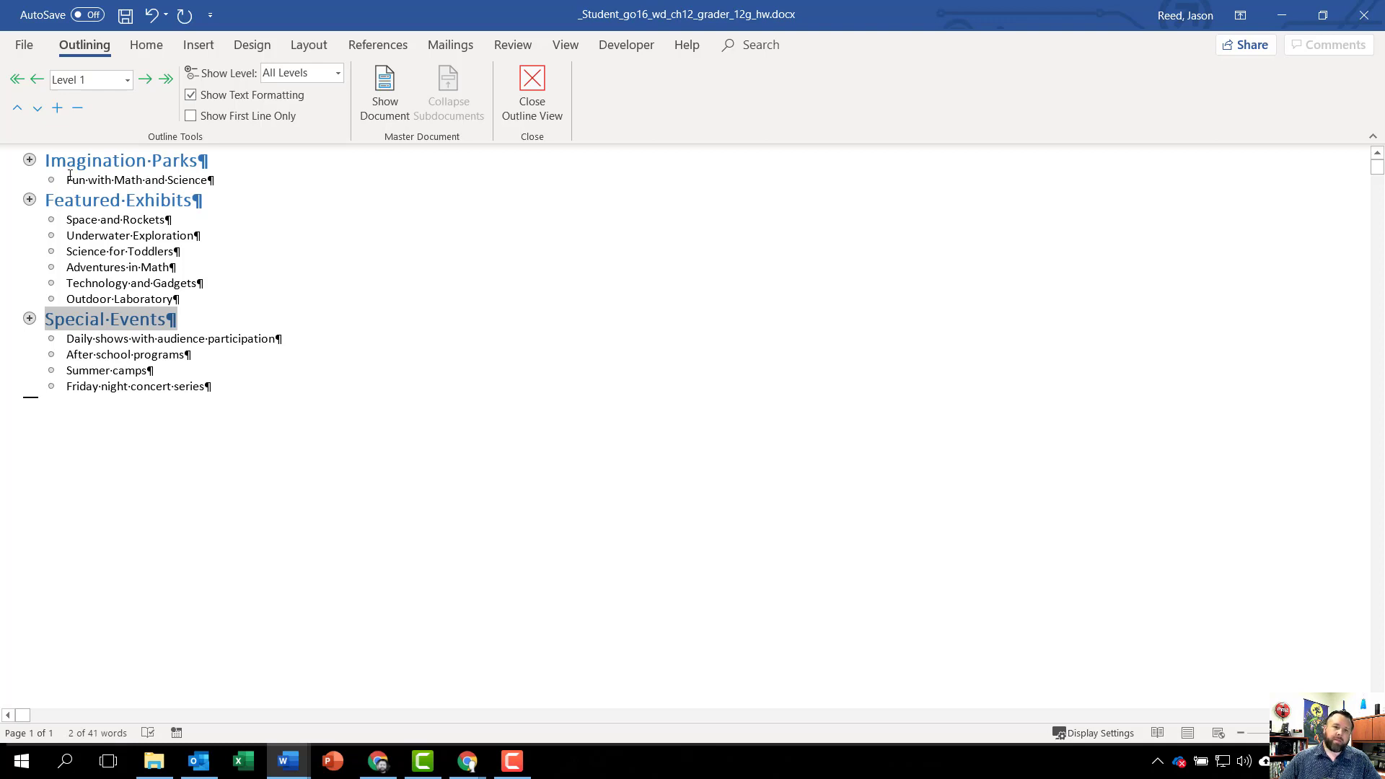
- Assign outline Level 2 to all body text paragraphs under the three Level 1 headings, and close Outline view
{"action": "left_click_drag", "start_coordinate": [63, 179], "coordinate": [200, 181]}
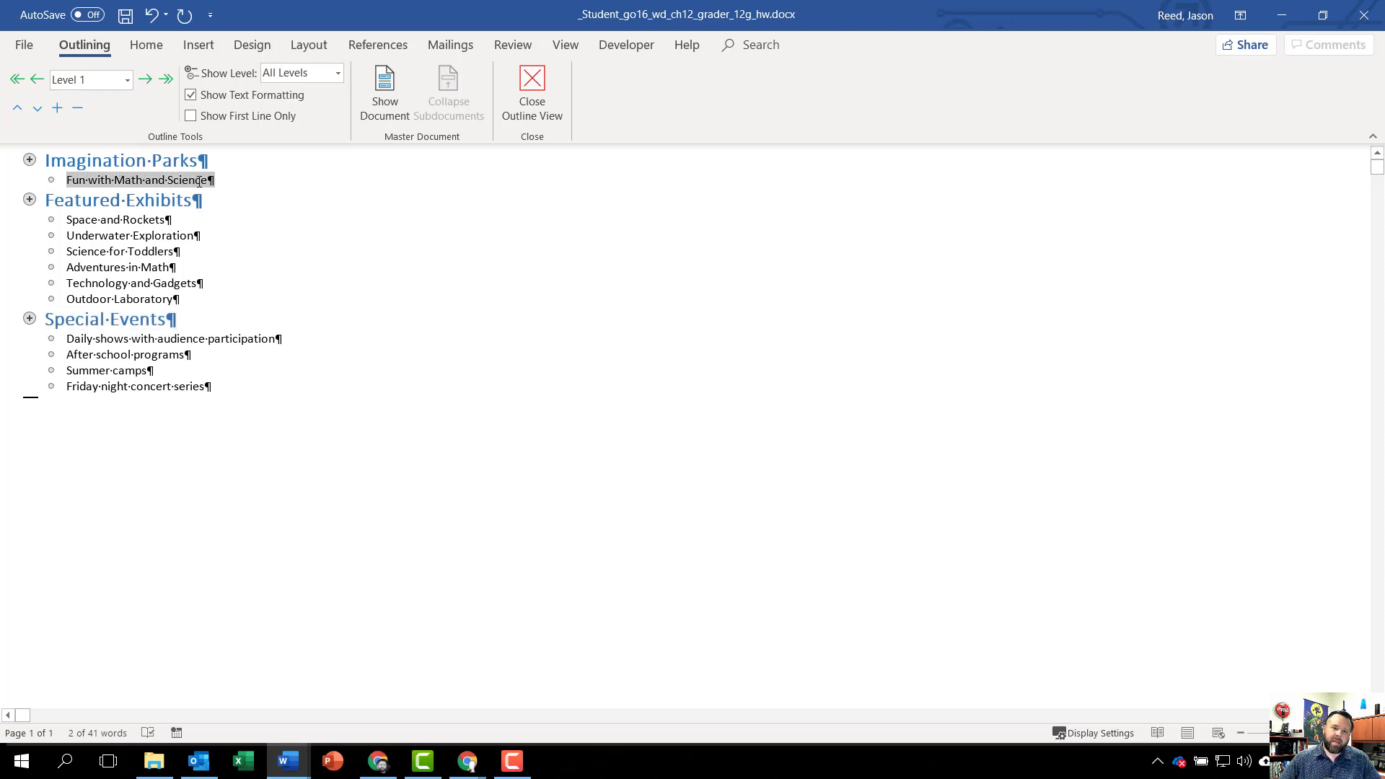
{"action": "left_click", "coordinate": [128, 80]}
{"action": "left_click", "coordinate": [109, 119]}
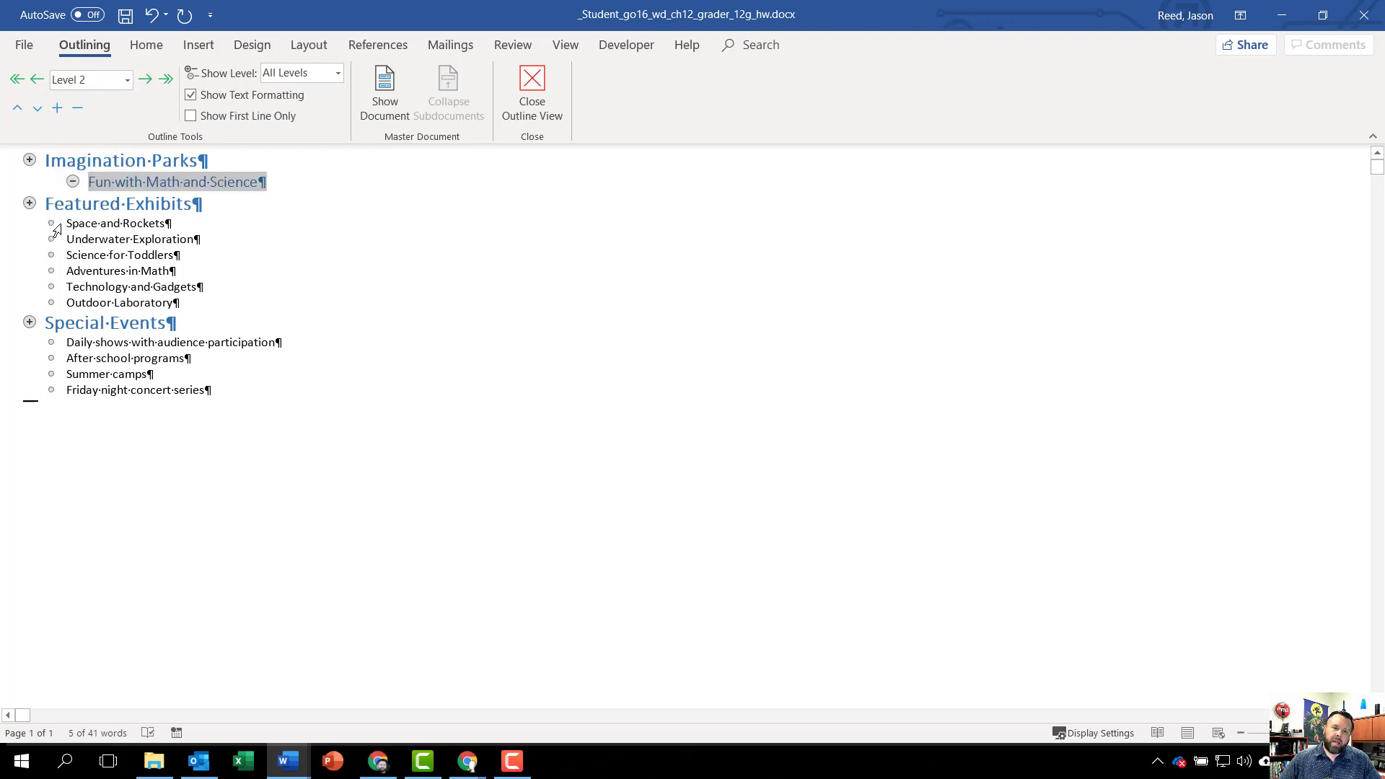
{"action": "left_click_drag", "start_coordinate": [67, 218], "coordinate": [189, 303]}
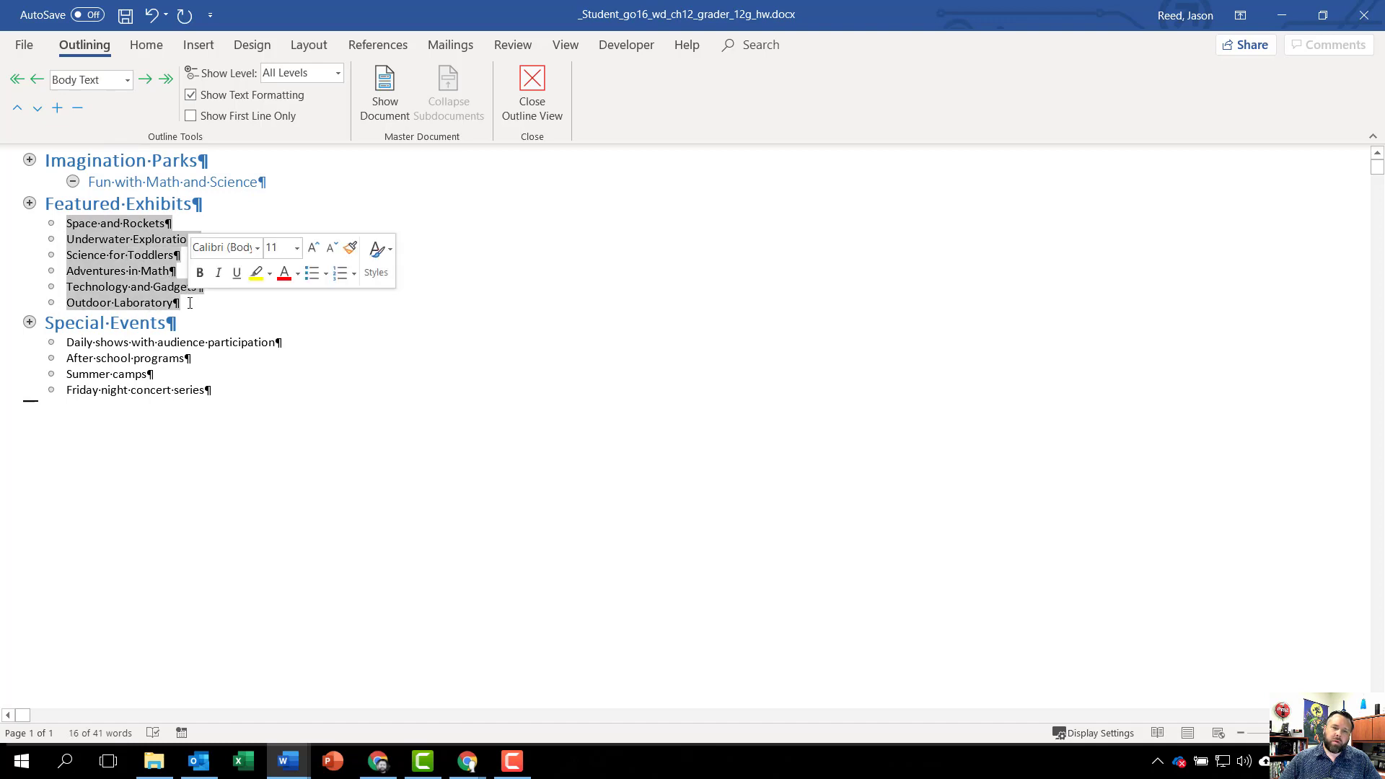
{"action": "left_click", "coordinate": [127, 80]}
{"action": "left_click", "coordinate": [110, 117]}
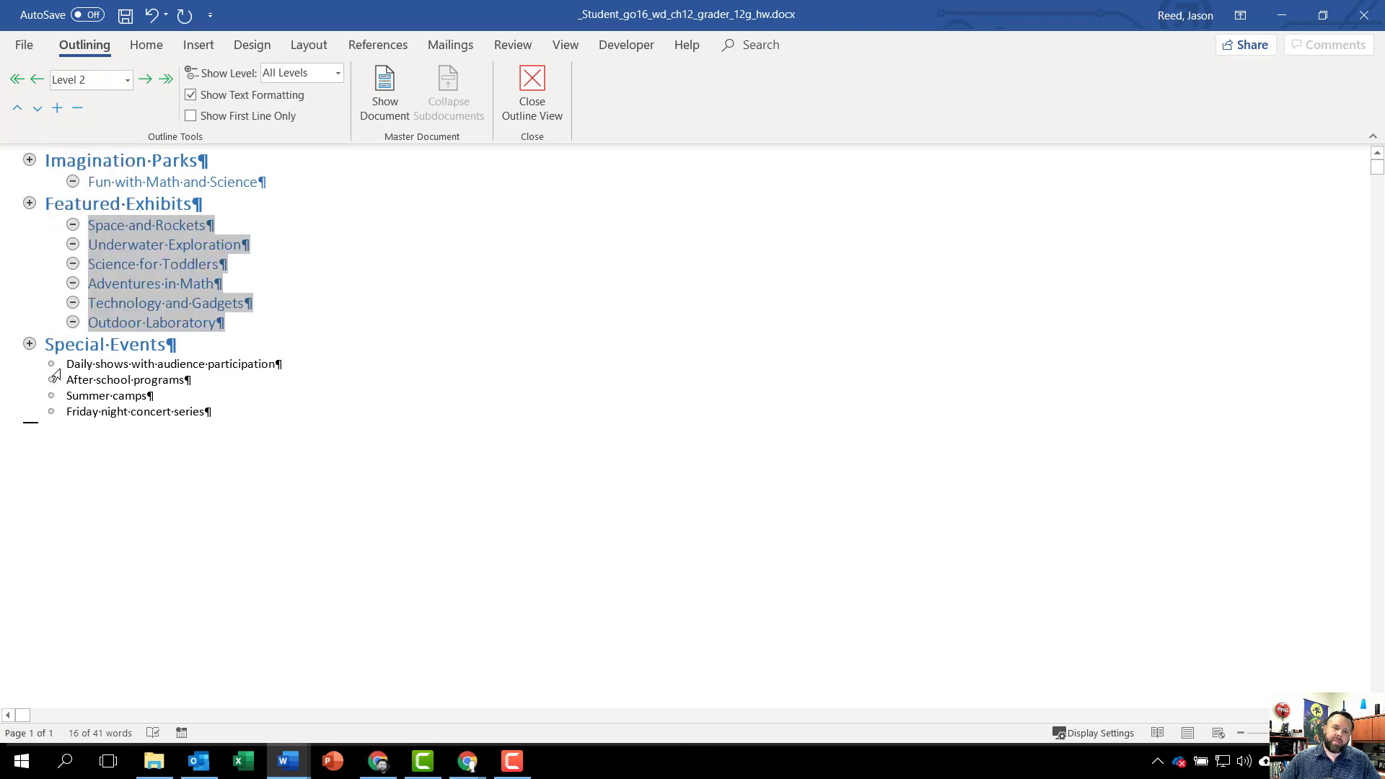
{"action": "left_click_drag", "start_coordinate": [67, 364], "coordinate": [221, 411]}
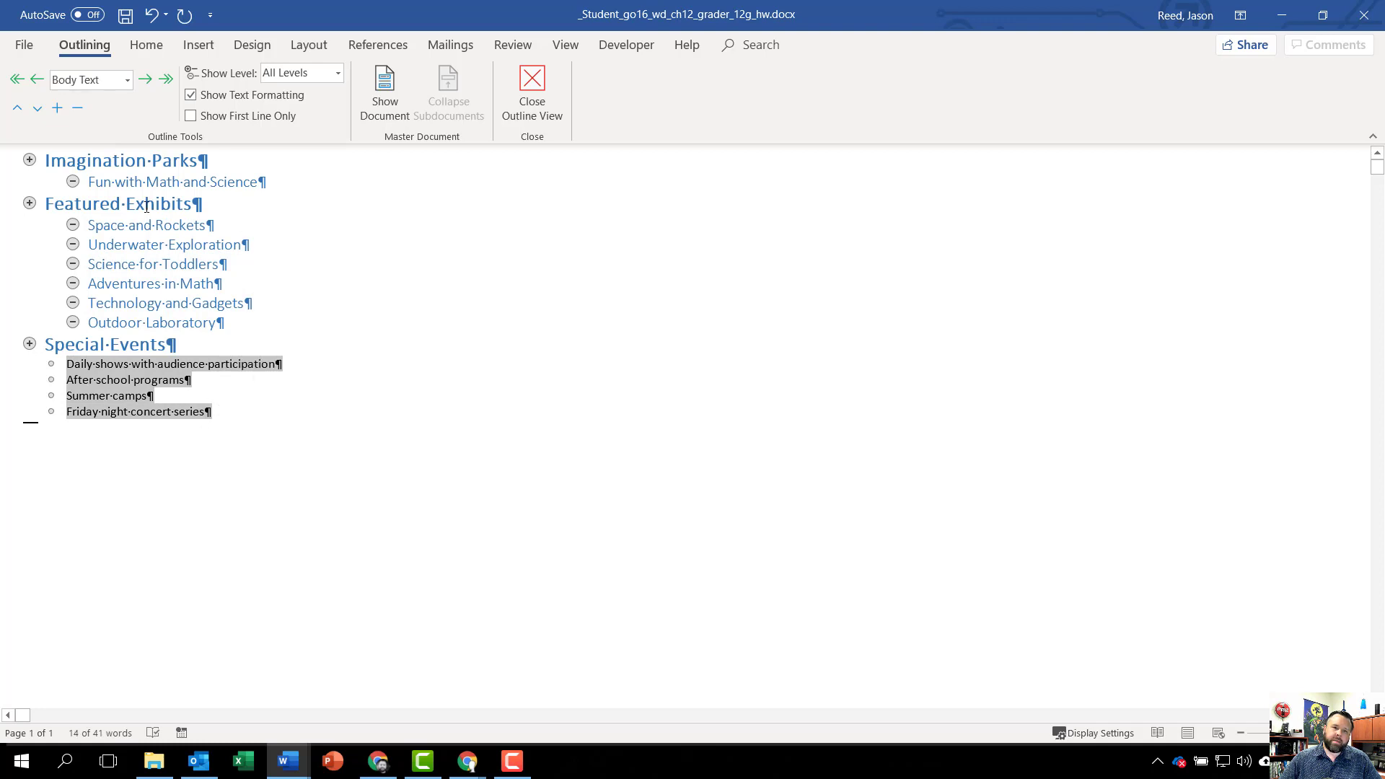
{"action": "left_click", "coordinate": [128, 80]}
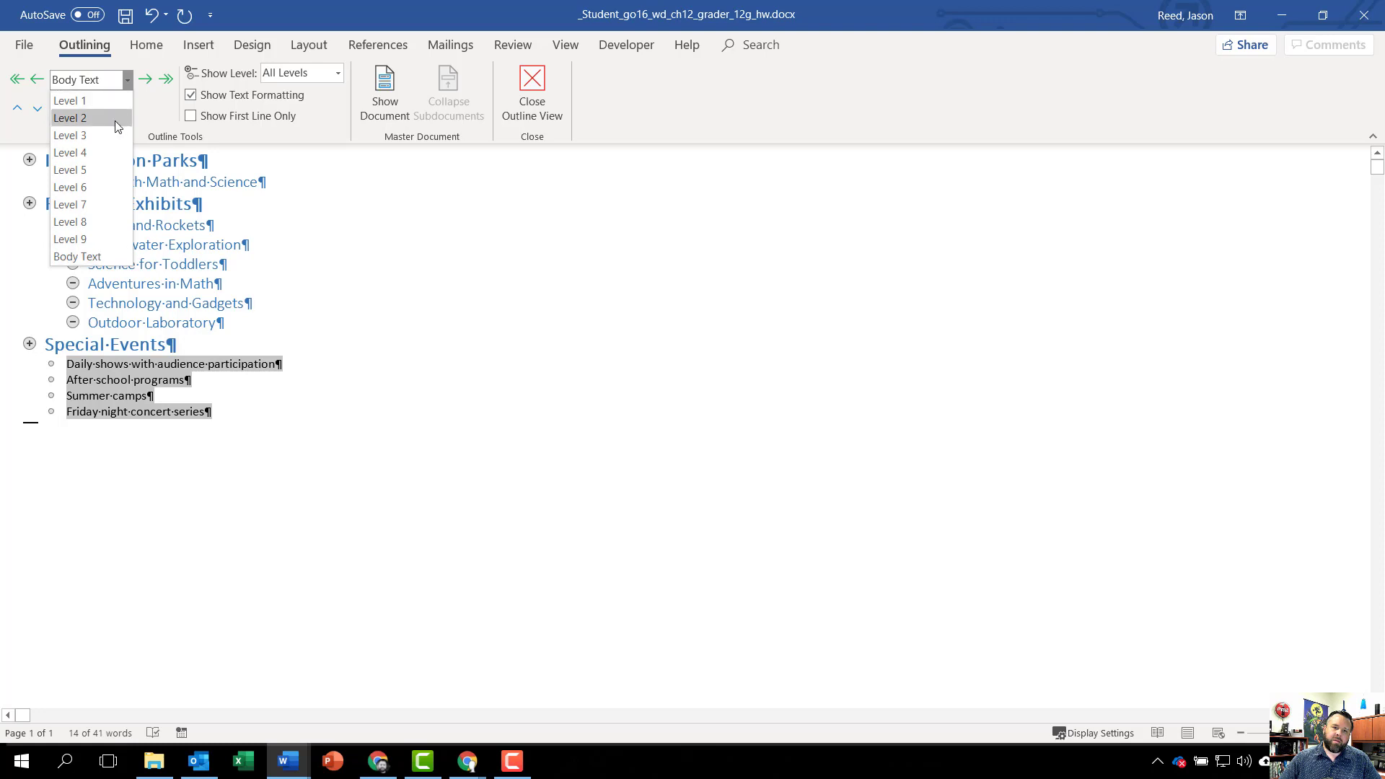
{"action": "left_click", "coordinate": [68, 118]}
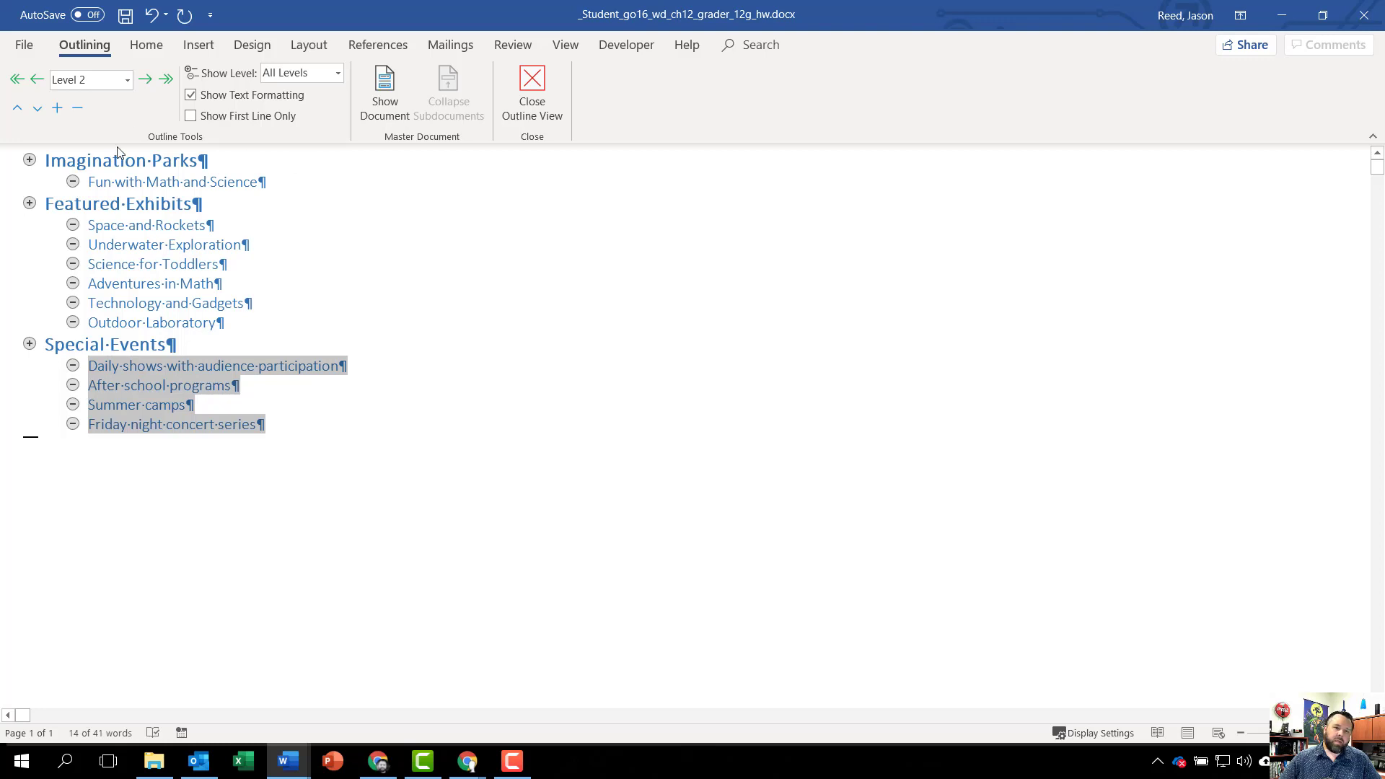
{"action": "left_click", "coordinate": [540, 89]}
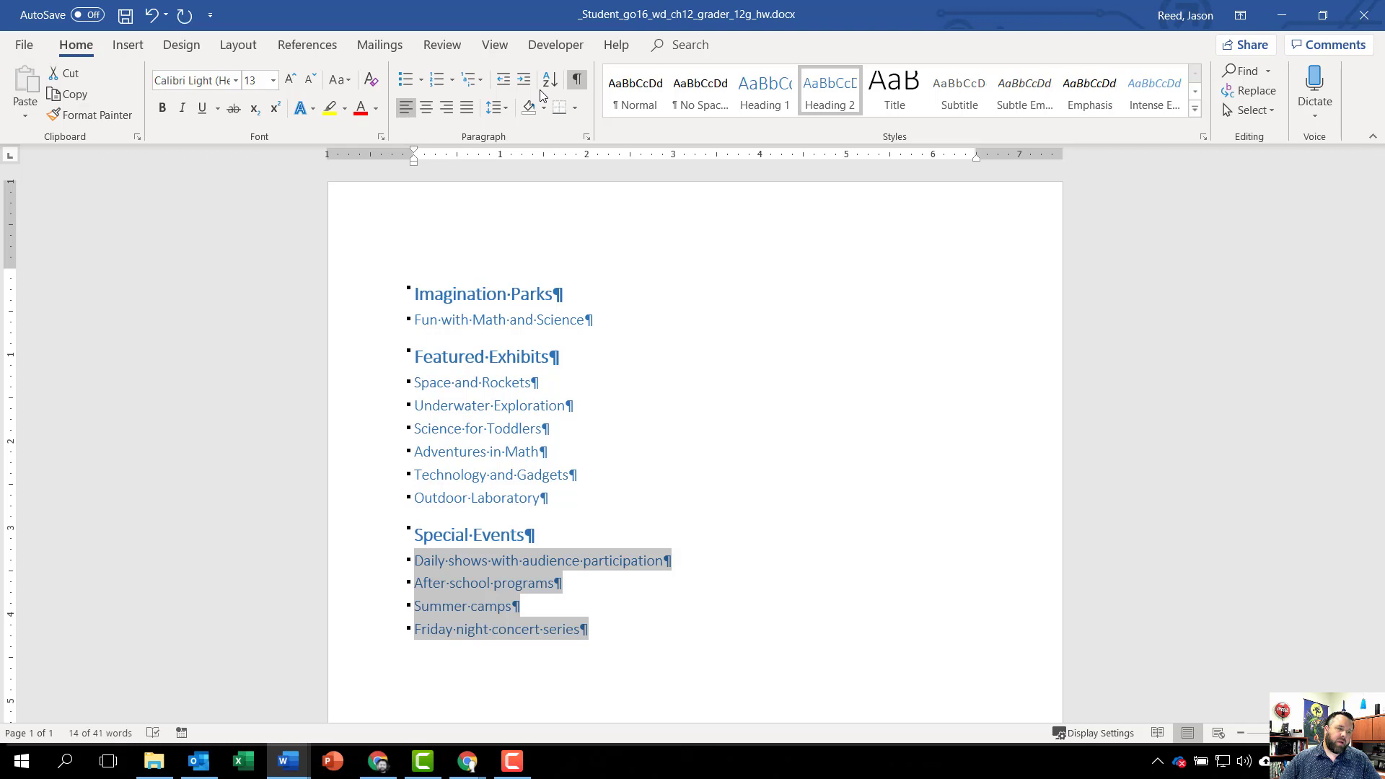
- Show all document properties and set the Tags property to "imagination, outline"
{"action": "left_click", "coordinate": [24, 45]}
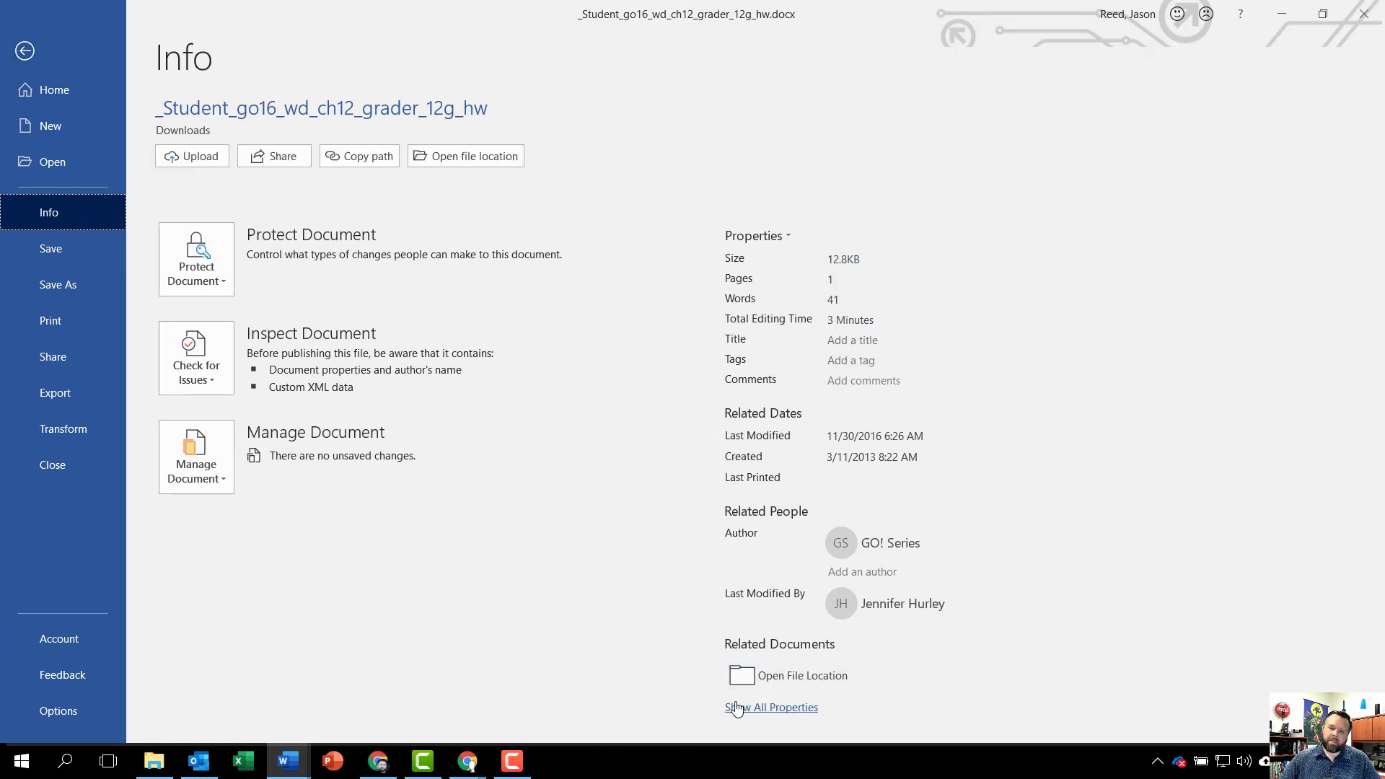
{"action": "left_click", "coordinate": [757, 709]}
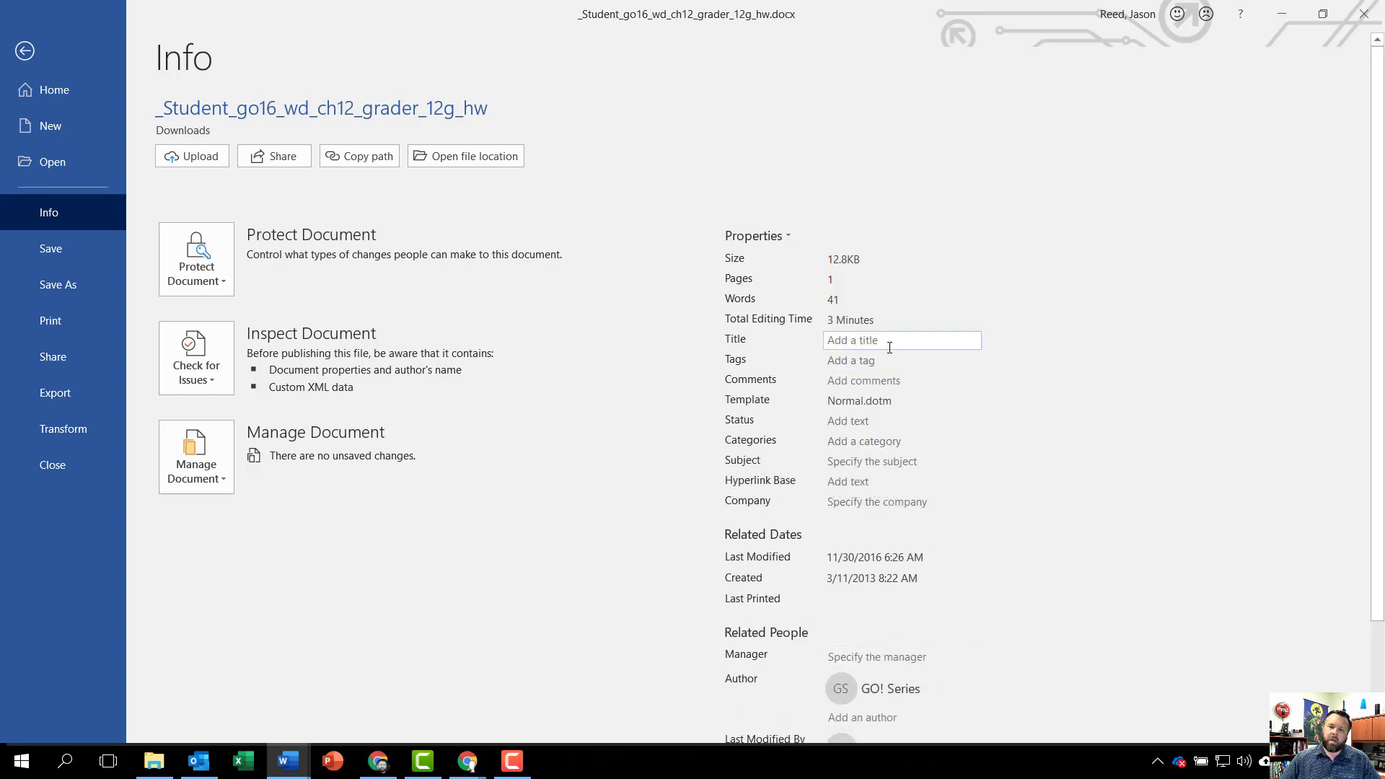
{"action": "left_click", "coordinate": [851, 360]}
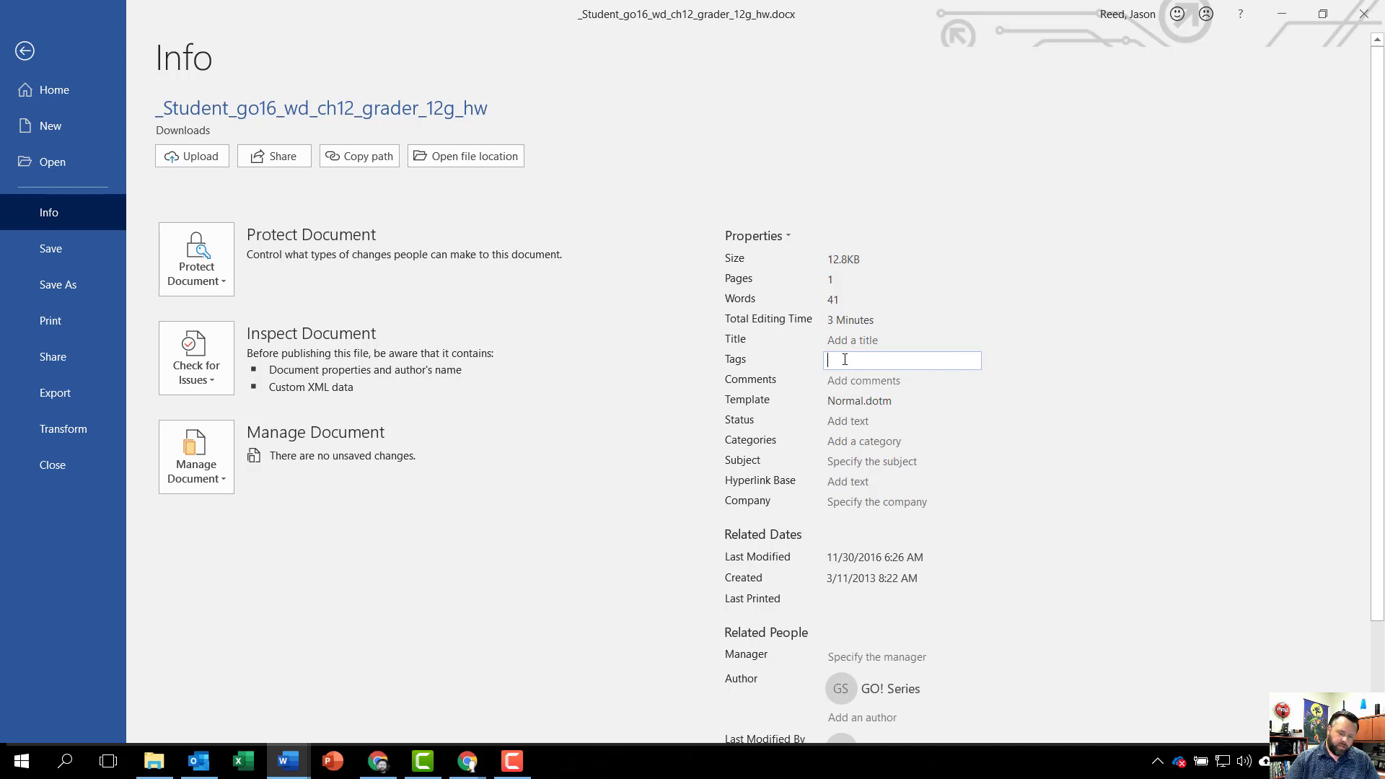
{"action": "type", "text": "imaginat"}
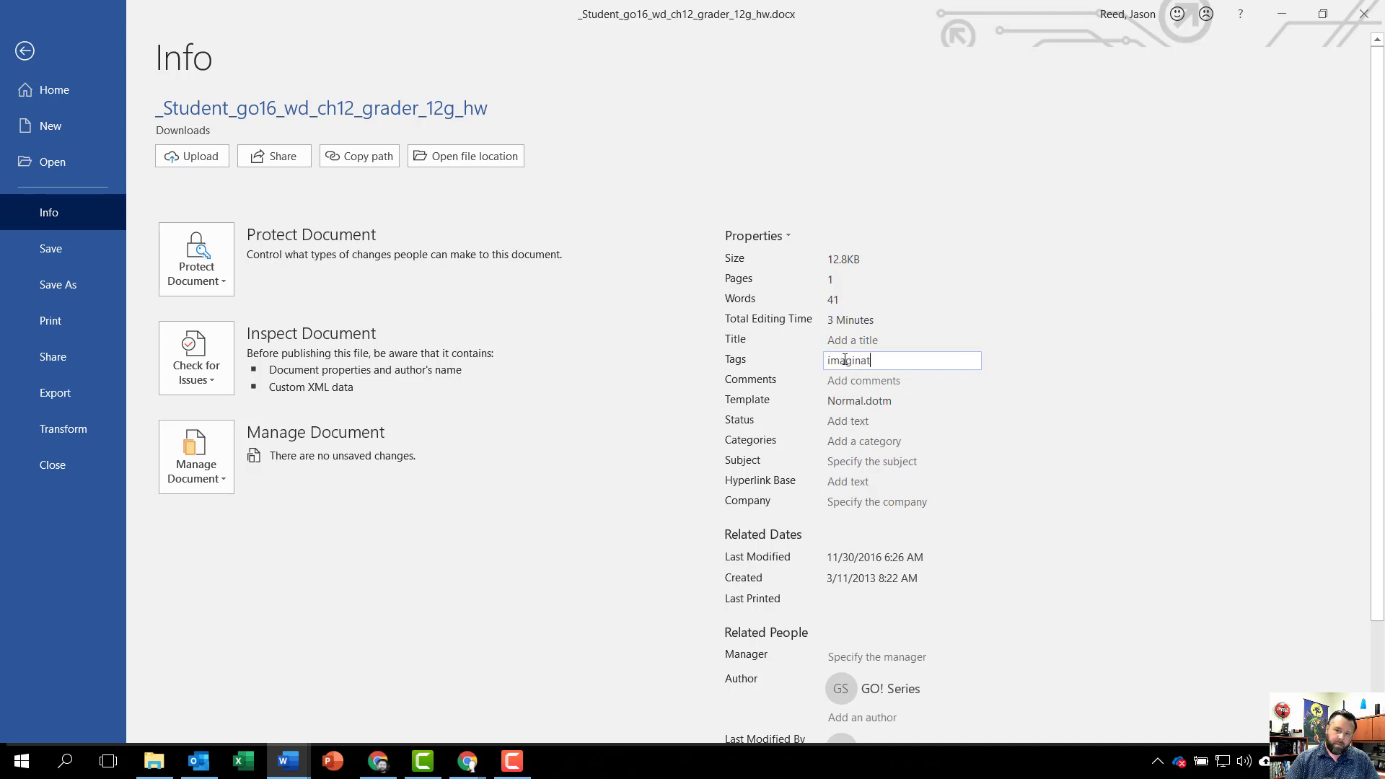
{"action": "type", "text": "ion, o"}
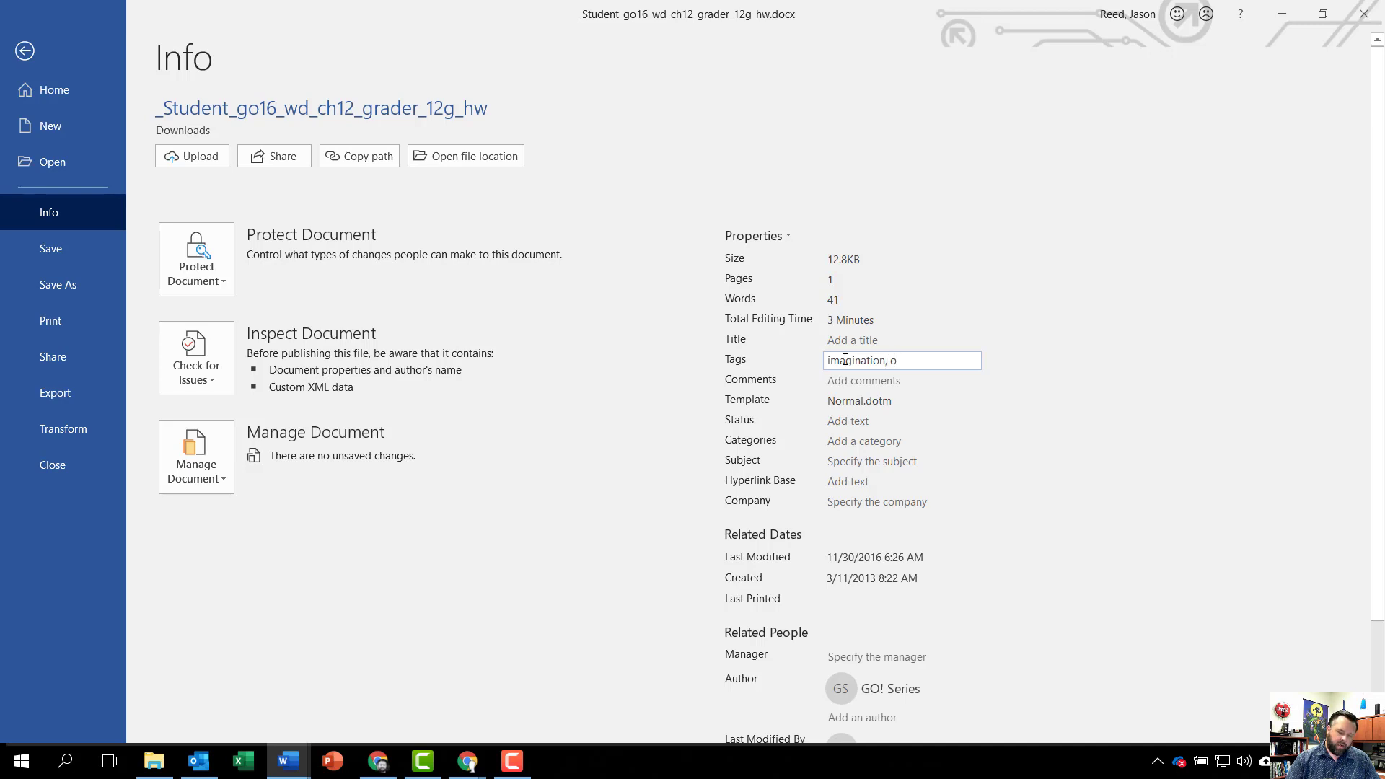
{"action": "type", "text": "utline"}
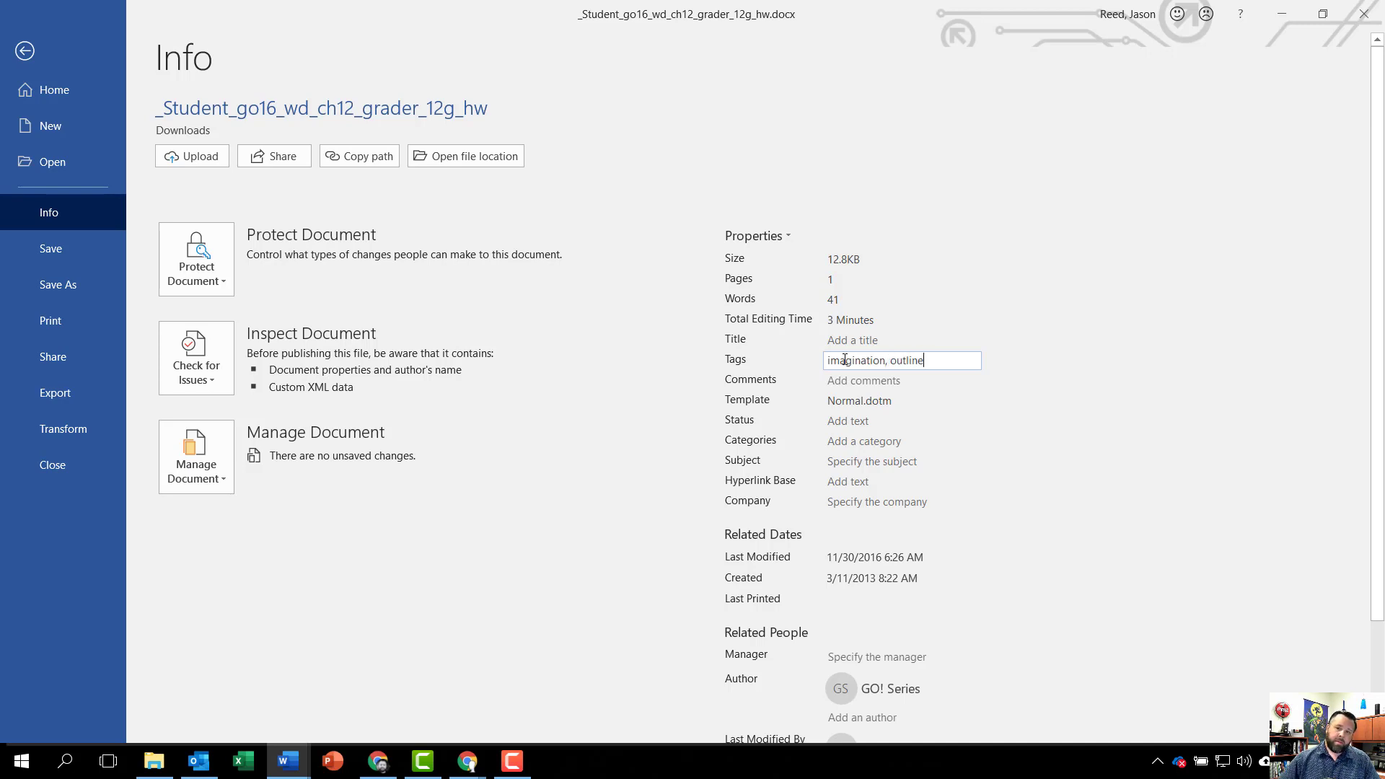
- Set the Subject property to "cgs" and replace the author GO! Series with the student's own name
{"action": "left_click", "coordinate": [852, 461]}
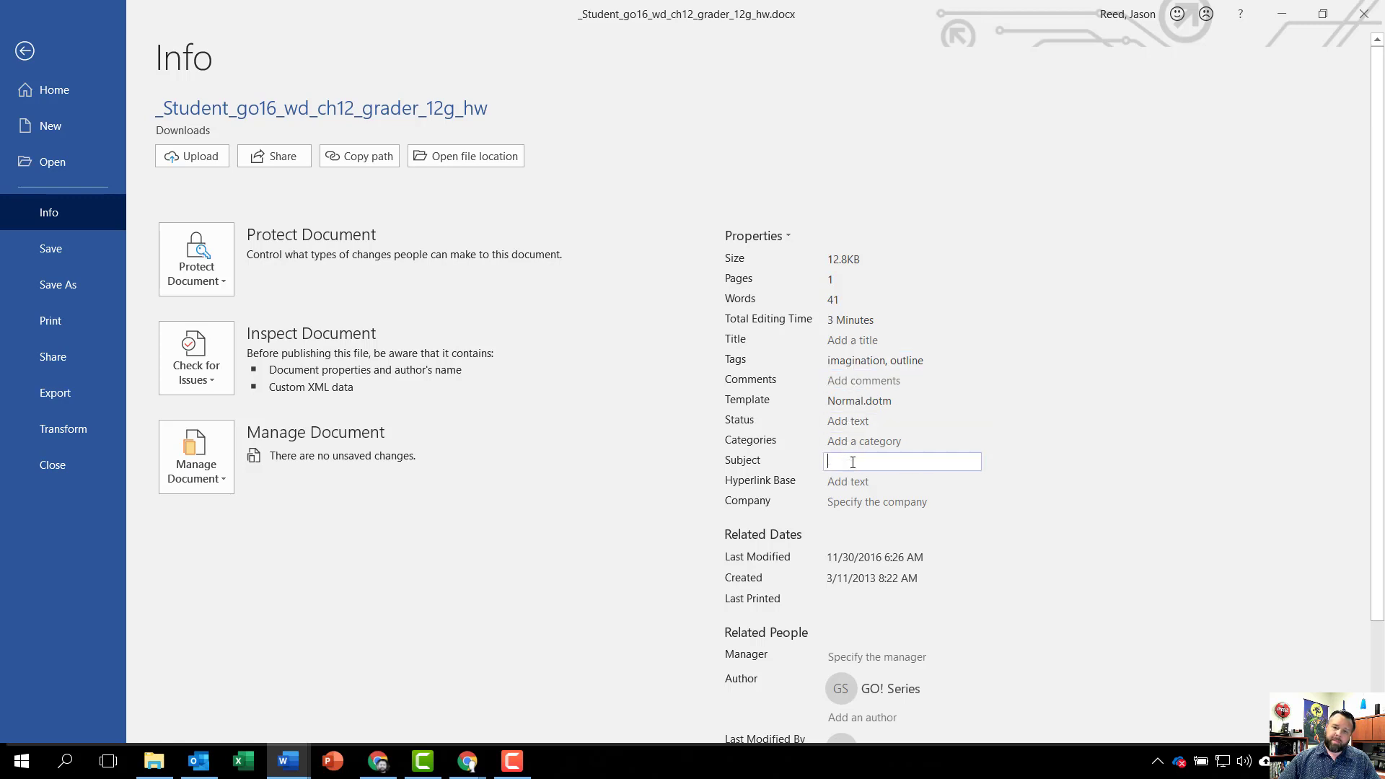
{"action": "type", "text": "cgs"}
{"action": "scroll", "coordinate": [864, 633], "scroll_direction": "down", "scroll_amount": 1}
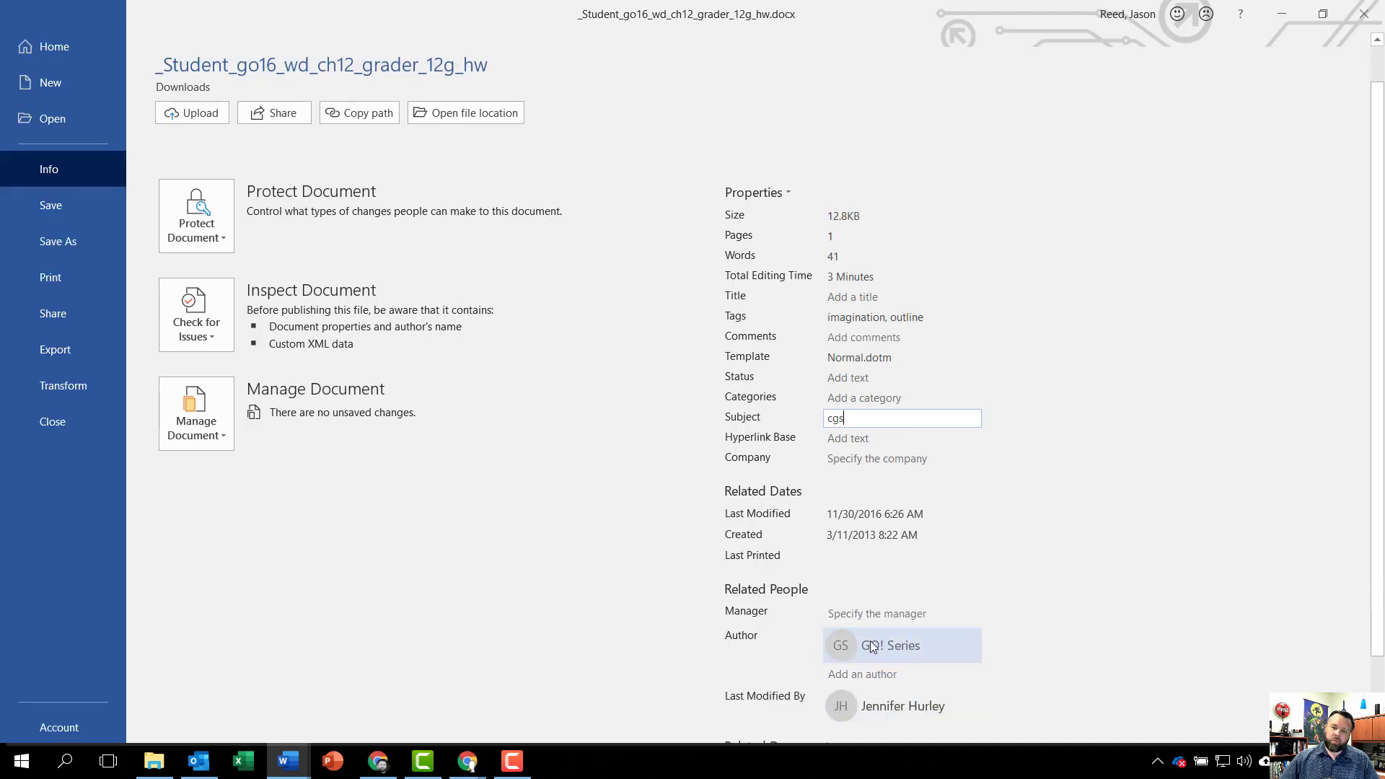
{"action": "right_click", "coordinate": [871, 645]}
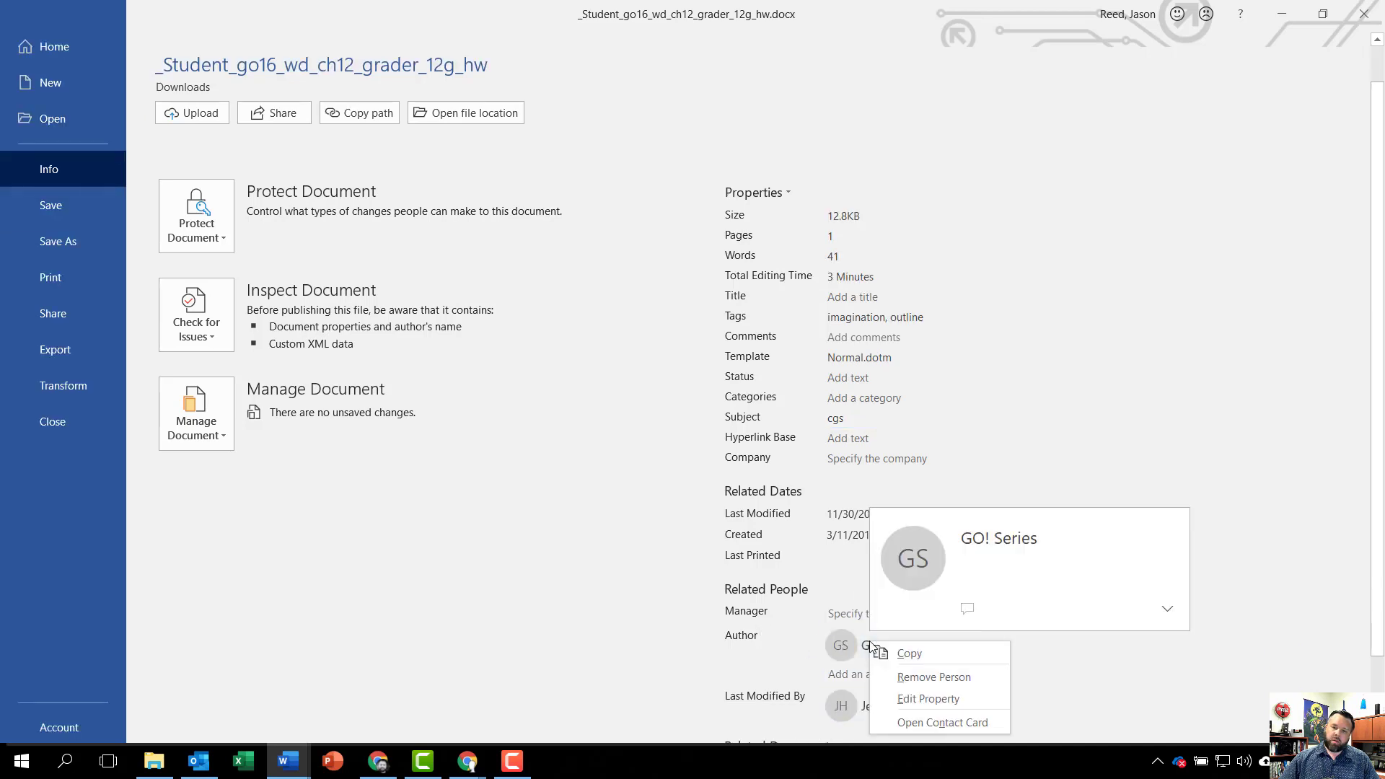
{"action": "left_click", "coordinate": [920, 678]}
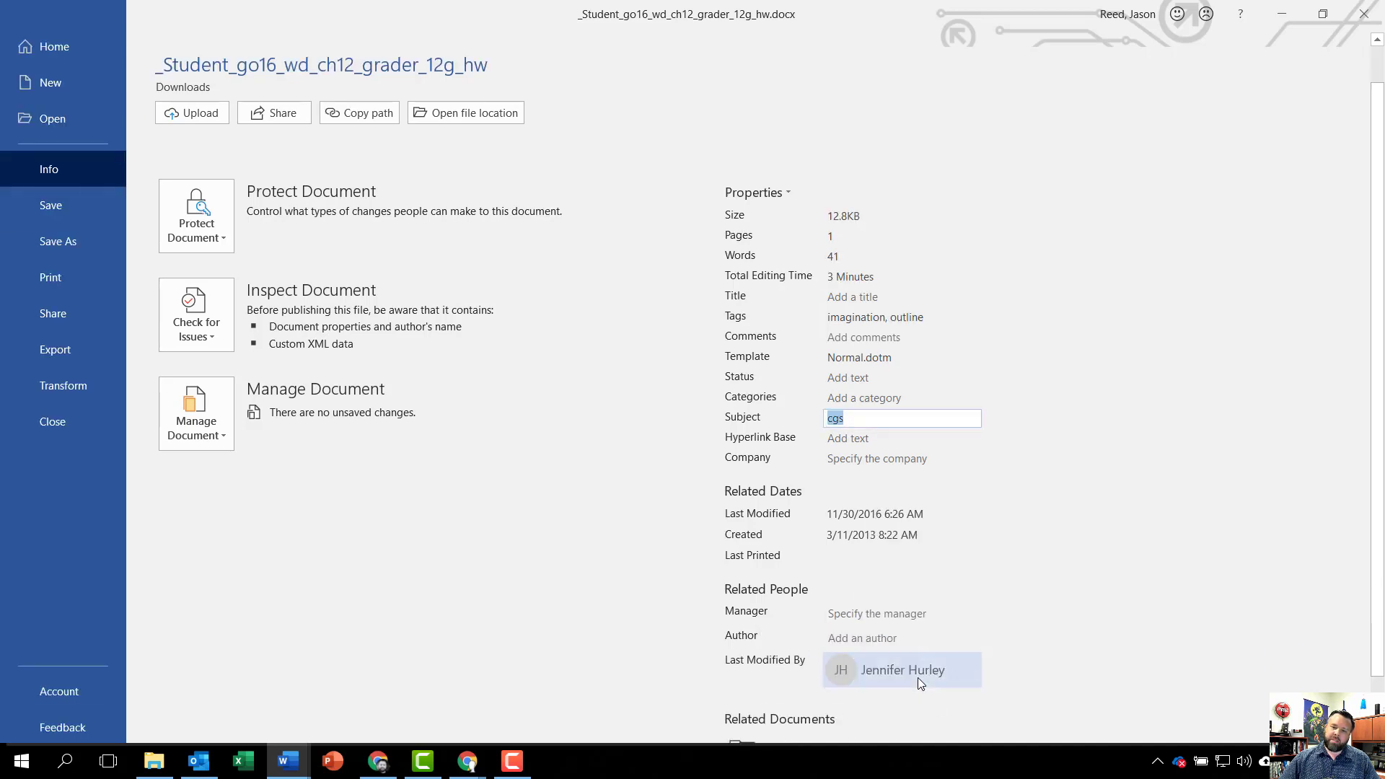
{"action": "left_click", "coordinate": [850, 641]}
{"action": "type", "text": "son"}
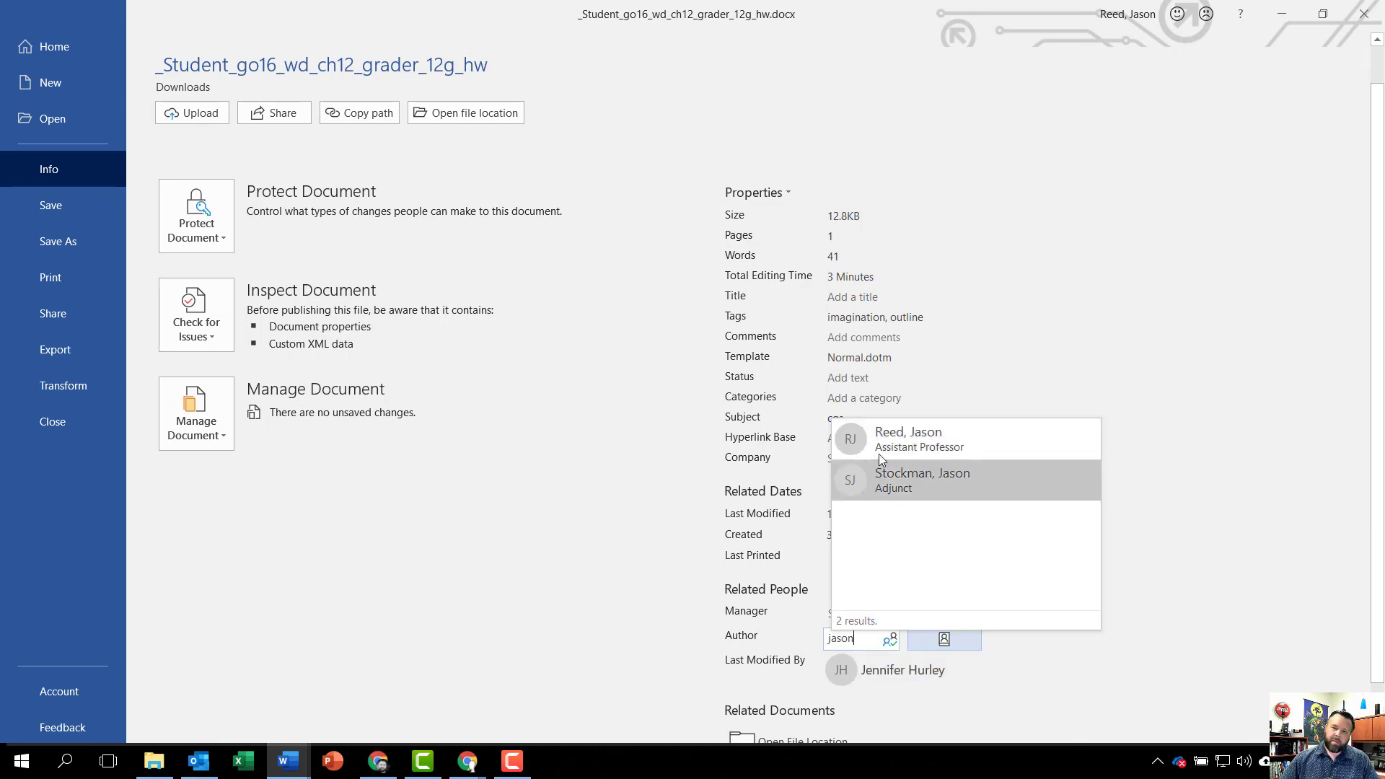
{"action": "left_click", "coordinate": [896, 440]}
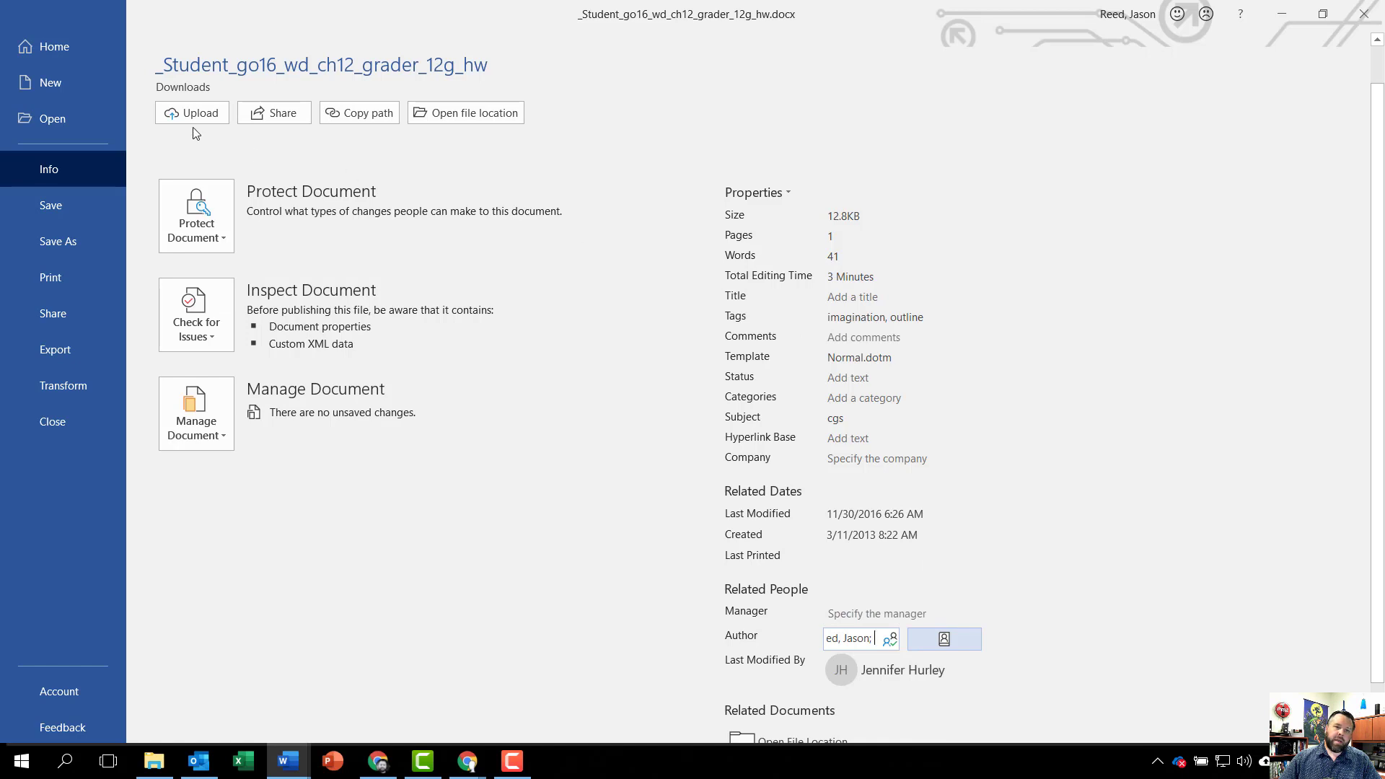
- Save and close the Word document, and start PowerPoint
{"action": "left_click", "coordinate": [57, 206]}
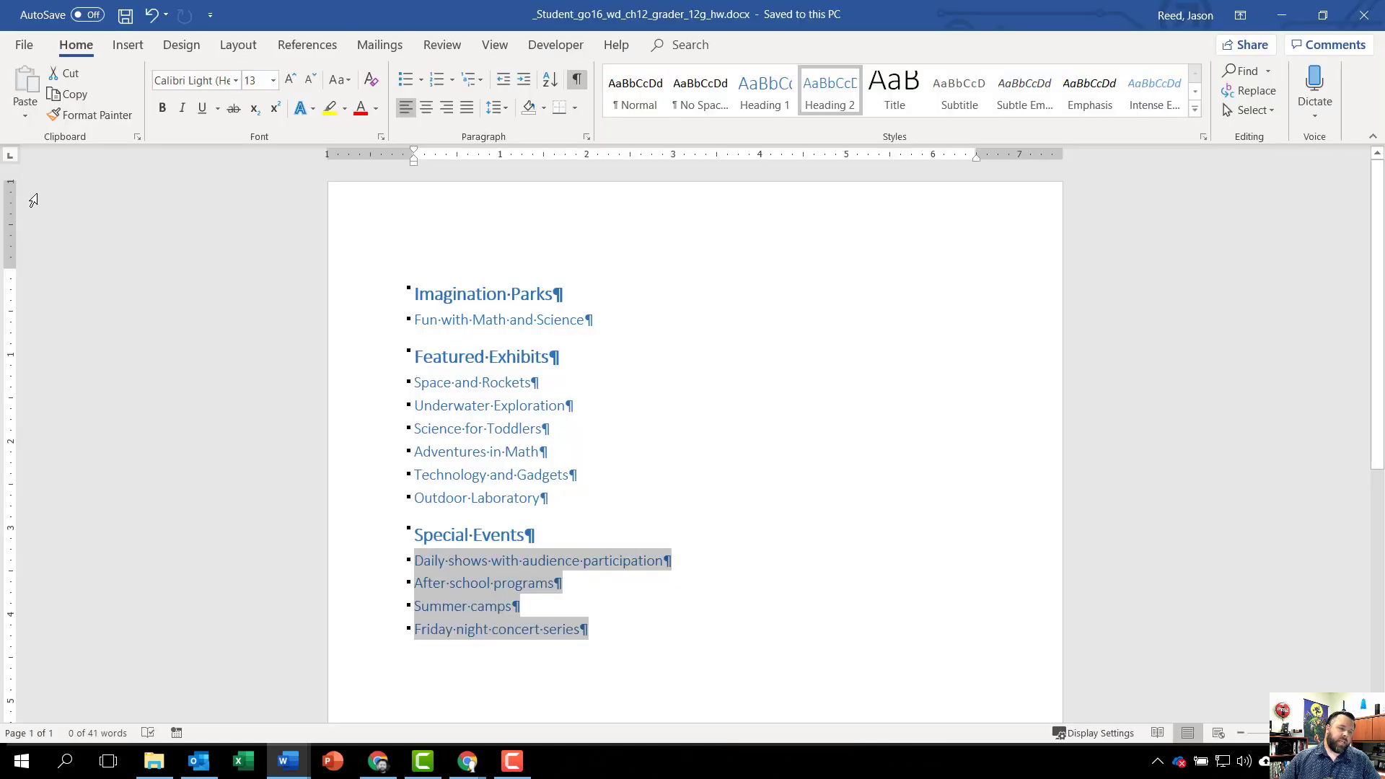
{"action": "left_click", "coordinate": [1370, 16]}
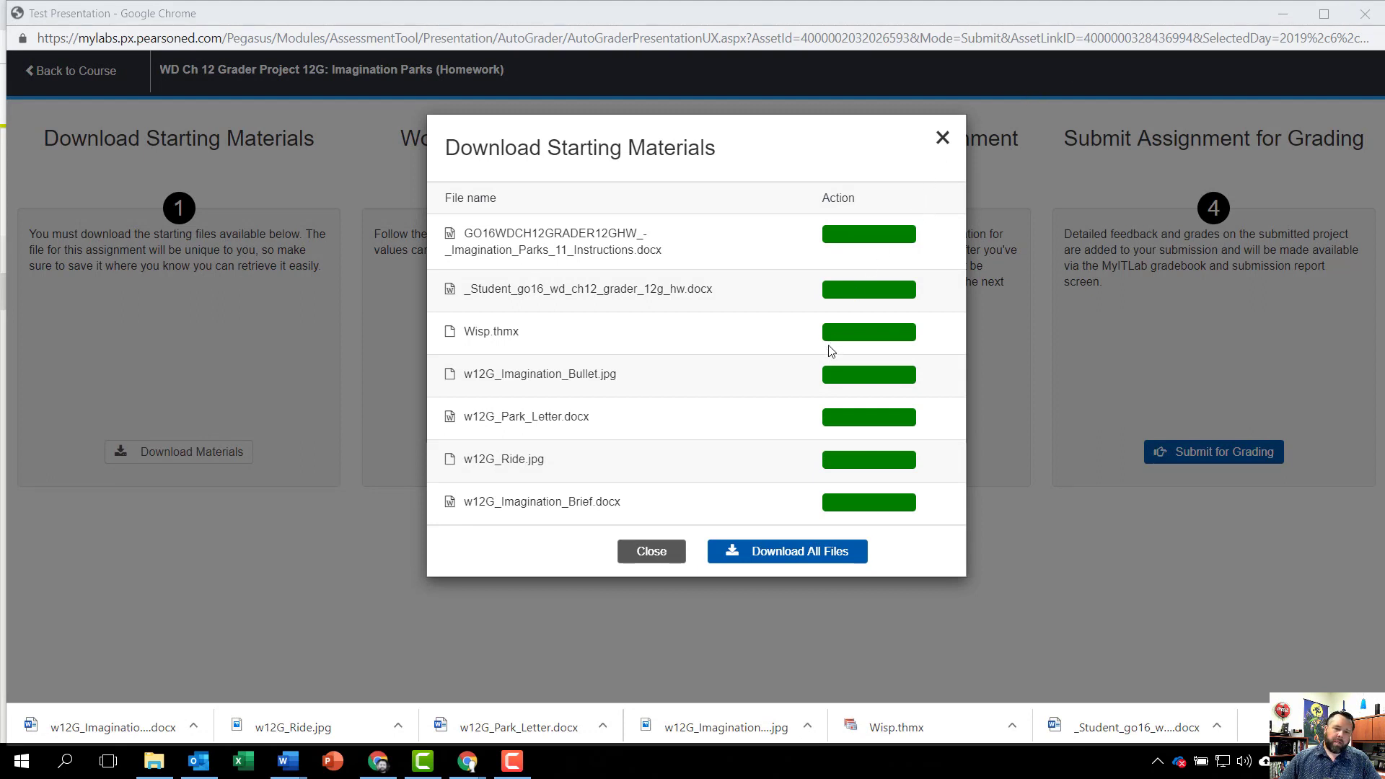
{"action": "left_click", "coordinate": [22, 763]}
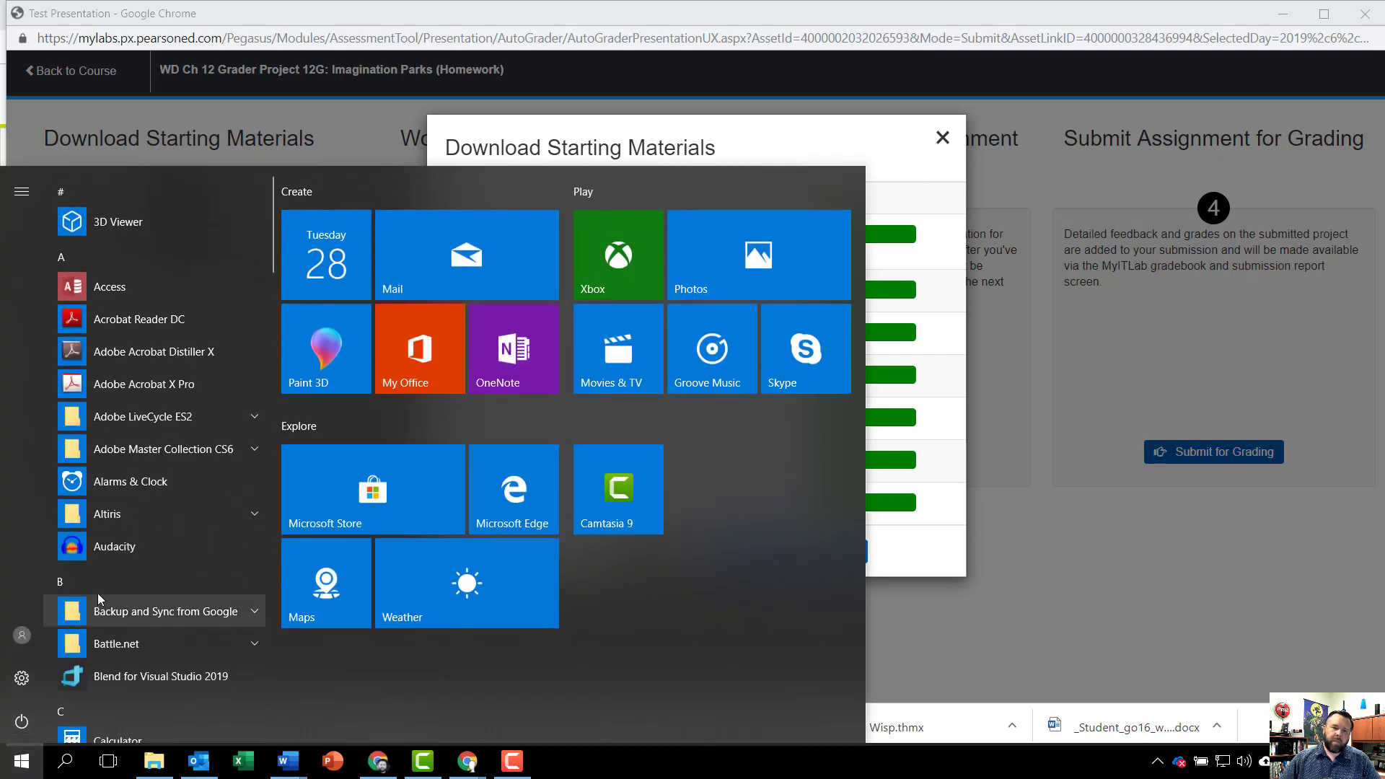
{"action": "scroll", "coordinate": [98, 583], "scroll_direction": "down", "scroll_amount": 10}
{"action": "scroll", "coordinate": [98, 583], "scroll_direction": "down", "scroll_amount": 6}
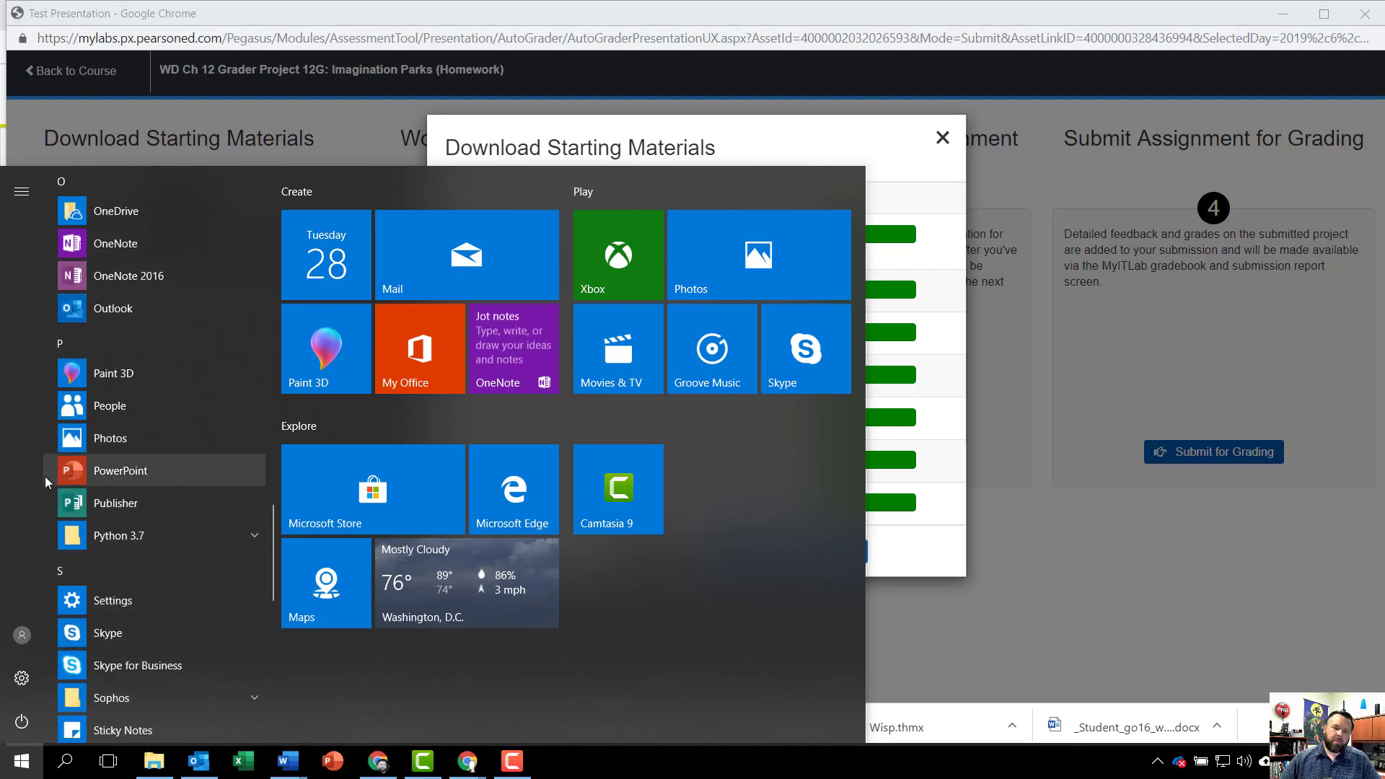
{"action": "left_click", "coordinate": [130, 473]}
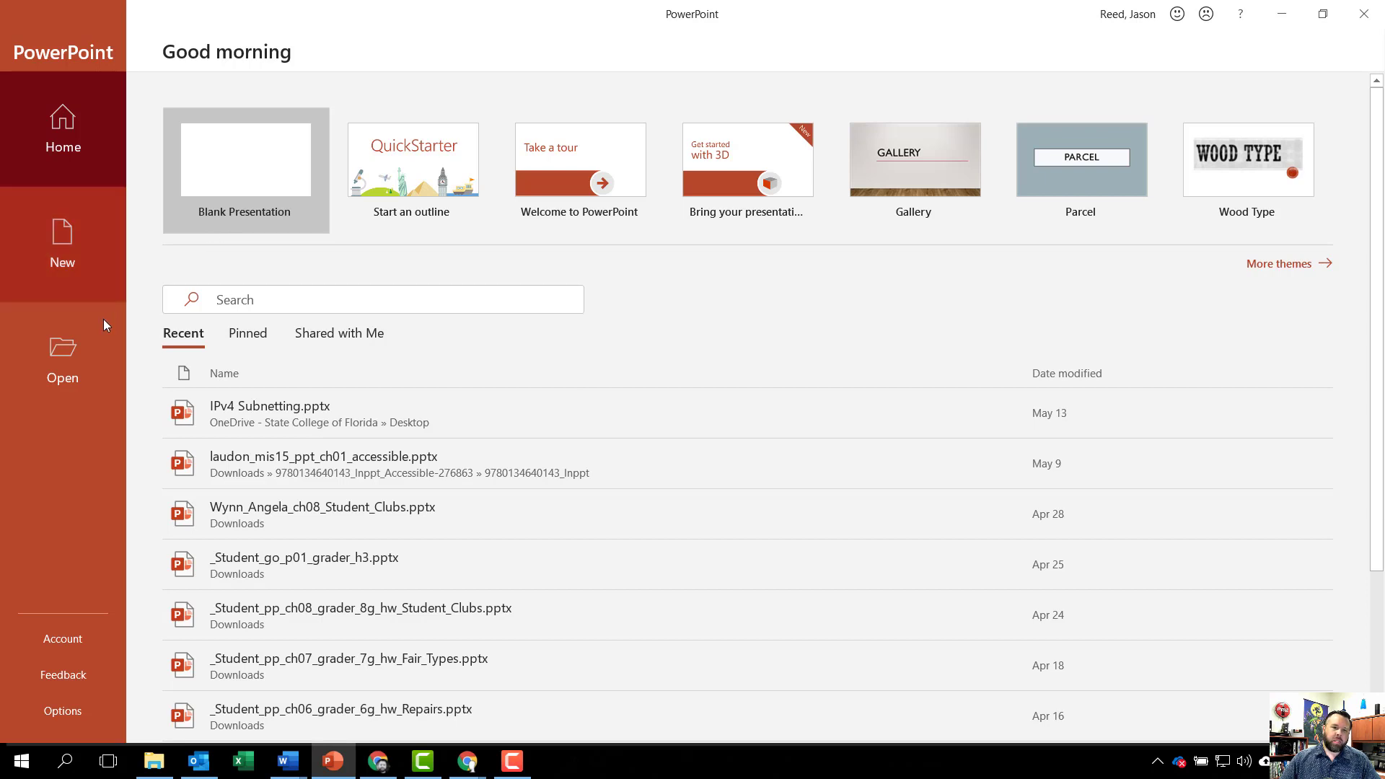
- Open _Student_go16_wd_ch12_grader_12g_hw.docx from Downloads in PowerPoint with All Files shown, and review the three resulting slides
{"action": "left_click", "coordinate": [59, 364]}
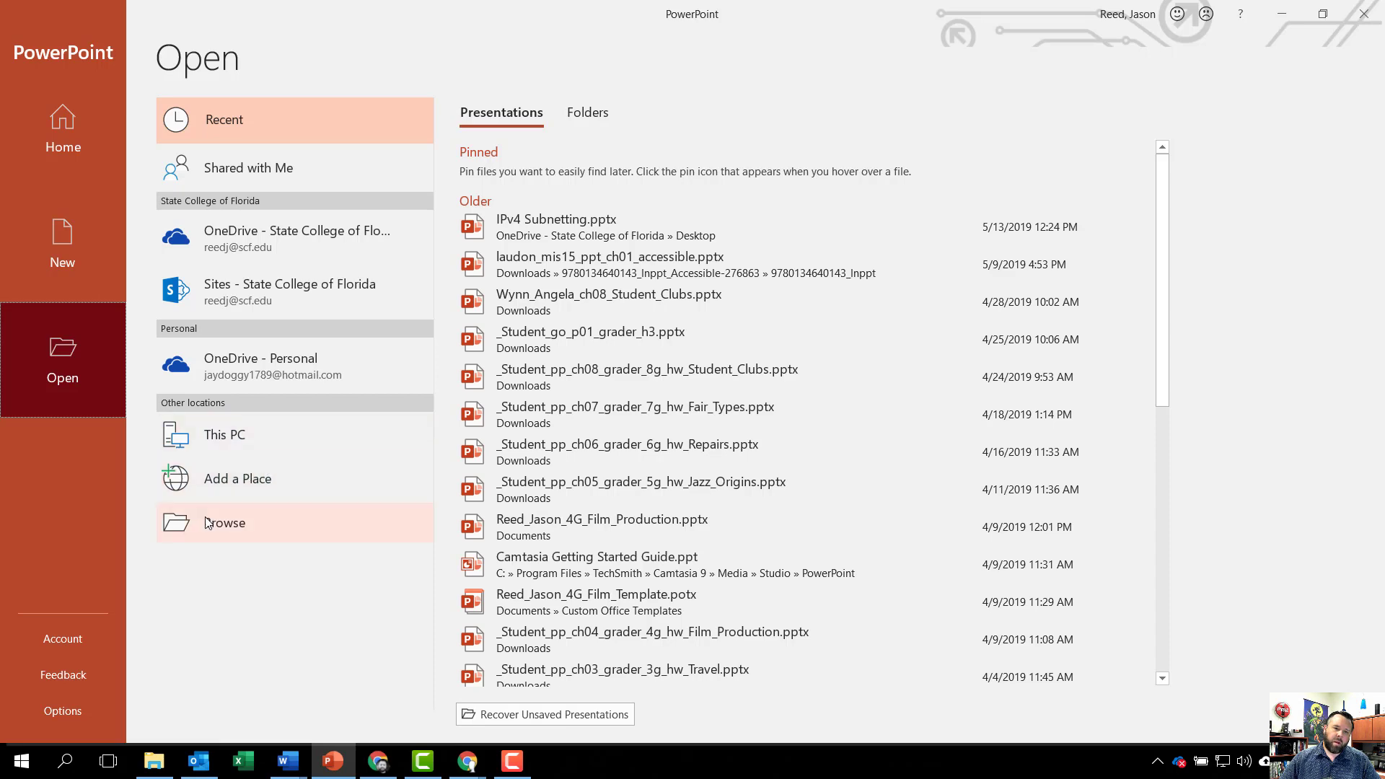
{"action": "left_click", "coordinate": [232, 530]}
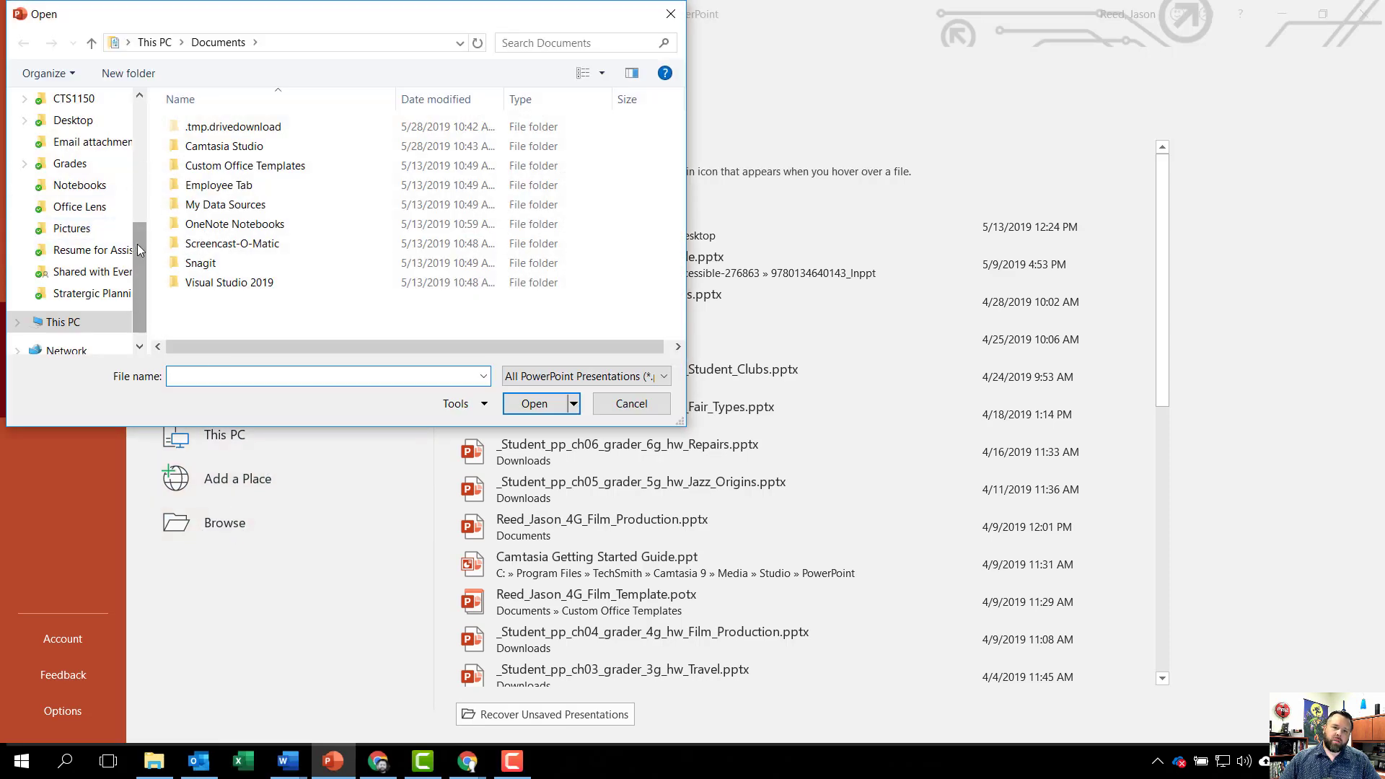
{"action": "left_click_drag", "start_coordinate": [138, 251], "coordinate": [135, 90]}
{"action": "left_click", "coordinate": [82, 137]}
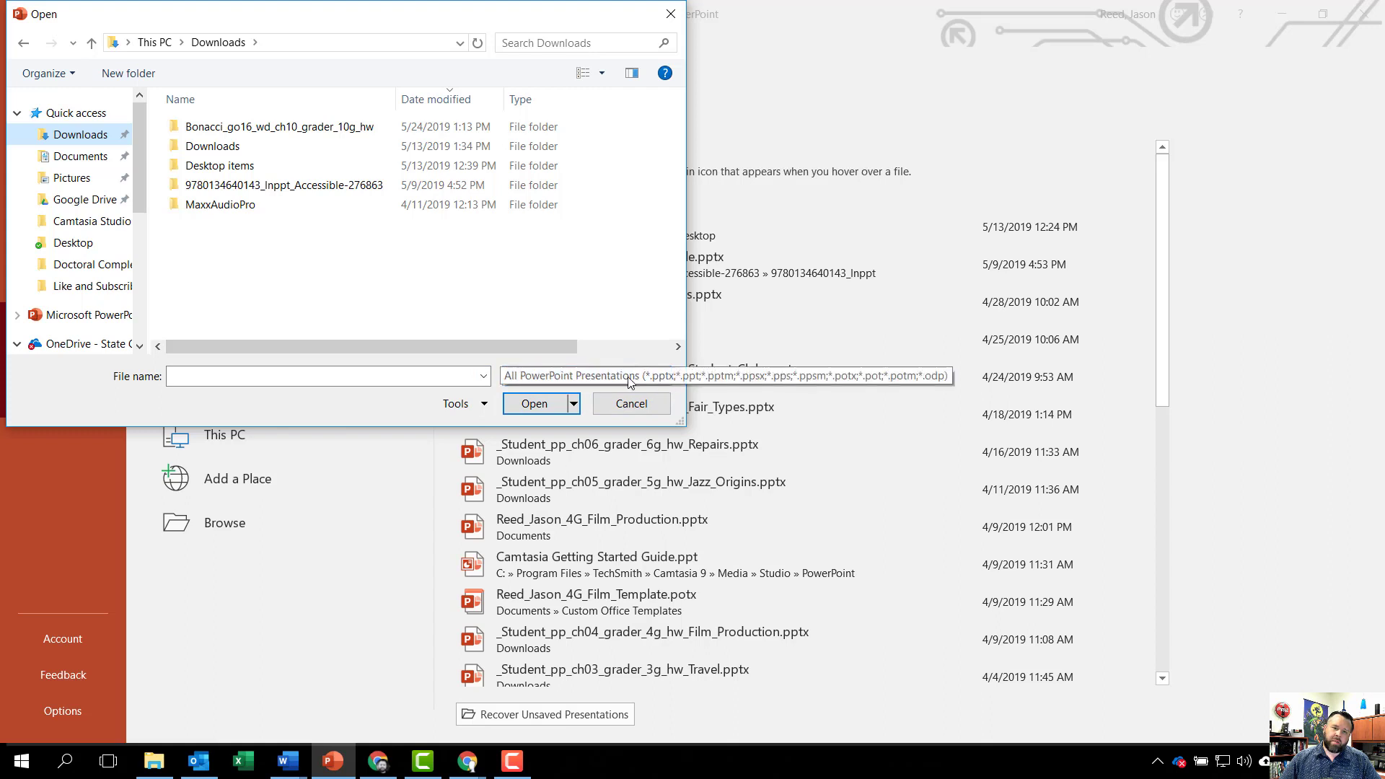
{"action": "left_click", "coordinate": [669, 381]}
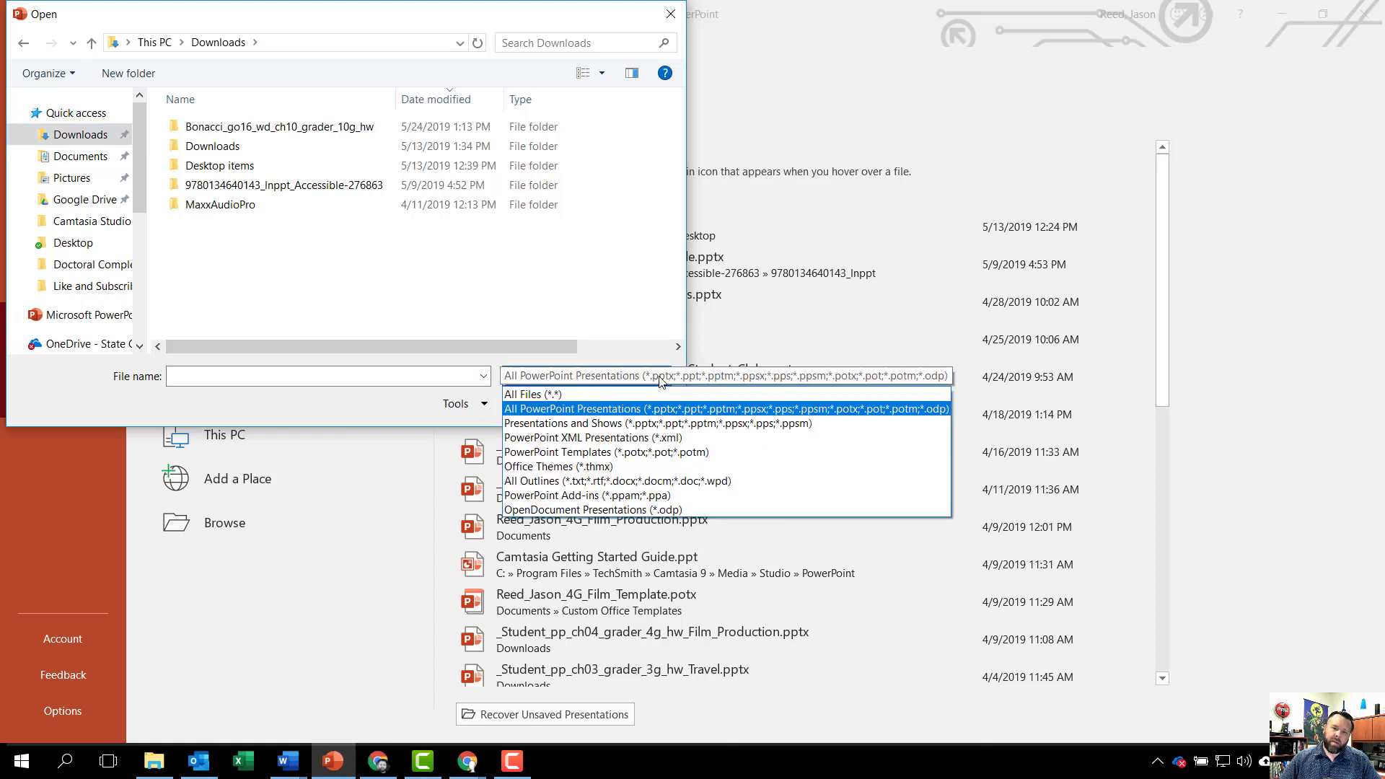
{"action": "left_click", "coordinate": [557, 395]}
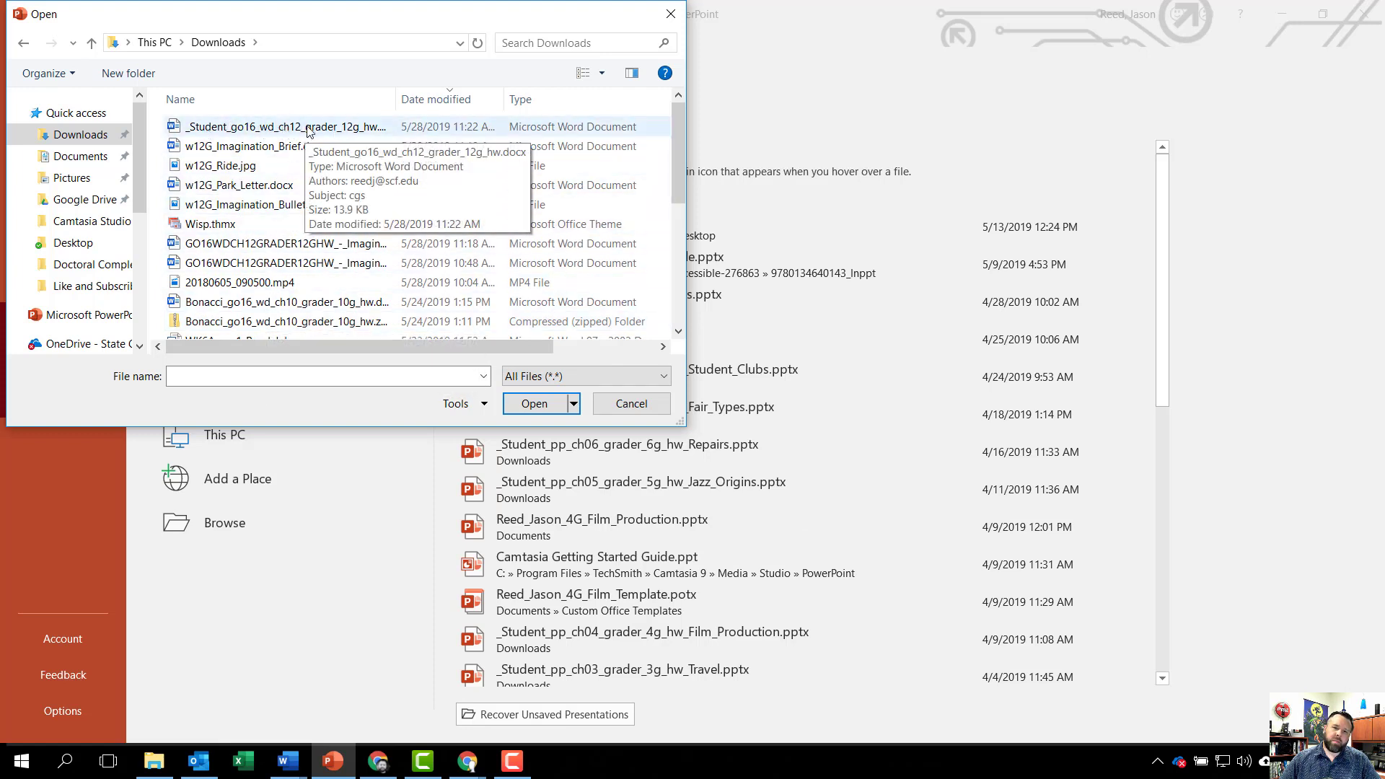
{"action": "left_click", "coordinate": [254, 128]}
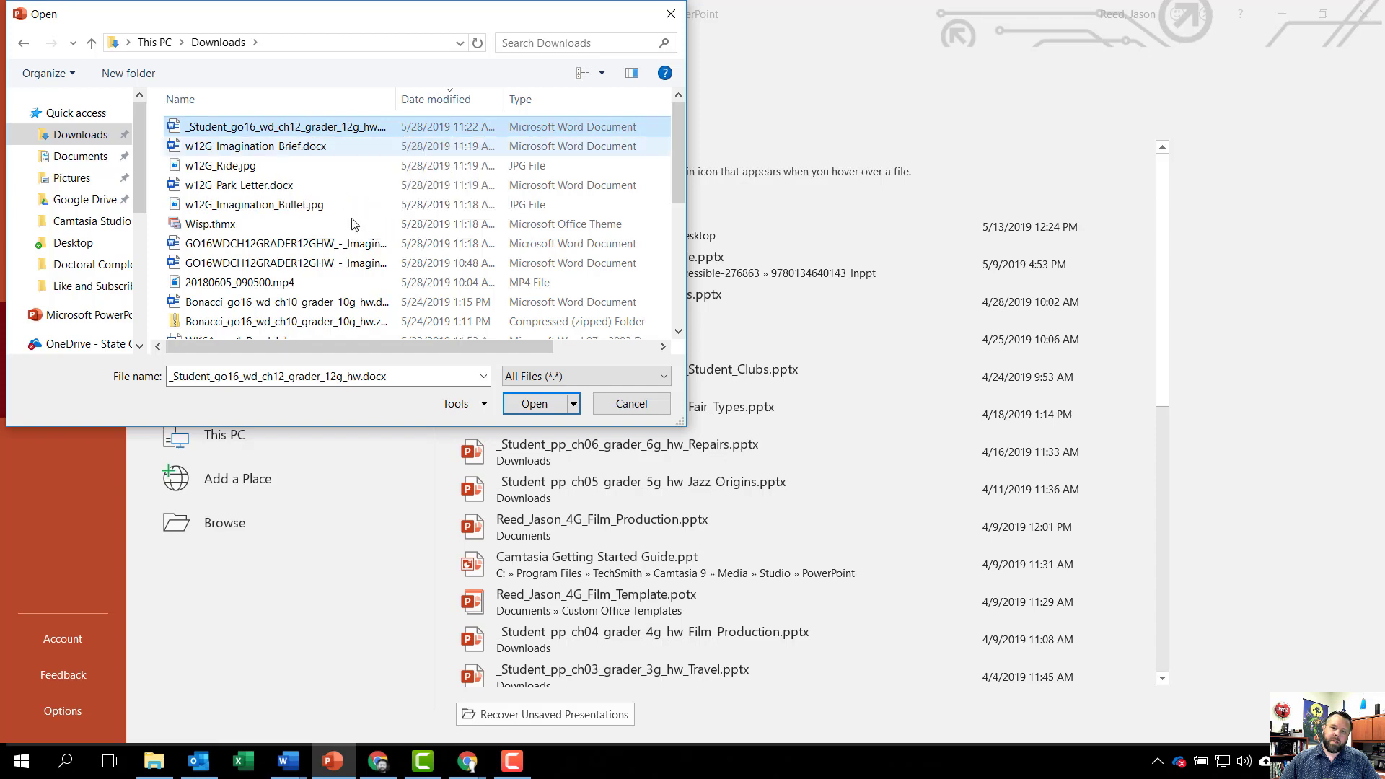
{"action": "left_click", "coordinate": [532, 404]}
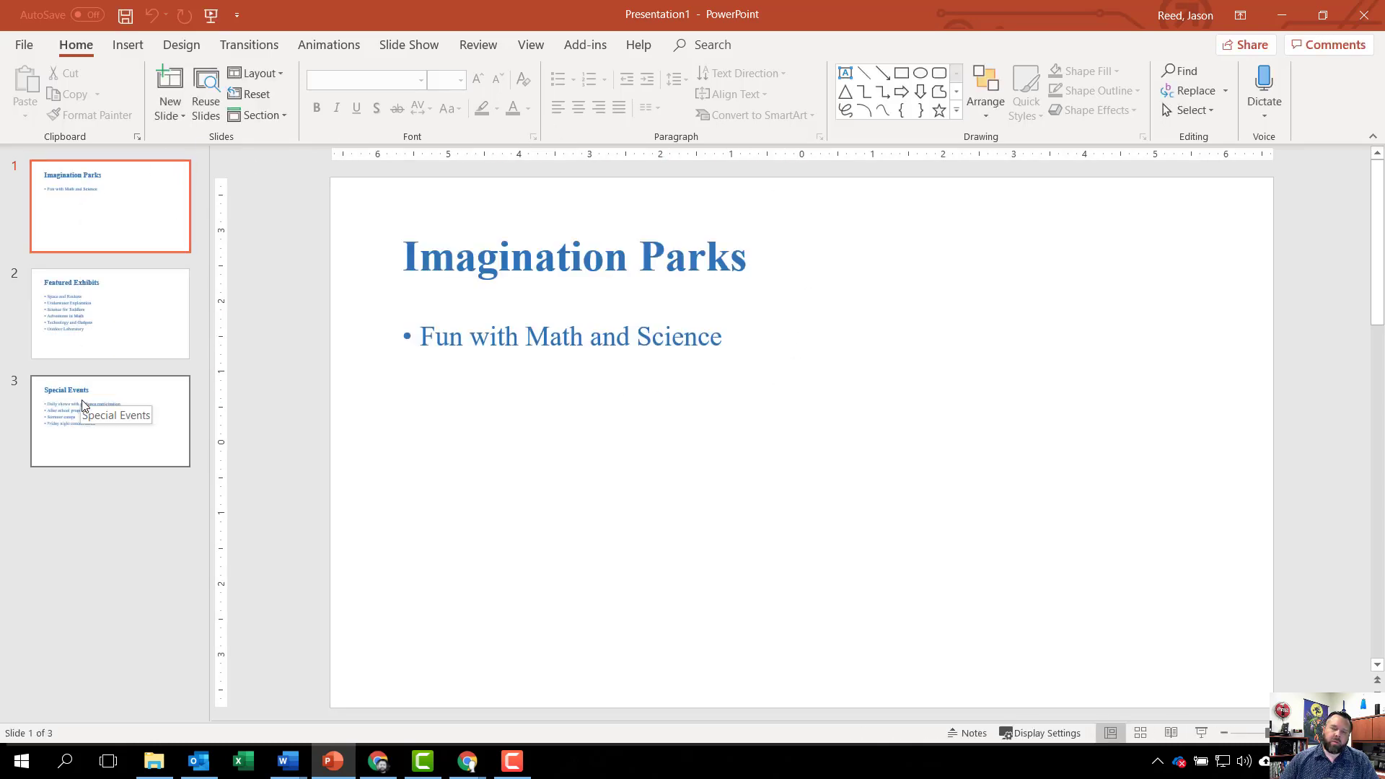
{"action": "left_click", "coordinate": [81, 204]}
{"action": "left_click", "coordinate": [126, 326]}
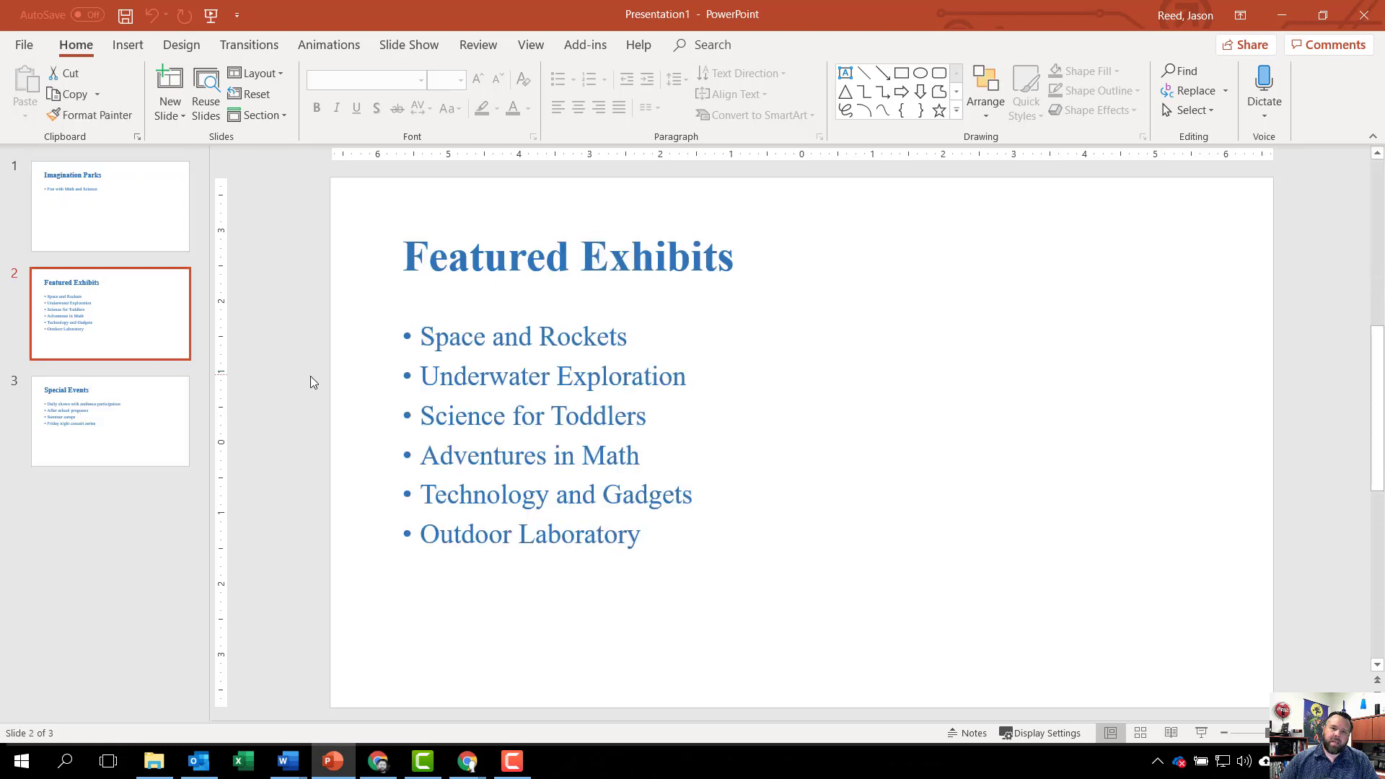
{"action": "left_click", "coordinate": [75, 418]}
{"action": "left_click", "coordinate": [123, 214]}
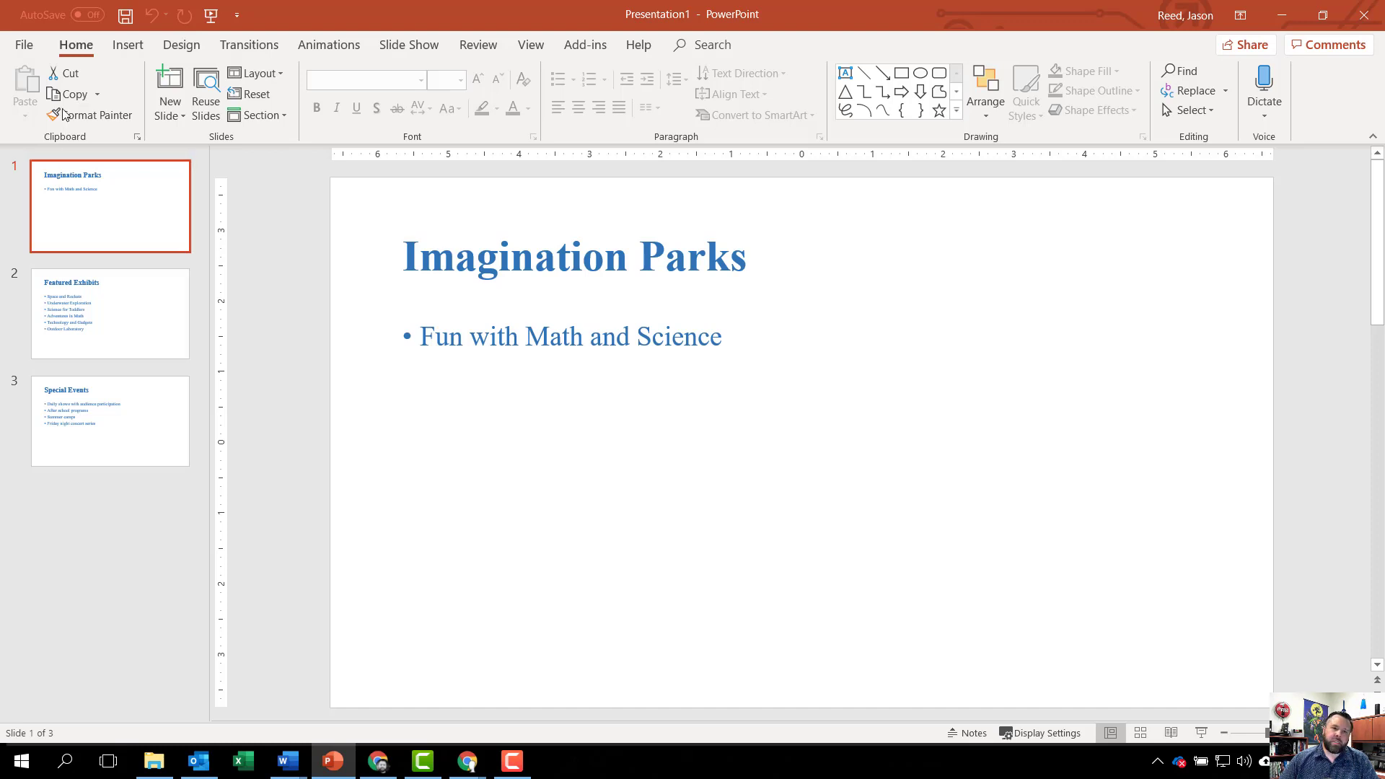
- Save the presentation in Downloads as a .pptx named with the student's last and first name followed by "_Imagination Presentation"
{"action": "left_click", "coordinate": [24, 45]}
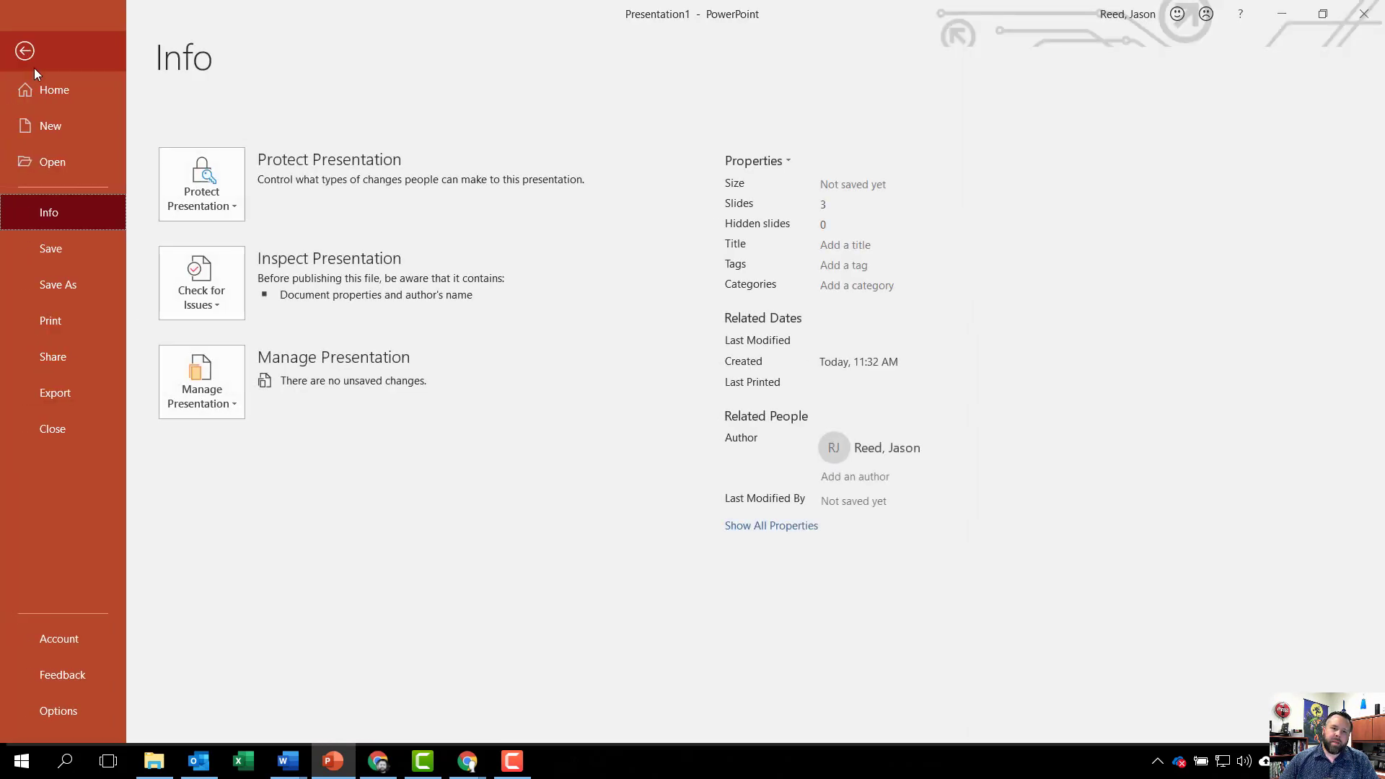
{"action": "left_click", "coordinate": [72, 287]}
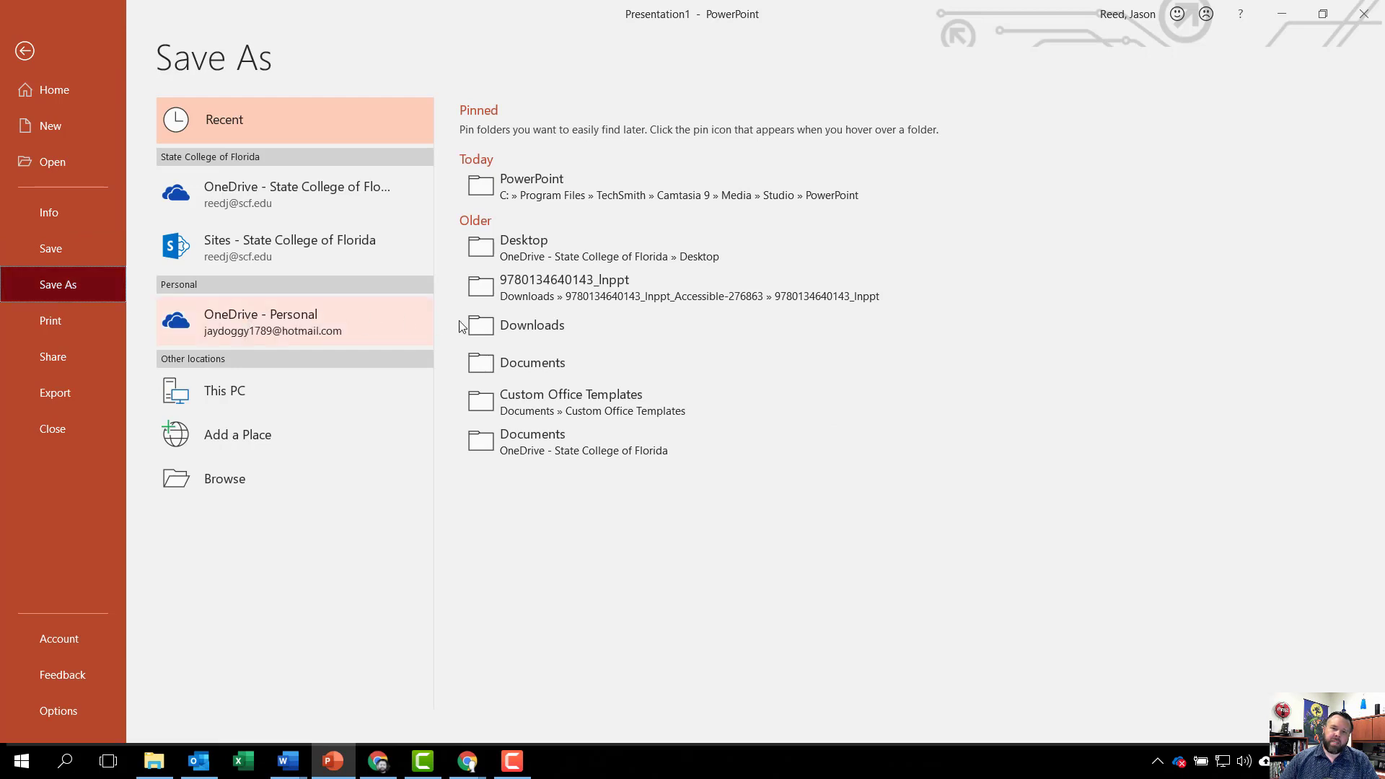
{"action": "left_click", "coordinate": [560, 328]}
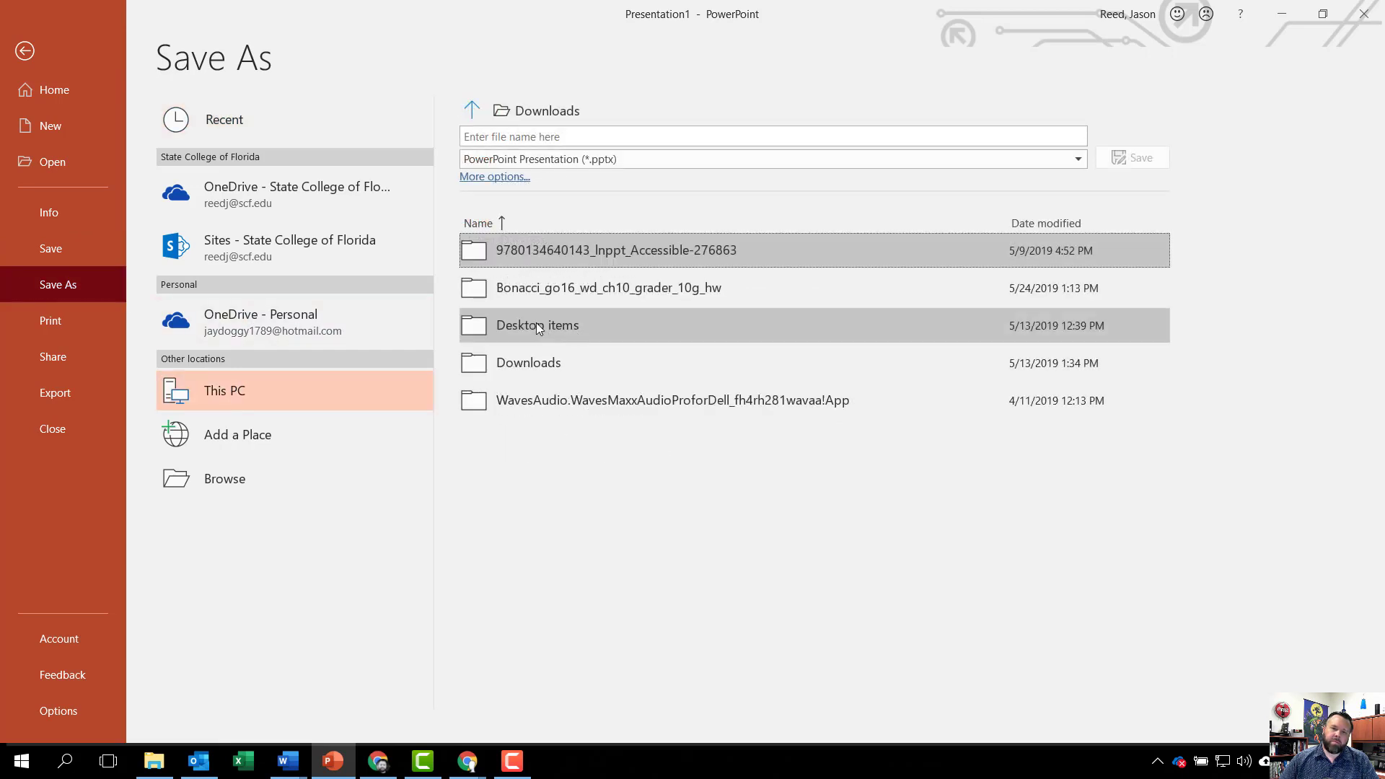
{"action": "left_click", "coordinate": [512, 137]}
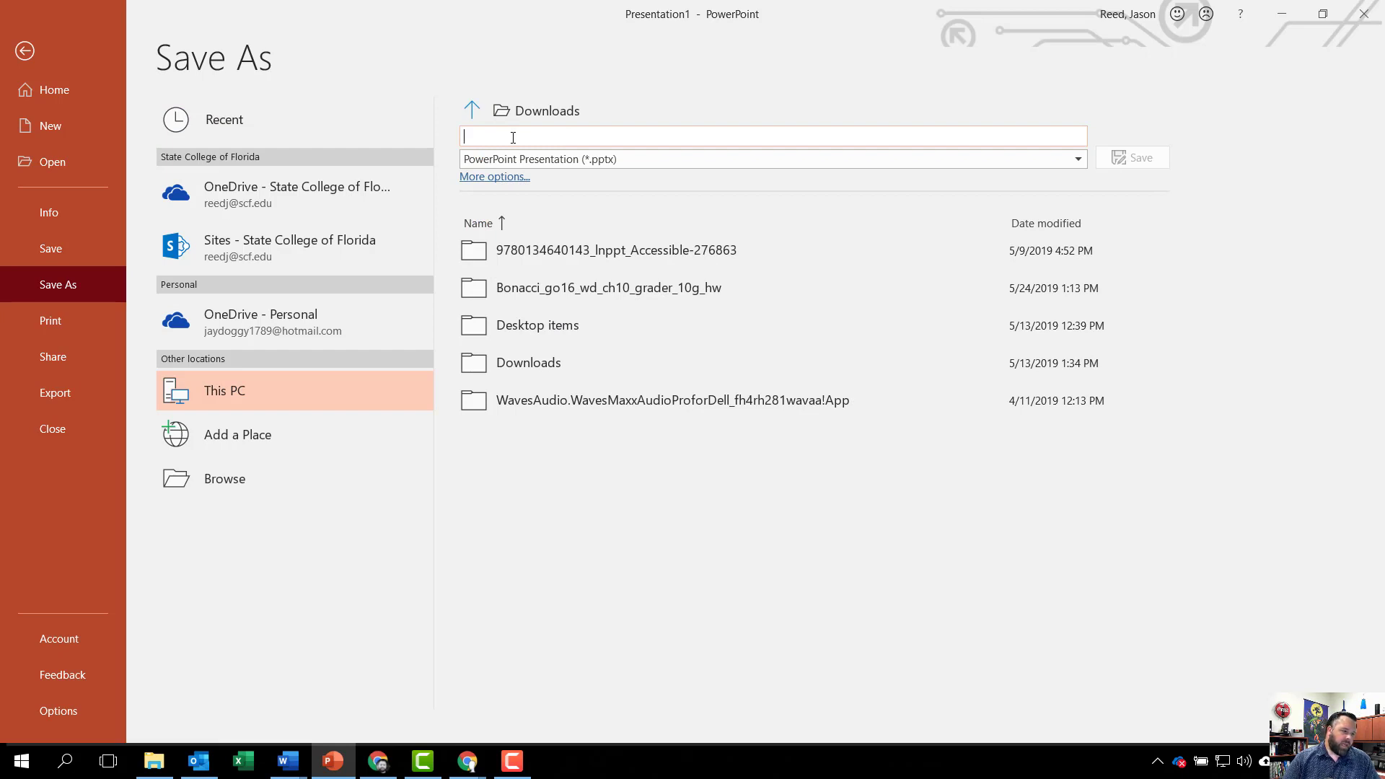
{"action": "type", "text": "R"}
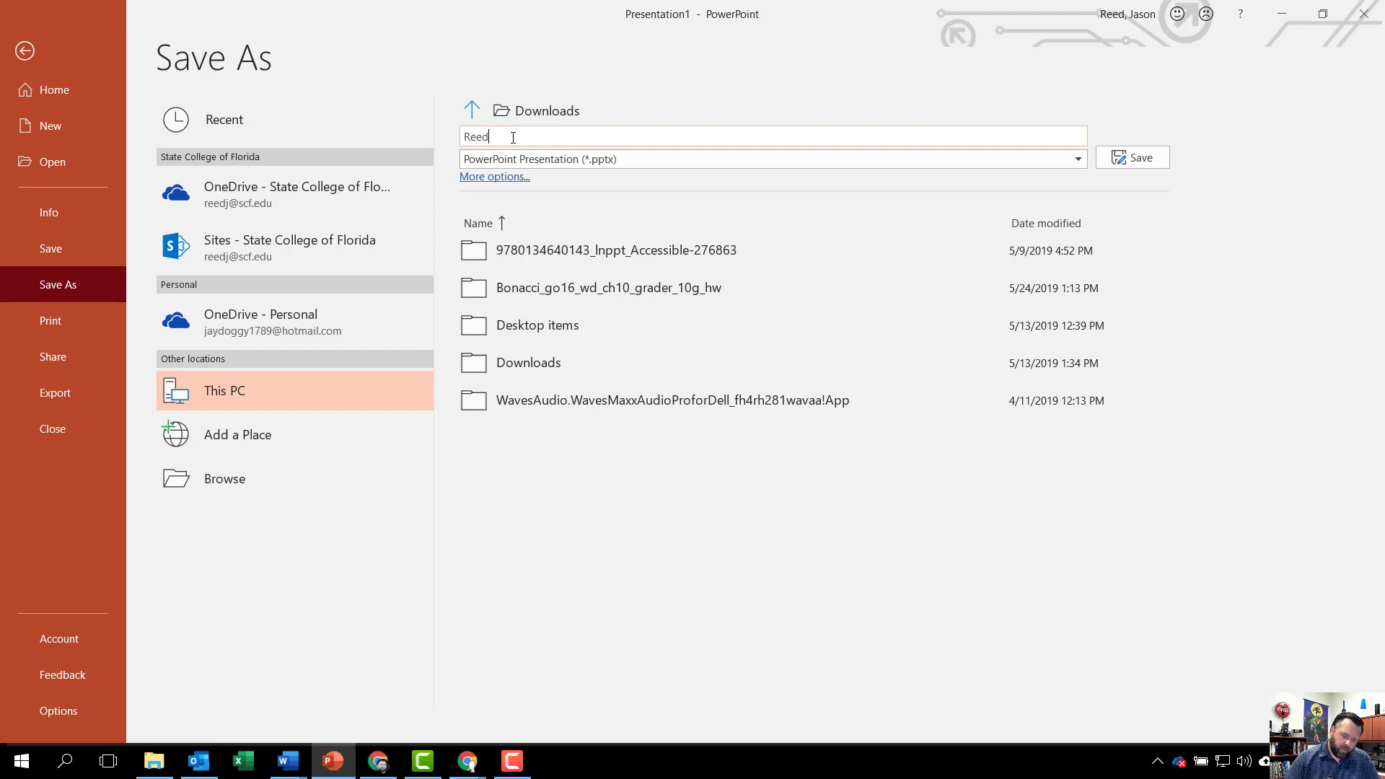
{"action": "type", "text": "eed"}
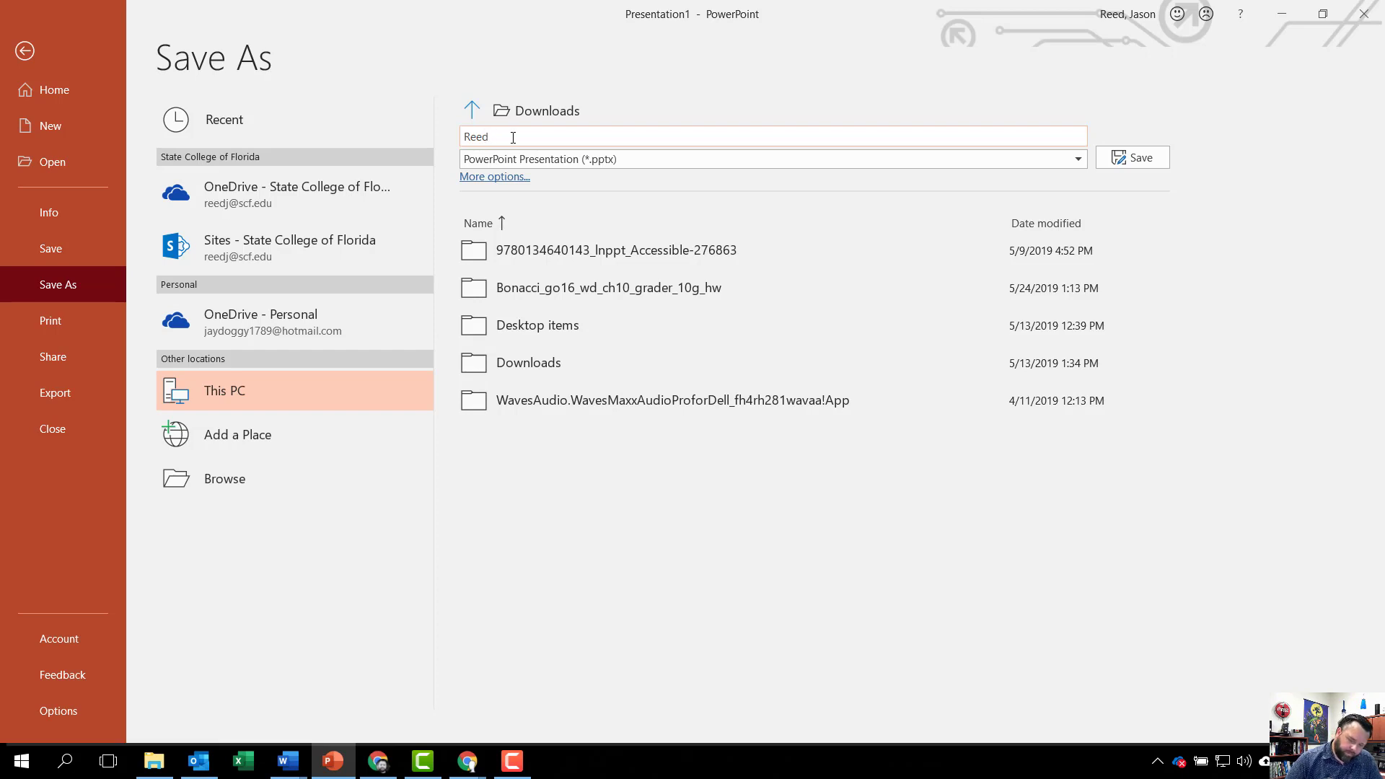
{"action": "type", "text": "_Jason_Imagination Presentation"}
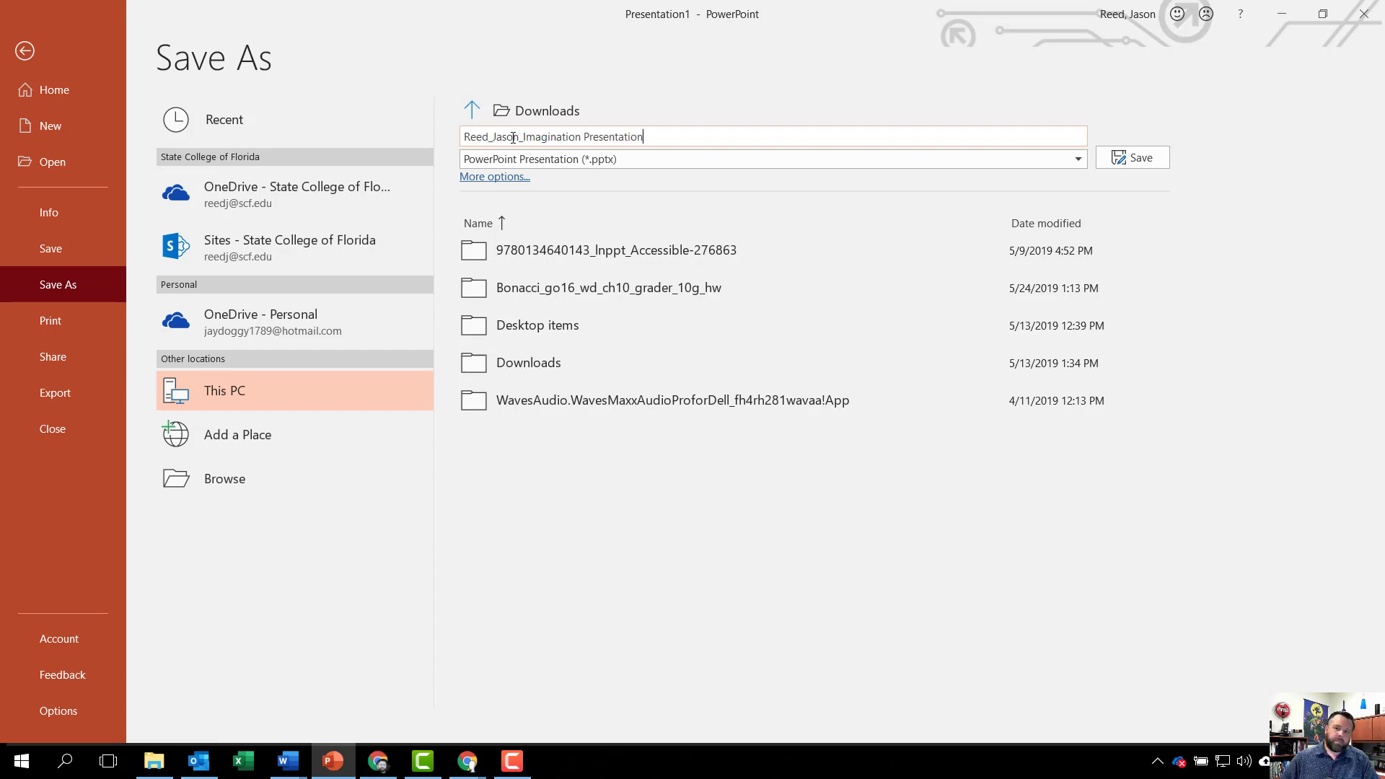
{"action": "left_click", "coordinate": [1139, 158]}
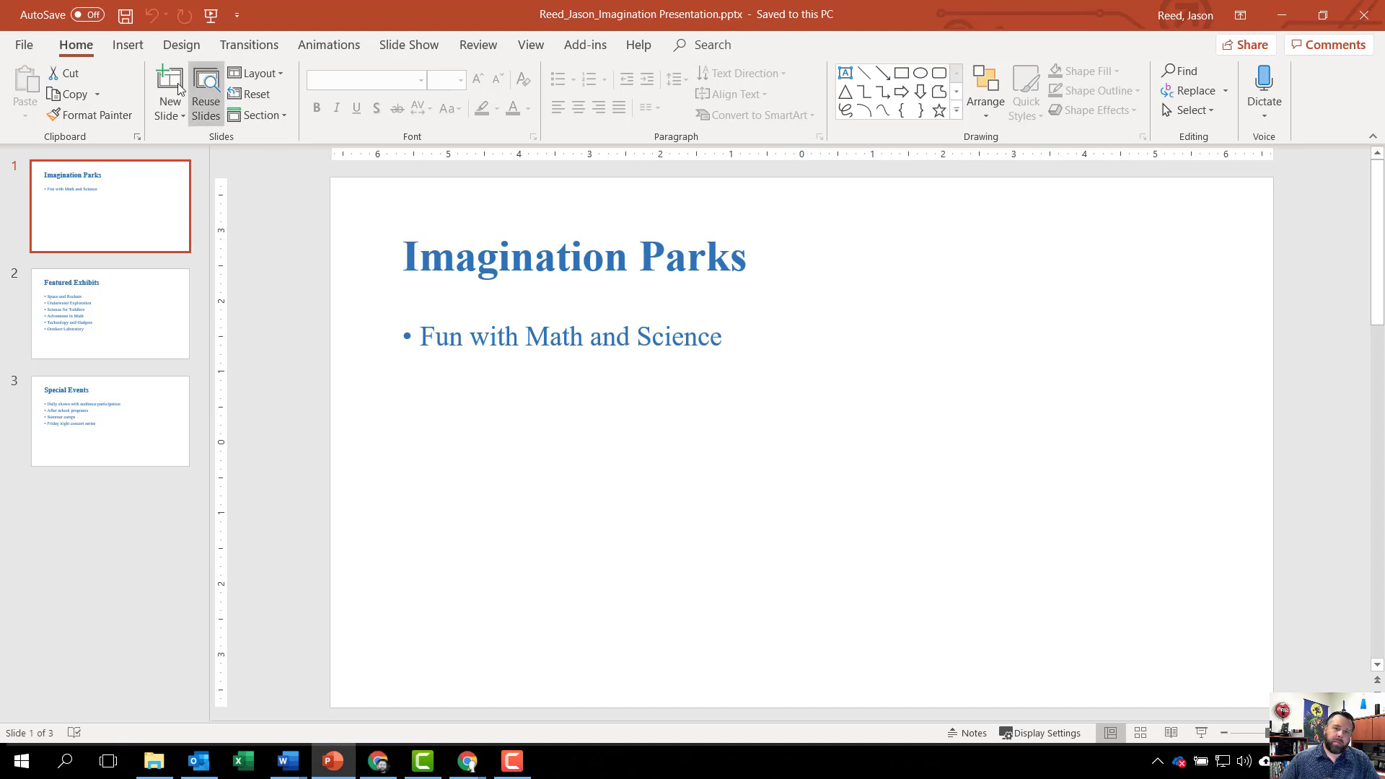
- Open the full gallery of design themes for the presentation
{"action": "left_click", "coordinate": [181, 45]}
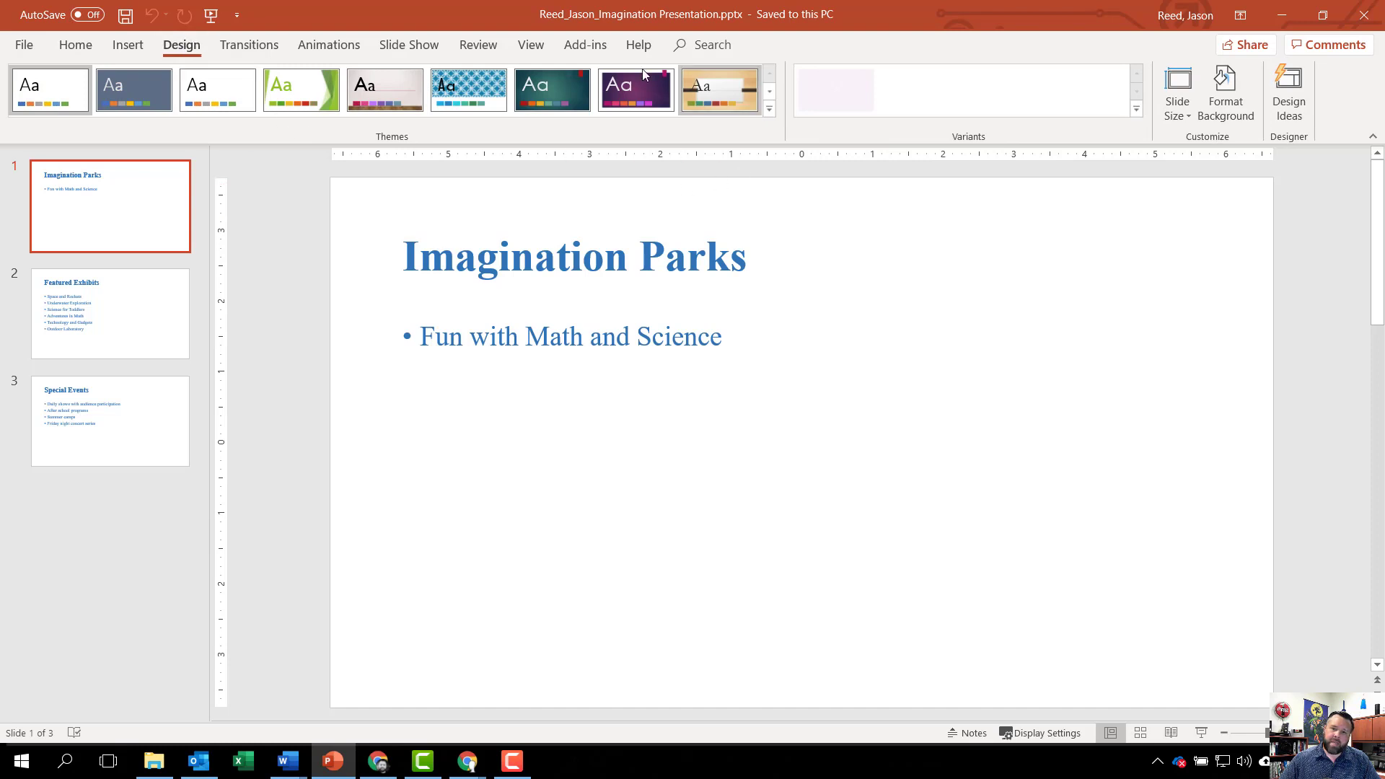
{"action": "left_click", "coordinate": [768, 110]}
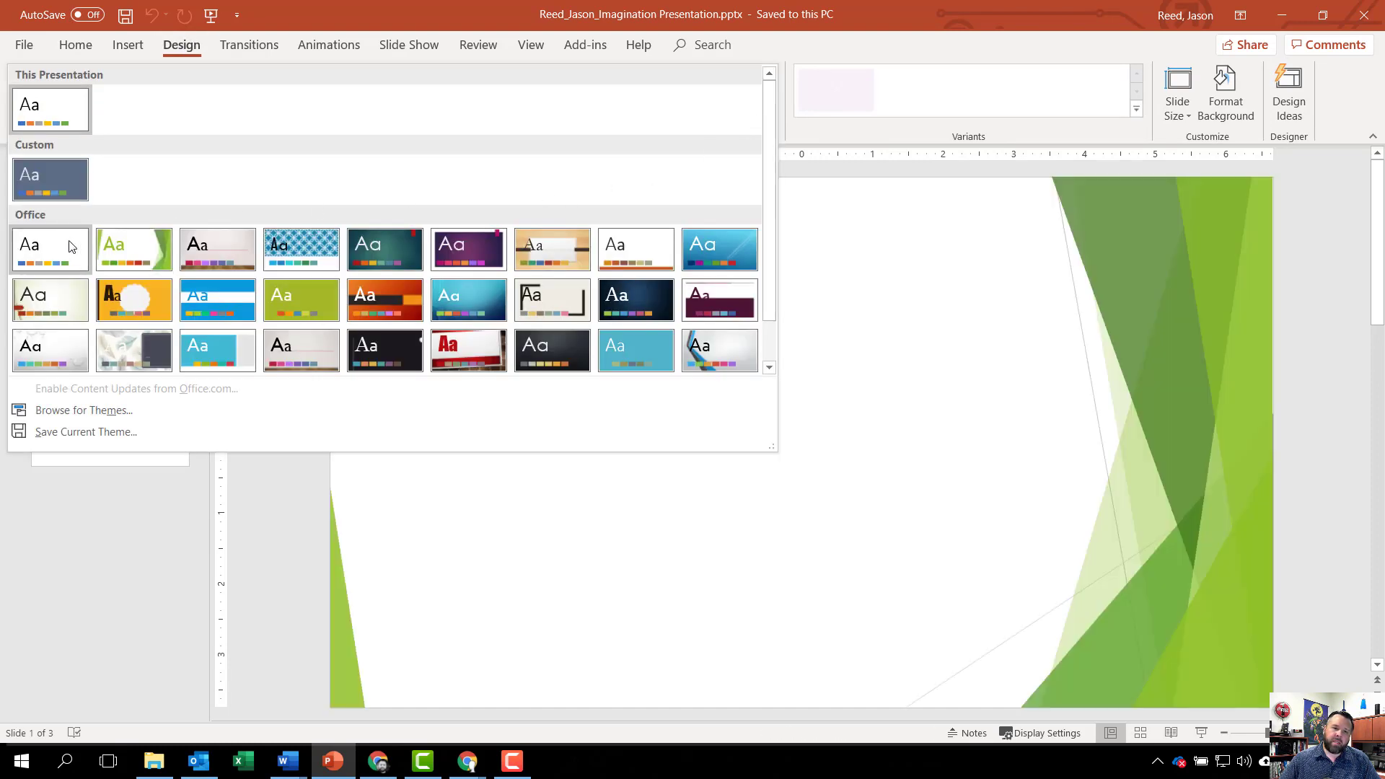
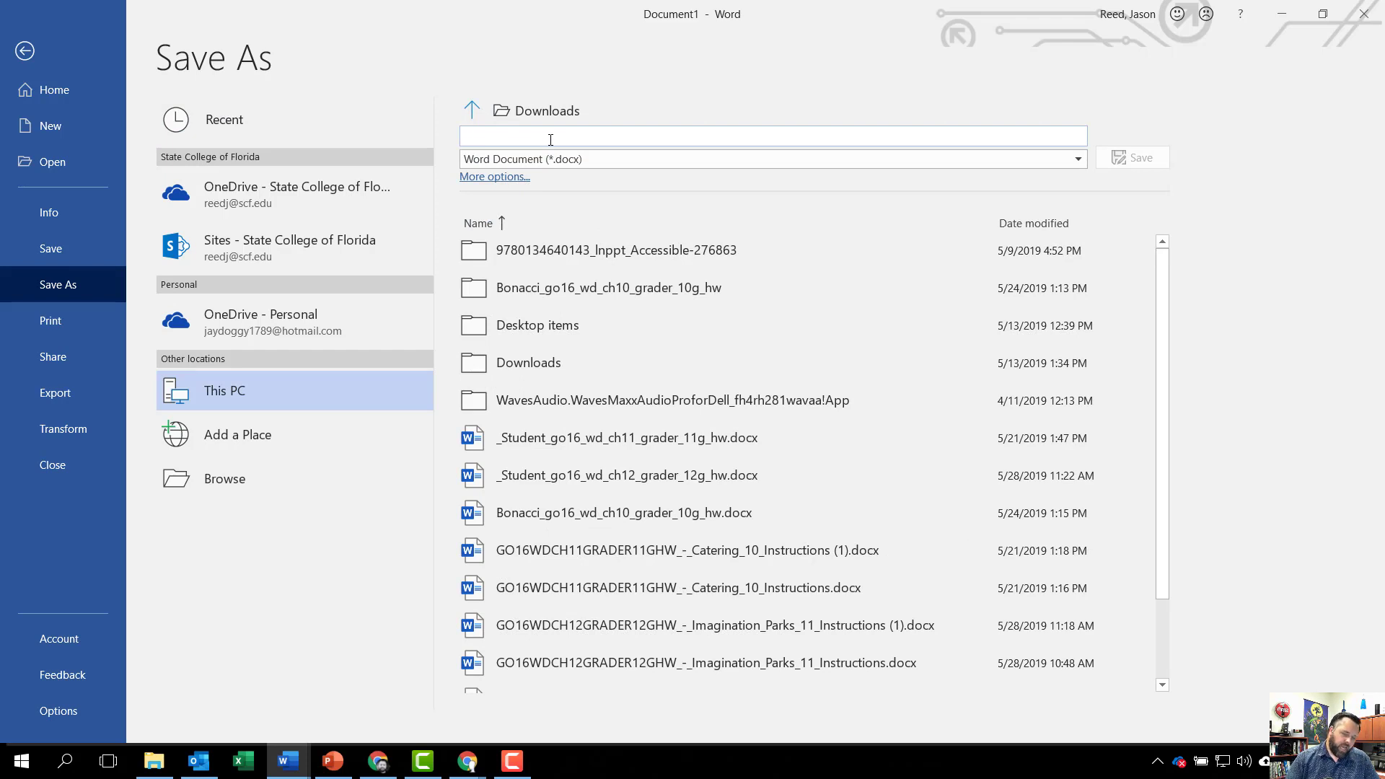
- Save the Word handout in Downloads as a .docx named with the student's last and first name followed by "Imagination Handout"
{"action": "type", "text": "Reed Jason Imagination Handout"}
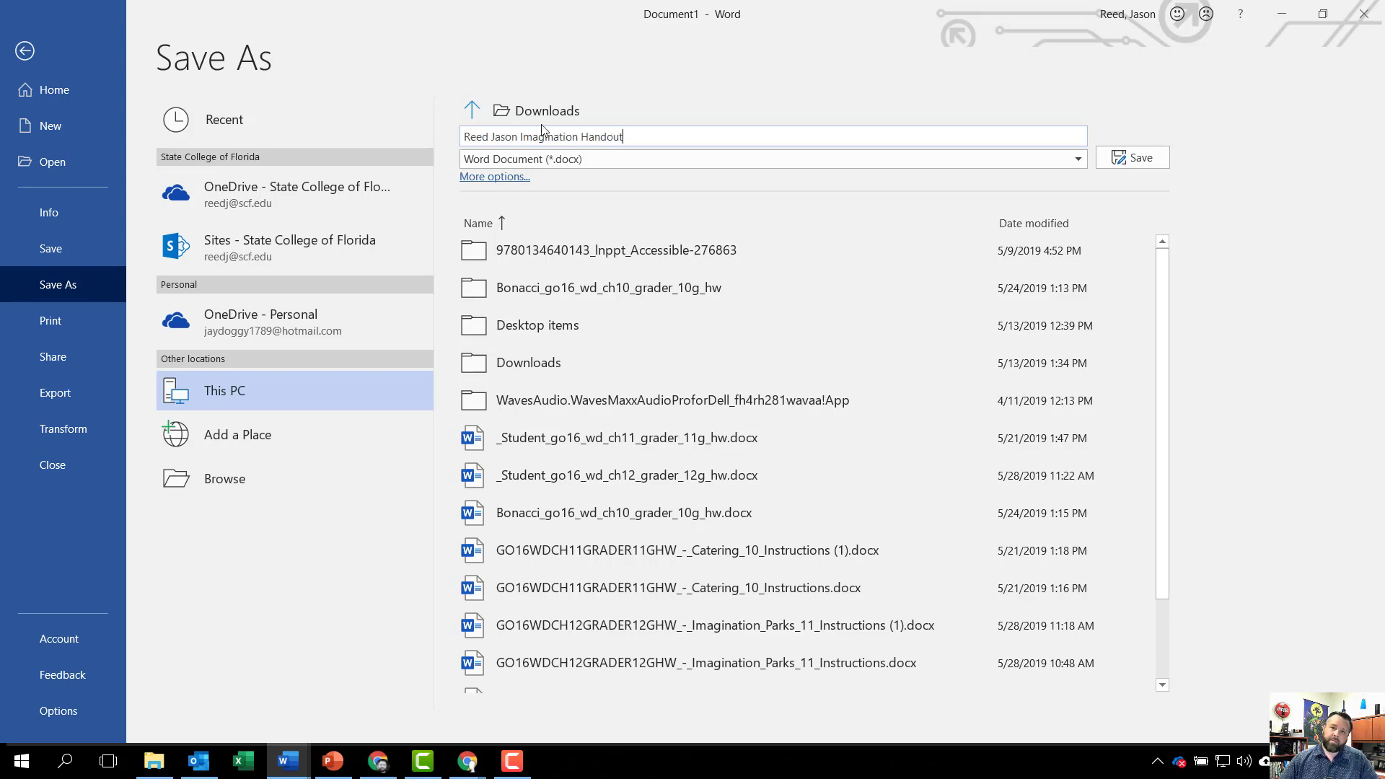
{"action": "left_click", "coordinate": [1145, 159]}
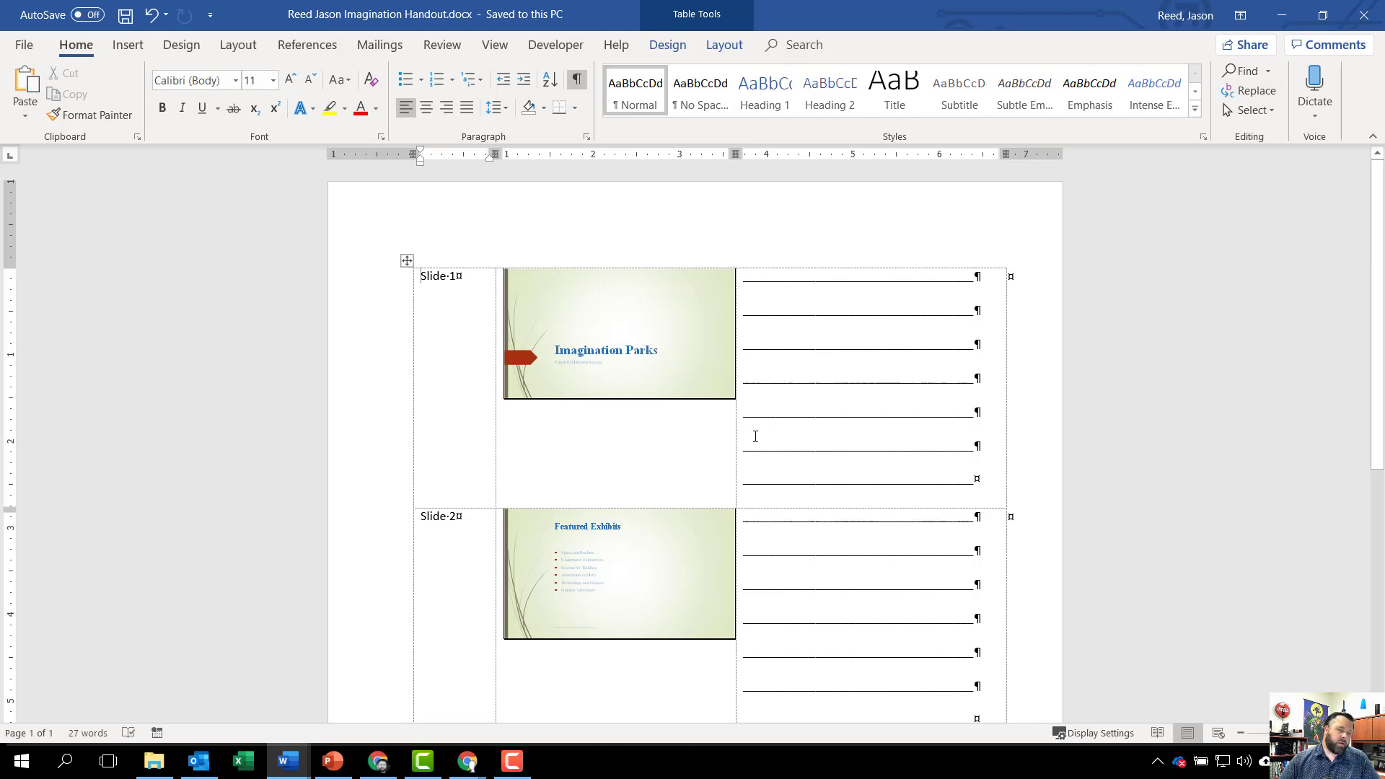
- Edit the handout's footer and insert the File Name document info field in it
{"action": "left_click", "coordinate": [135, 48]}
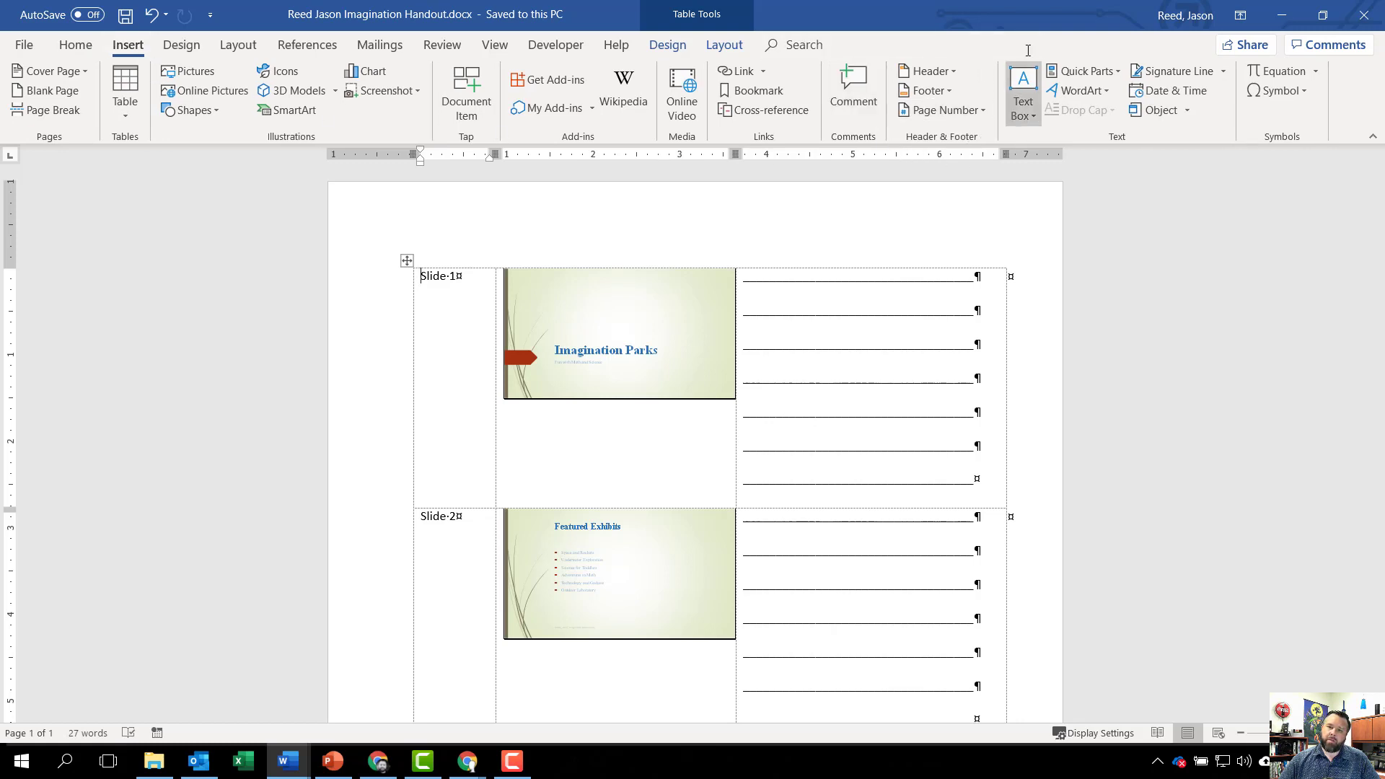
{"action": "left_click", "coordinate": [924, 93]}
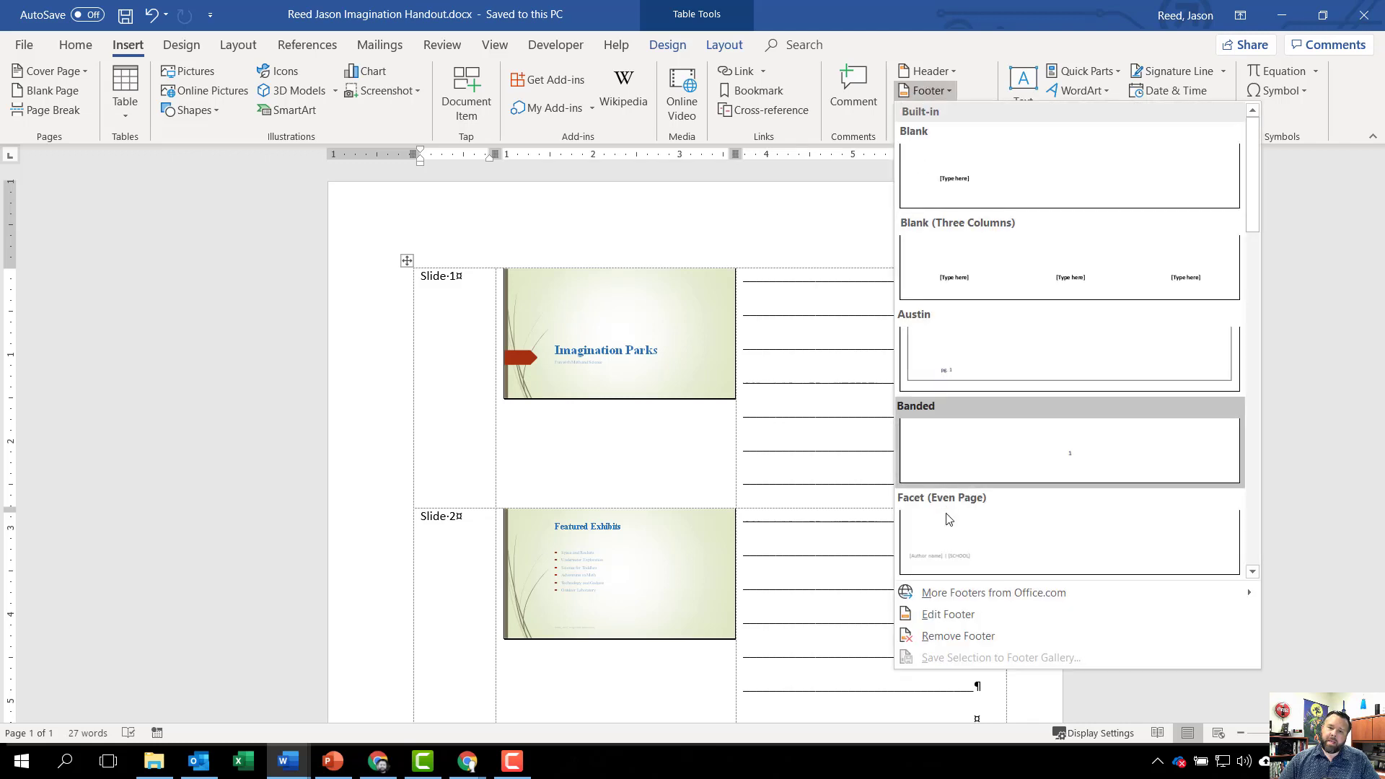
{"action": "left_click", "coordinate": [948, 615]}
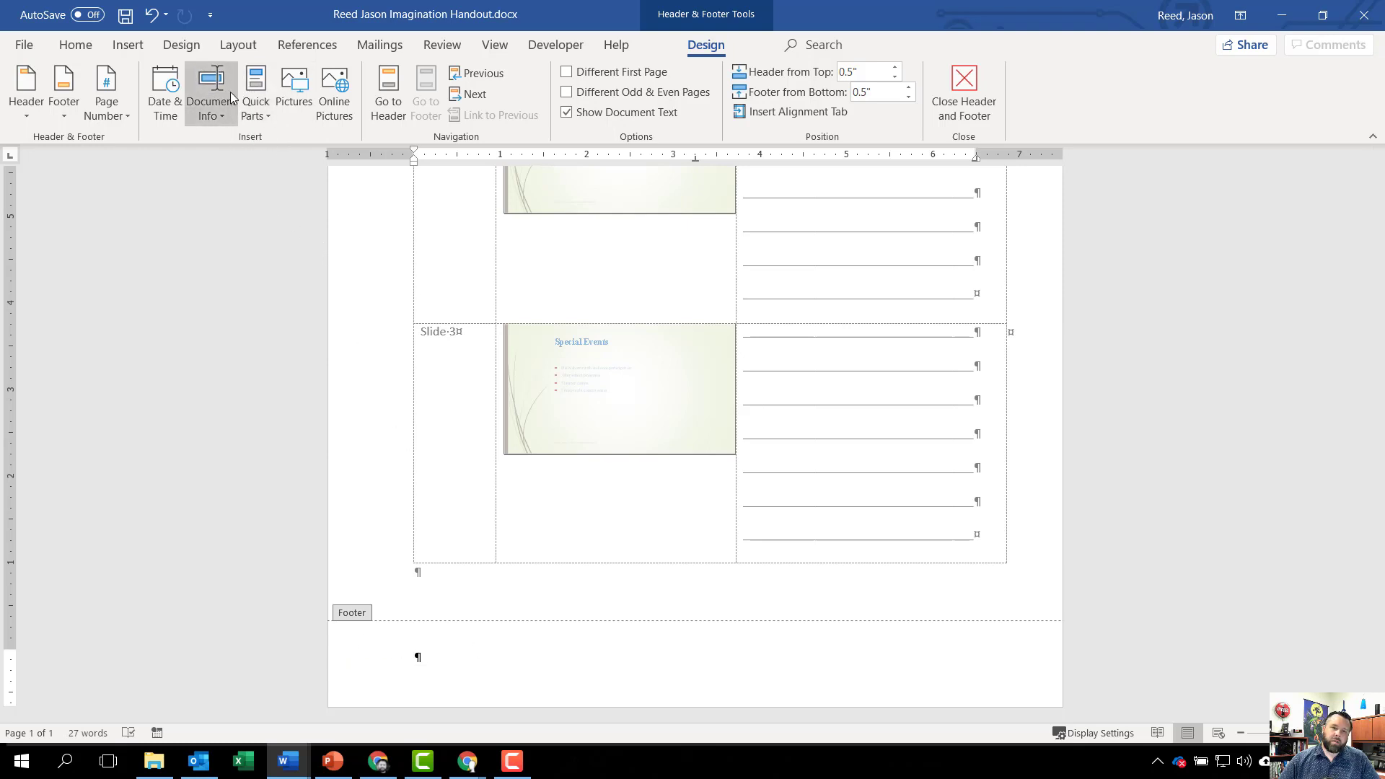
{"action": "left_click", "coordinate": [207, 106]}
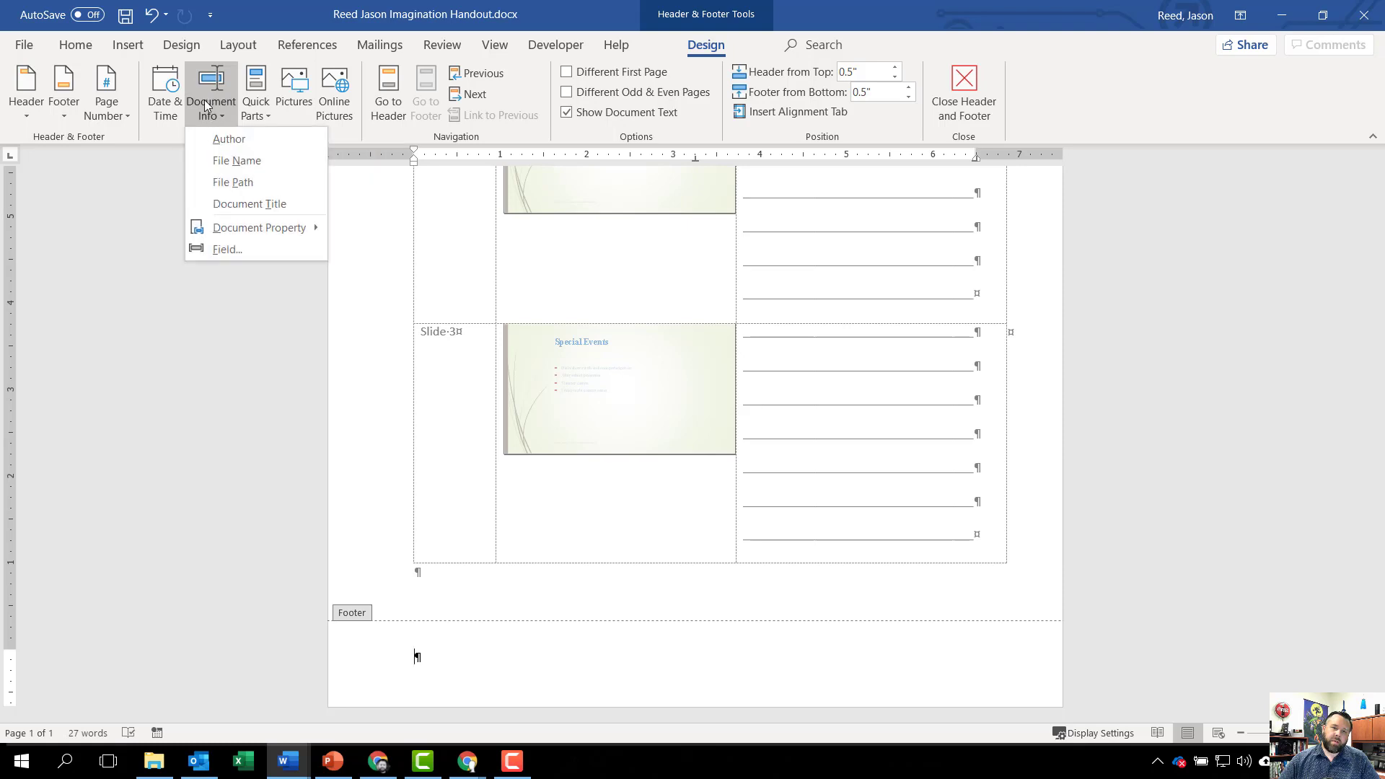
{"action": "left_click", "coordinate": [244, 161]}
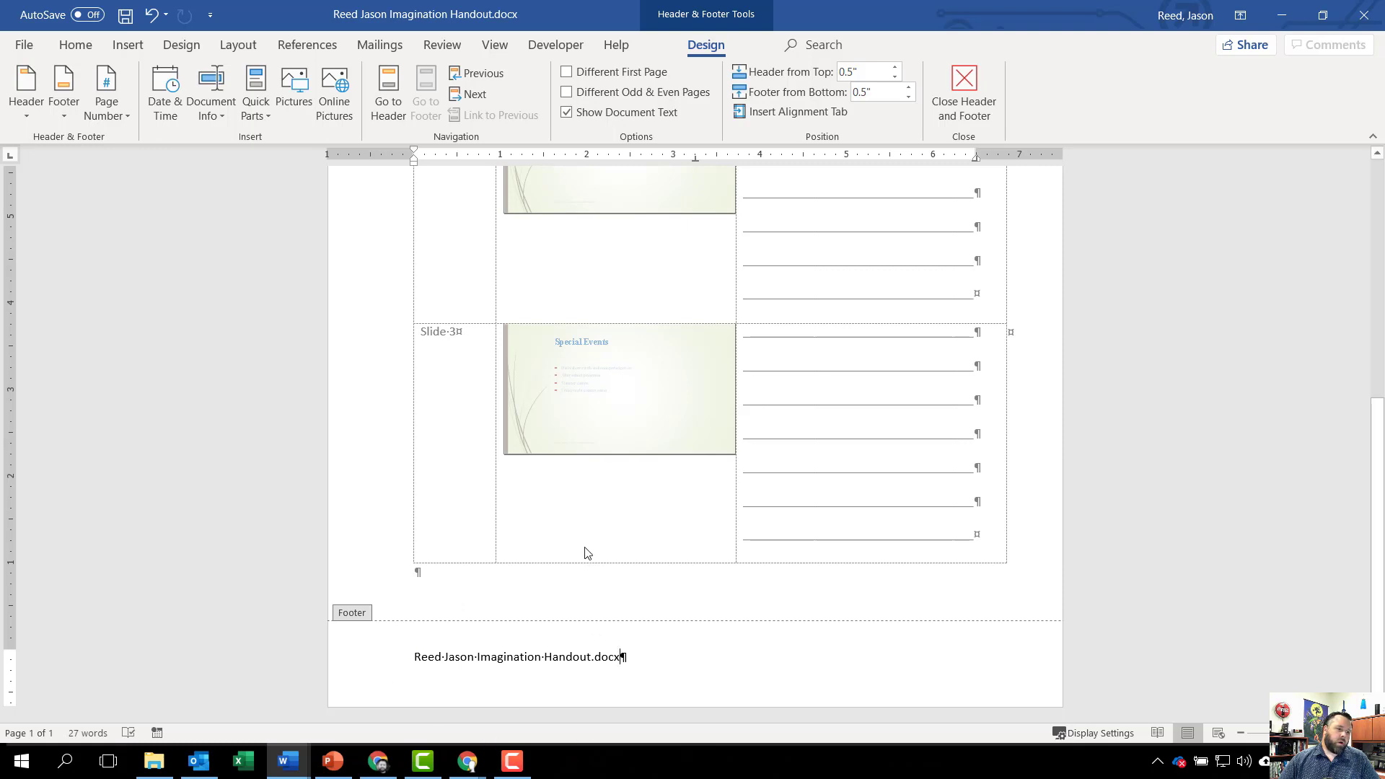
- Show all document properties of the handout and set its tags to "imagination park, handout"
{"action": "left_click", "coordinate": [25, 47]}
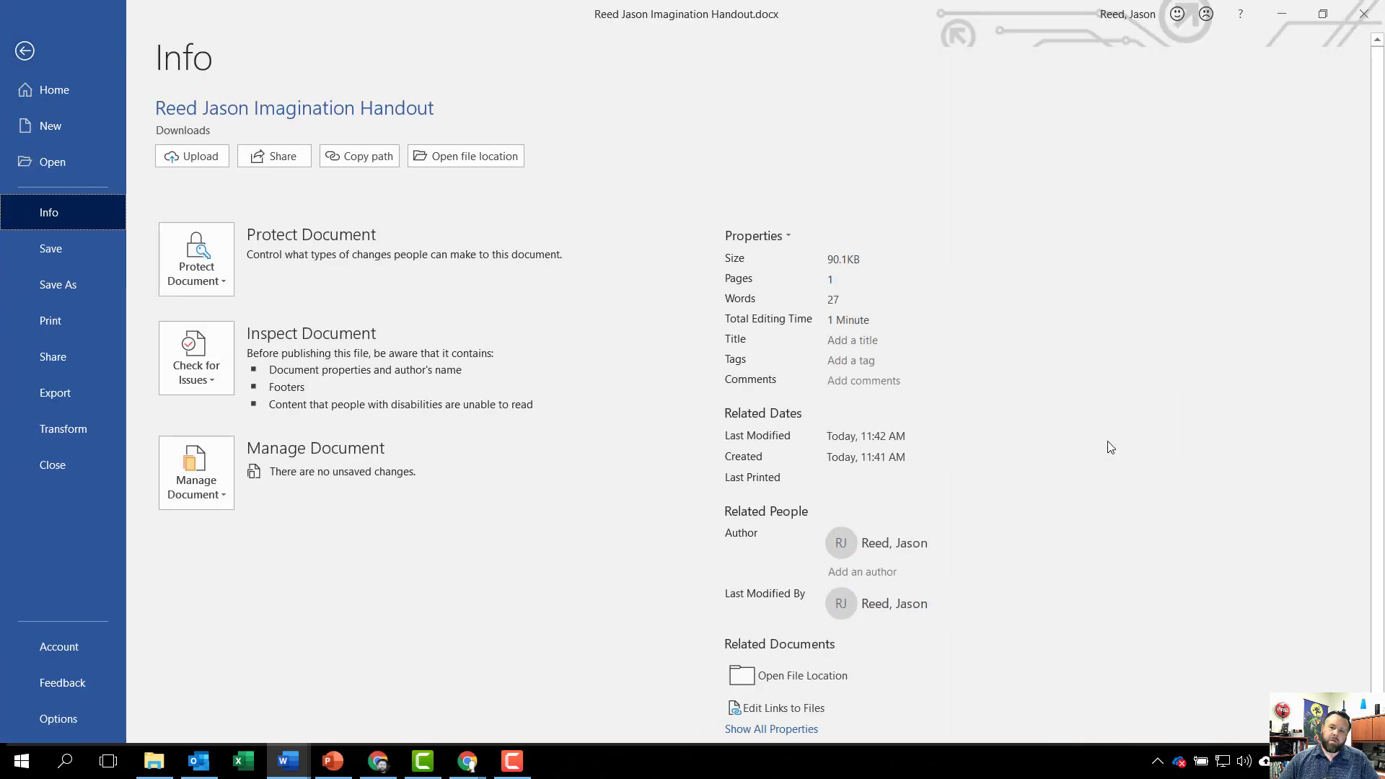
{"action": "left_click", "coordinate": [763, 728]}
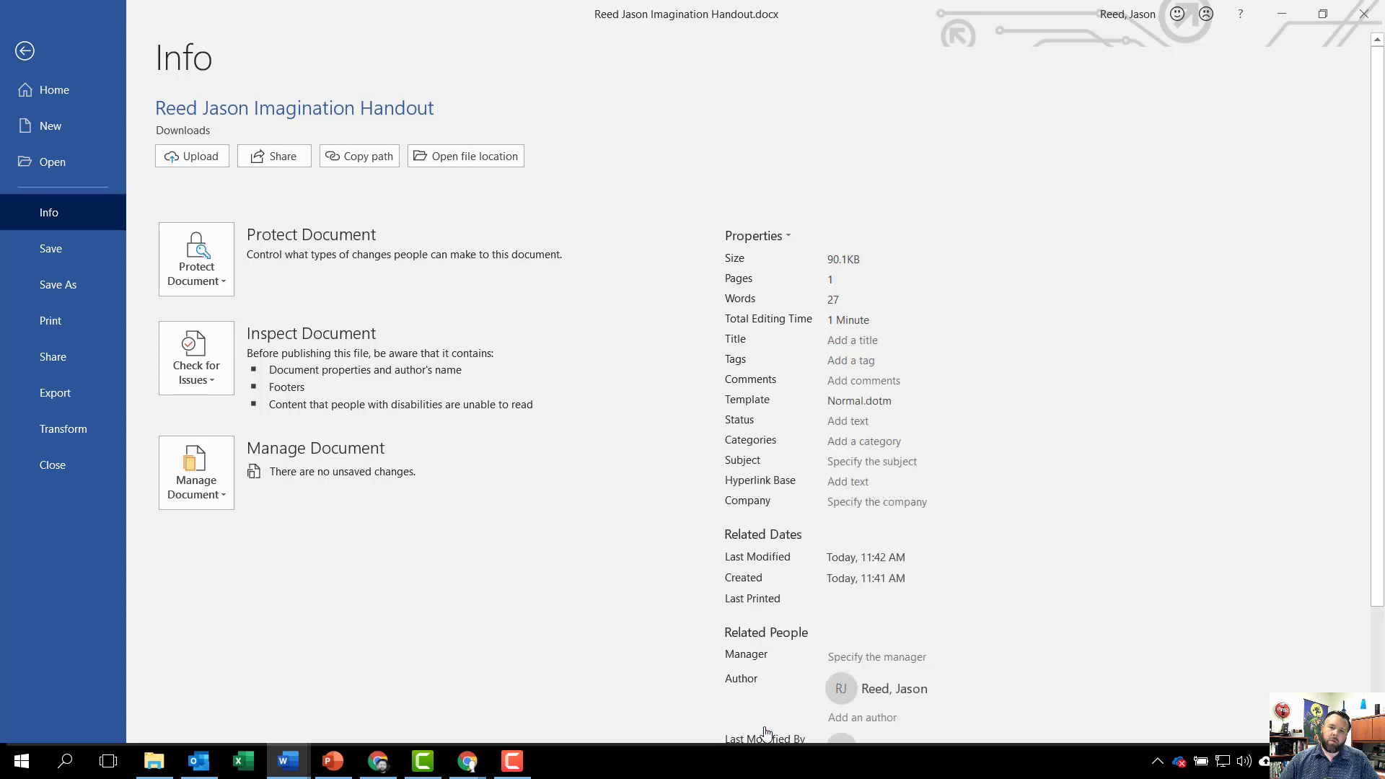
{"action": "left_click", "coordinate": [854, 359]}
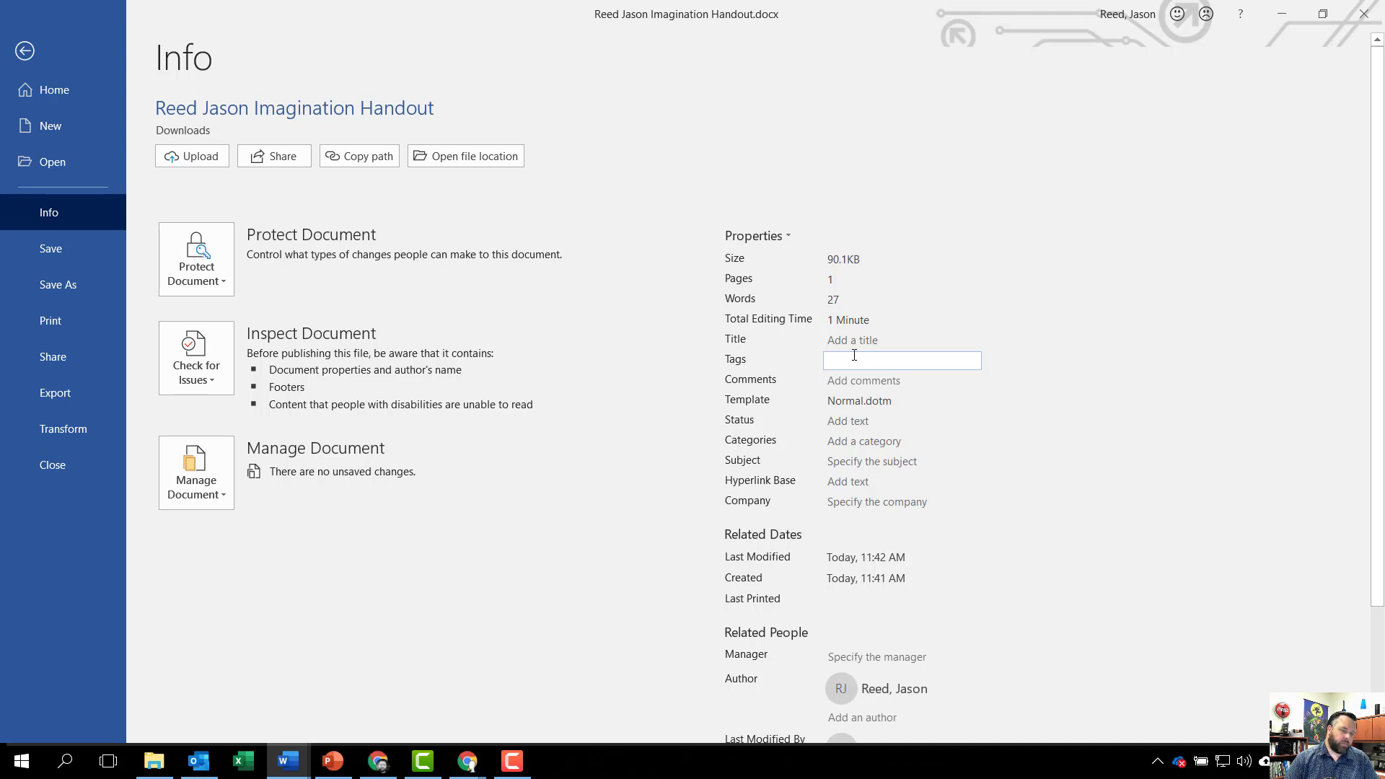
{"action": "type", "text": "imagination"}
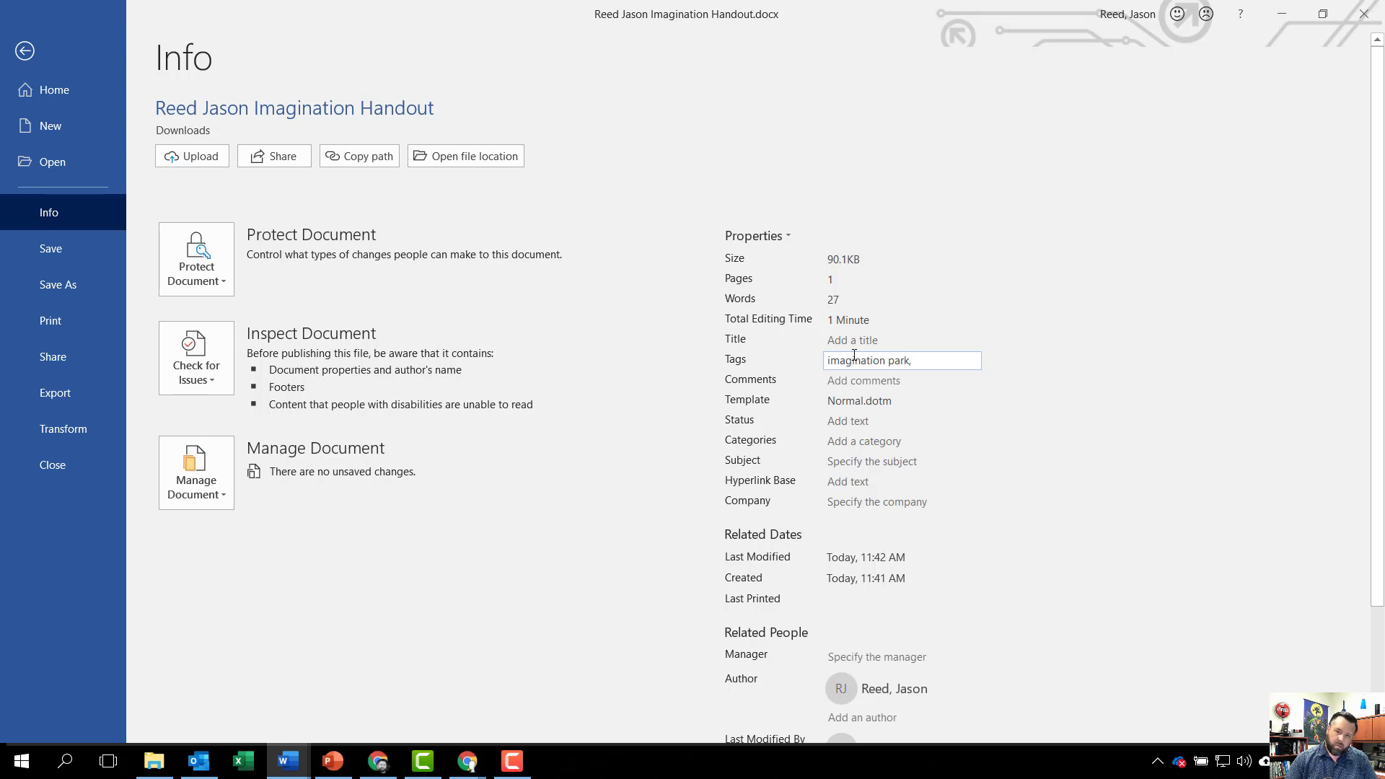
{"action": "type", "text": "park, handout"}
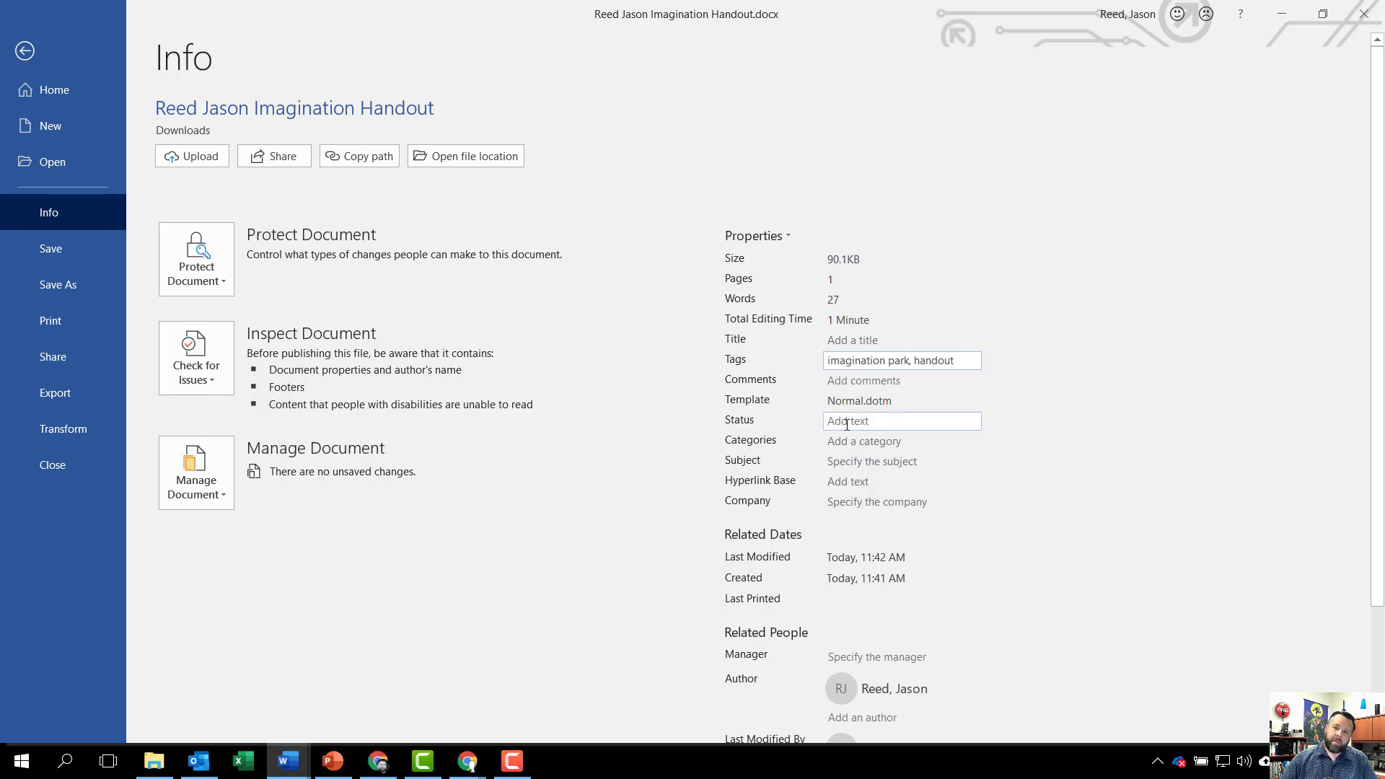
- Set the handout's Subject property to "cgs" and check the name in the Author property
{"action": "left_click", "coordinate": [858, 460]}
{"action": "type", "text": "cd"}
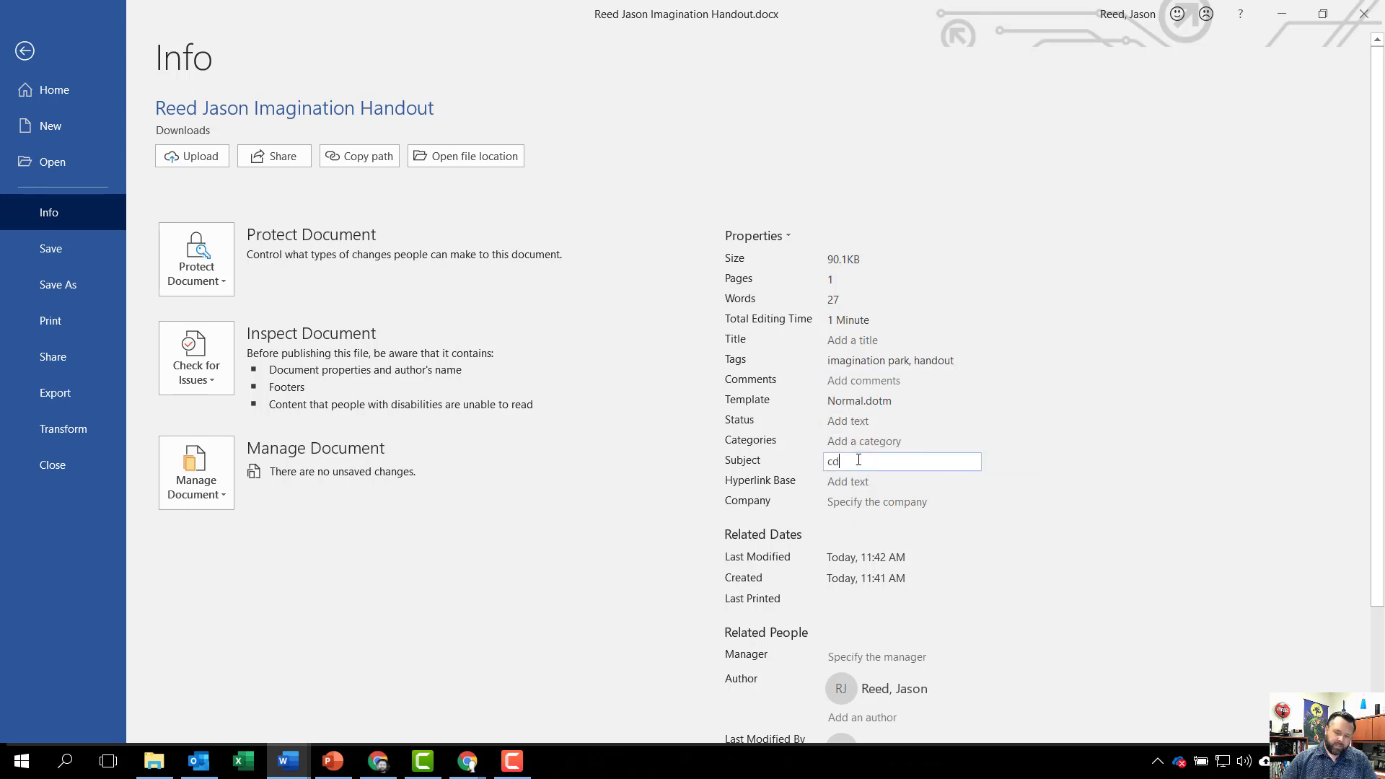
{"action": "key", "text": "BackSpace"}
{"action": "type", "text": "gs"}
{"action": "scroll", "coordinate": [876, 592], "scroll_direction": "down", "scroll_amount": 2}
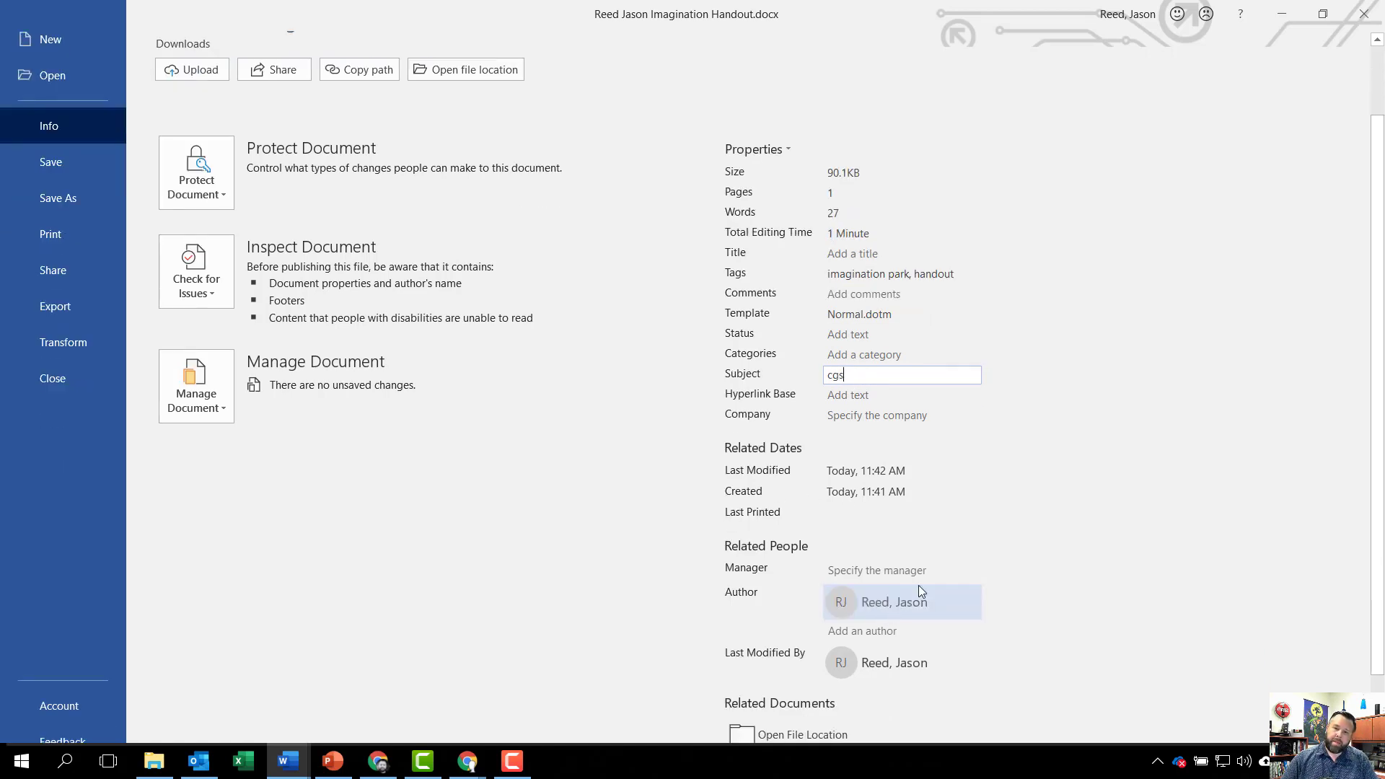
{"action": "mouse_move", "coordinate": [925, 603]}
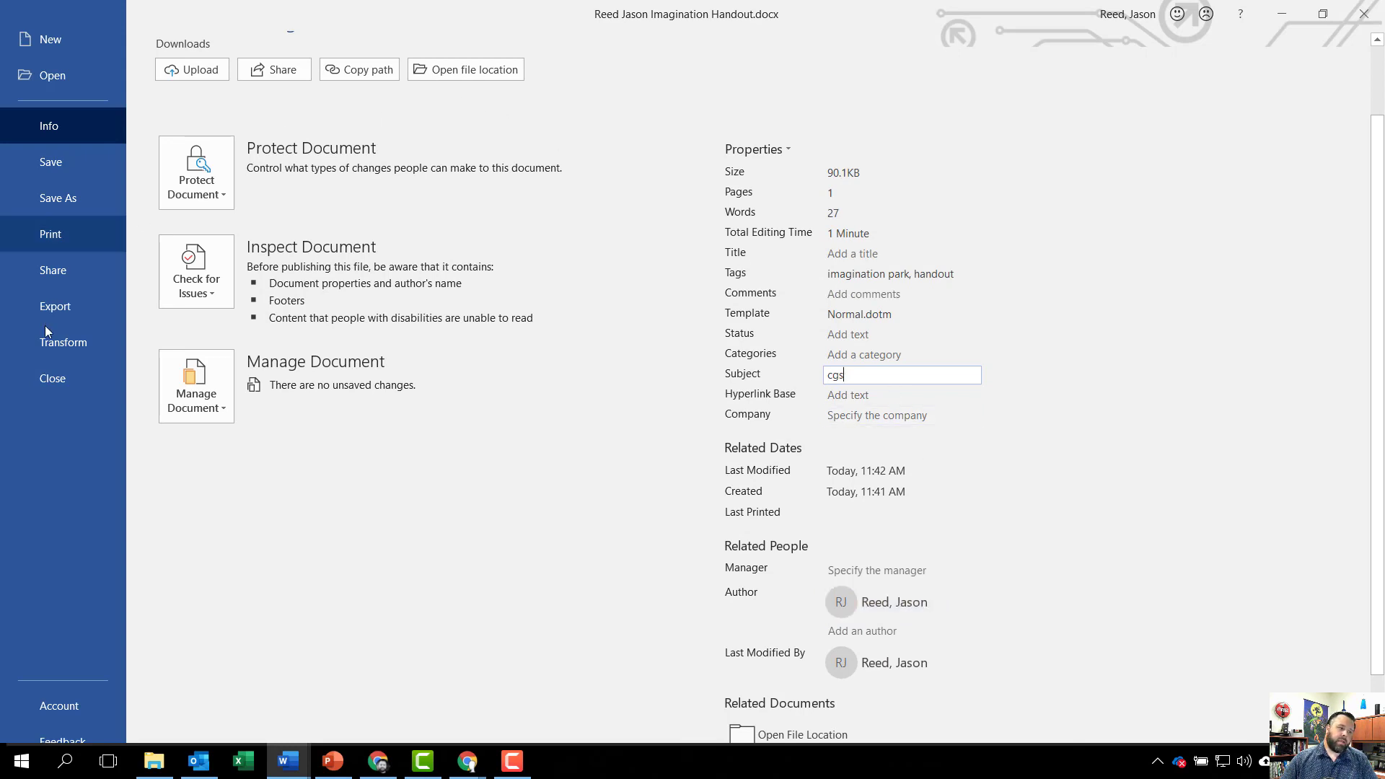
- Save the handout, then exit its footer and close the document
{"action": "left_click", "coordinate": [51, 162]}
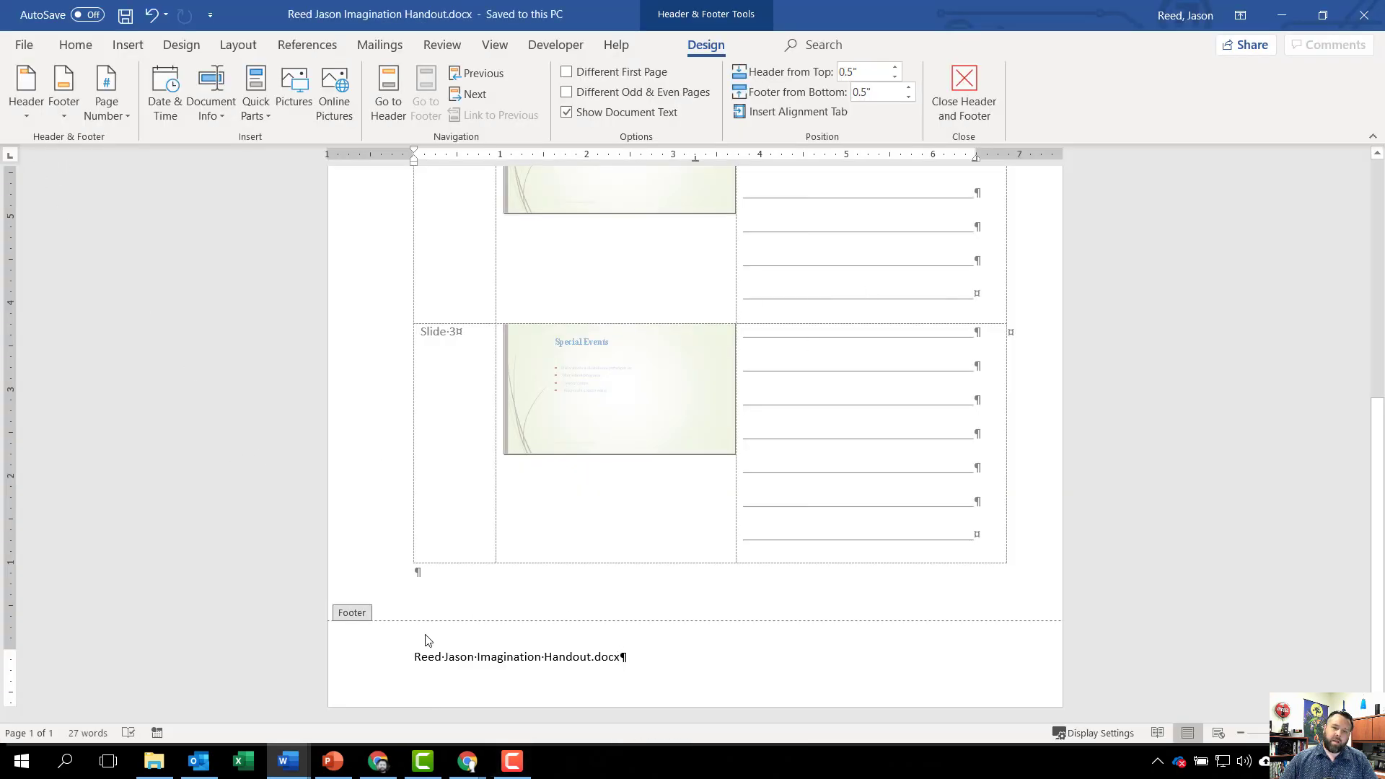
{"action": "left_click", "coordinate": [964, 92]}
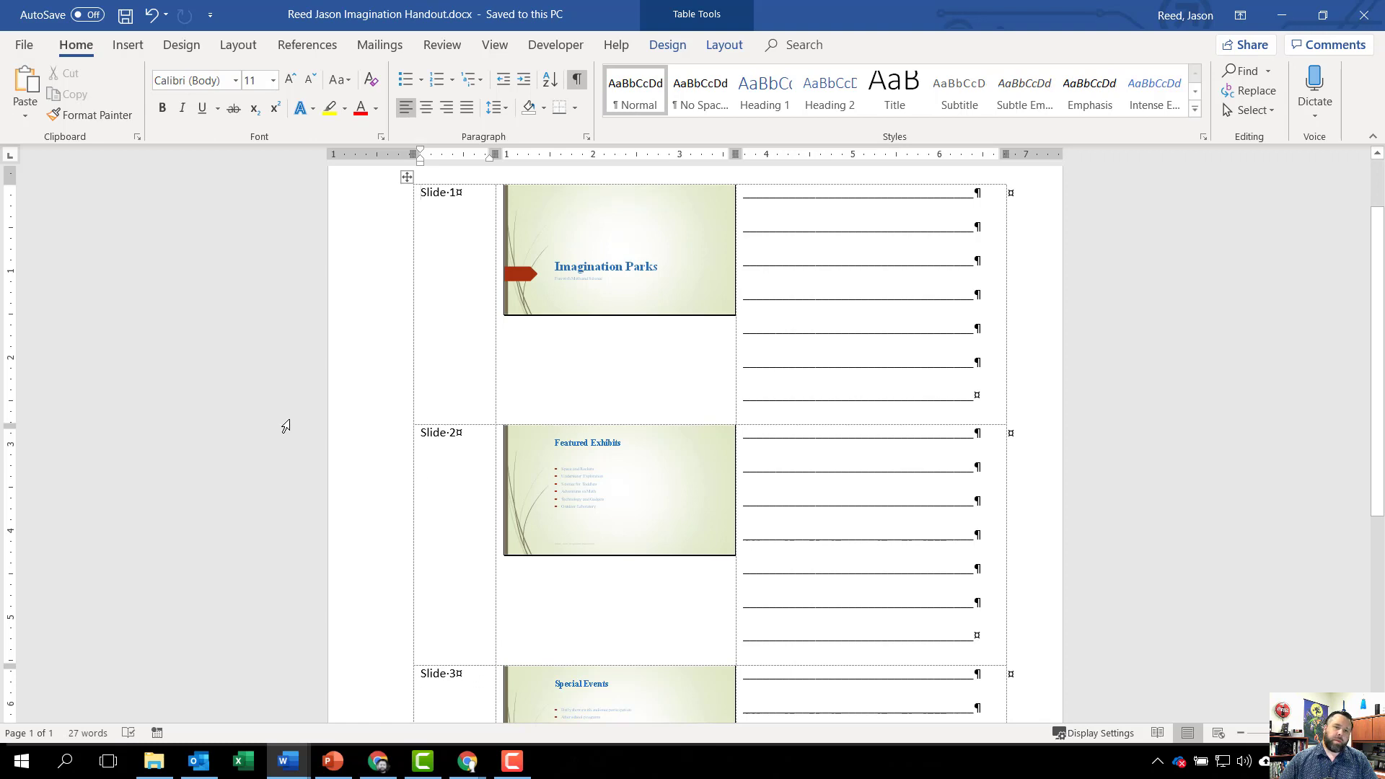
{"action": "left_click", "coordinate": [32, 46]}
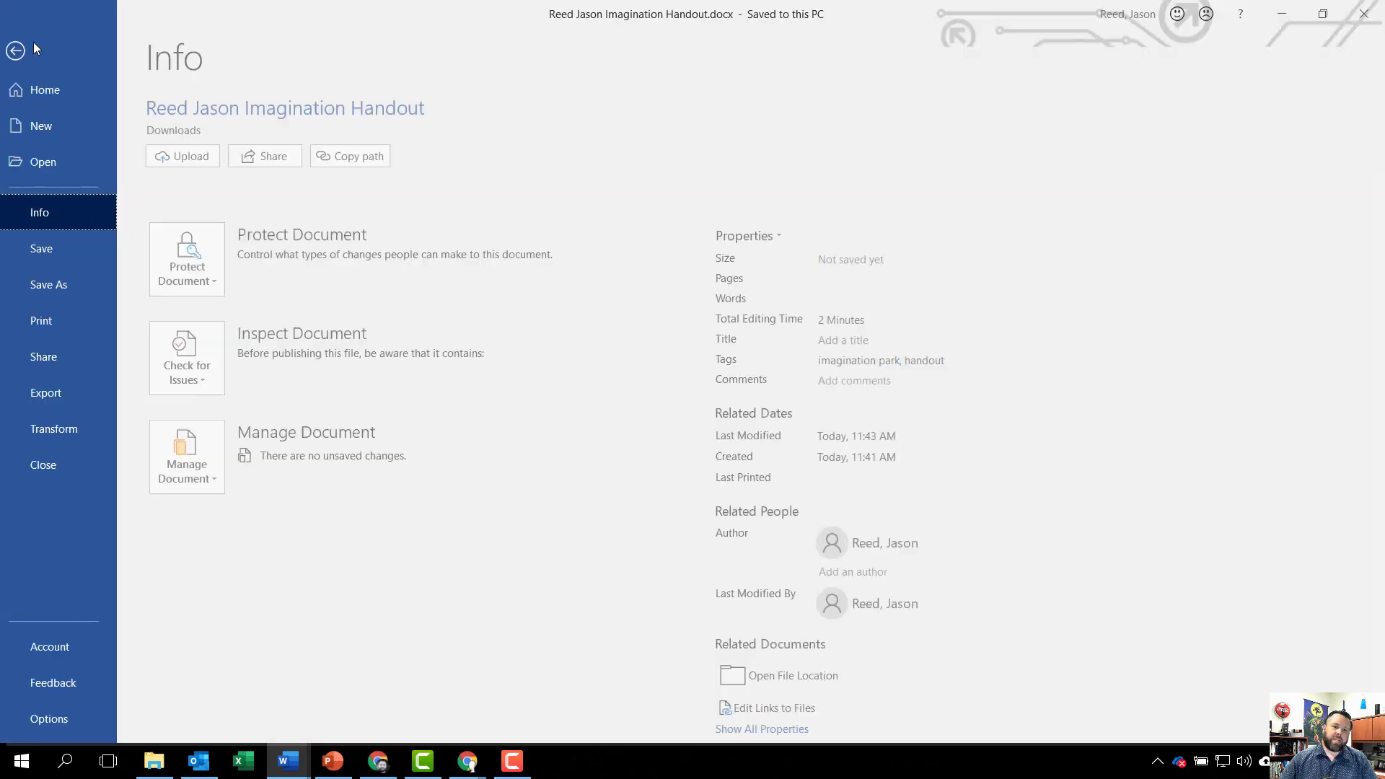
{"action": "left_click", "coordinate": [63, 470]}
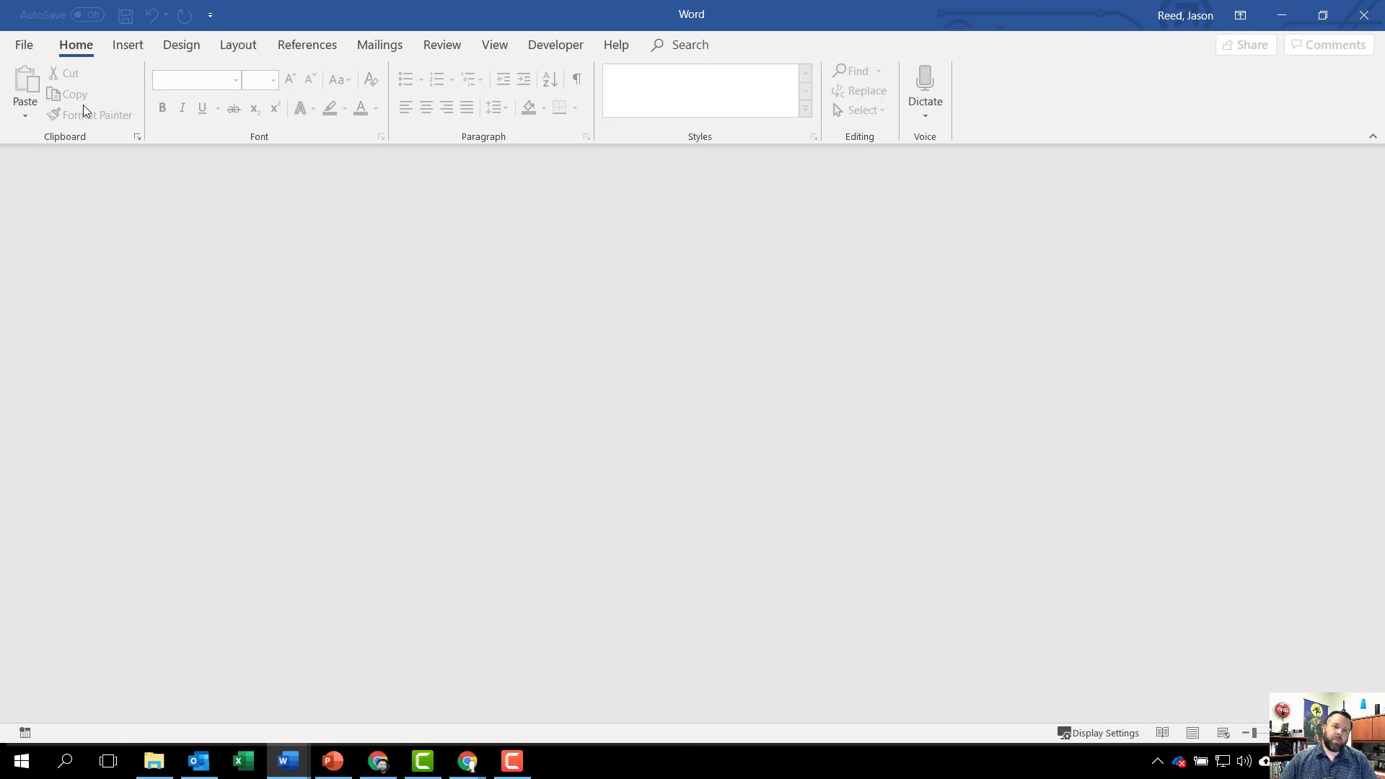
- Open w12G_Imagination_Brief.docx from the Downloads folder and enable editing
{"action": "left_click", "coordinate": [25, 44]}
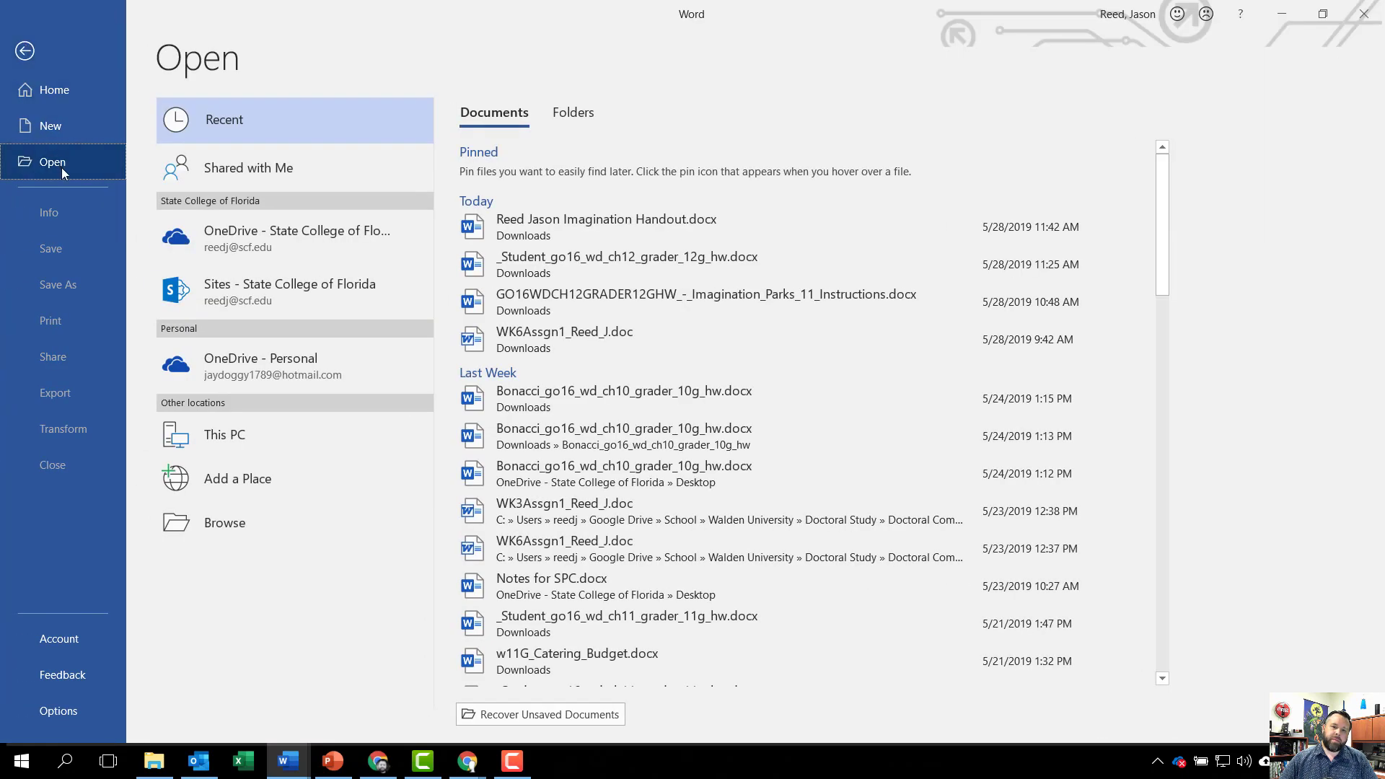
{"action": "left_click", "coordinate": [220, 523]}
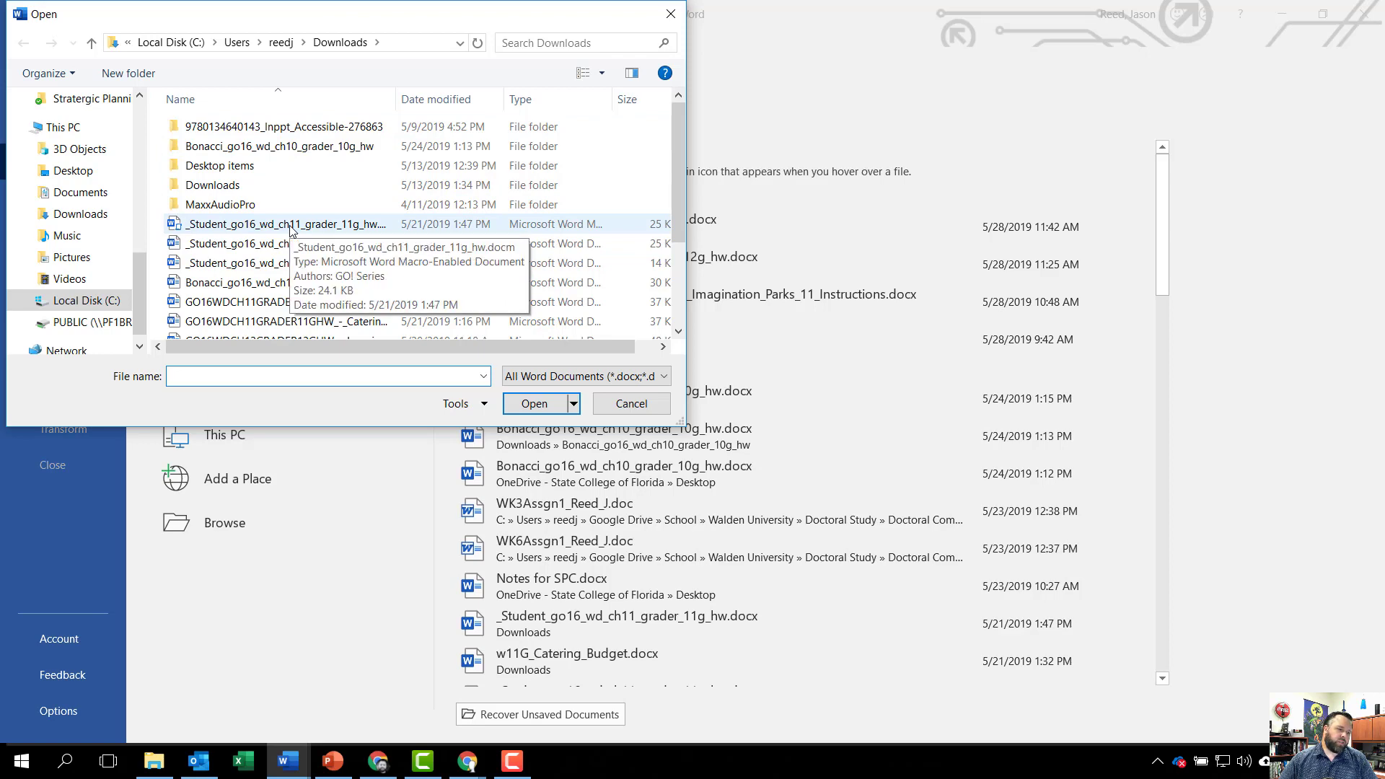
{"action": "scroll", "coordinate": [289, 230], "scroll_direction": "down", "scroll_amount": 2}
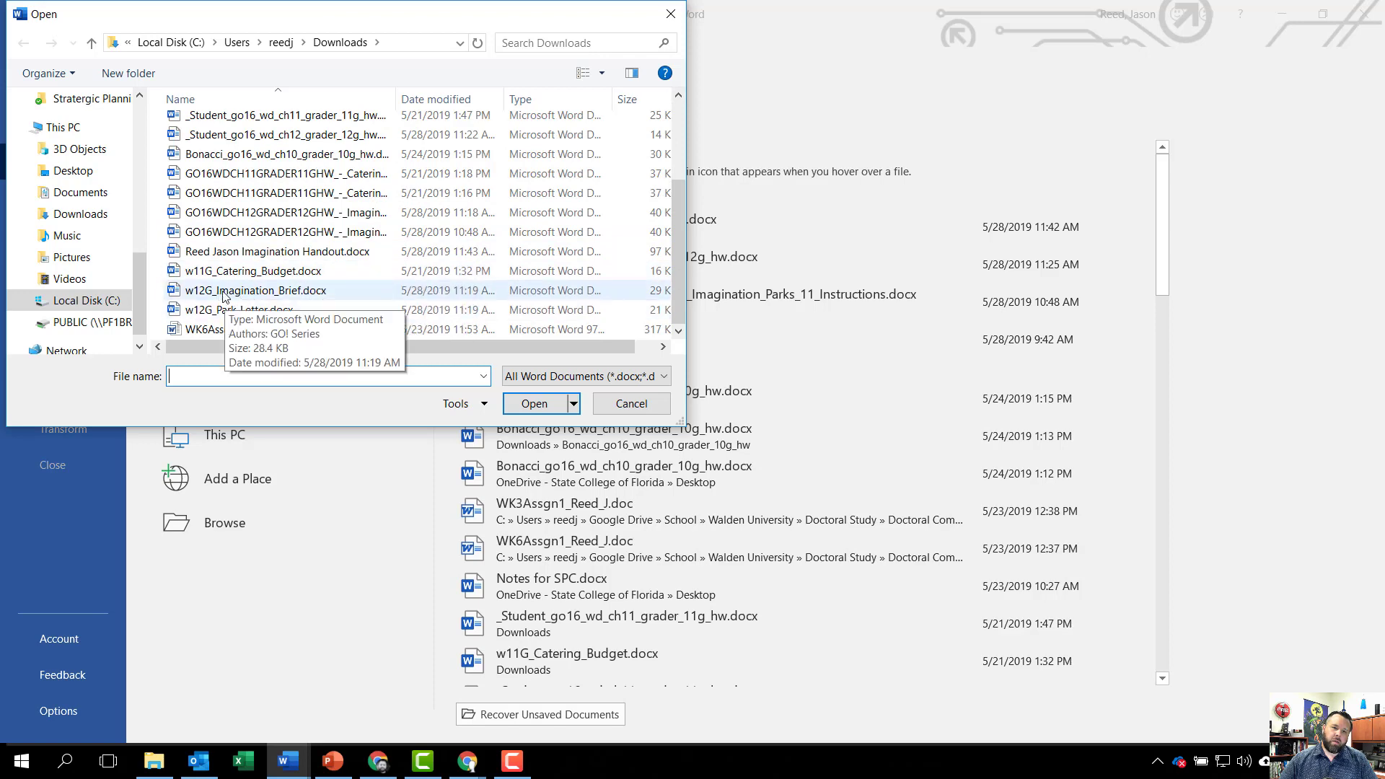
{"action": "left_click", "coordinate": [271, 294]}
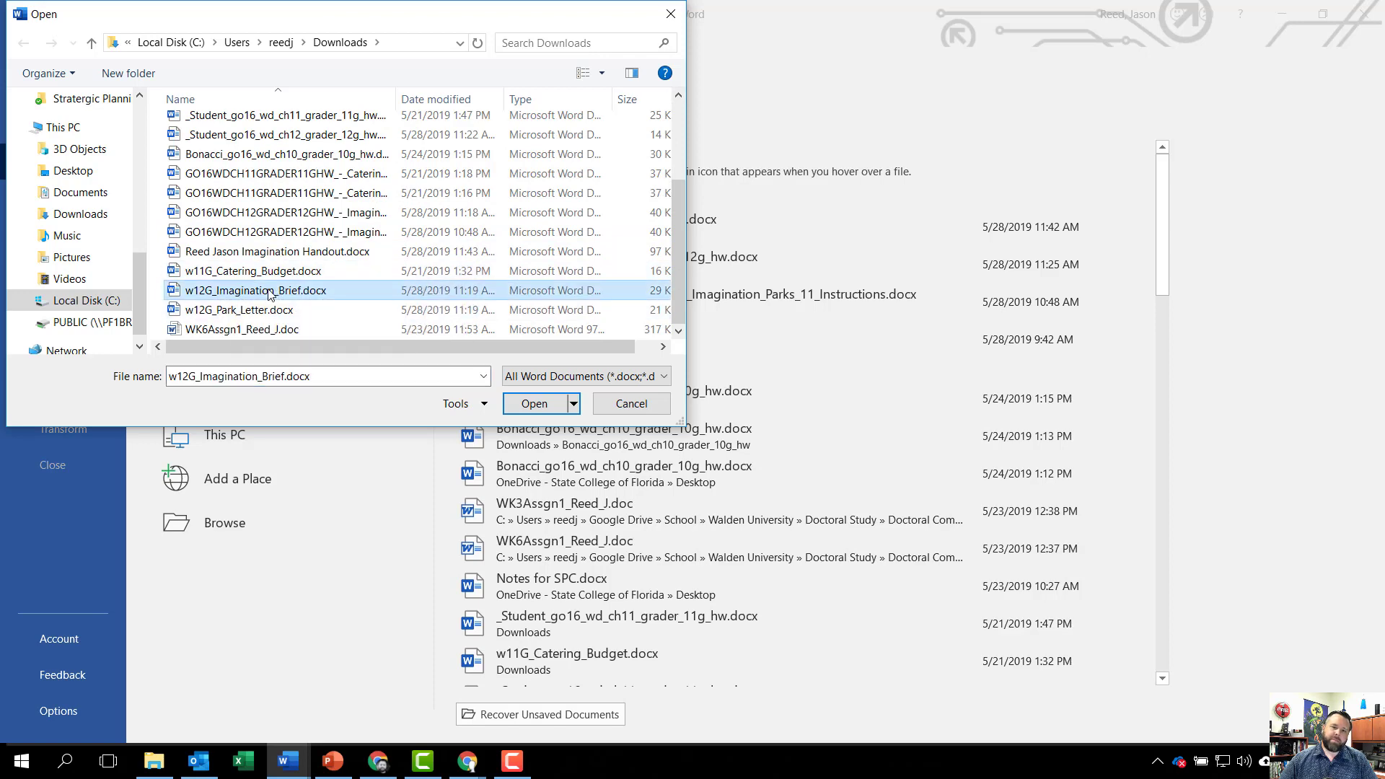
{"action": "left_click", "coordinate": [519, 407]}
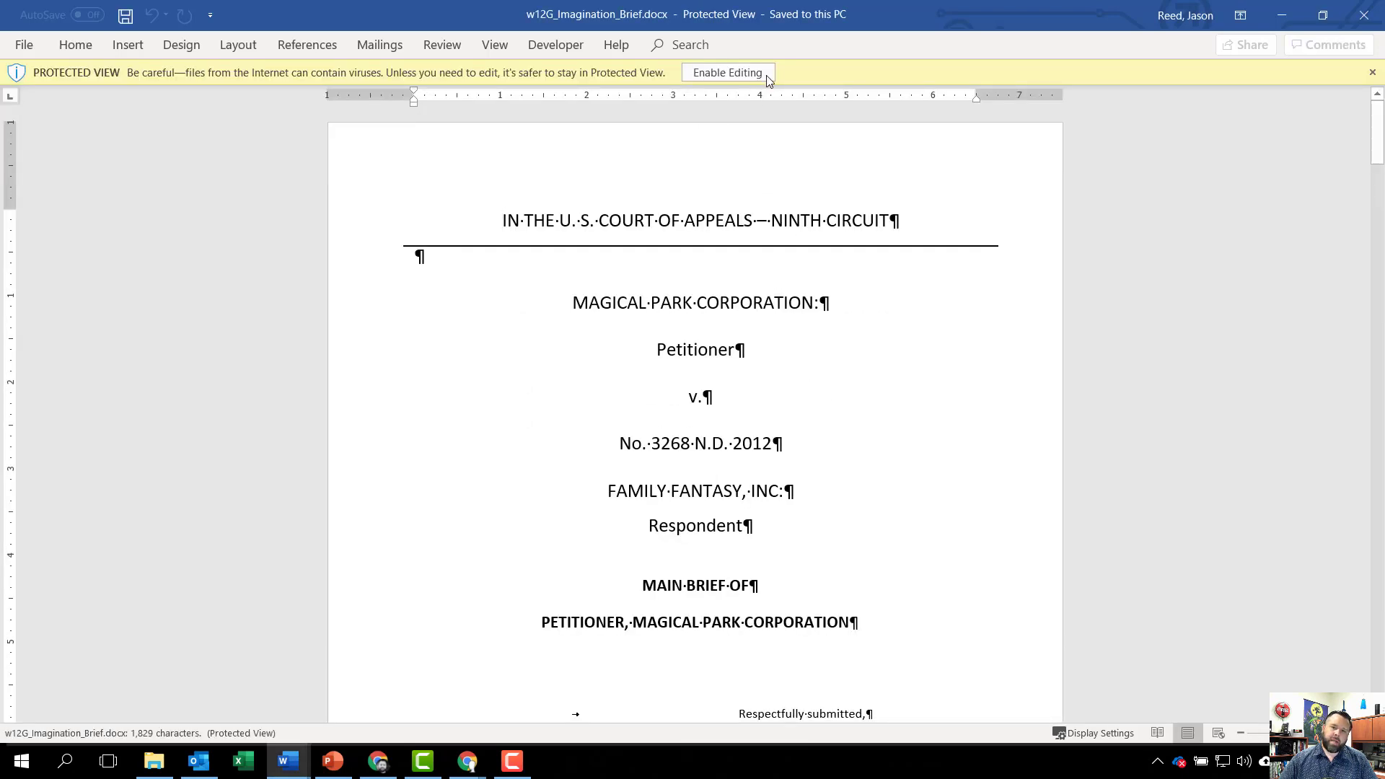
{"action": "left_click", "coordinate": [718, 75]}
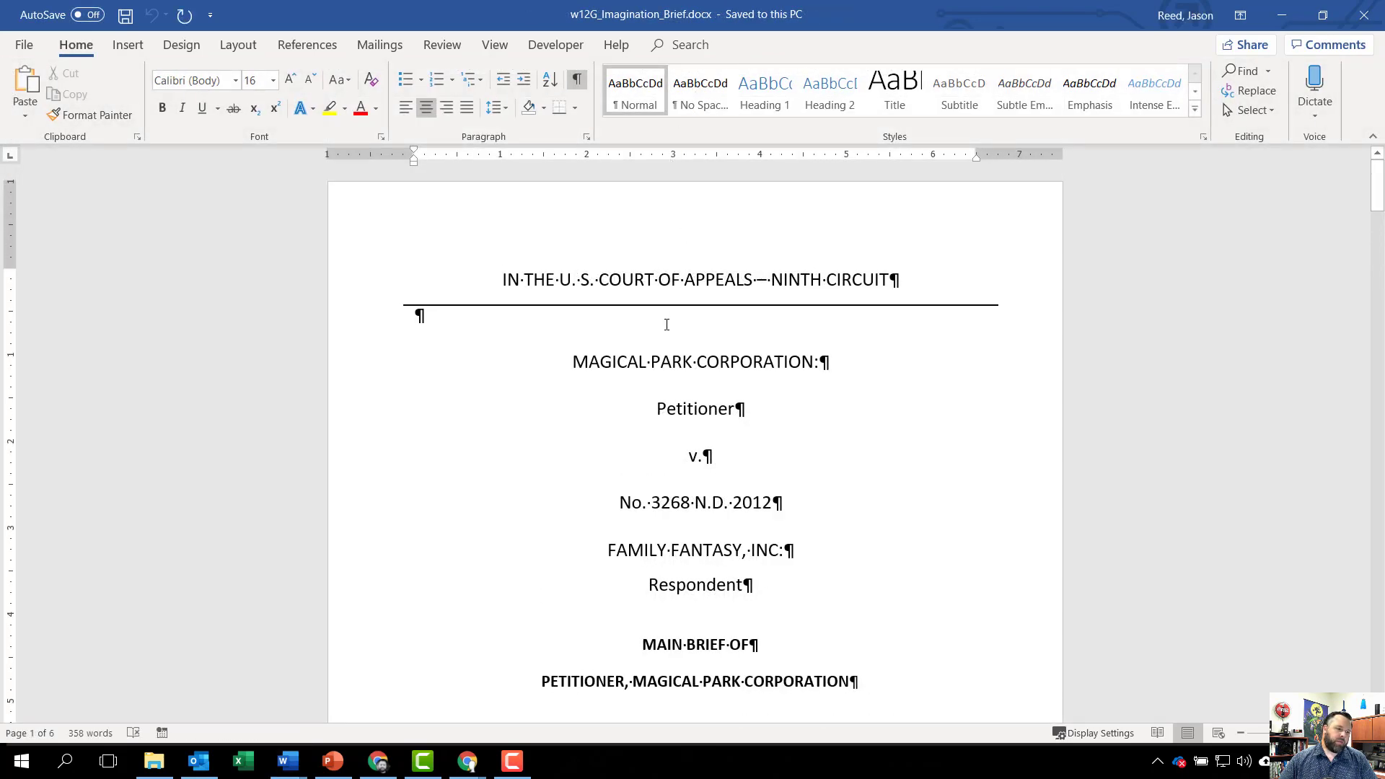
- Save the brief in Downloads as a .docx named with the student's last and first name followed by "Imagination Brief"
{"action": "left_click", "coordinate": [18, 46]}
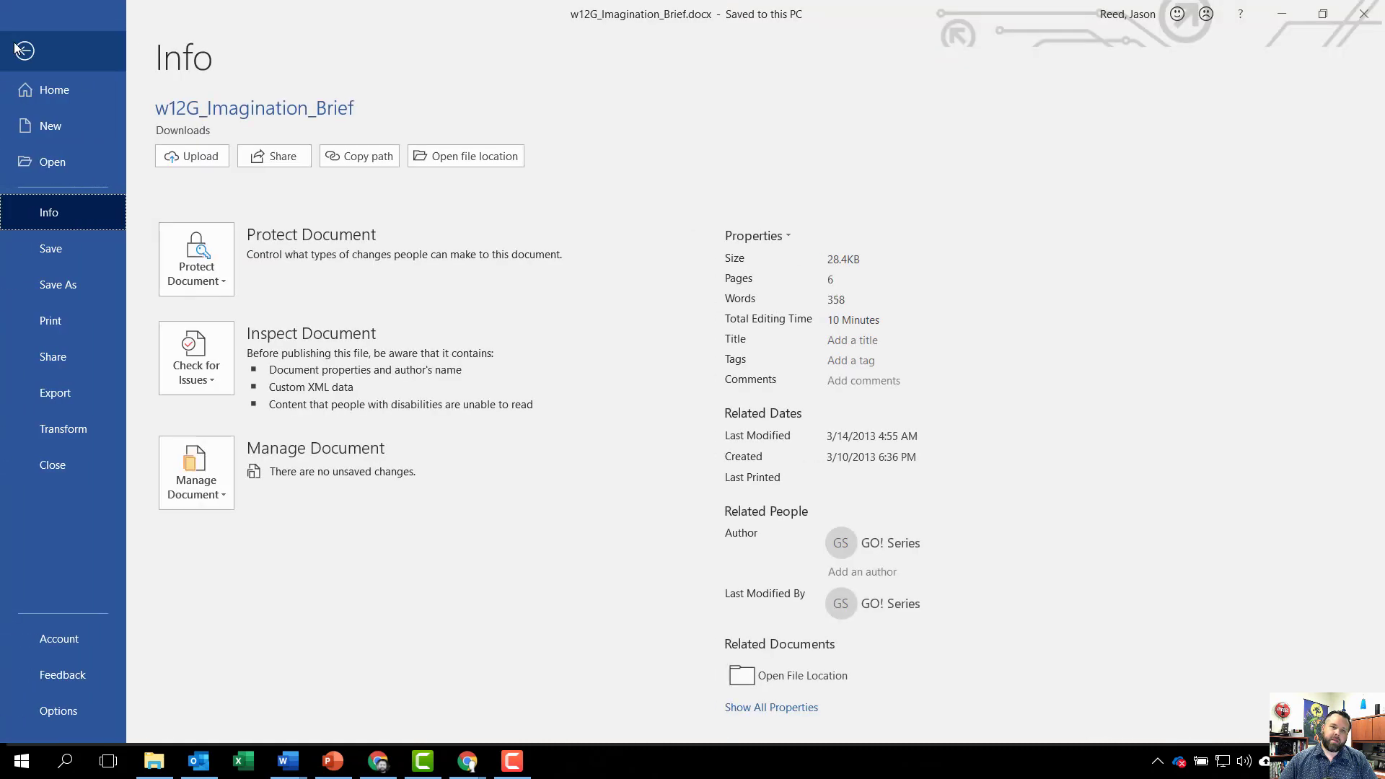
{"action": "left_click", "coordinate": [65, 286]}
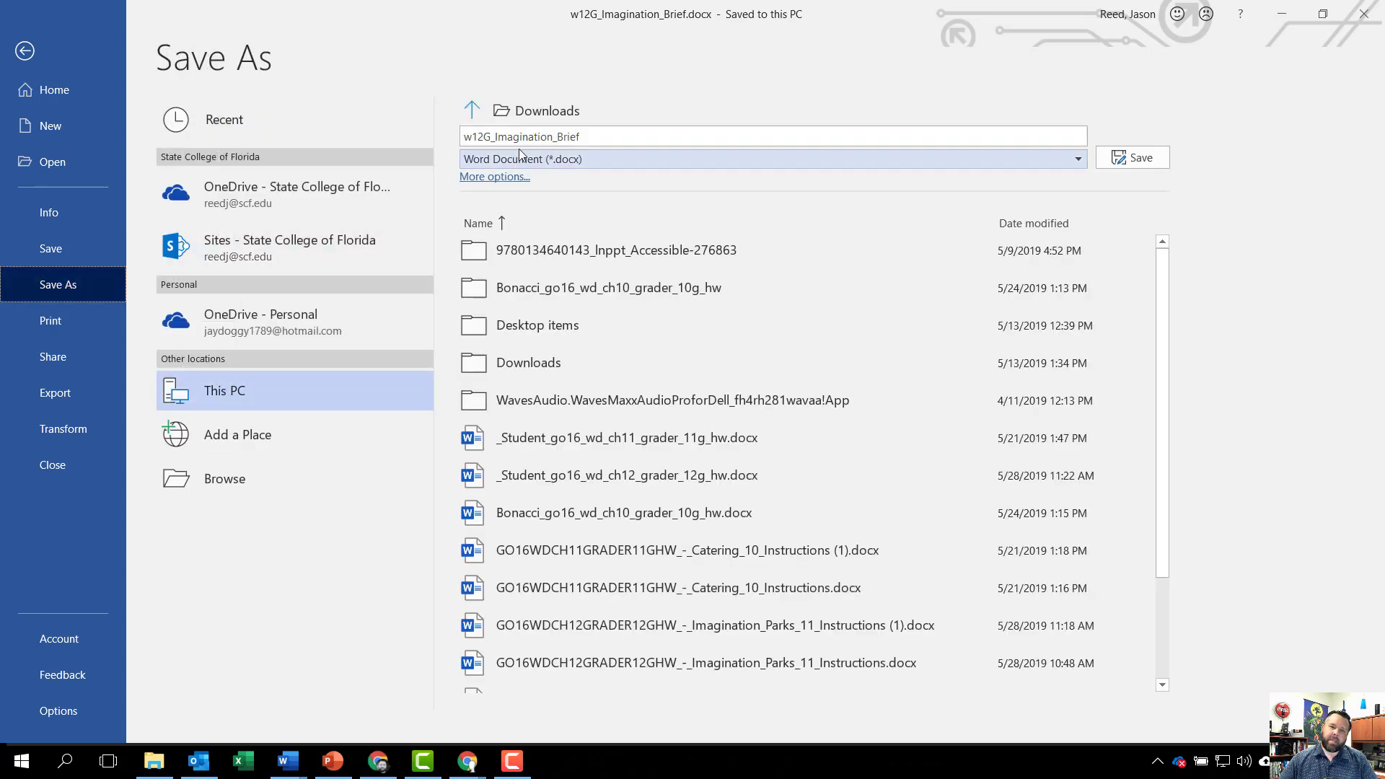
{"action": "left_click", "coordinate": [469, 136]}
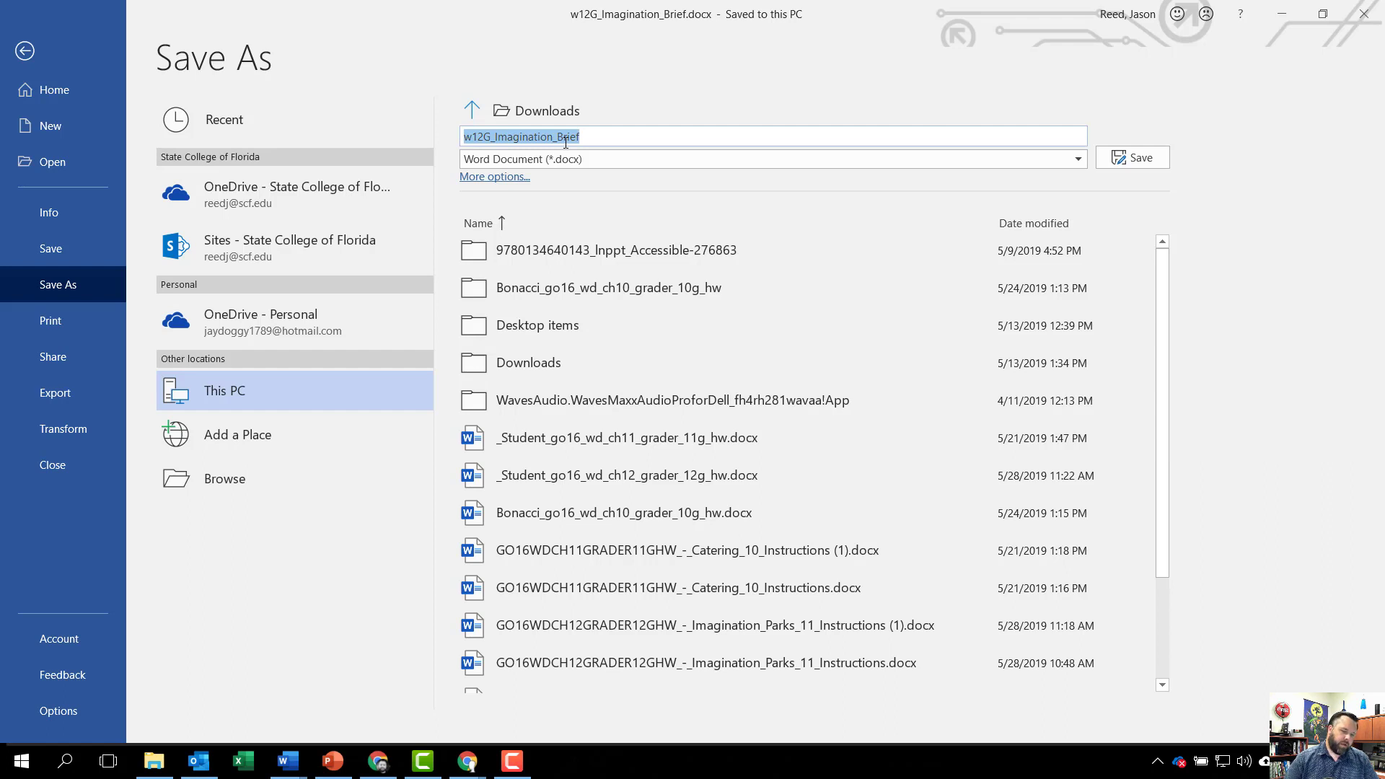
{"action": "type", "text": "Reed Jason Ima"}
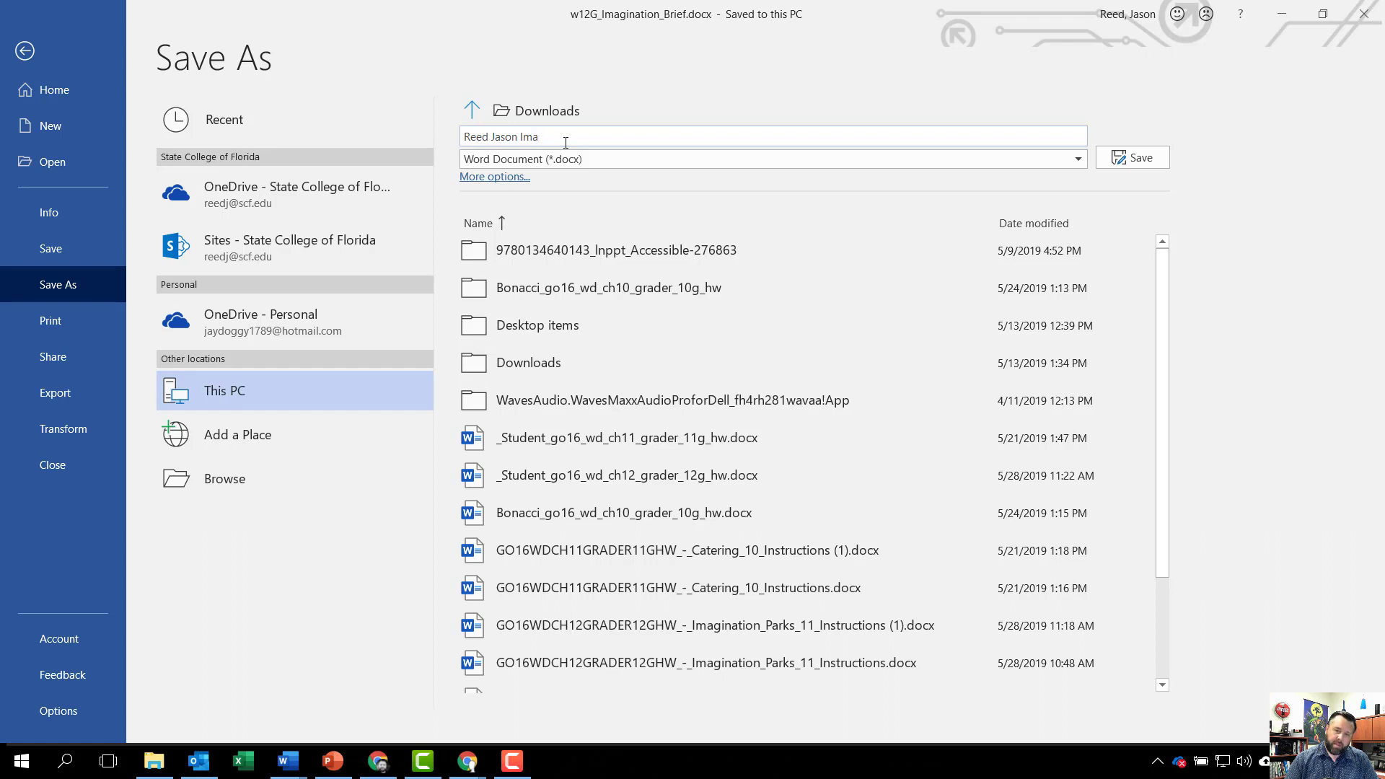
{"action": "type", "text": "gination Brief"}
{"action": "left_click", "coordinate": [1143, 162]}
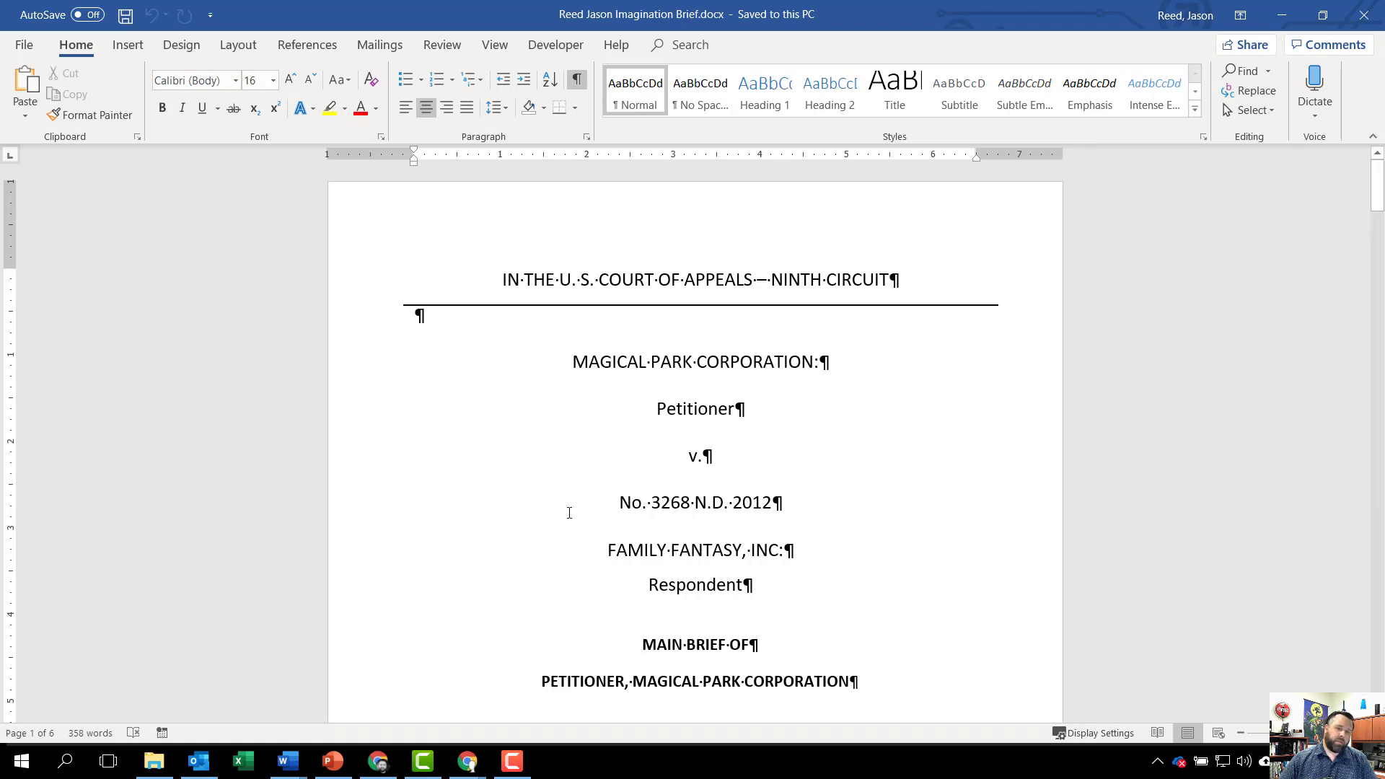
- Insert the File Name field in the brief's footer and return to the document body
{"action": "left_click", "coordinate": [121, 46]}
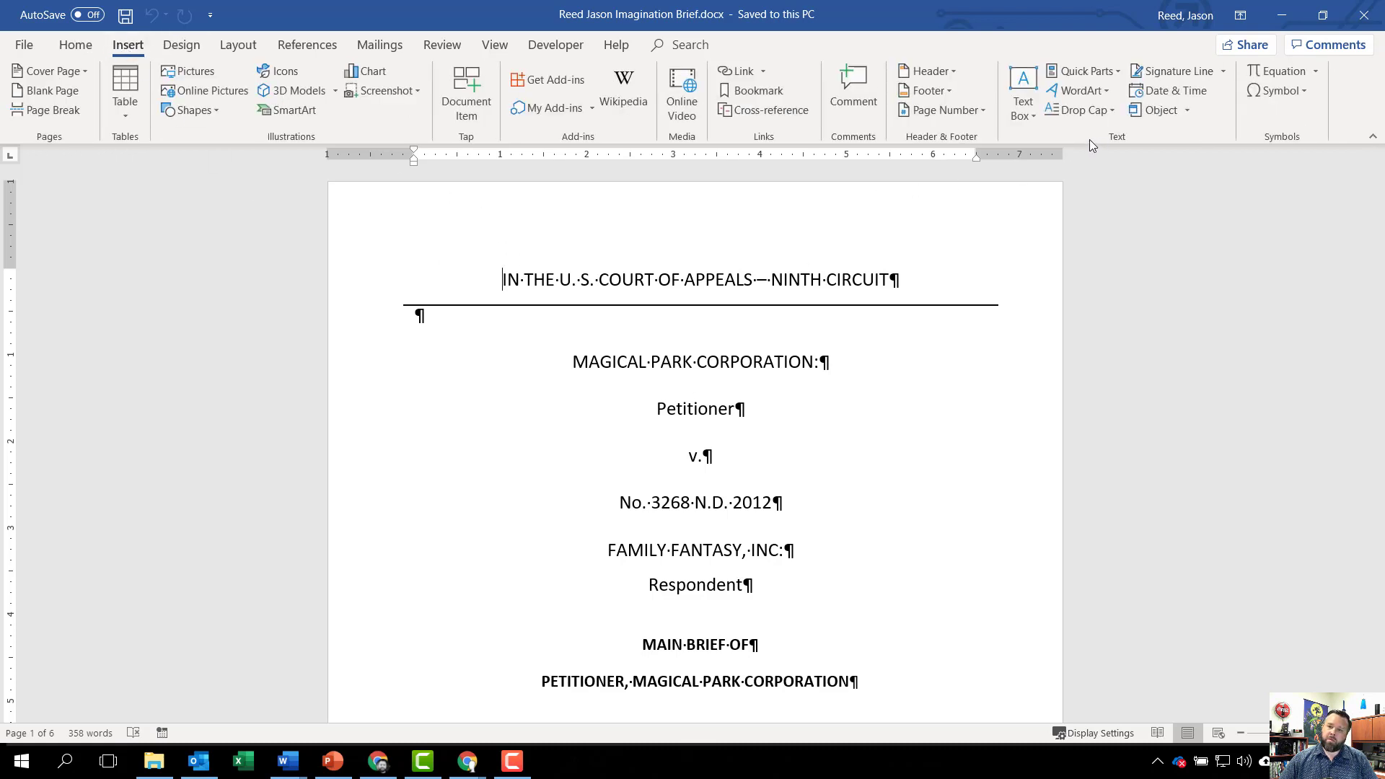
{"action": "left_click", "coordinate": [920, 90]}
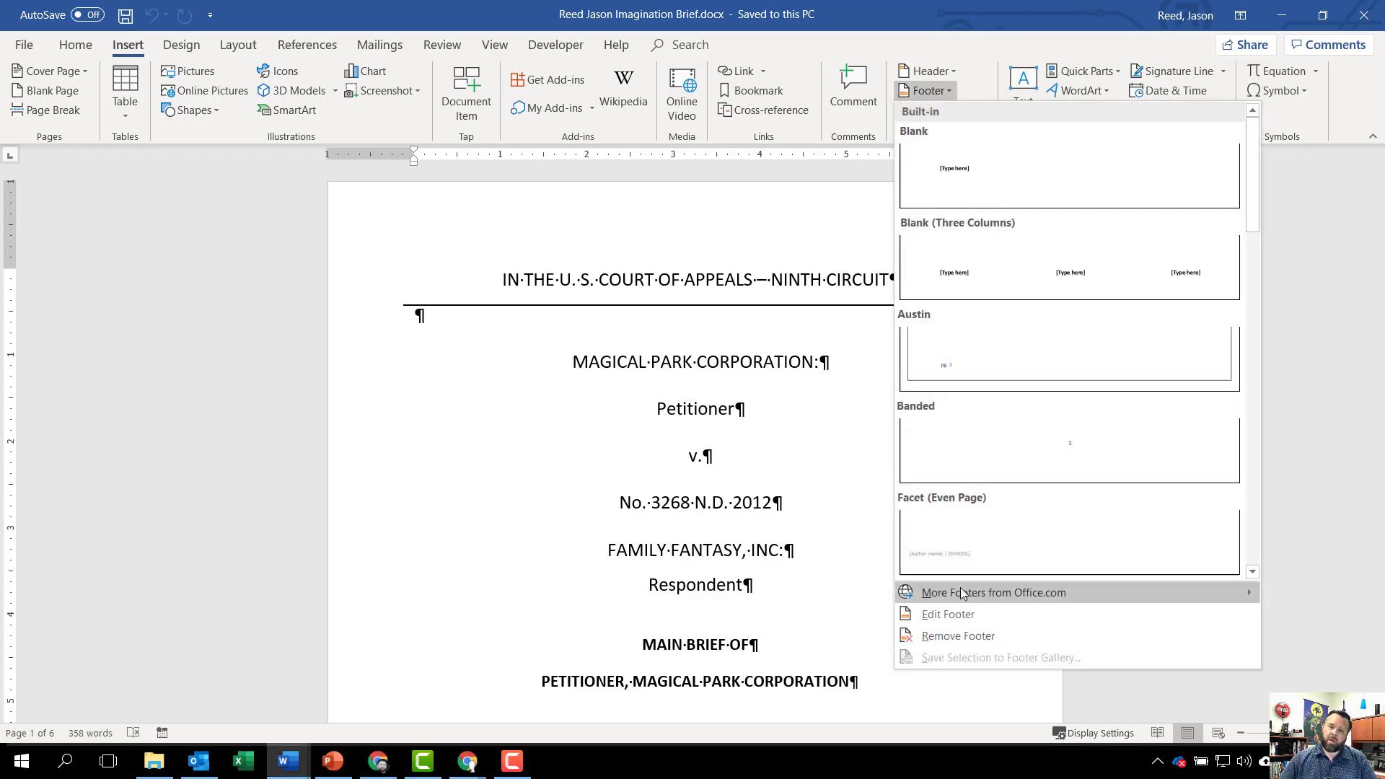
{"action": "left_click", "coordinate": [967, 612]}
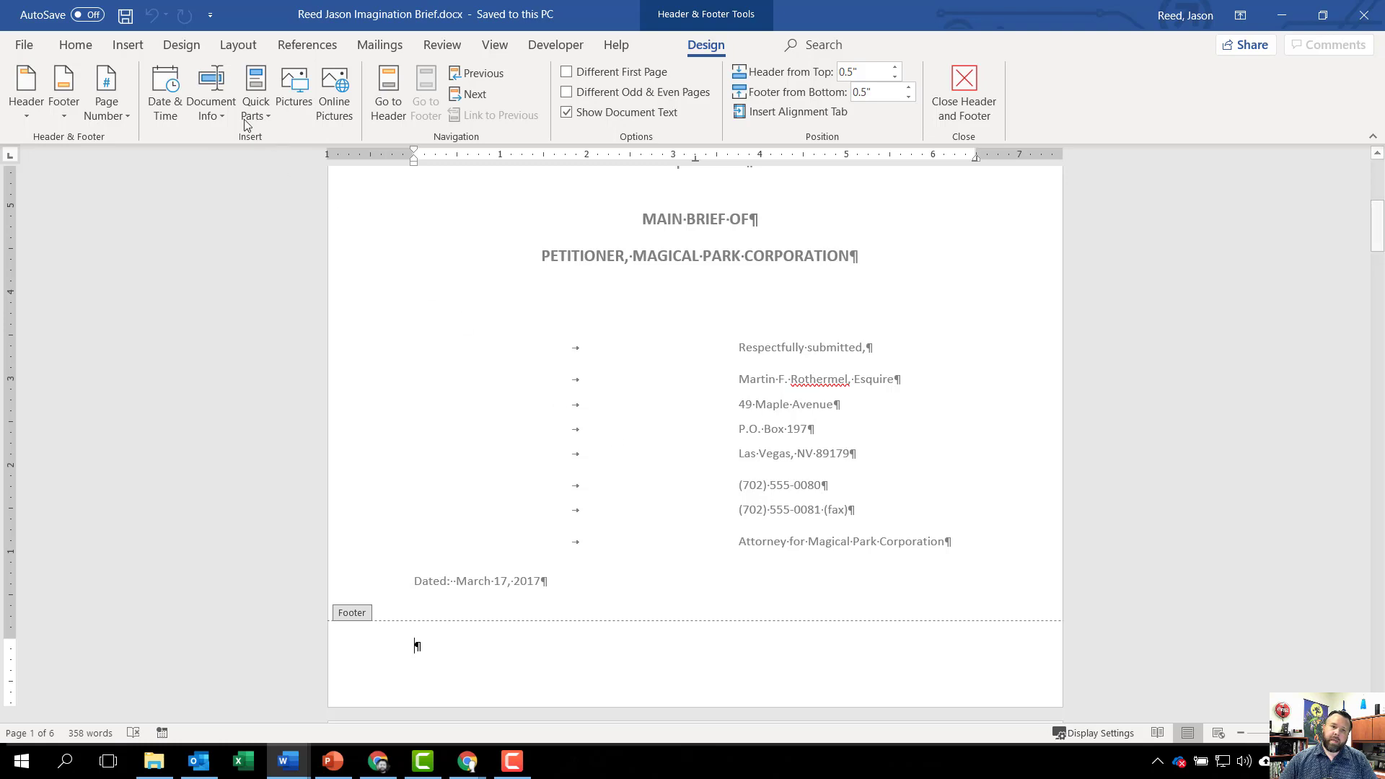
{"action": "left_click", "coordinate": [214, 116]}
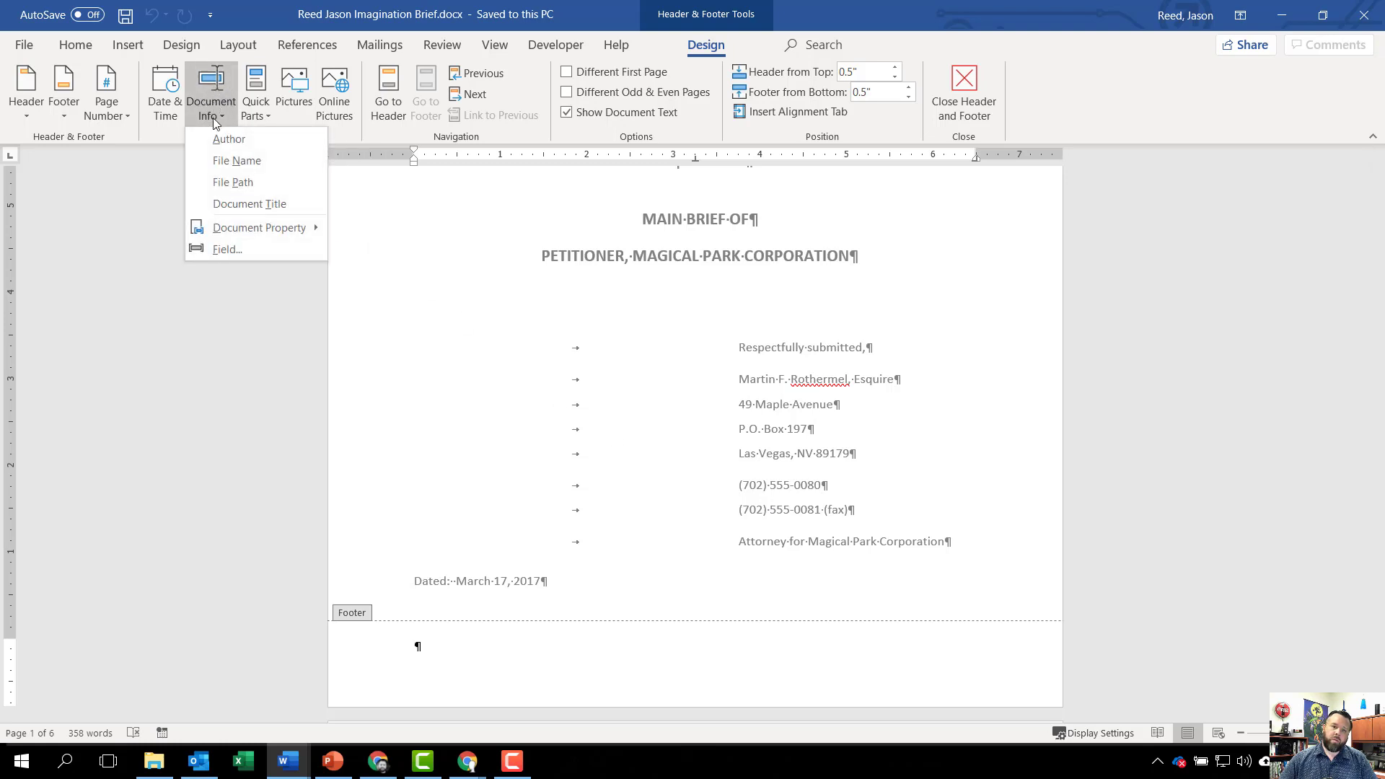
{"action": "left_click", "coordinate": [230, 162]}
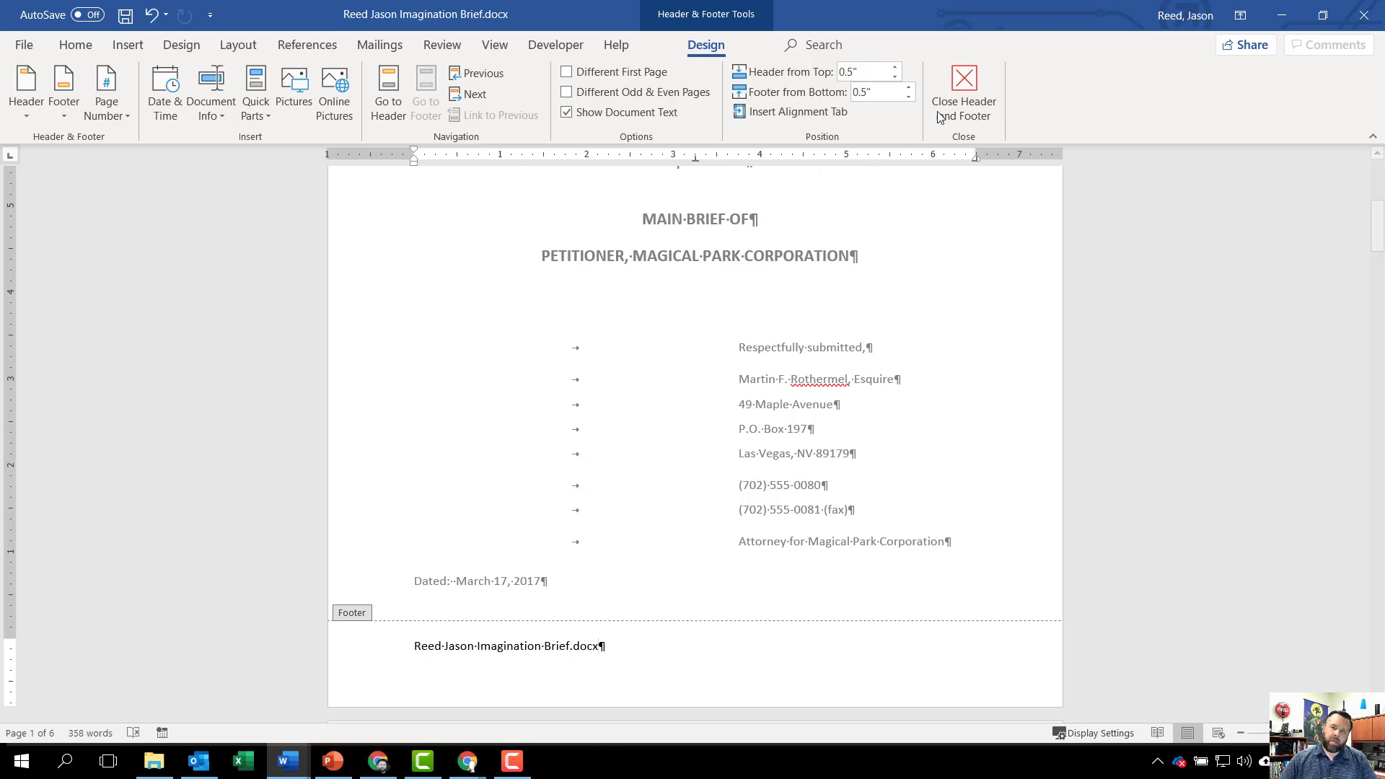
{"action": "left_click", "coordinate": [965, 97]}
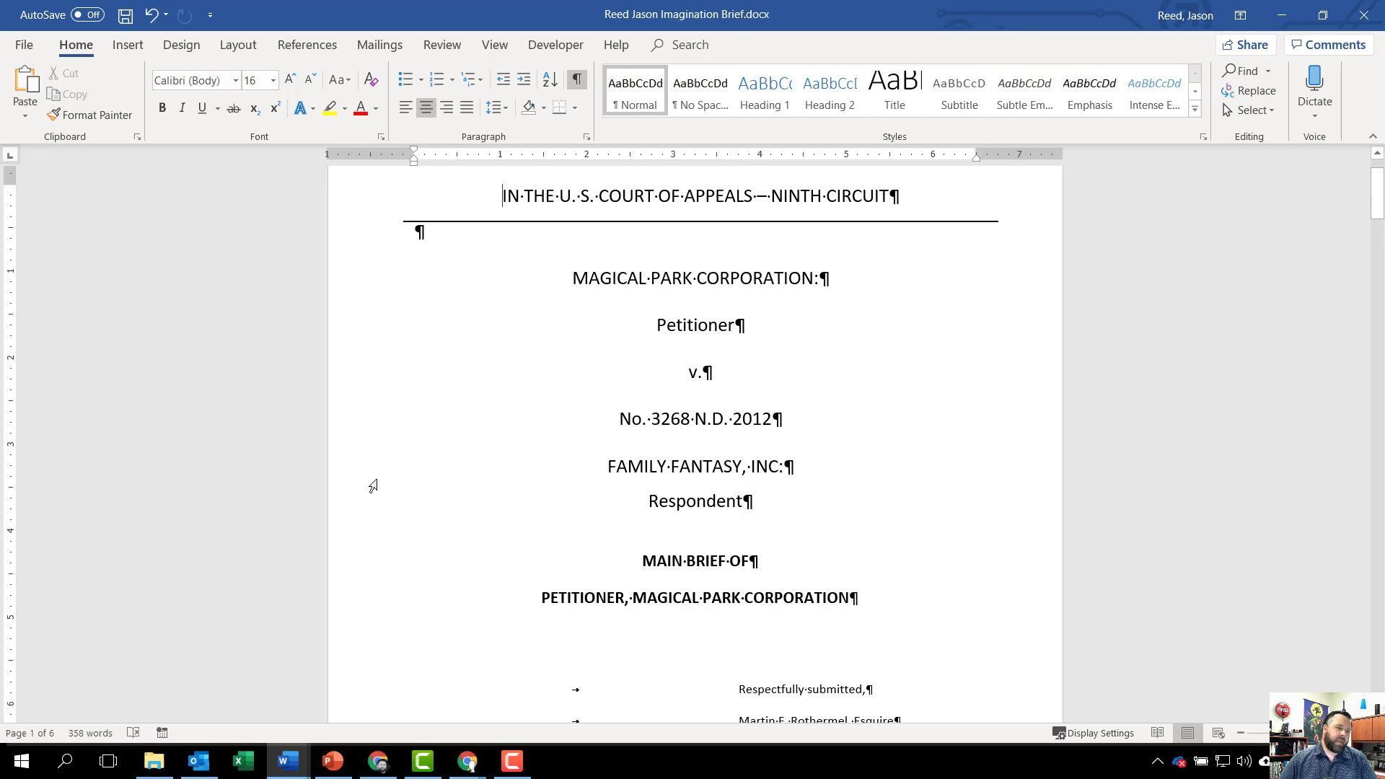
- Mark "92 Ne. C.S. §864" in the Statement of Jurisdiction as a citation in the Regulations category
{"action": "scroll", "coordinate": [372, 485], "scroll_direction": "down", "scroll_amount": 10}
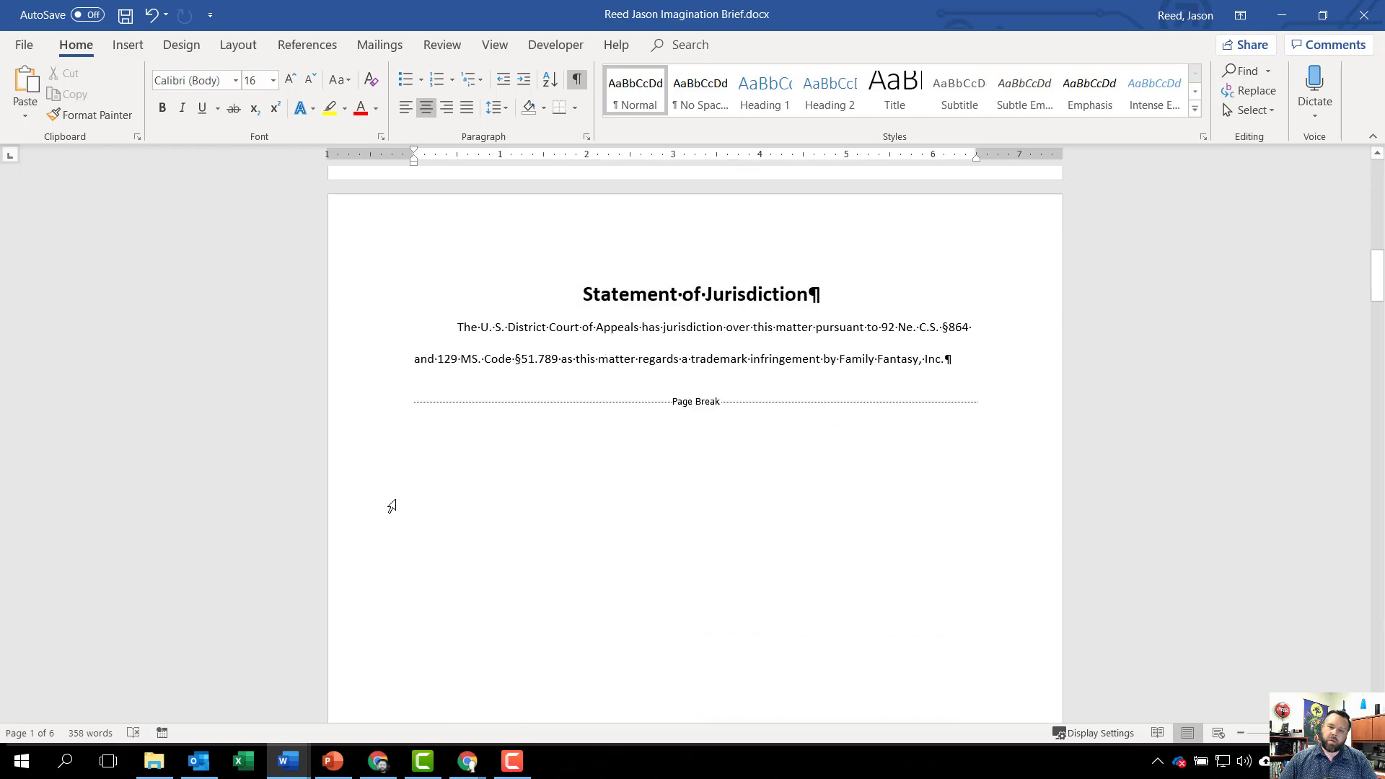
{"action": "scroll", "coordinate": [671, 421], "scroll_direction": "down", "scroll_amount": 2}
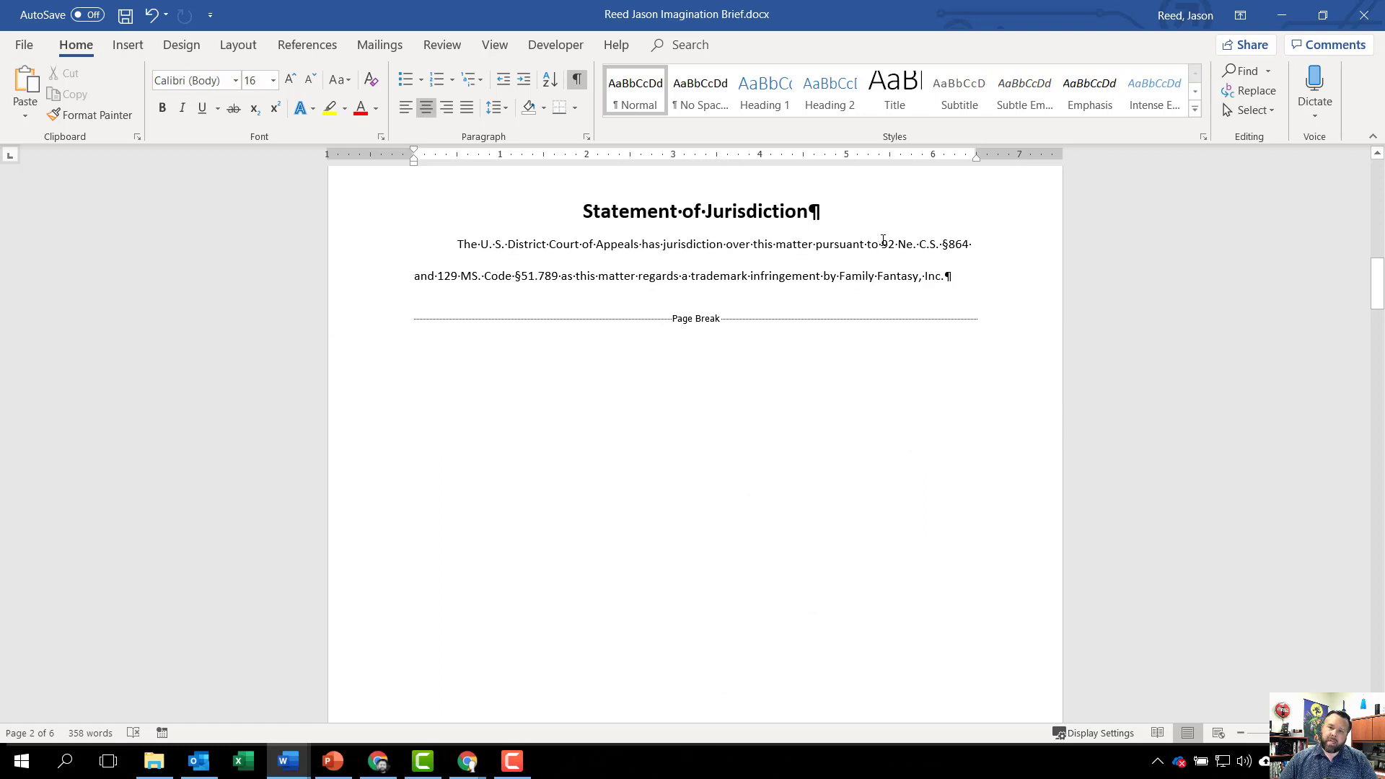
{"action": "left_click_drag", "start_coordinate": [882, 243], "coordinate": [809, 244]}
{"action": "left_click_drag", "start_coordinate": [931, 273], "coordinate": [972, 244]}
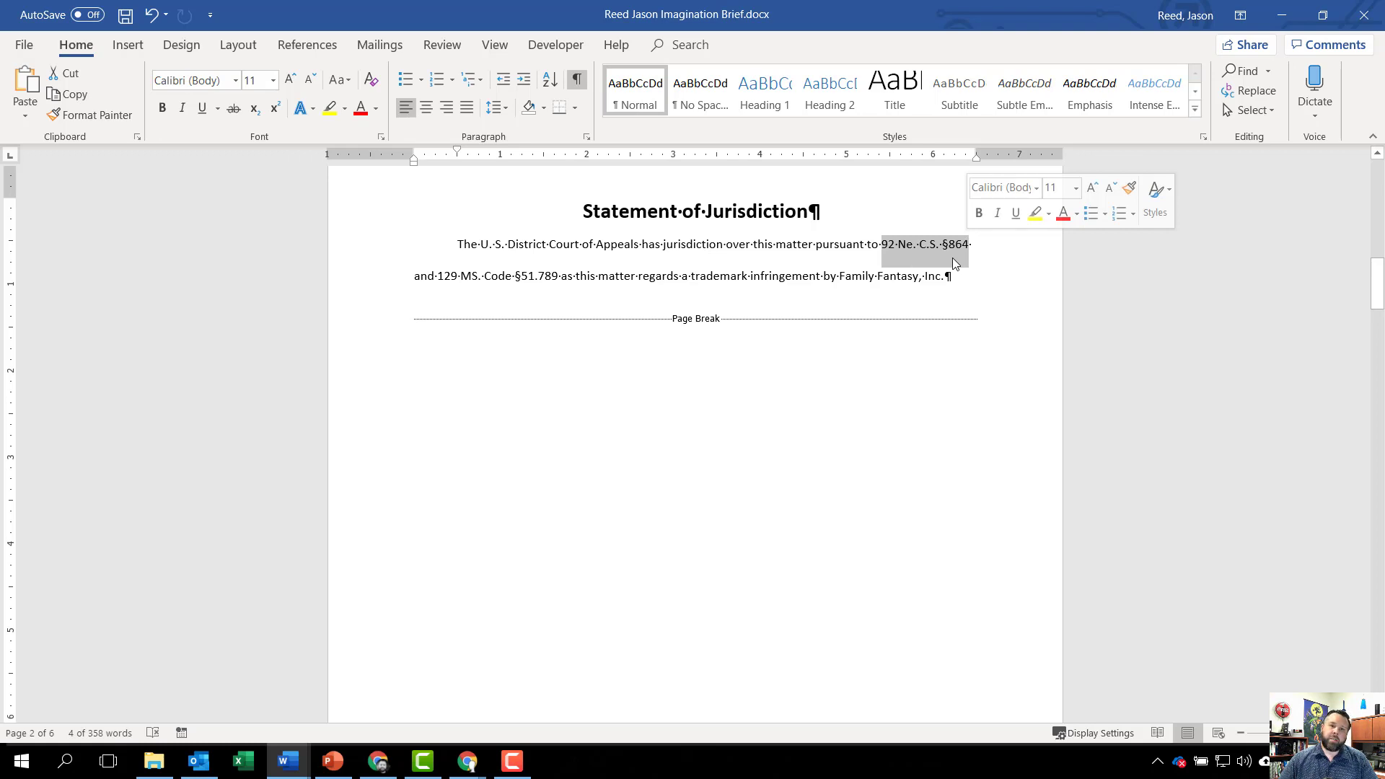
{"action": "left_click", "coordinate": [308, 51]}
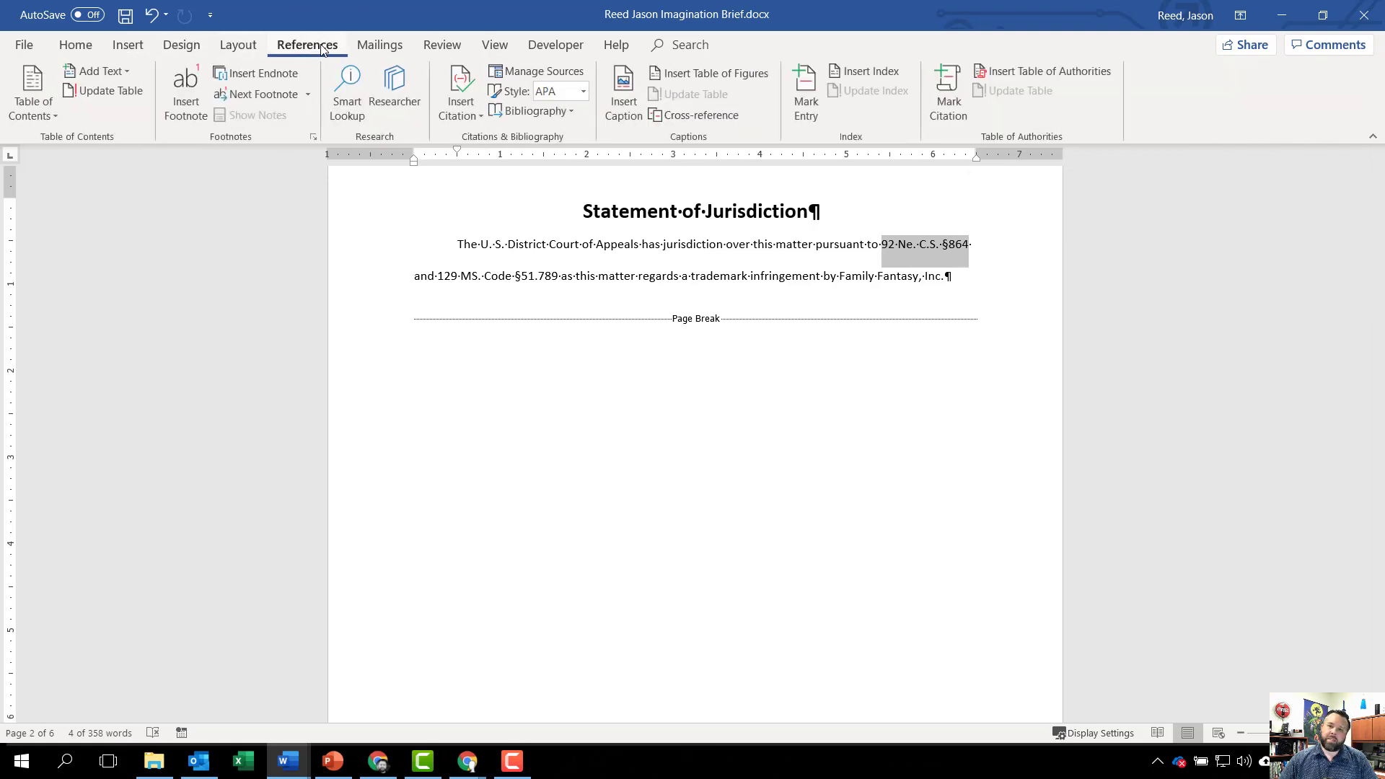
{"action": "left_click", "coordinate": [958, 96]}
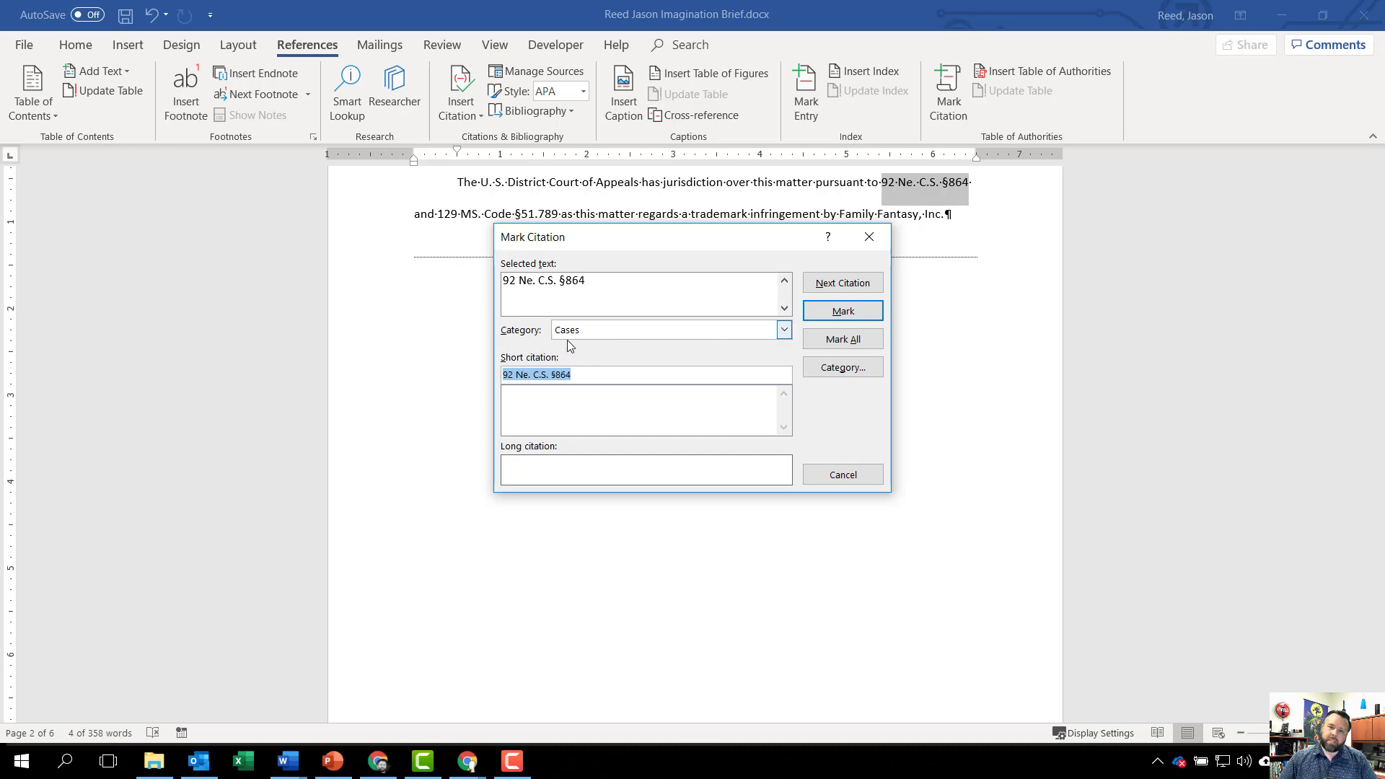
{"action": "left_click", "coordinate": [783, 331]}
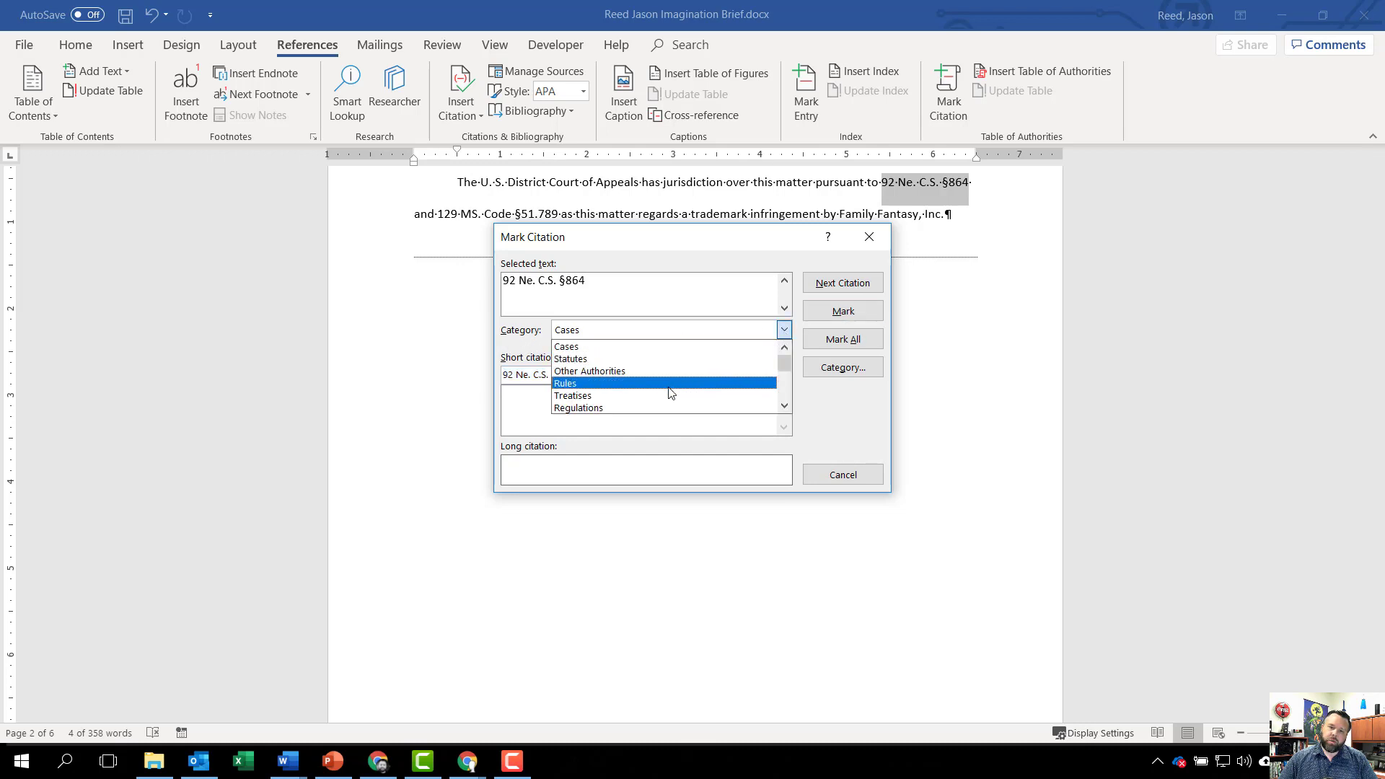
{"action": "left_click", "coordinate": [630, 408]}
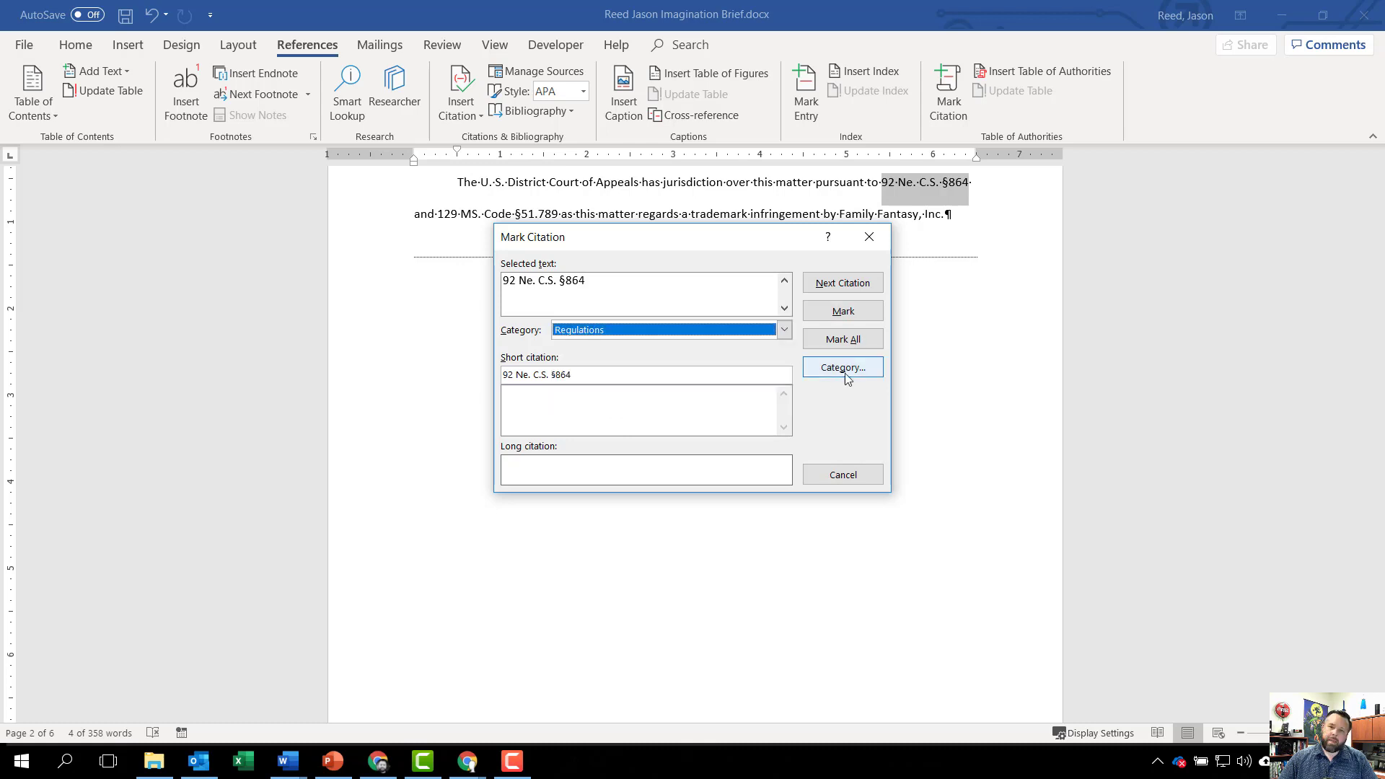
{"action": "left_click", "coordinate": [856, 312]}
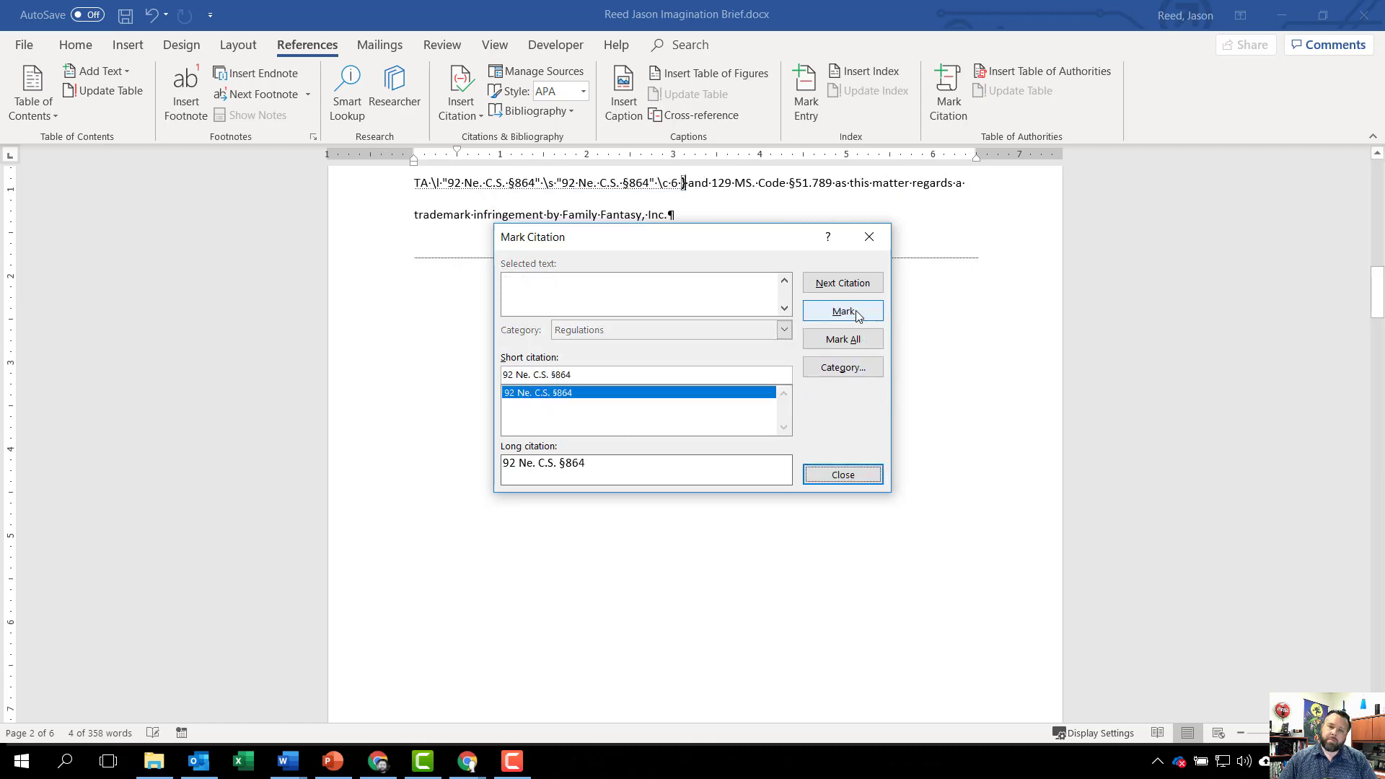
{"action": "left_click", "coordinate": [842, 474]}
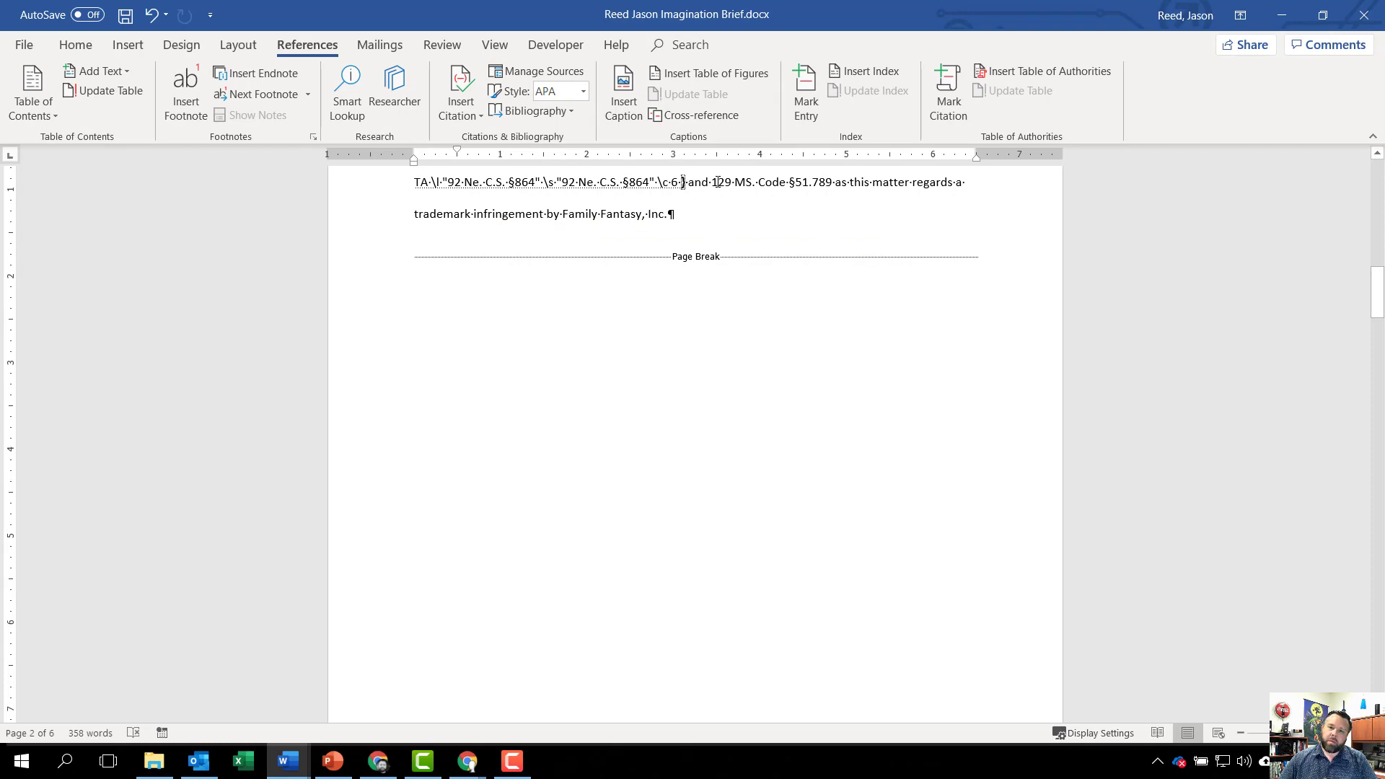
- Mark "129 MS. Code §51.789" in the Statement of Jurisdiction as a citation in the Statutes category
{"action": "left_click_drag", "start_coordinate": [714, 181], "coordinate": [788, 182]}
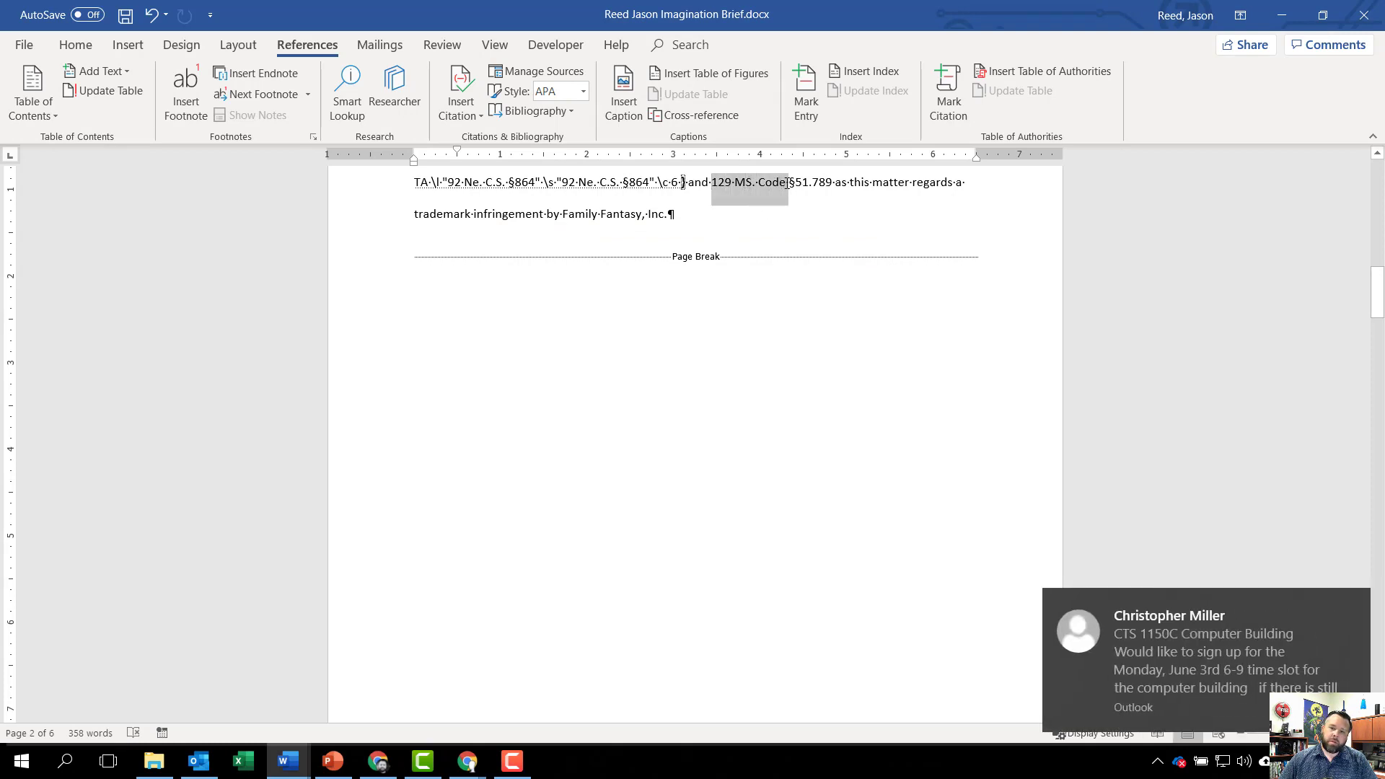
{"action": "left_click", "coordinate": [1356, 607]}
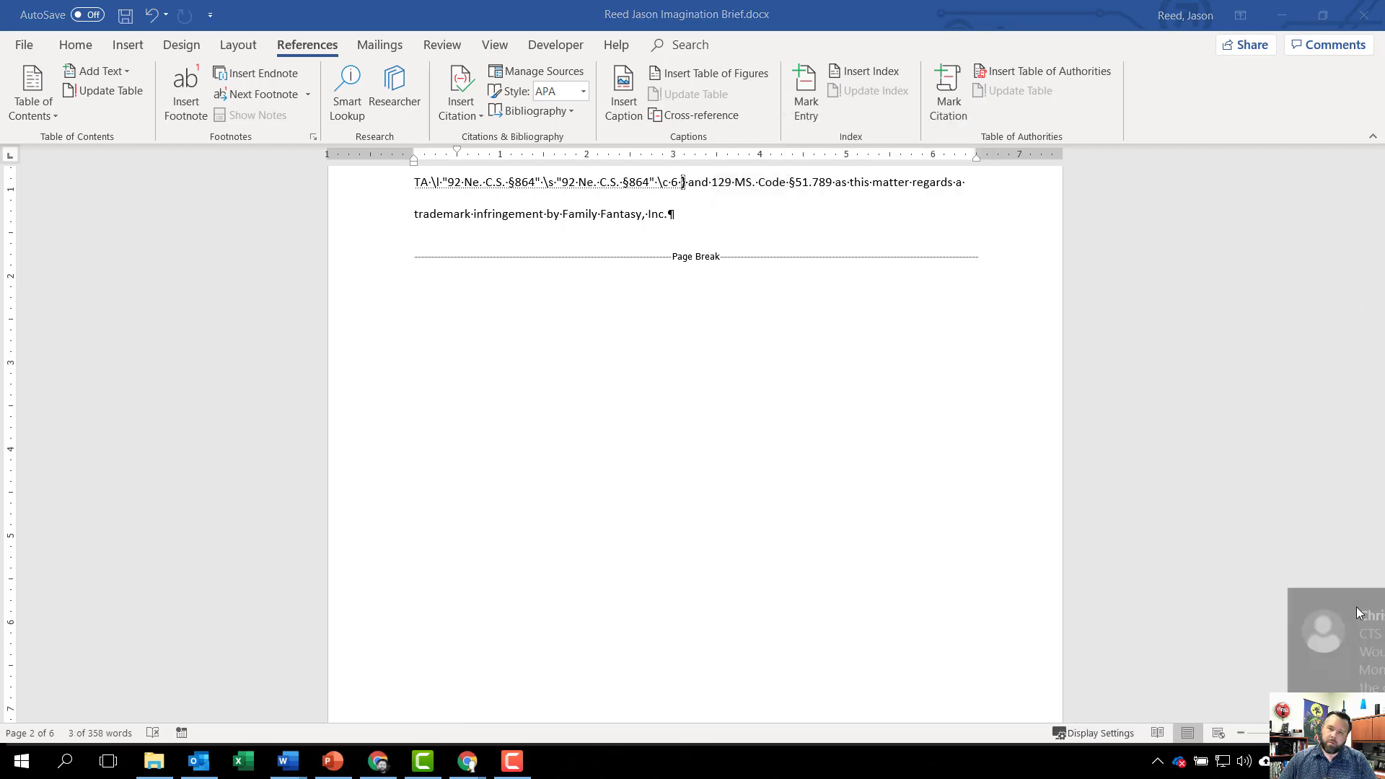
{"action": "left_click", "coordinate": [751, 250]}
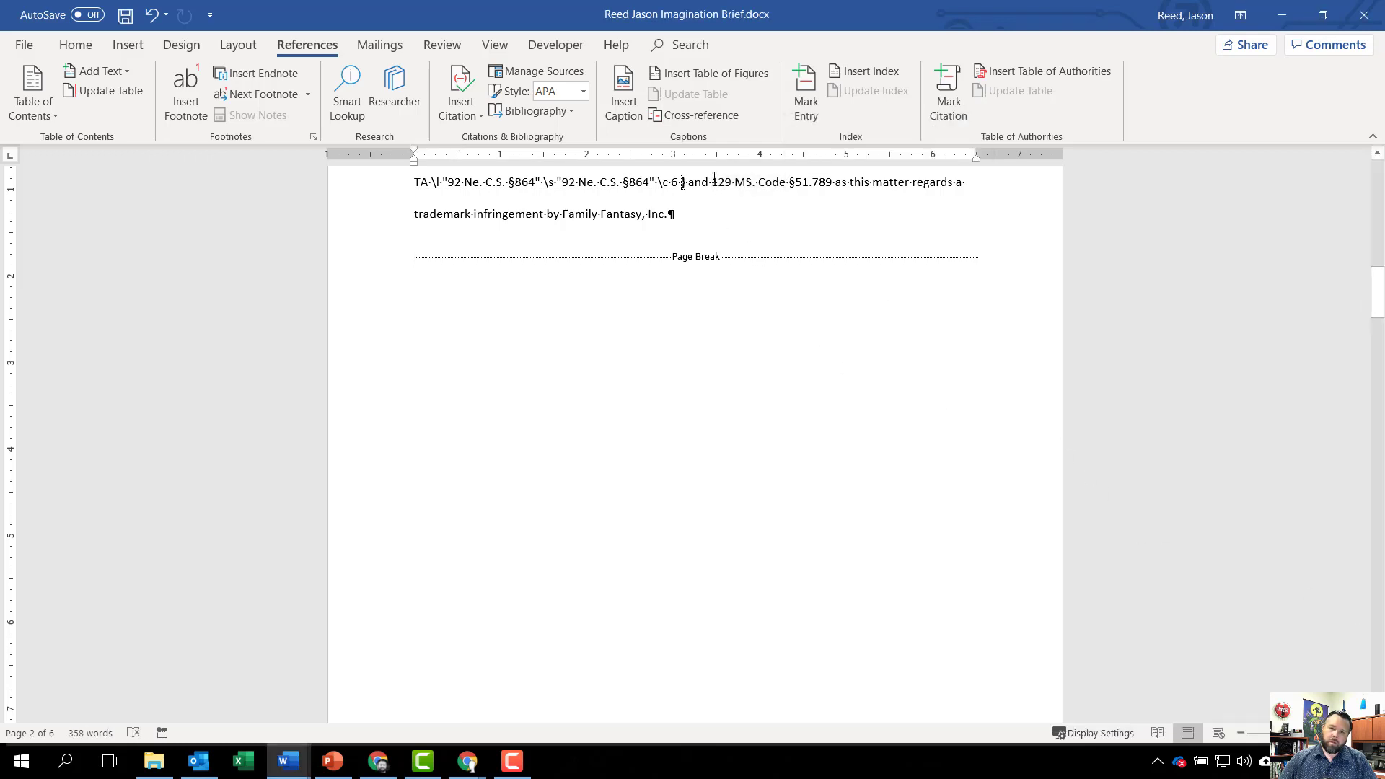
{"action": "left_click_drag", "start_coordinate": [713, 181], "coordinate": [827, 182]}
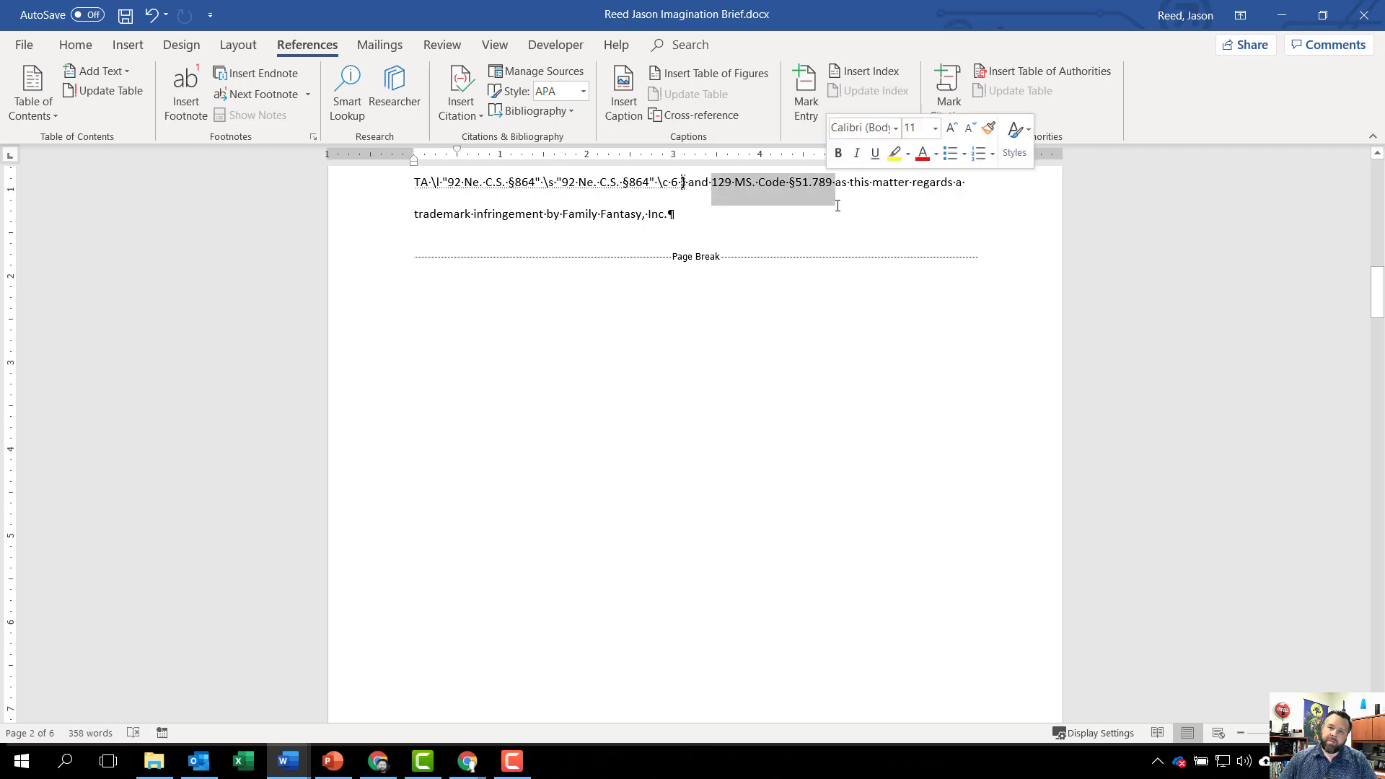
{"action": "left_click", "coordinate": [805, 183]}
{"action": "left_click_drag", "start_coordinate": [713, 184], "coordinate": [833, 183]}
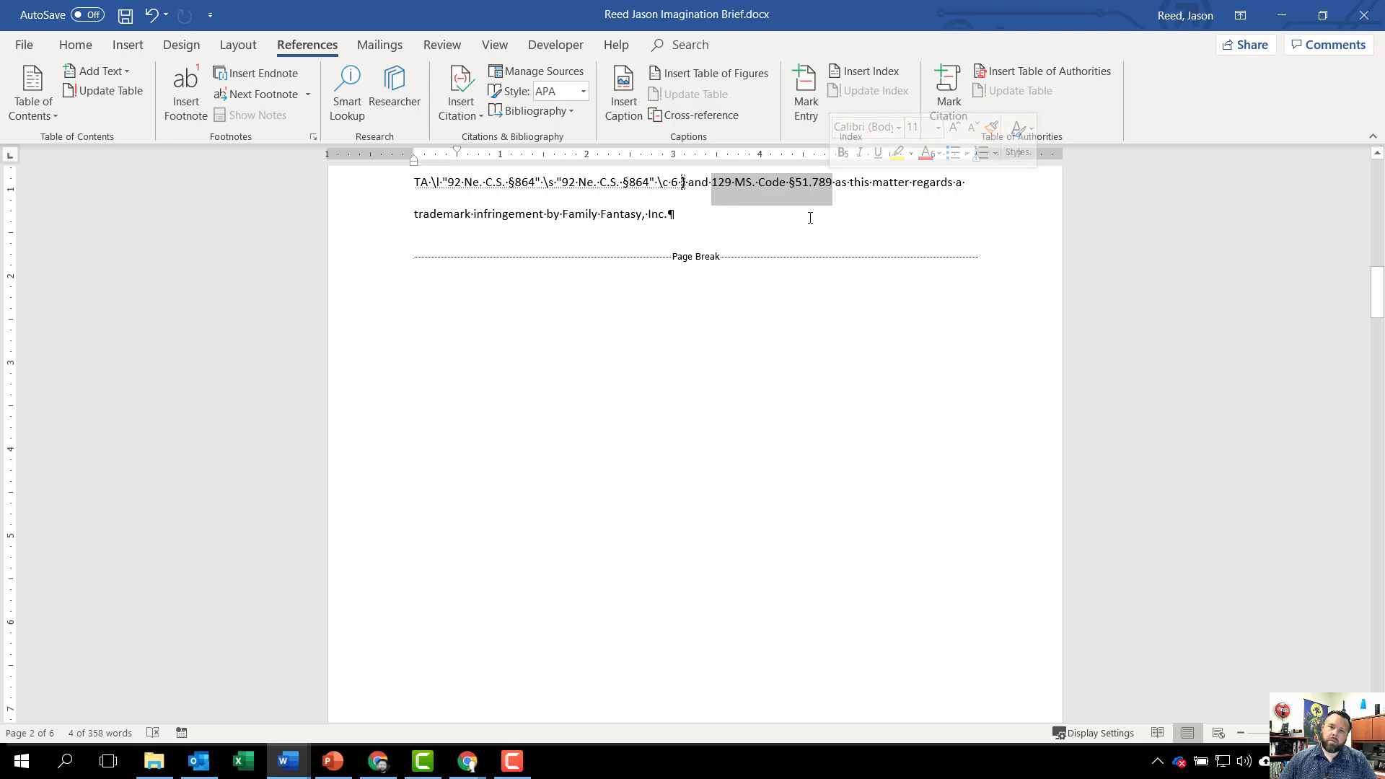
{"action": "left_click", "coordinate": [959, 92]}
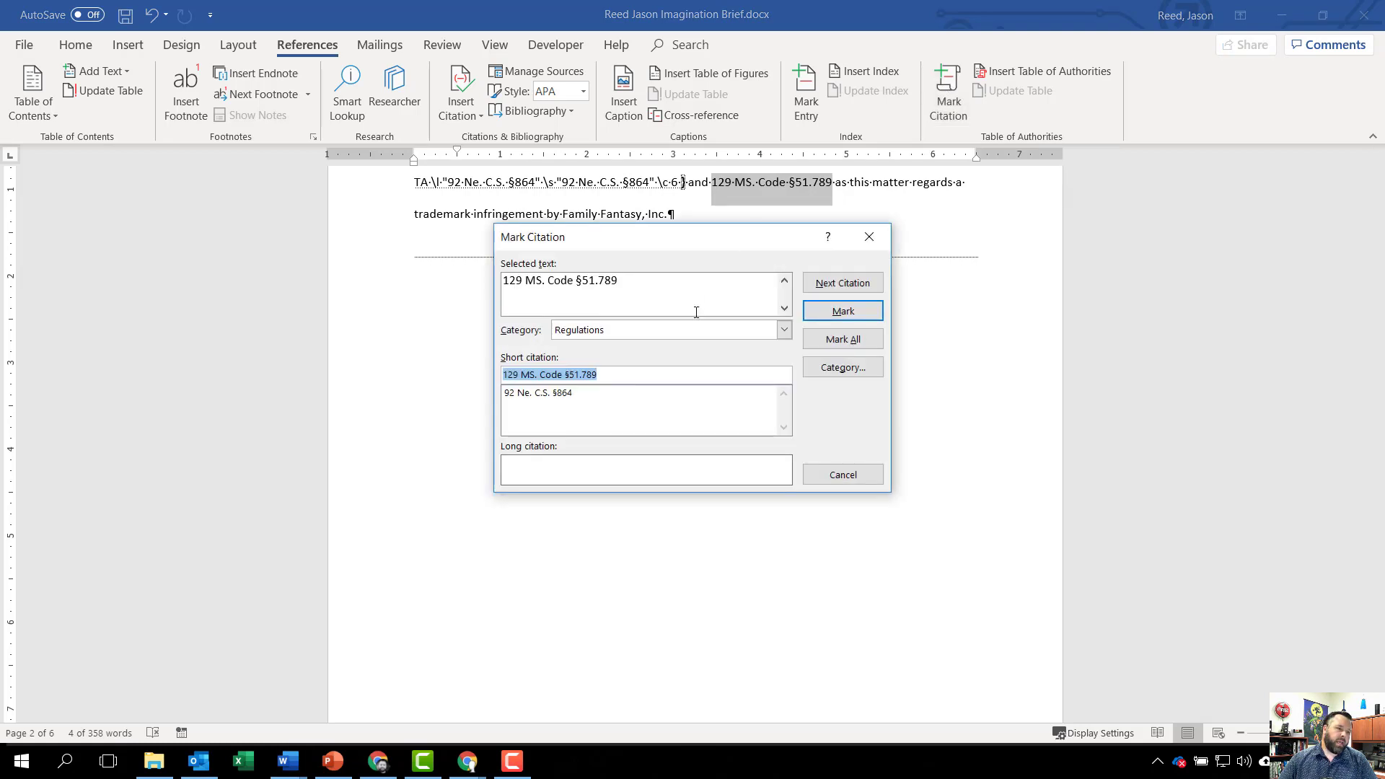
{"action": "left_click", "coordinate": [785, 332]}
{"action": "left_click", "coordinate": [592, 359]}
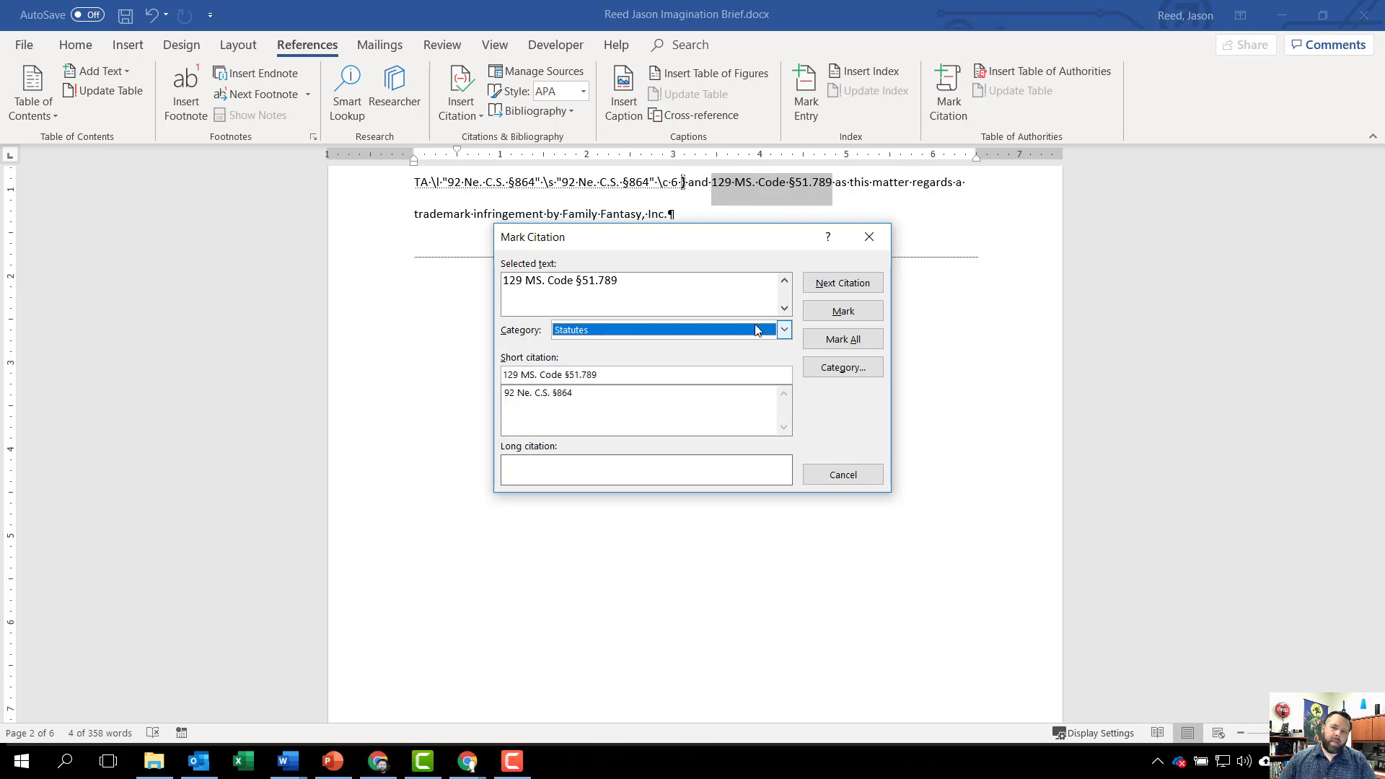
{"action": "left_click", "coordinate": [851, 313]}
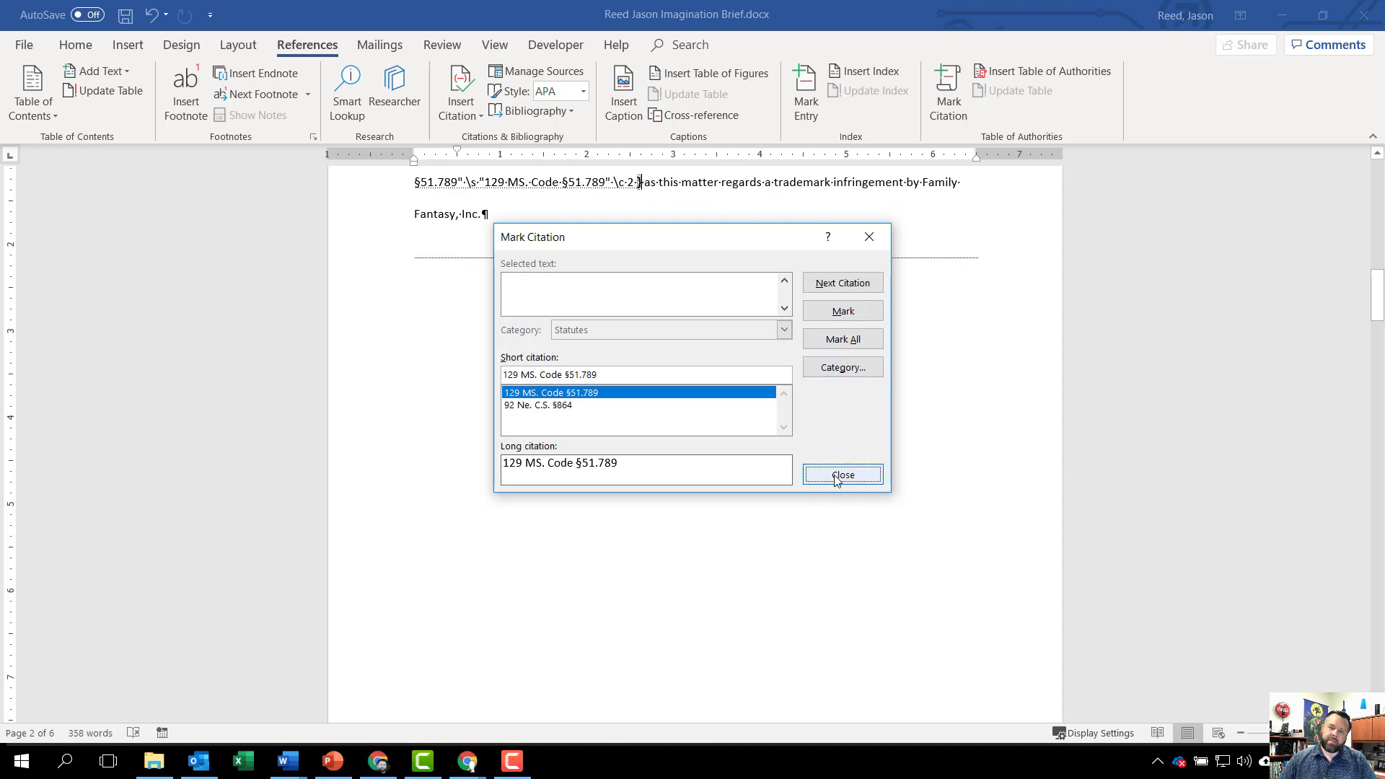
{"action": "left_click", "coordinate": [841, 475]}
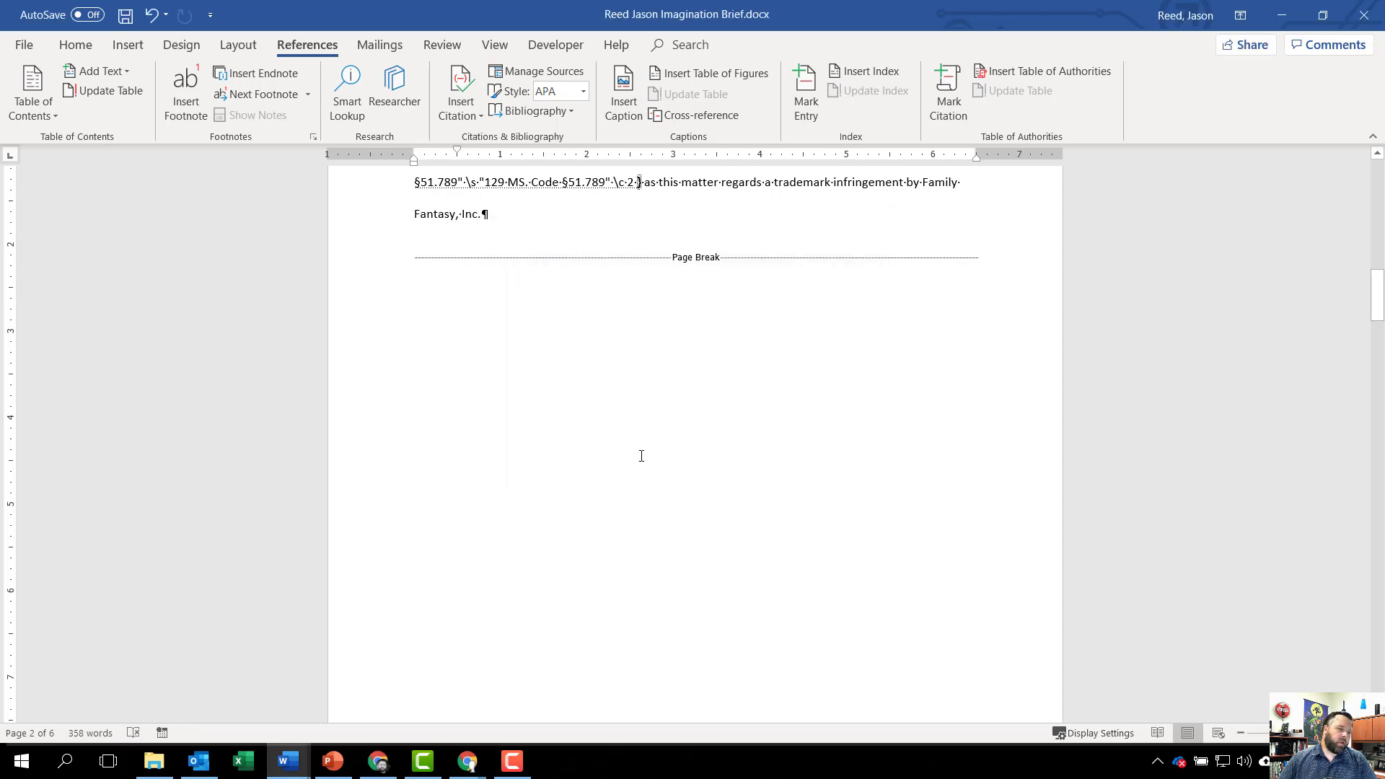
- Mark "Port Santa Maria v. Williamson" under Scope and Standard of Review as a citation in the Cases category
{"action": "scroll", "coordinate": [640, 457], "scroll_direction": "down", "scroll_amount": 15}
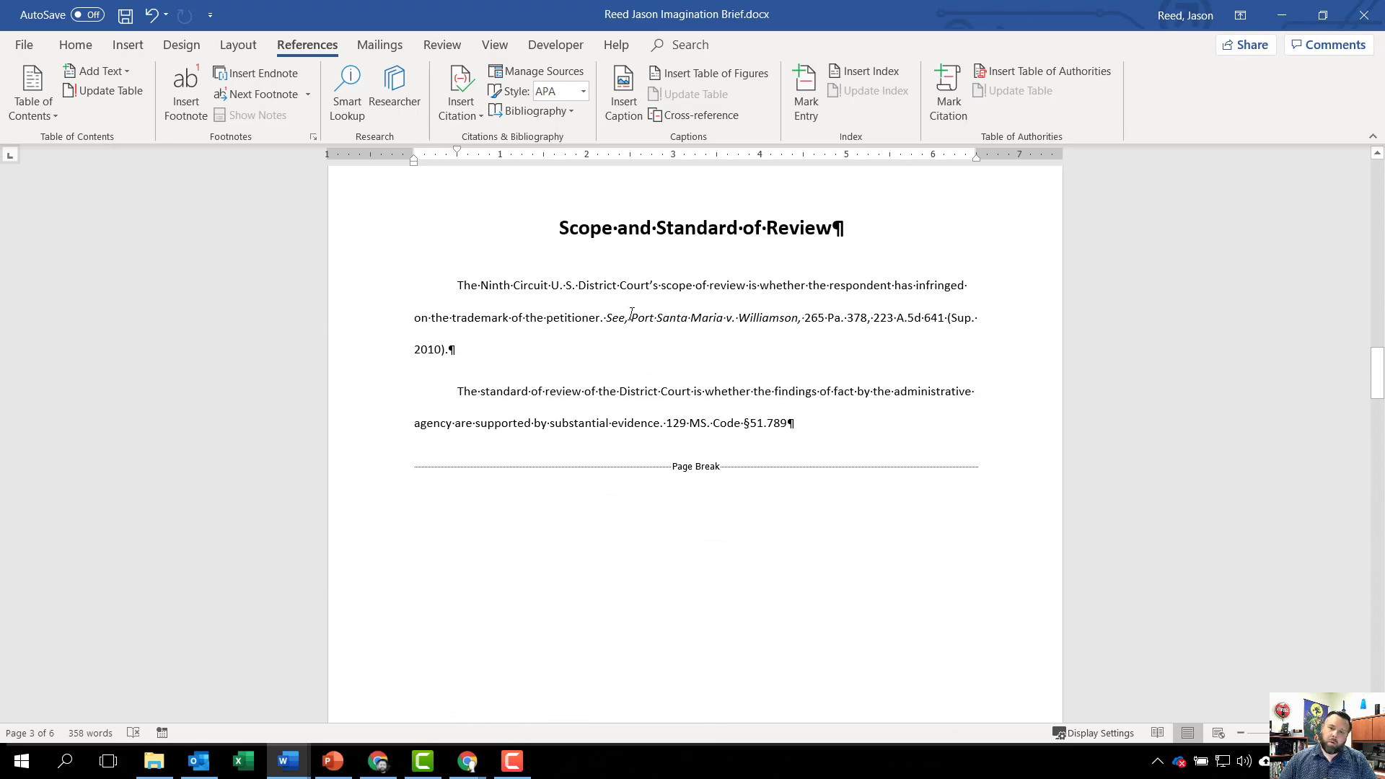
{"action": "left_click_drag", "start_coordinate": [632, 315], "coordinate": [782, 323]}
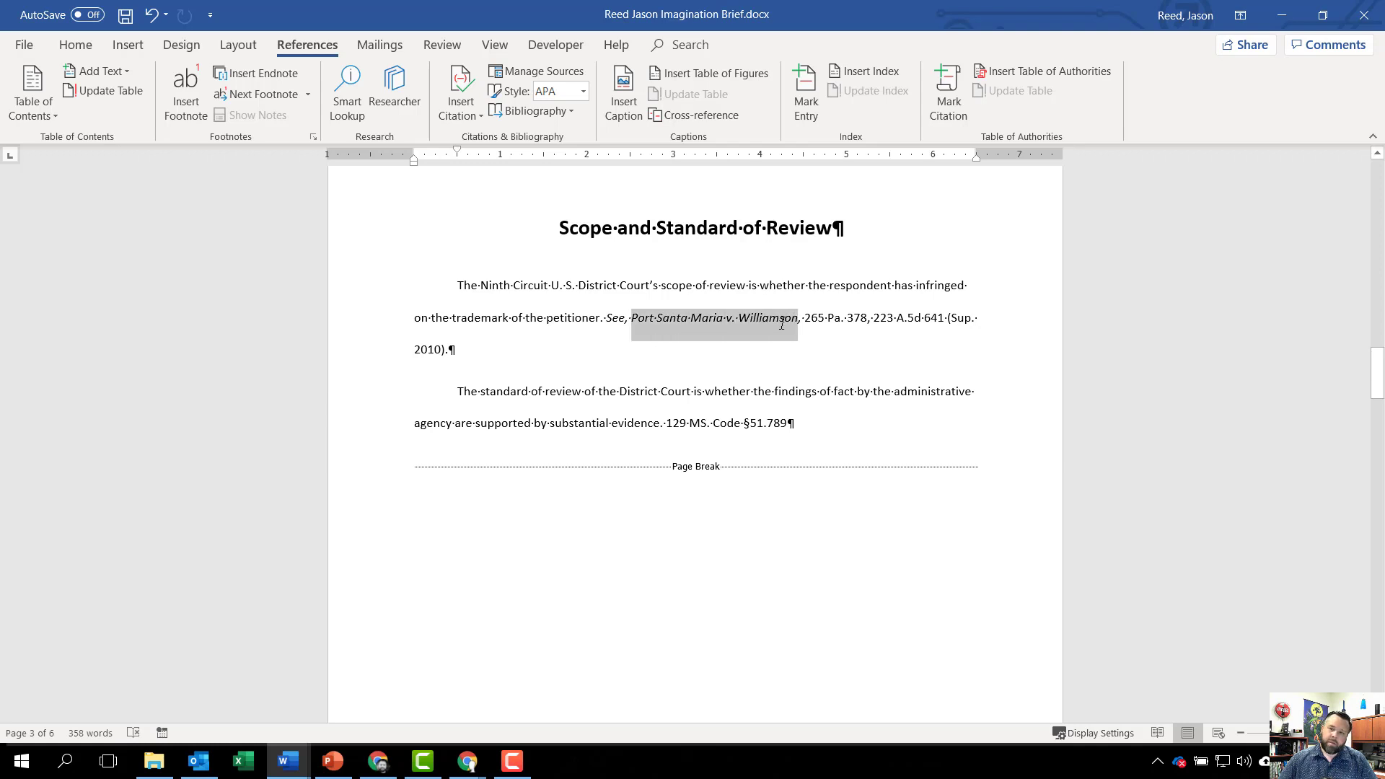
{"action": "left_click", "coordinate": [948, 99]}
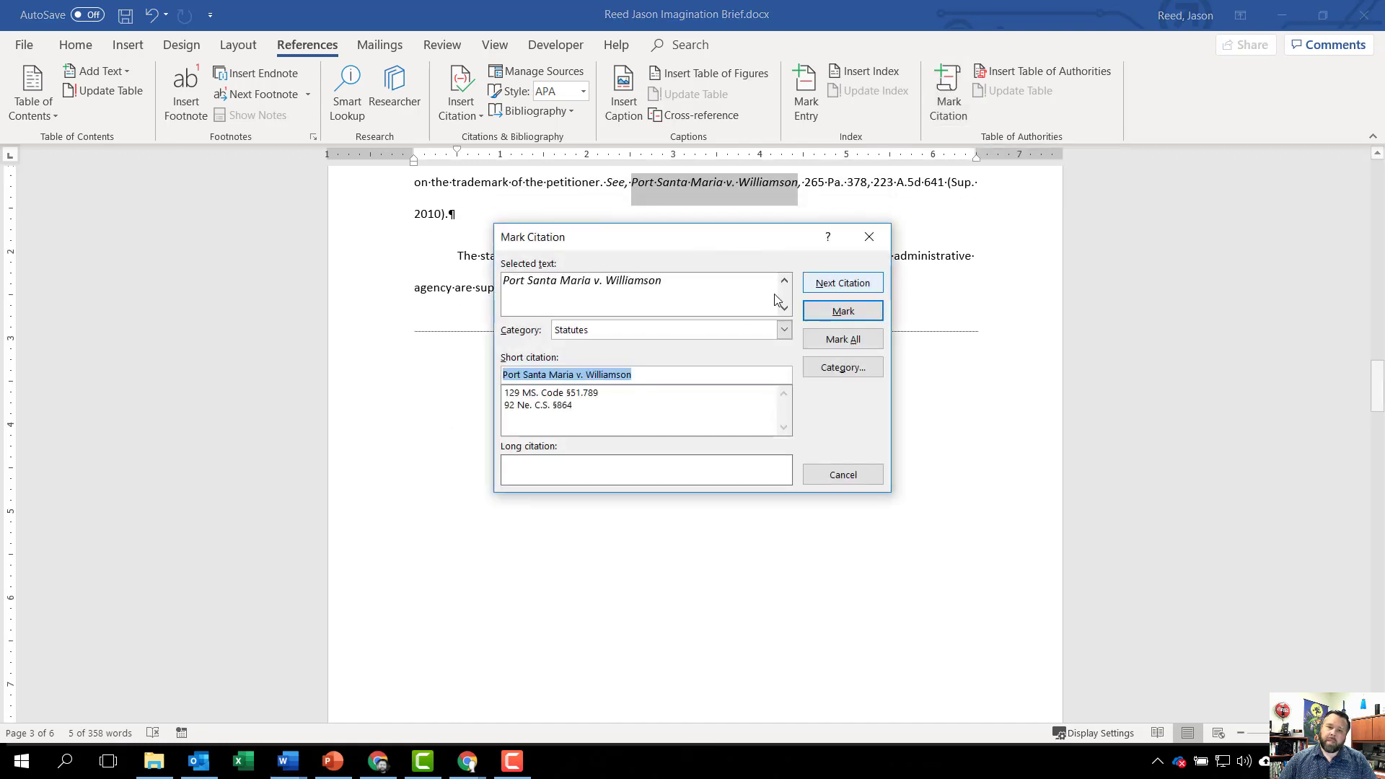
{"action": "left_click", "coordinate": [784, 330]}
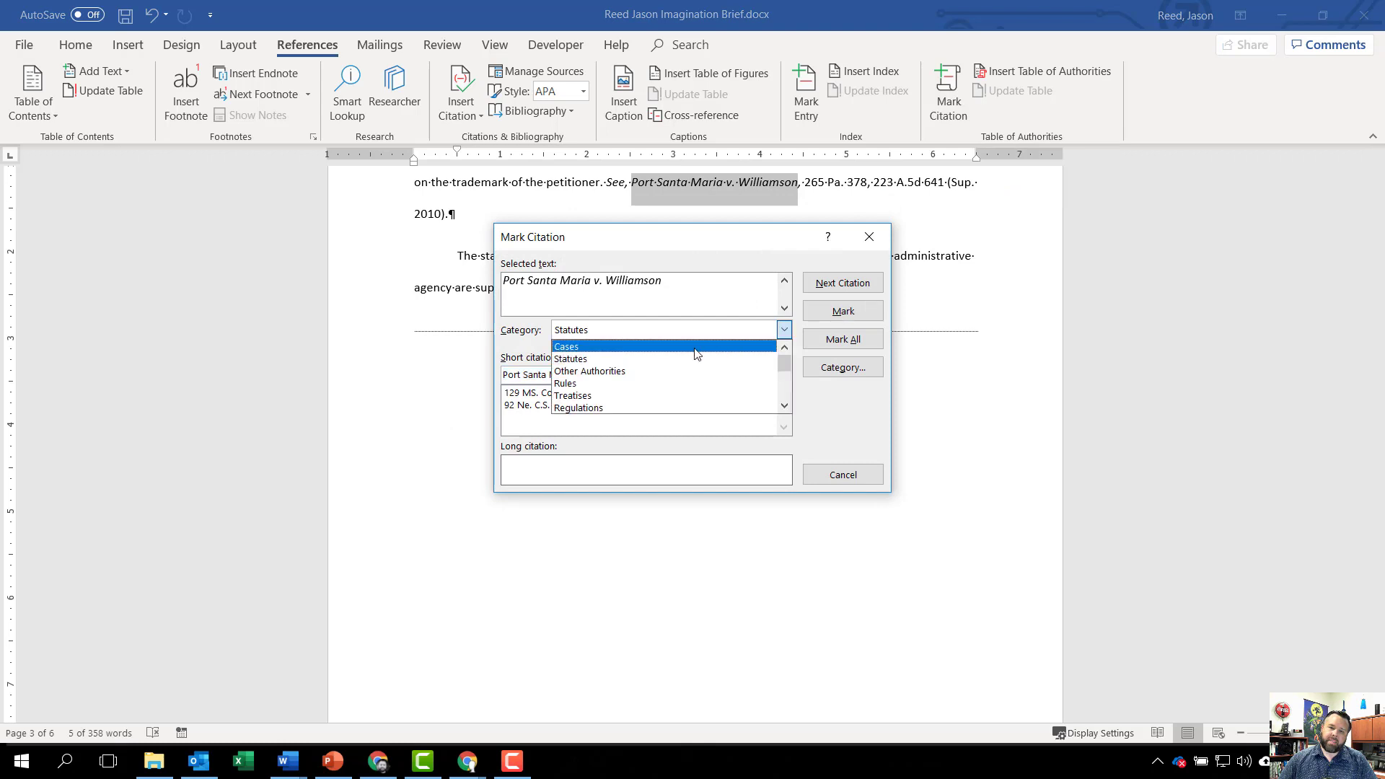
{"action": "left_click", "coordinate": [586, 347]}
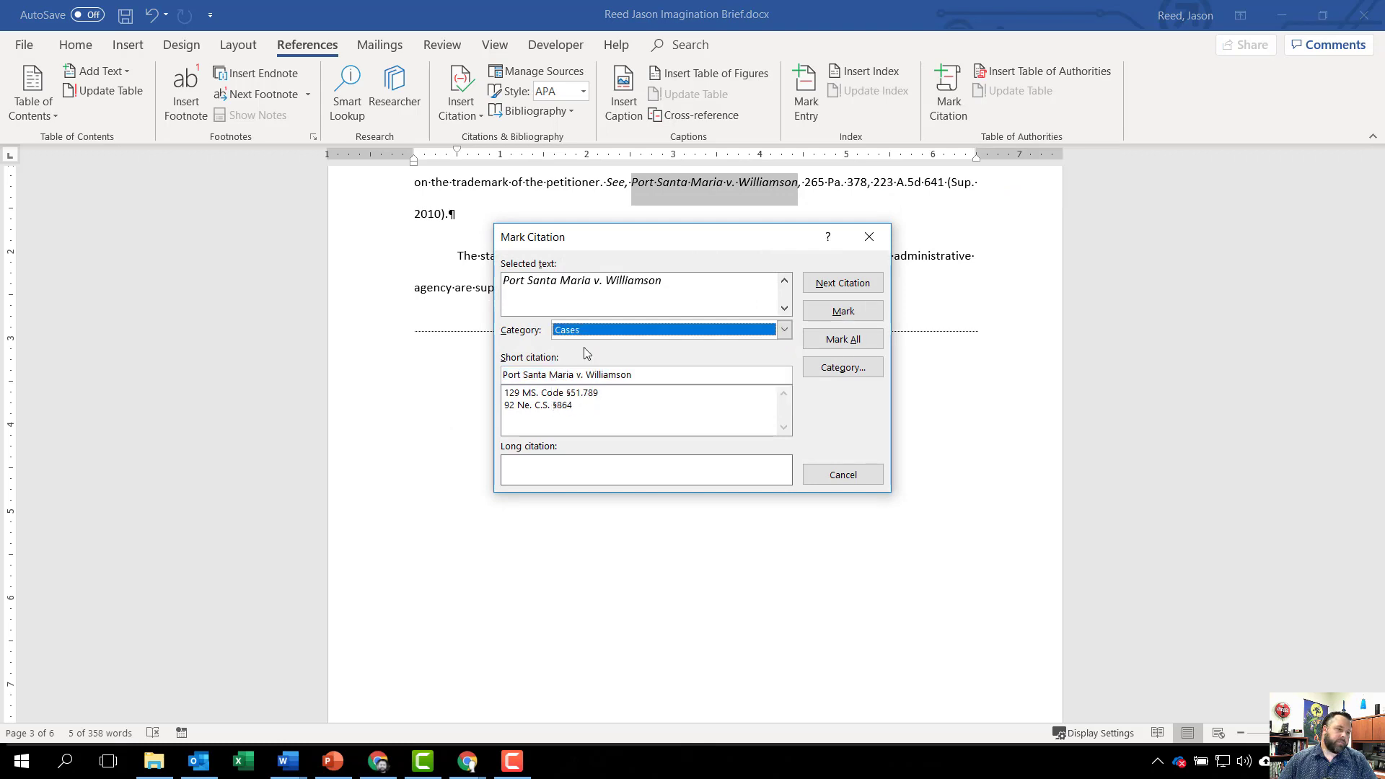
{"action": "left_click", "coordinate": [860, 318]}
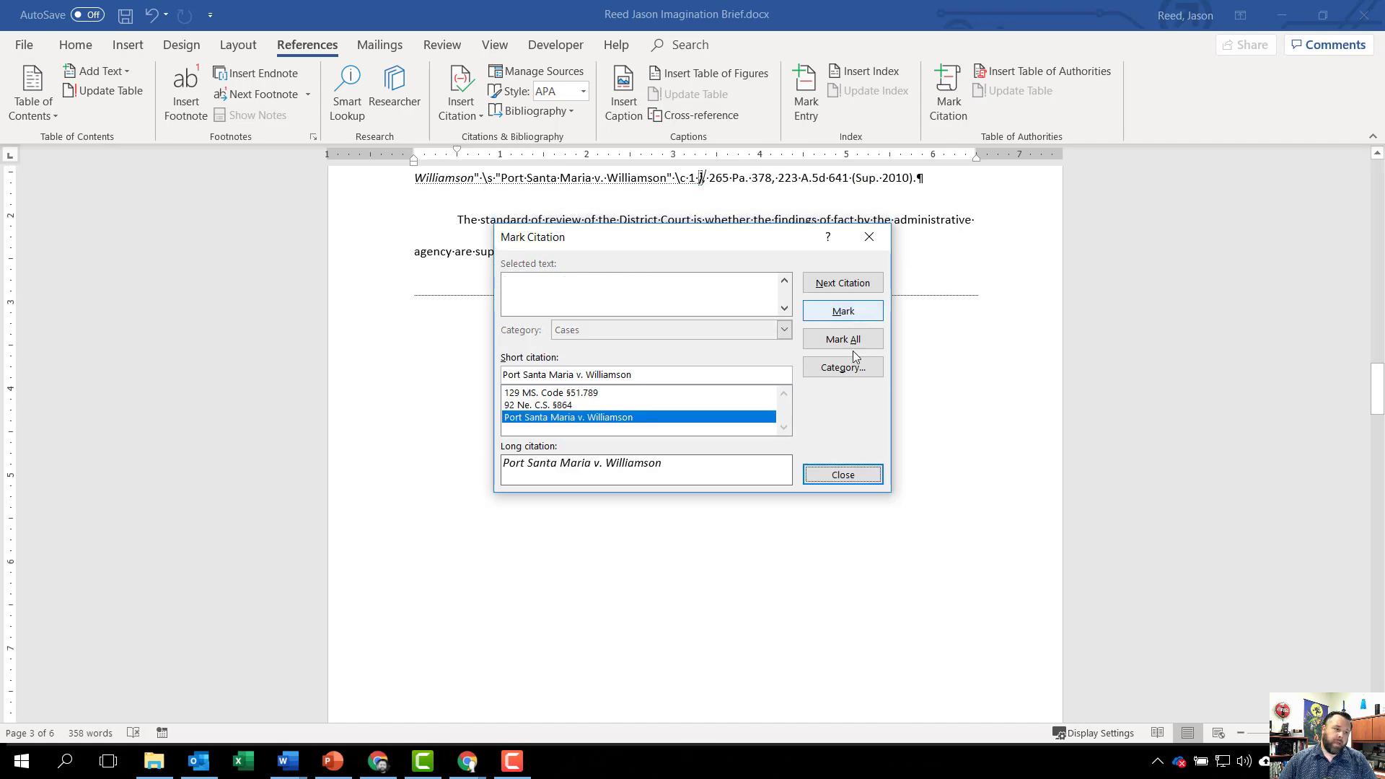
{"action": "left_click", "coordinate": [840, 476]}
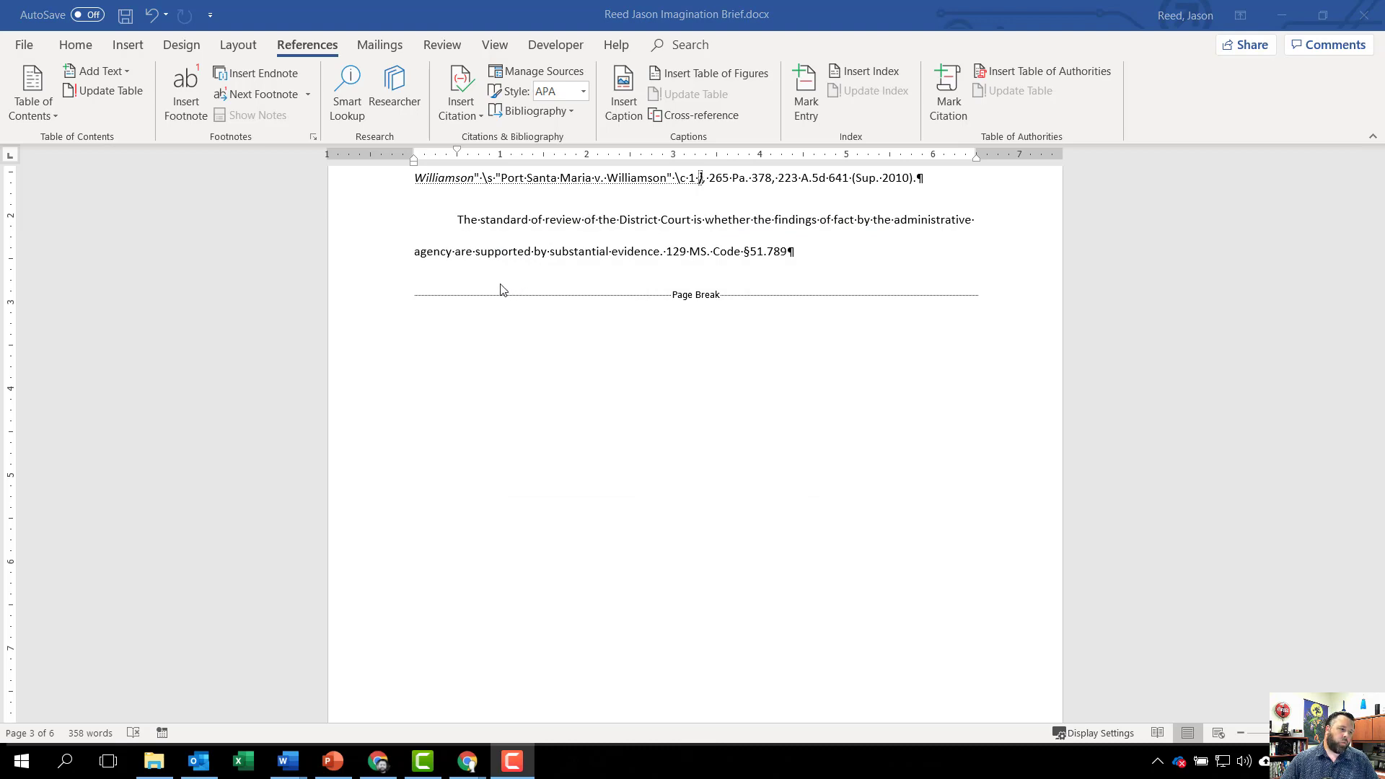
- Insert two page breaks after the "Dated: March 17, 2017" line on the brief's first page
{"action": "scroll", "coordinate": [503, 288], "scroll_direction": "up", "scroll_amount": 20}
{"action": "scroll", "coordinate": [502, 288], "scroll_direction": "up", "scroll_amount": 3}
{"action": "scroll", "coordinate": [503, 288], "scroll_direction": "down", "scroll_amount": 8}
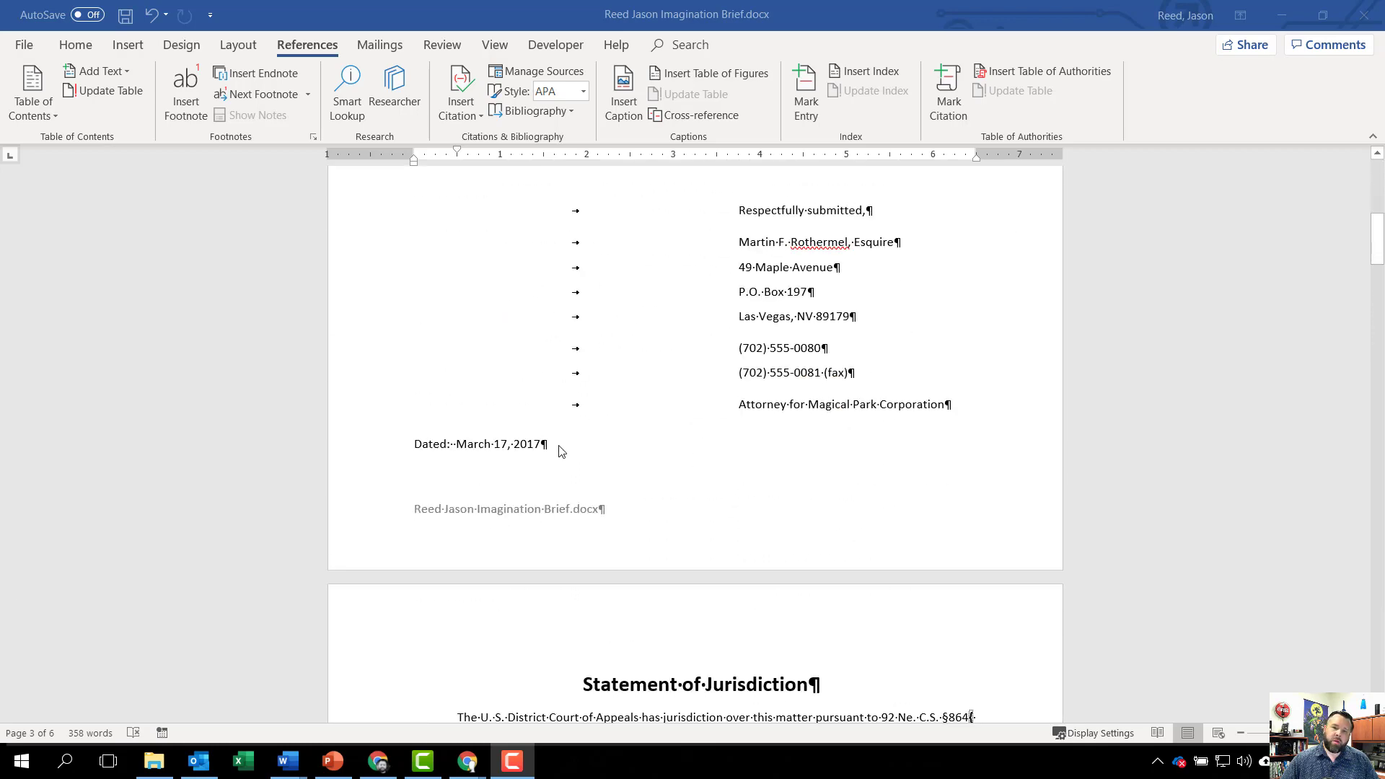
{"action": "left_click", "coordinate": [75, 44]}
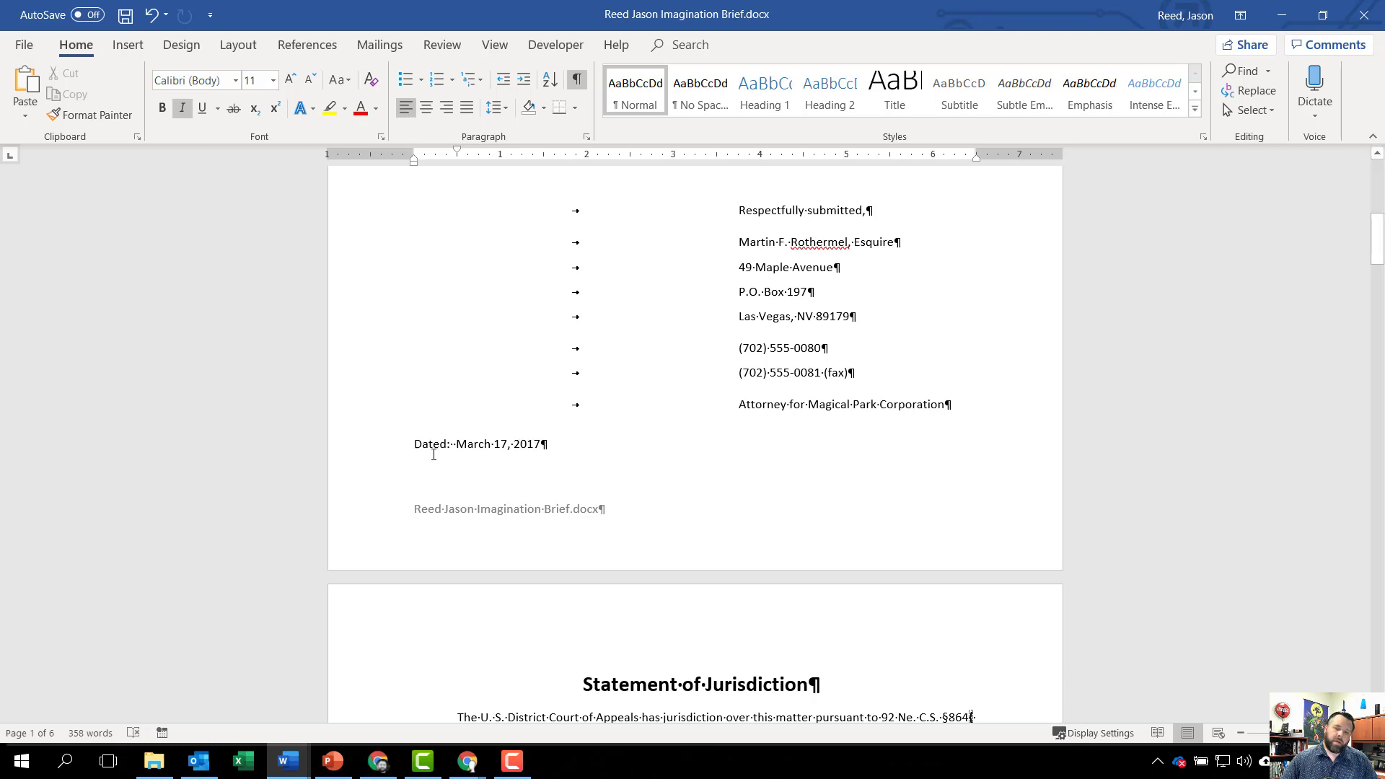
{"action": "left_click", "coordinate": [566, 446]}
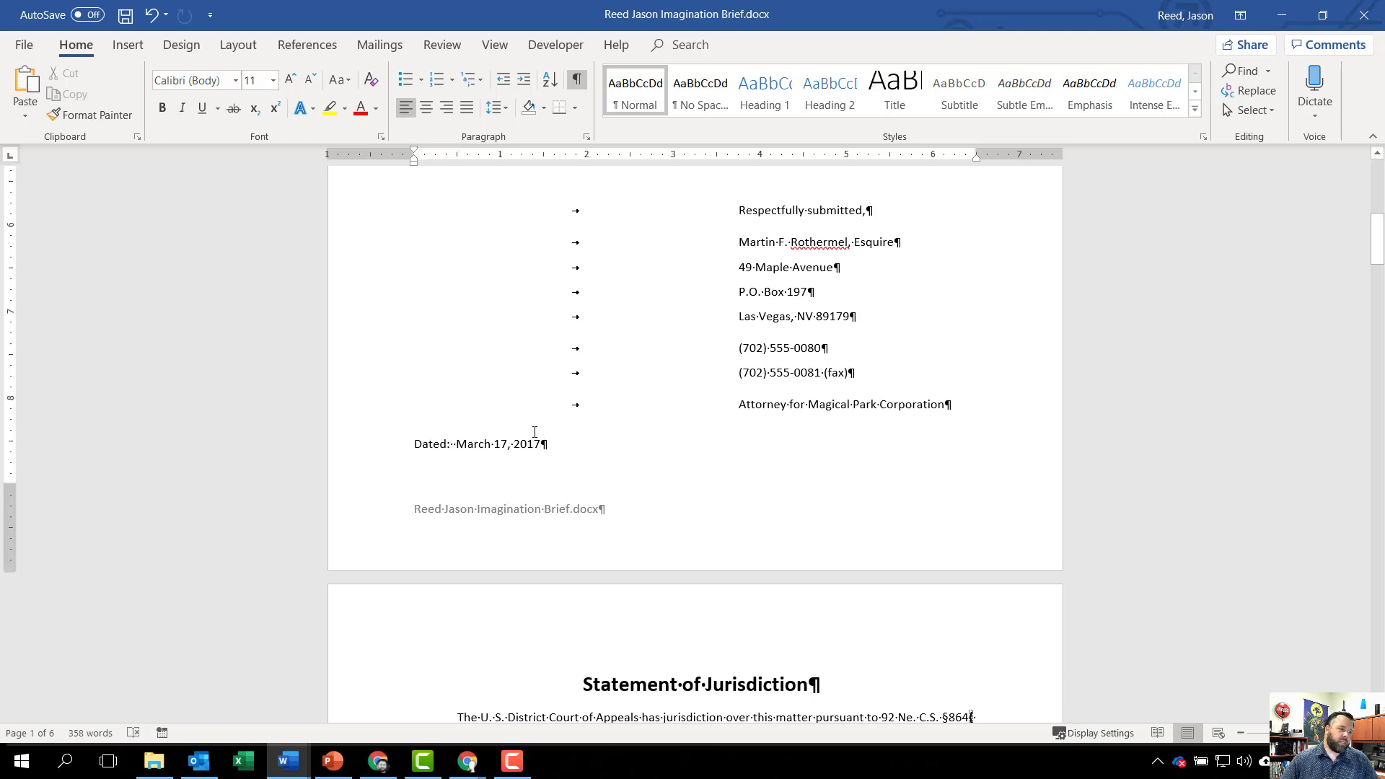
{"action": "key", "text": "ctrl+Return"}
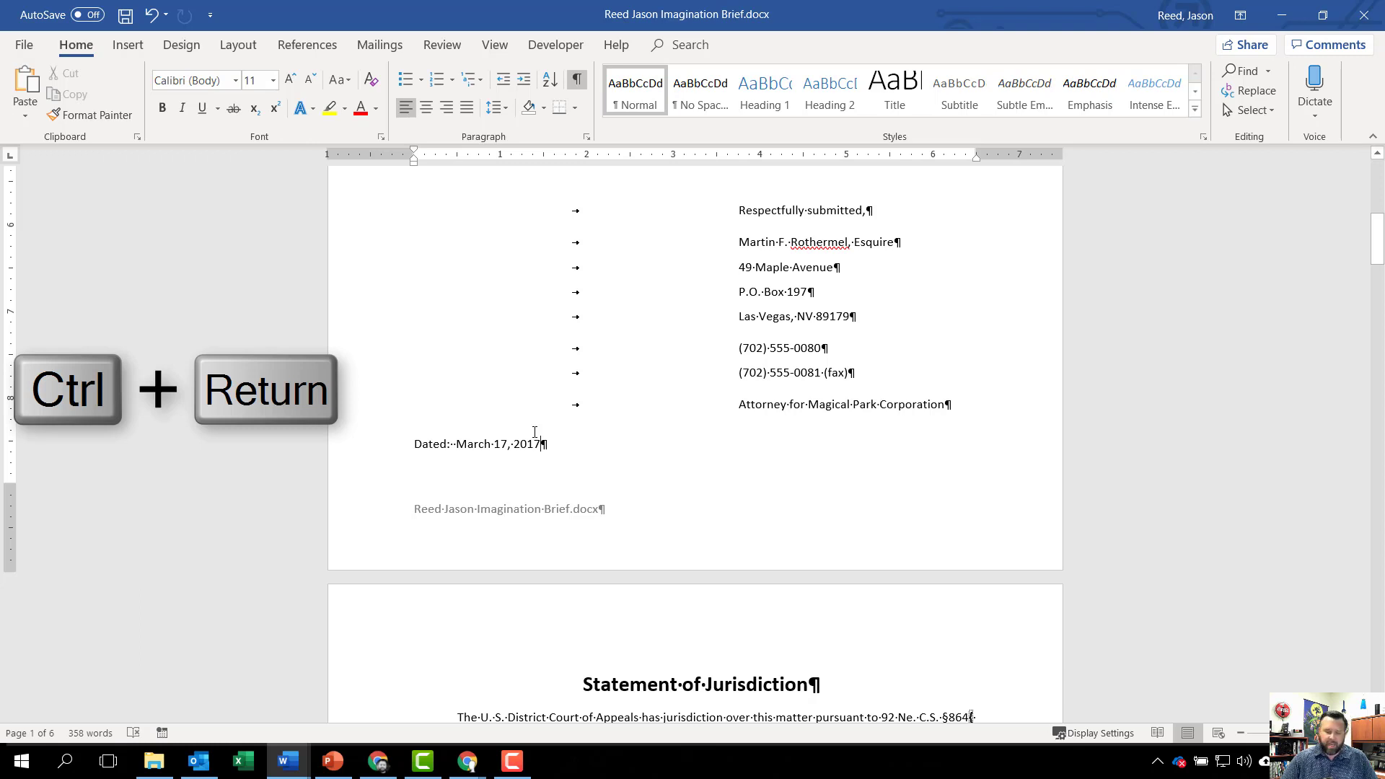
{"action": "key", "text": "ctrl+Return"}
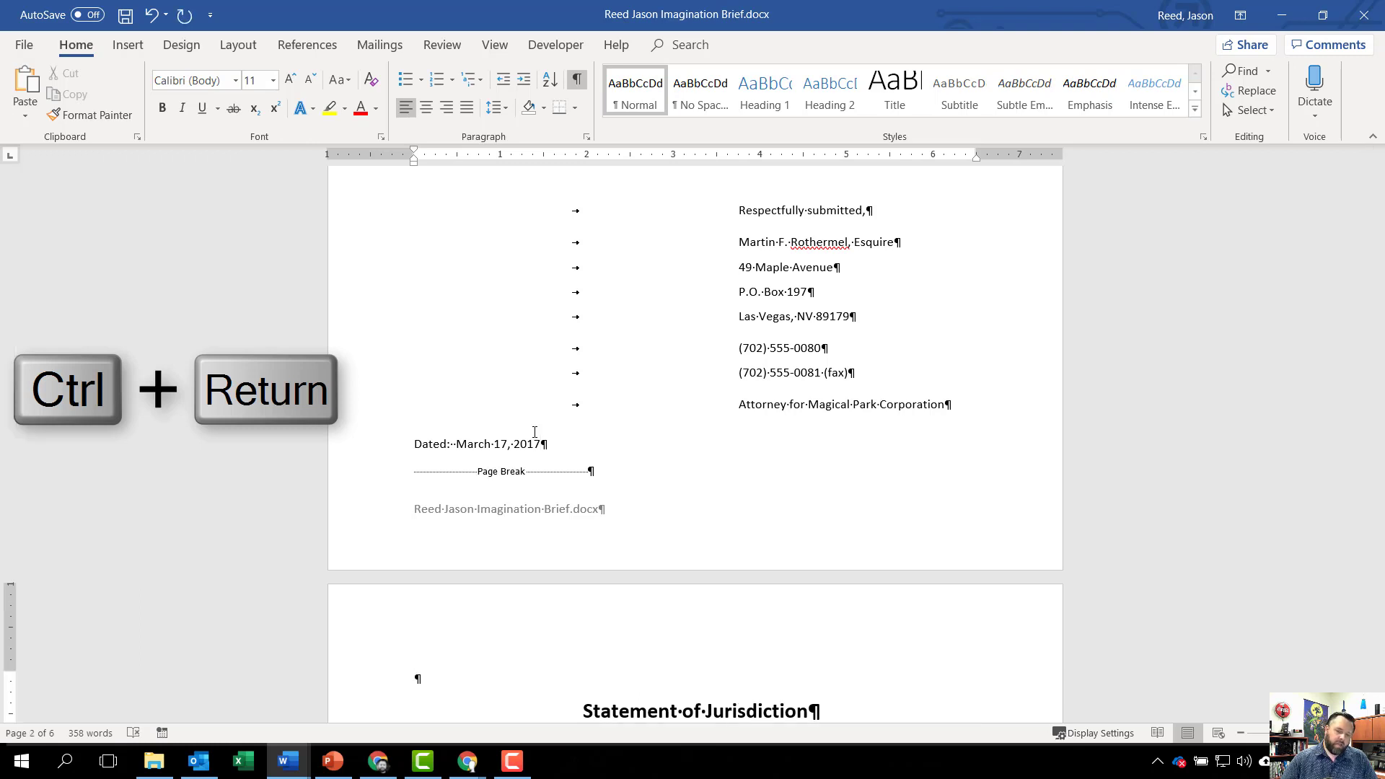
{"action": "key", "text": "ctrl+Return"}
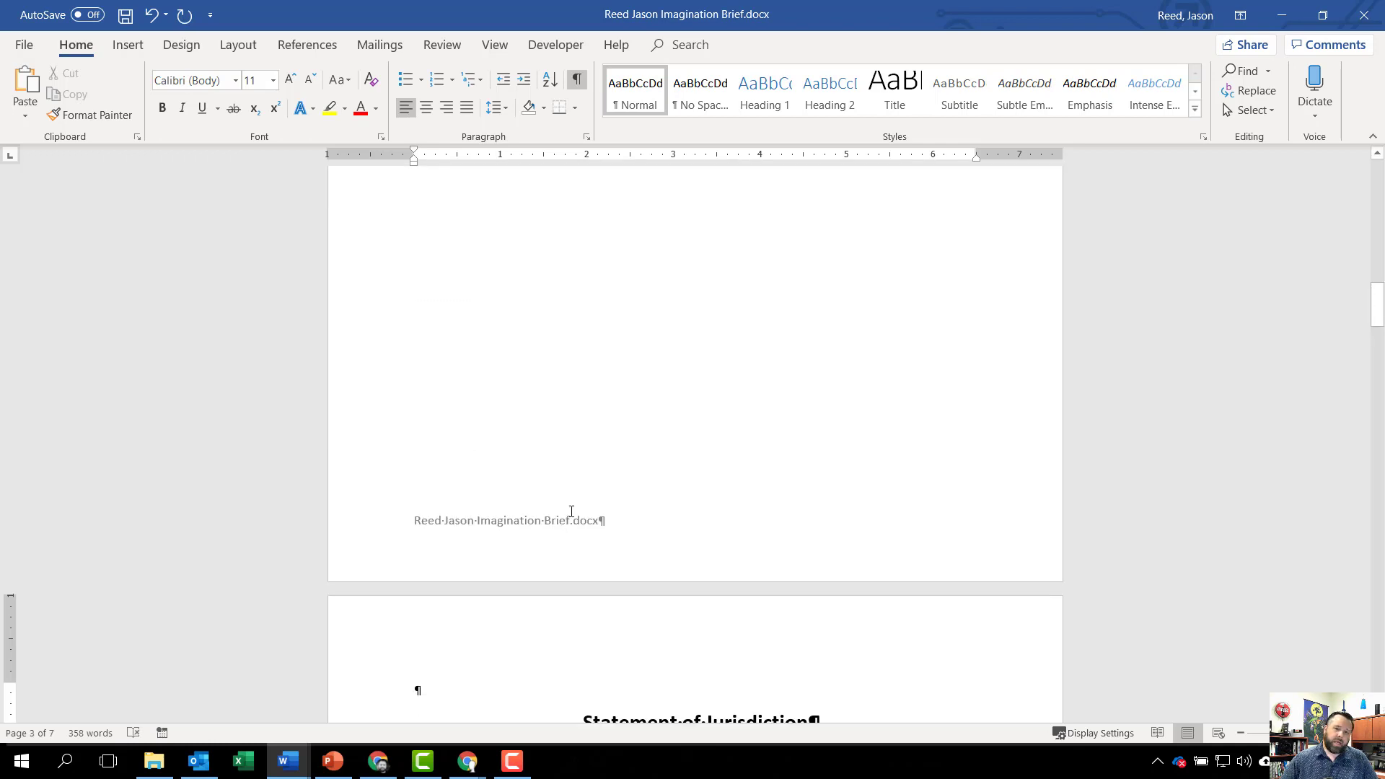
- Enter the heading "TABLE OF AUTHORITIES" before the page break on page 2, followed by two new paragraphs
{"action": "scroll", "coordinate": [570, 511], "scroll_direction": "up", "scroll_amount": 3}
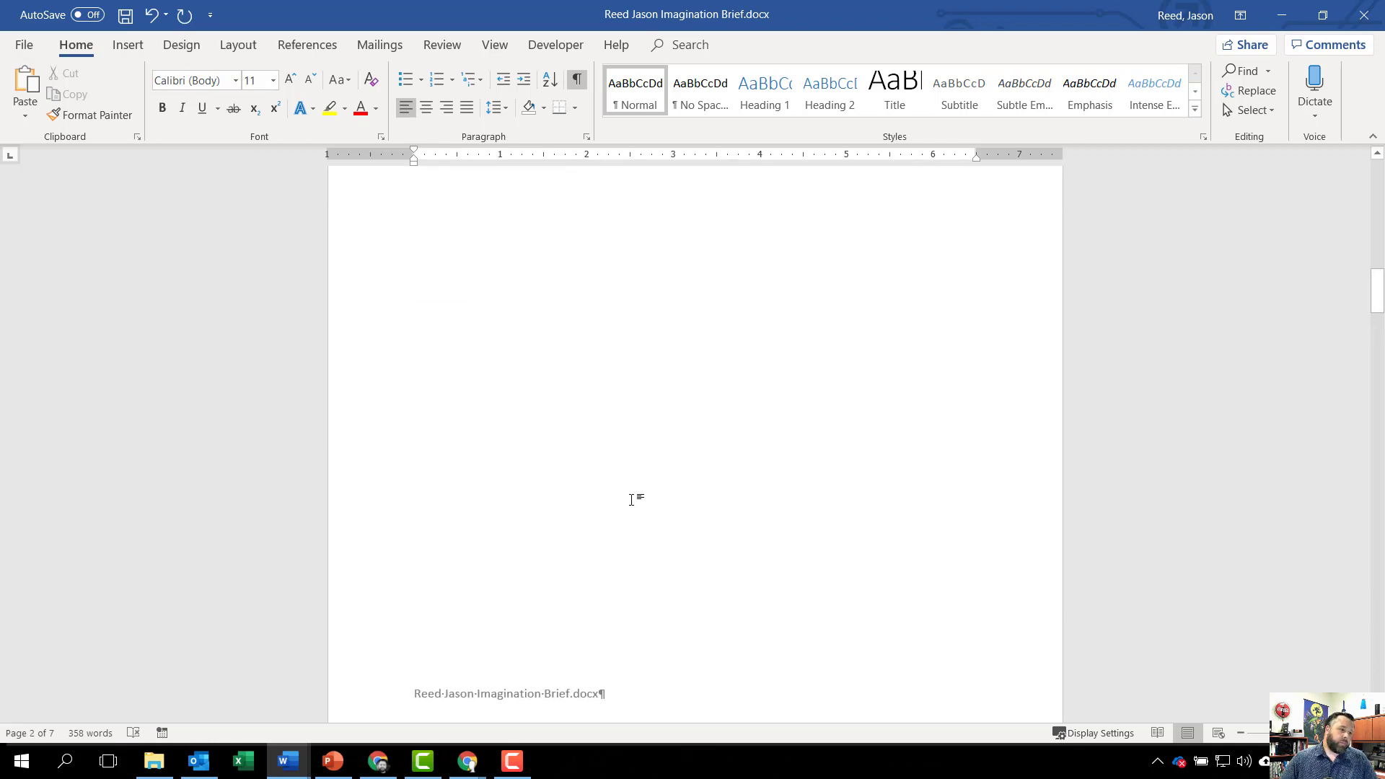
{"action": "scroll", "coordinate": [631, 500], "scroll_direction": "up", "scroll_amount": 5}
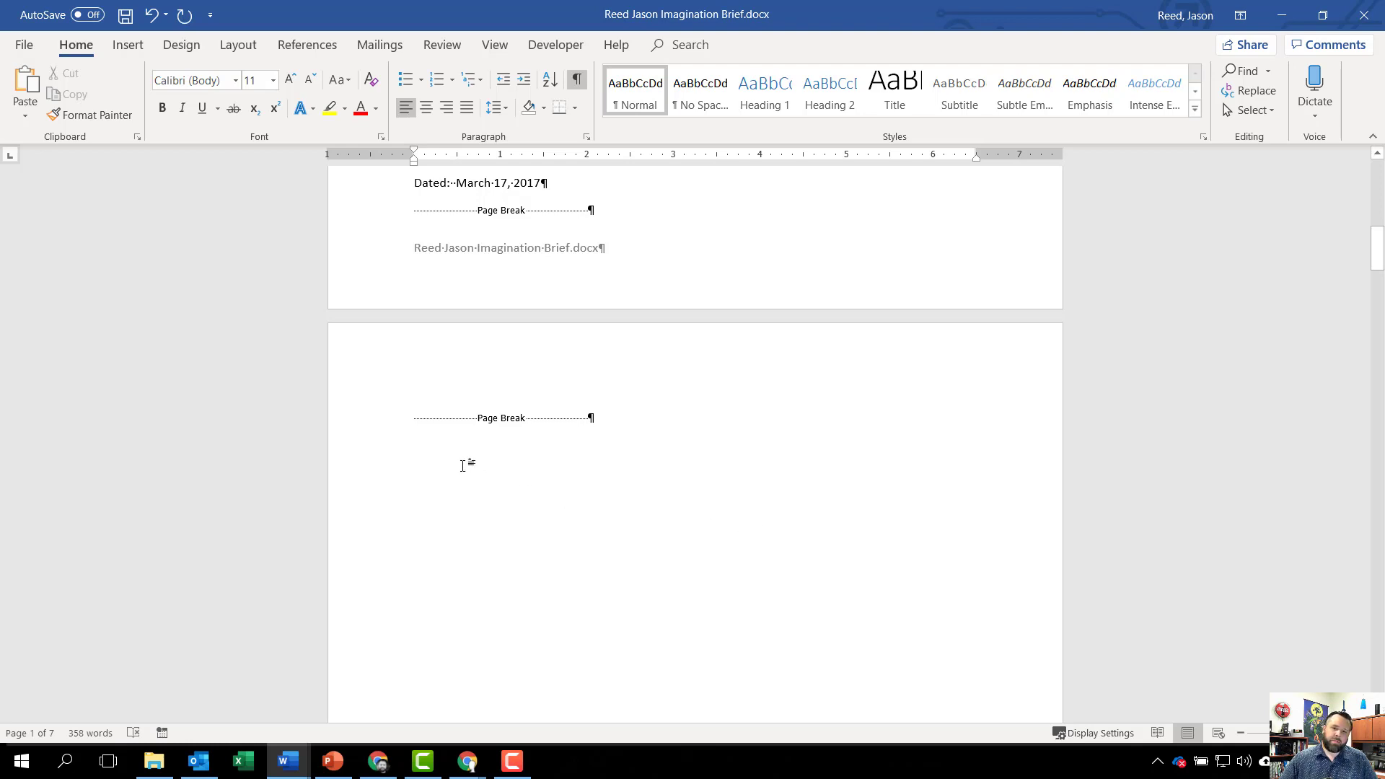
{"action": "left_click", "coordinate": [416, 424]}
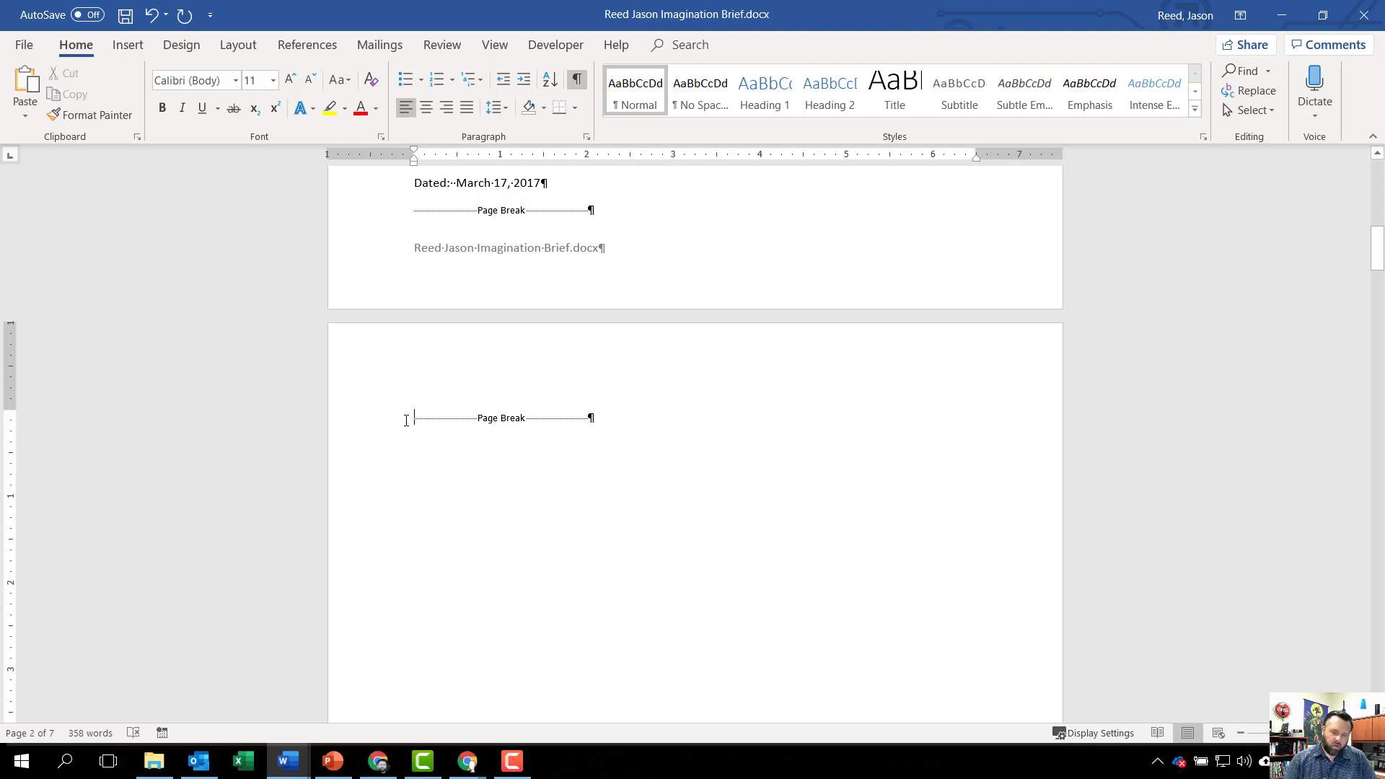
{"action": "type", "text": "TAB"}
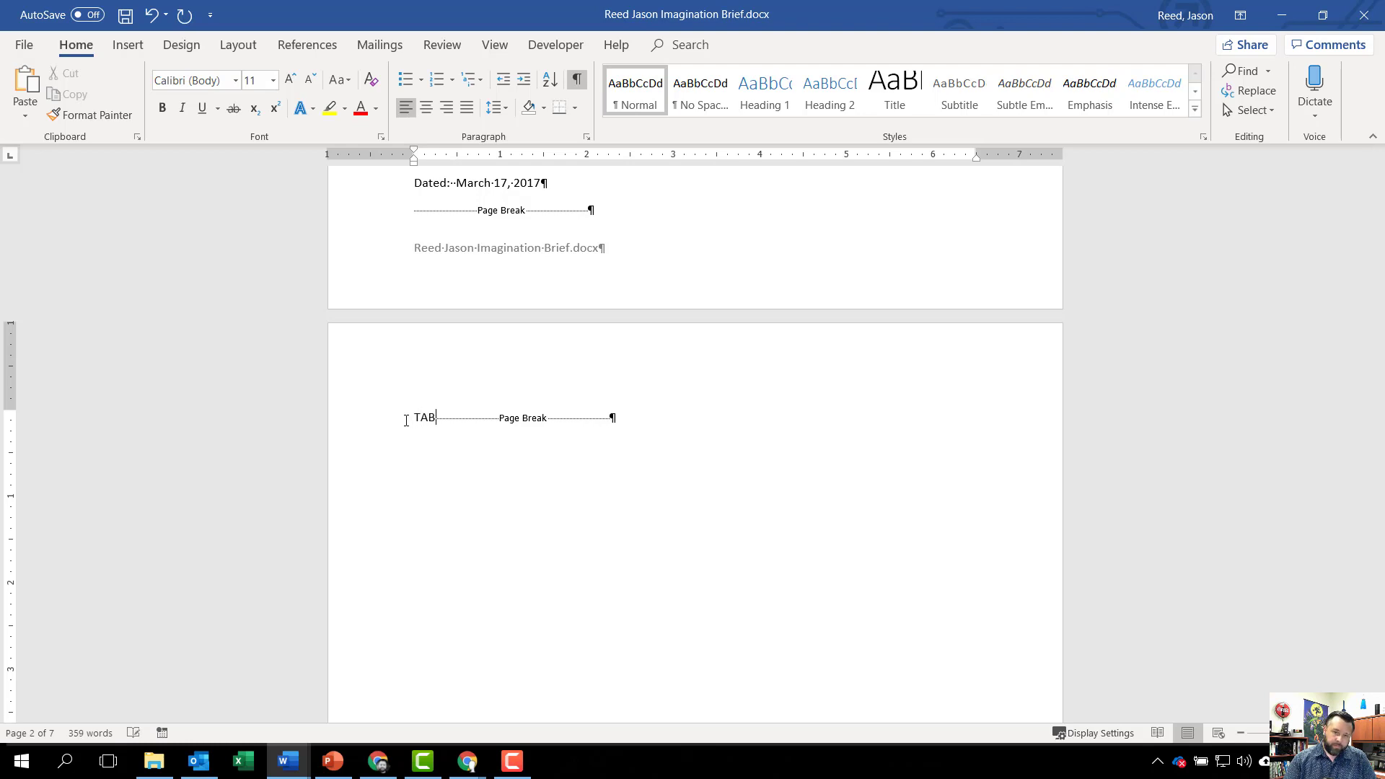
{"action": "type", "text": "LE OF AUTHO"}
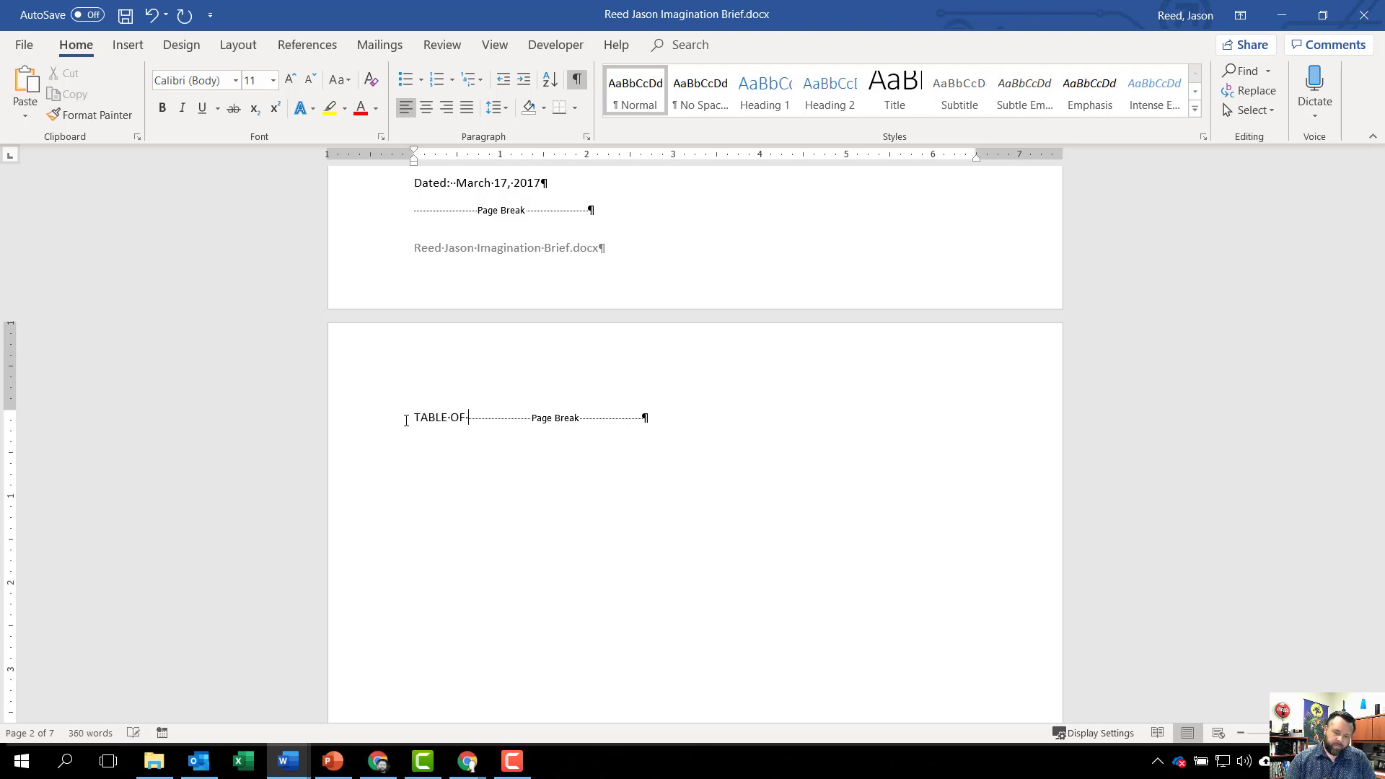
{"action": "type", "text": "ITIES"}
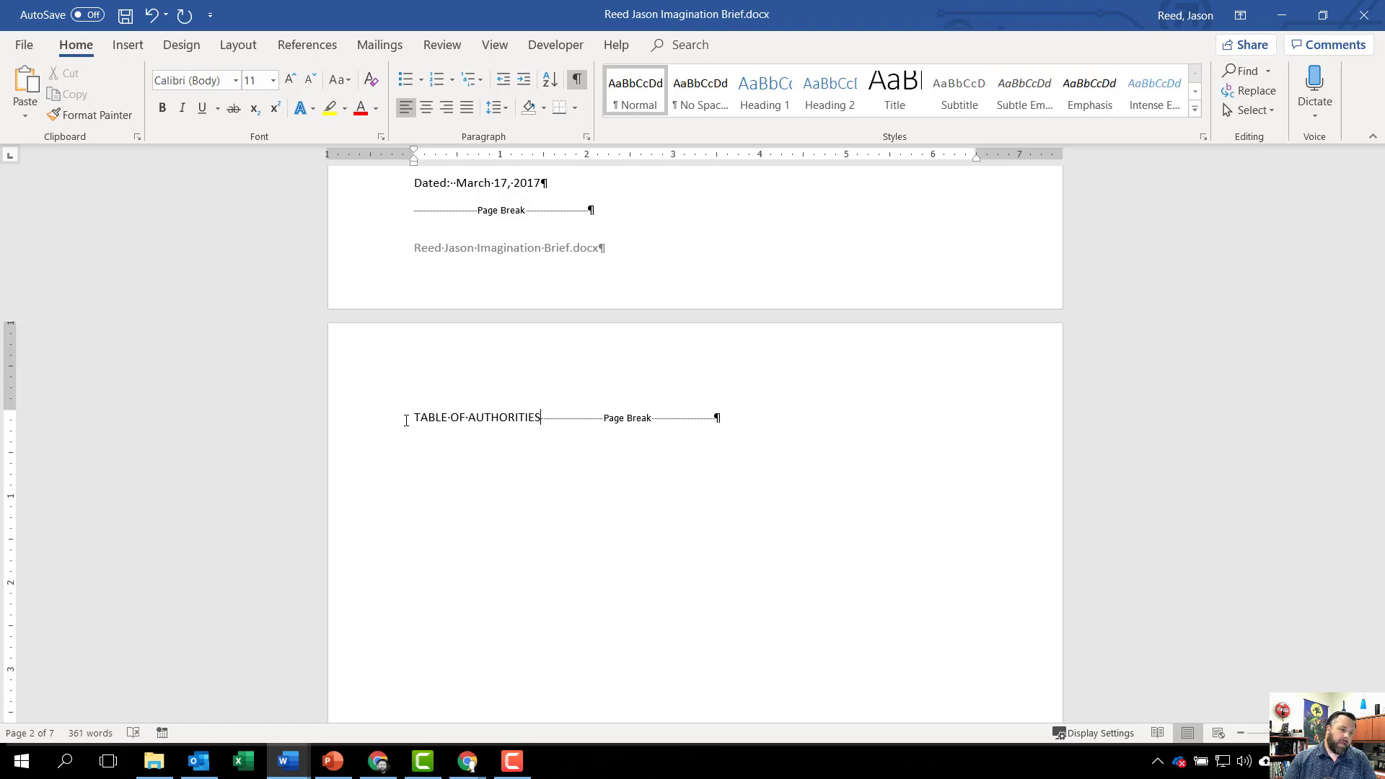
{"action": "key", "text": "Return"}
{"action": "key", "text": "Return"}
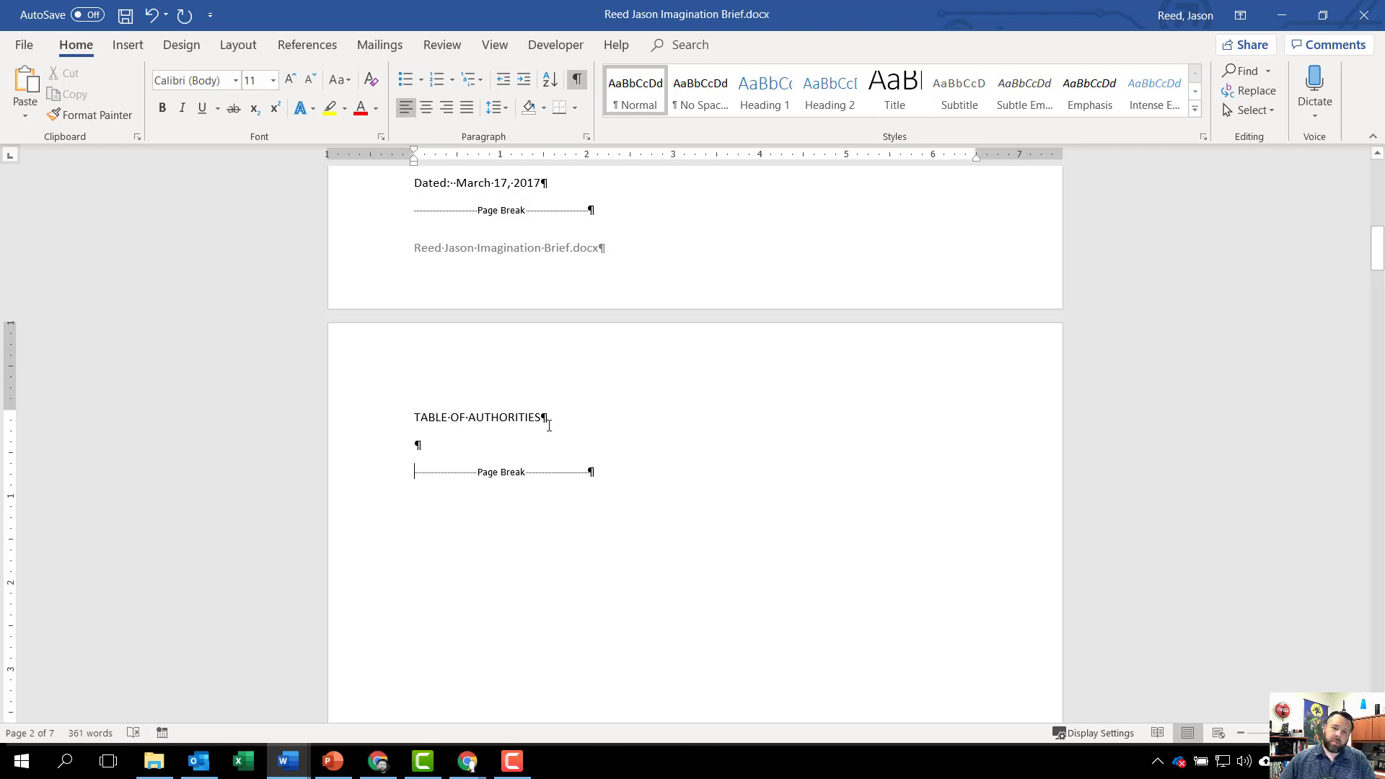
- Format the "TABLE OF AUTHORITIES" heading as 16 pt, bold and centered
{"action": "left_click_drag", "start_coordinate": [523, 417], "coordinate": [420, 424]}
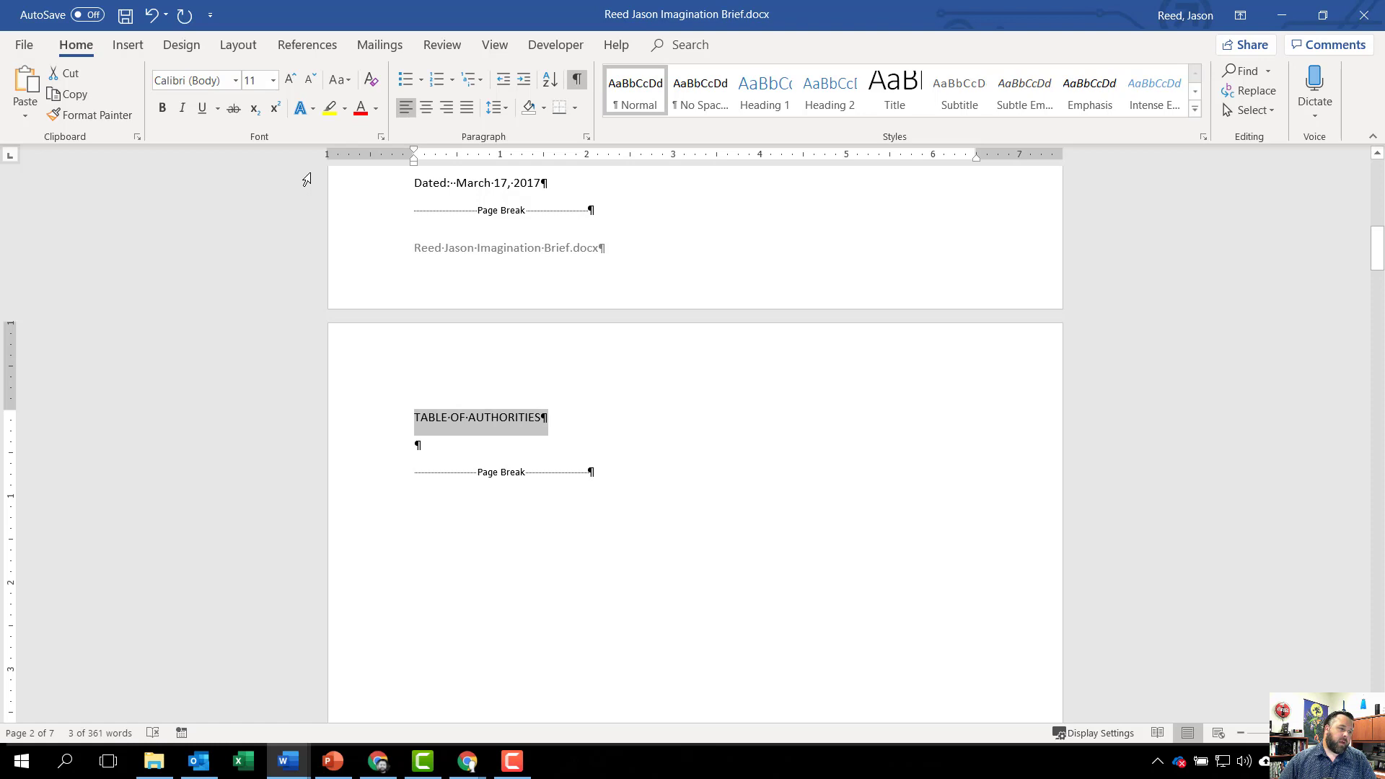
{"action": "left_click", "coordinate": [274, 84]}
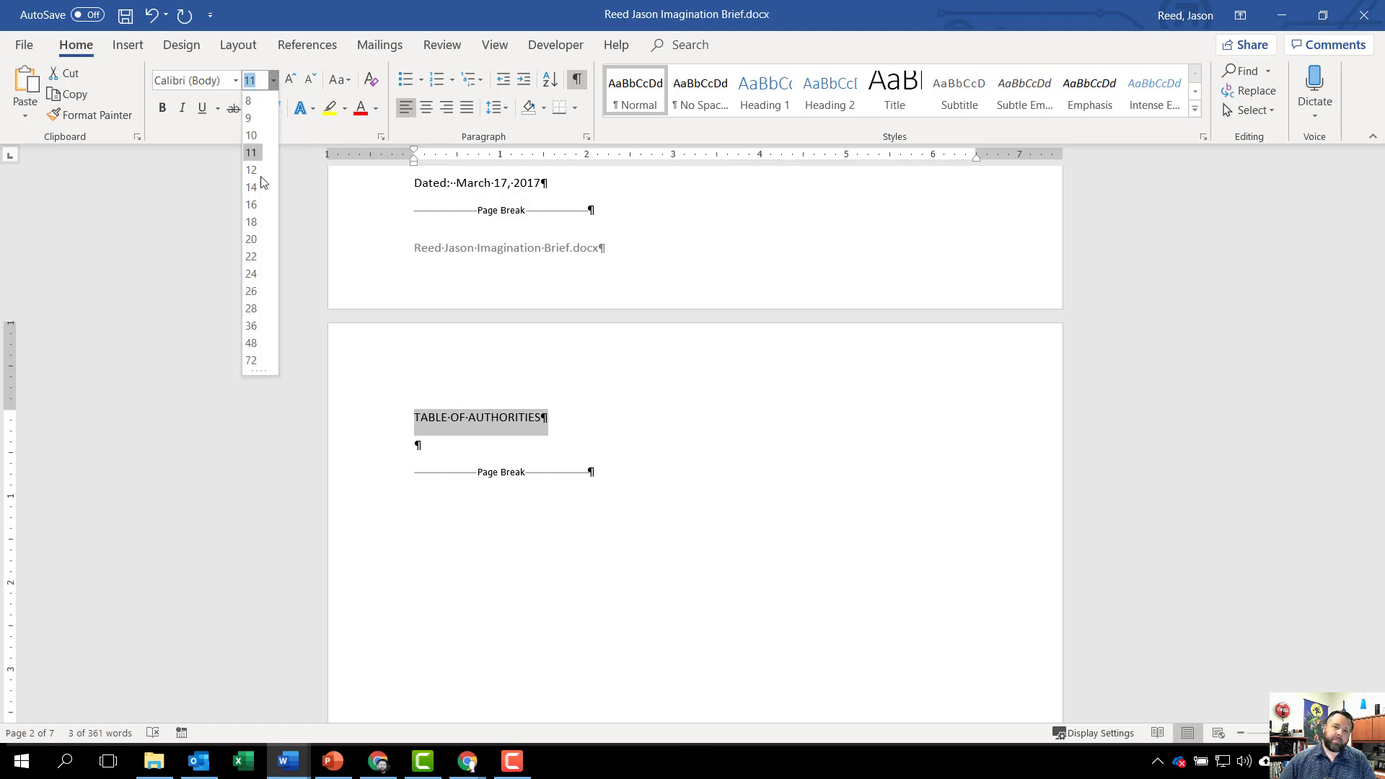
{"action": "left_click", "coordinate": [253, 204]}
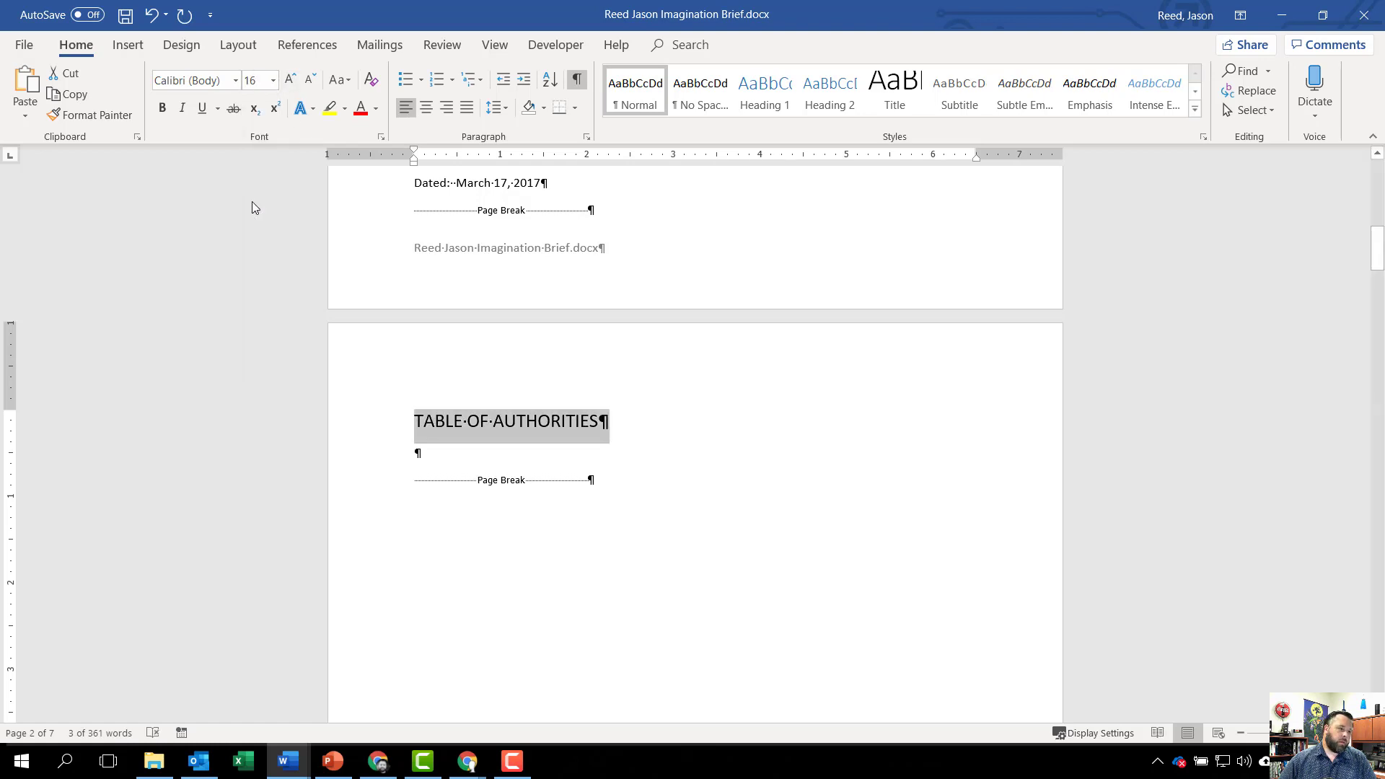
{"action": "left_click", "coordinate": [159, 107]}
{"action": "left_click", "coordinate": [426, 107]}
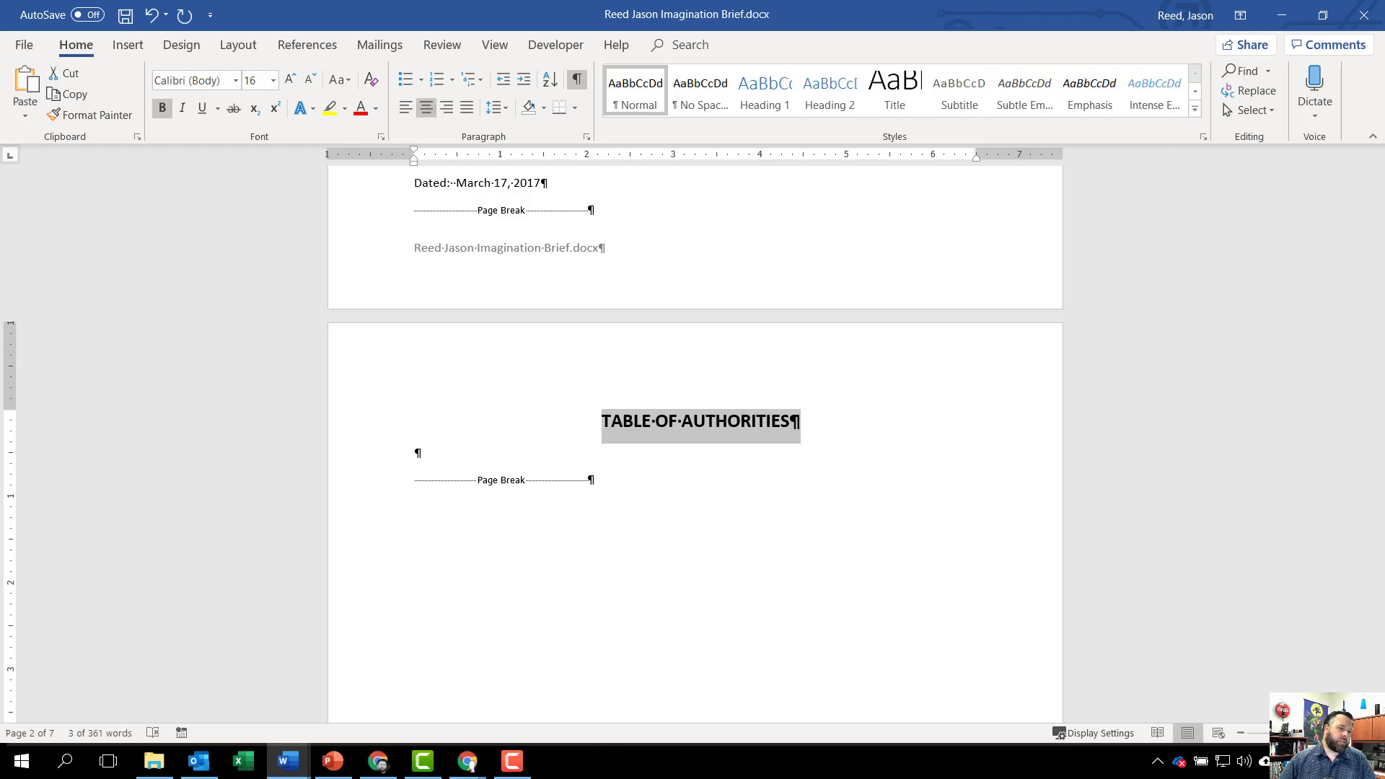
- Insert a table of authorities for all categories in the Formal format, directly before the page break on page 2
{"action": "left_click", "coordinate": [408, 479]}
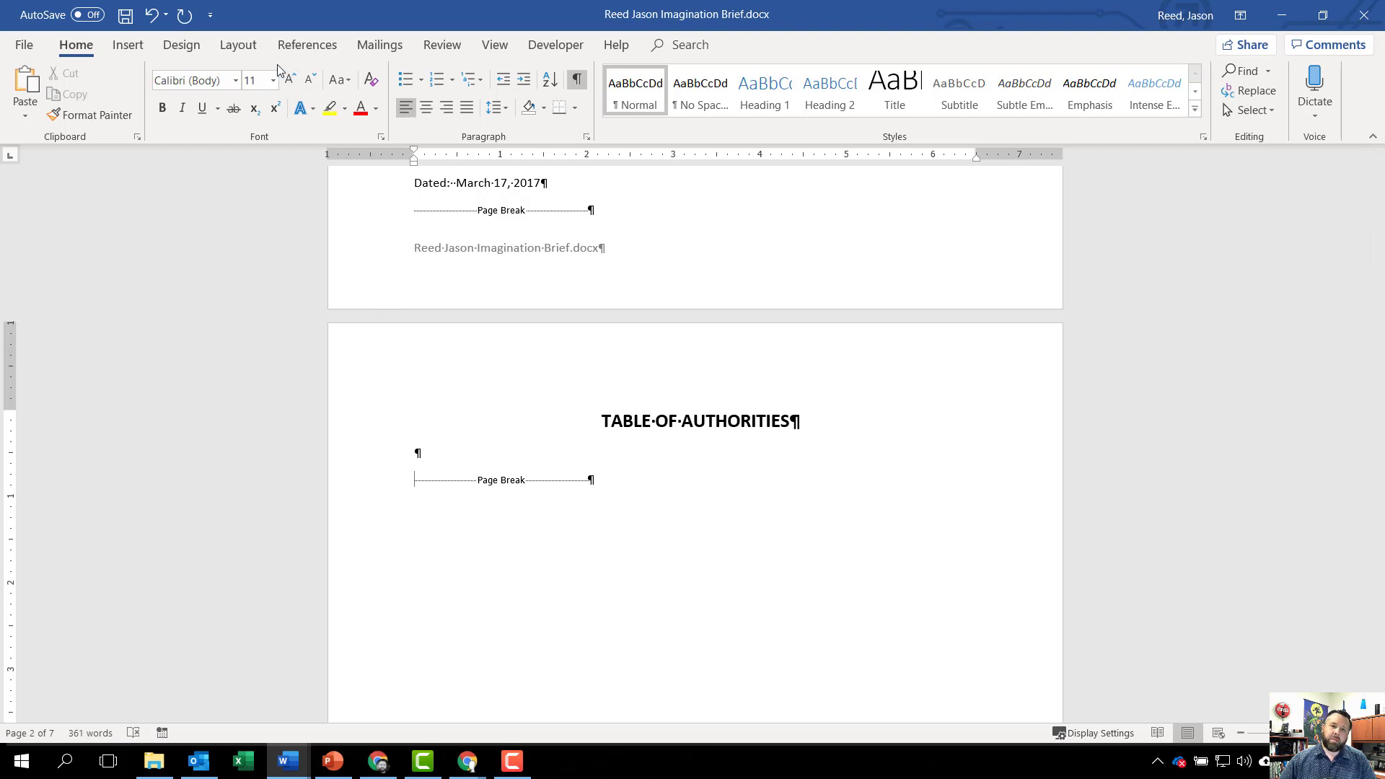
{"action": "left_click", "coordinate": [309, 45]}
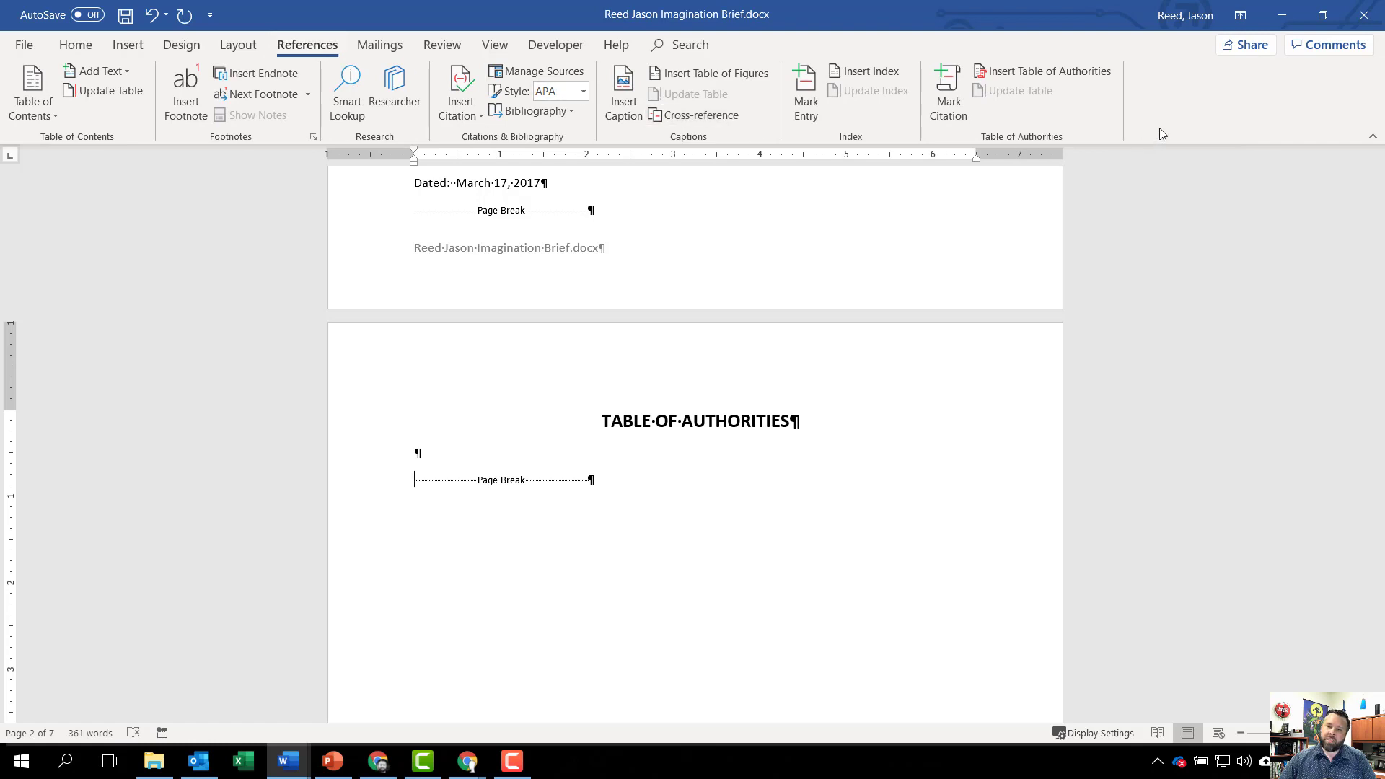
{"action": "left_click", "coordinate": [1040, 72]}
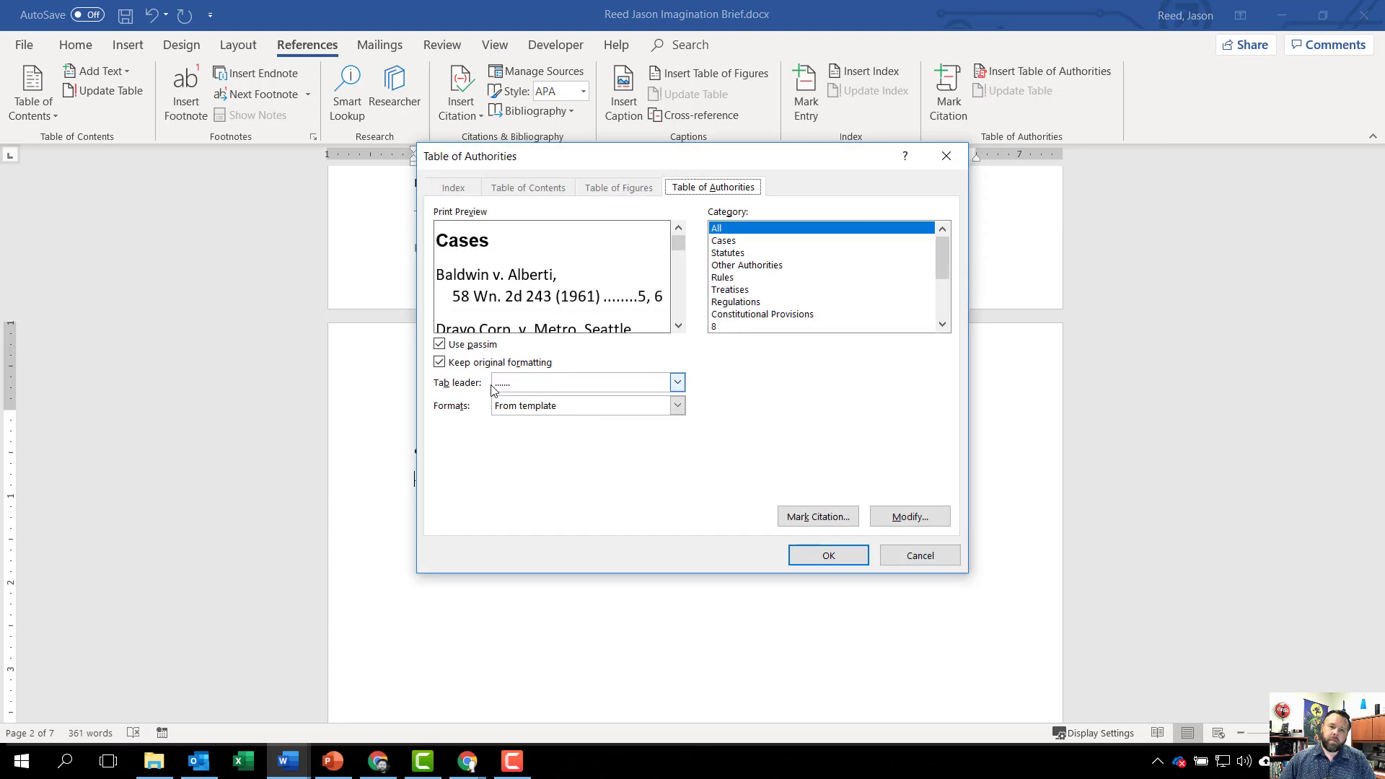
{"action": "left_click", "coordinate": [678, 406]}
{"action": "left_click", "coordinate": [559, 459]}
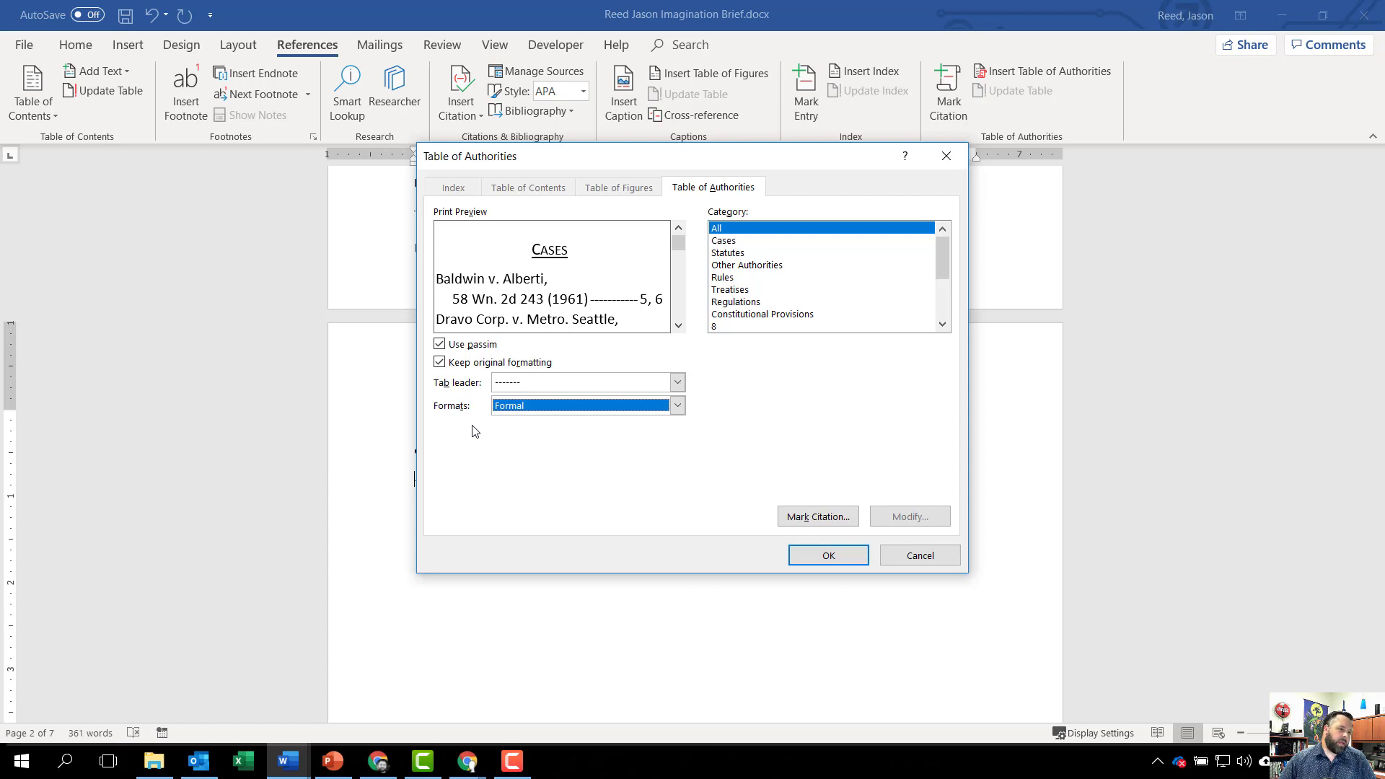
{"action": "left_click", "coordinate": [839, 560]}
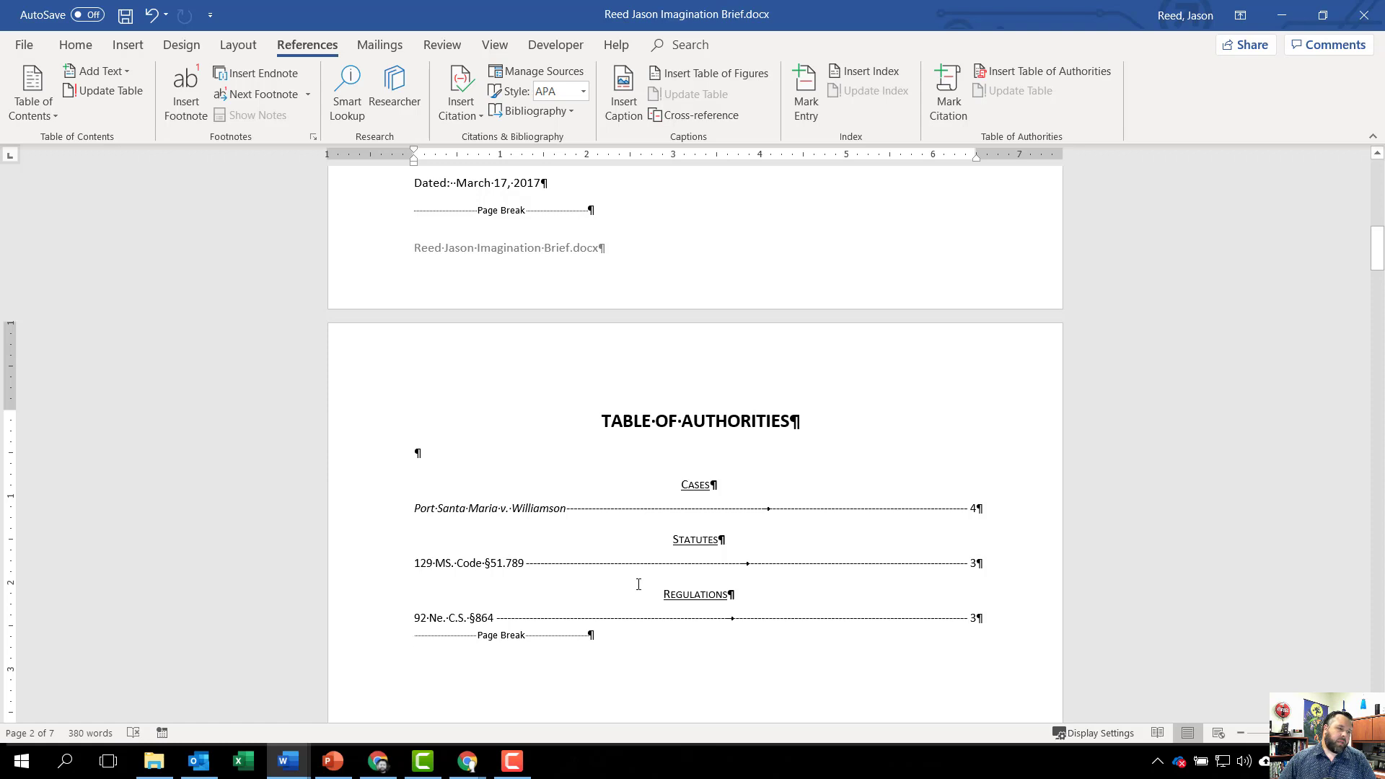
- Set the document's tags to "legal, park trademark" and its subject to "cgs" in the file properties
{"action": "left_click", "coordinate": [20, 47]}
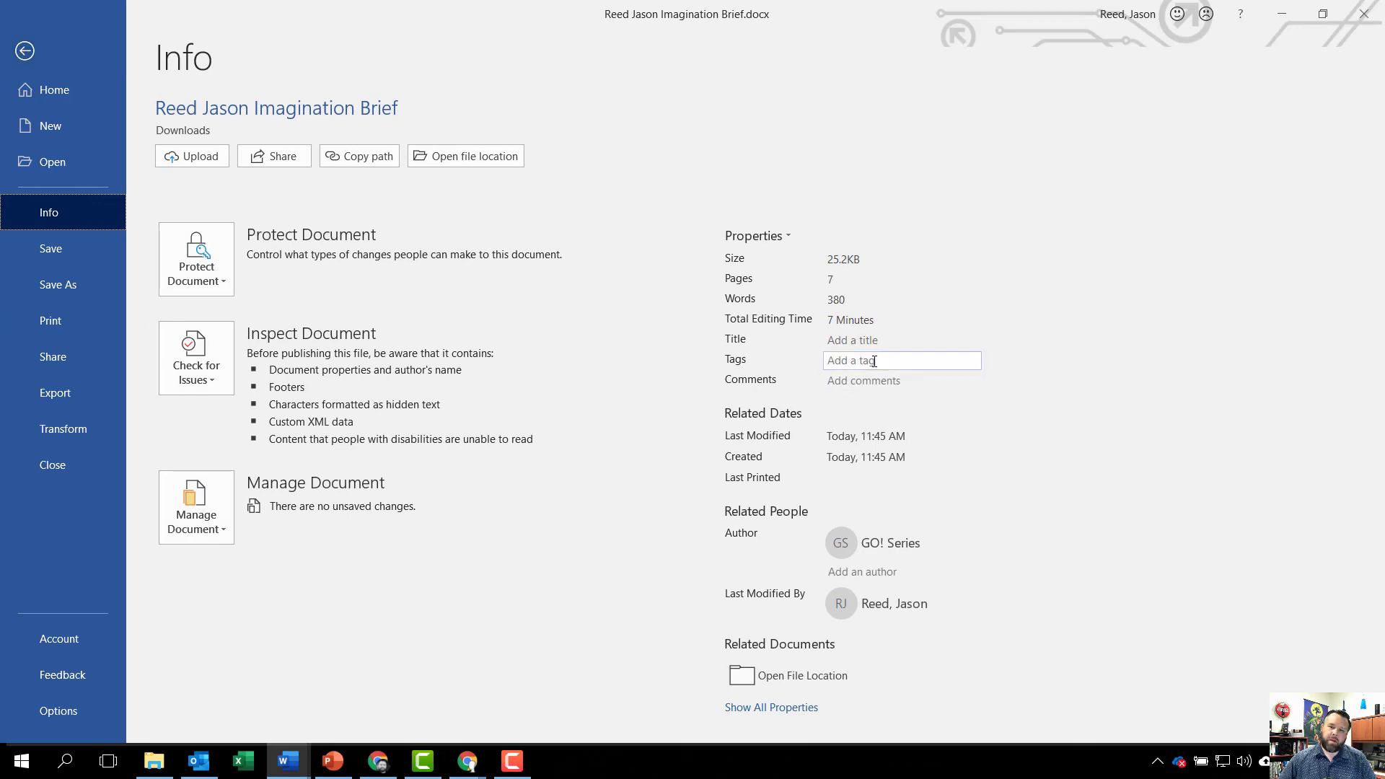
{"action": "left_click", "coordinate": [768, 707]}
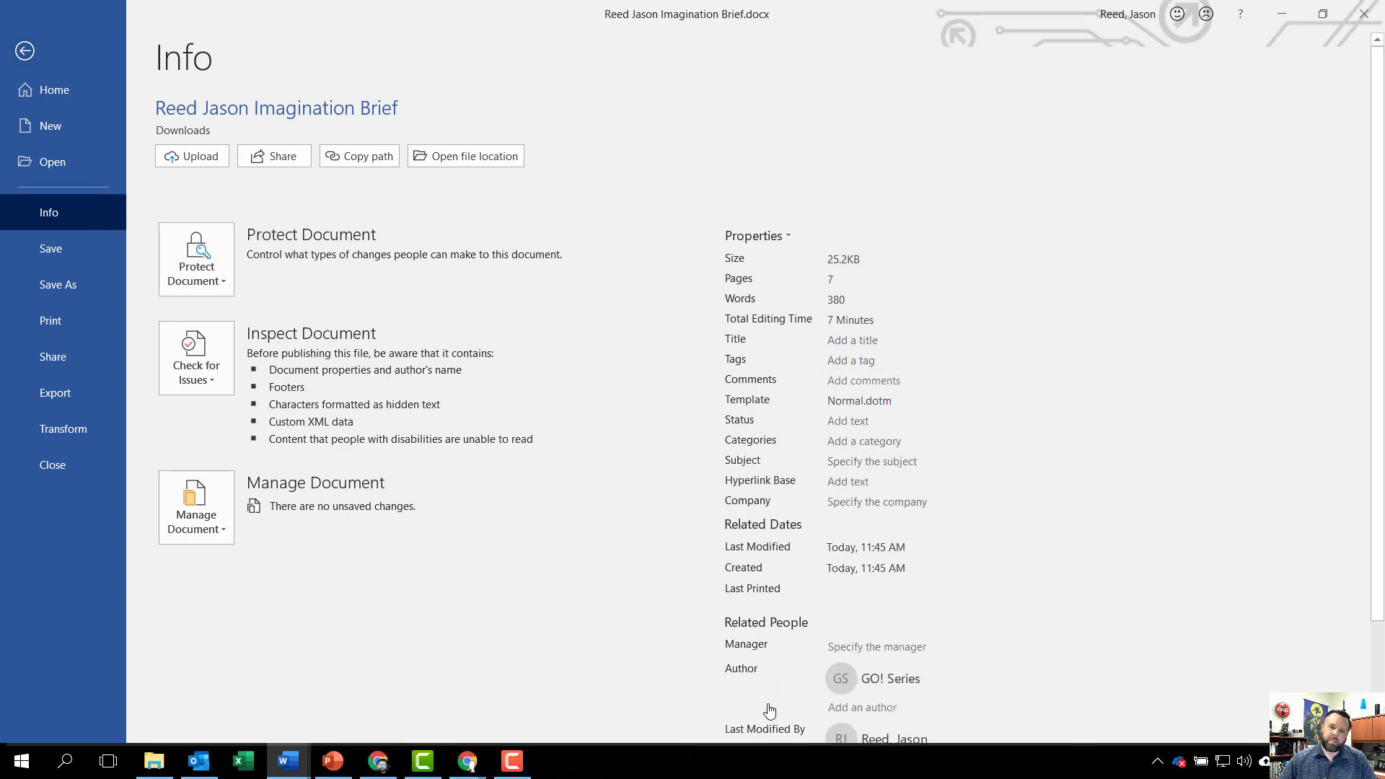
{"action": "left_click", "coordinate": [838, 358]}
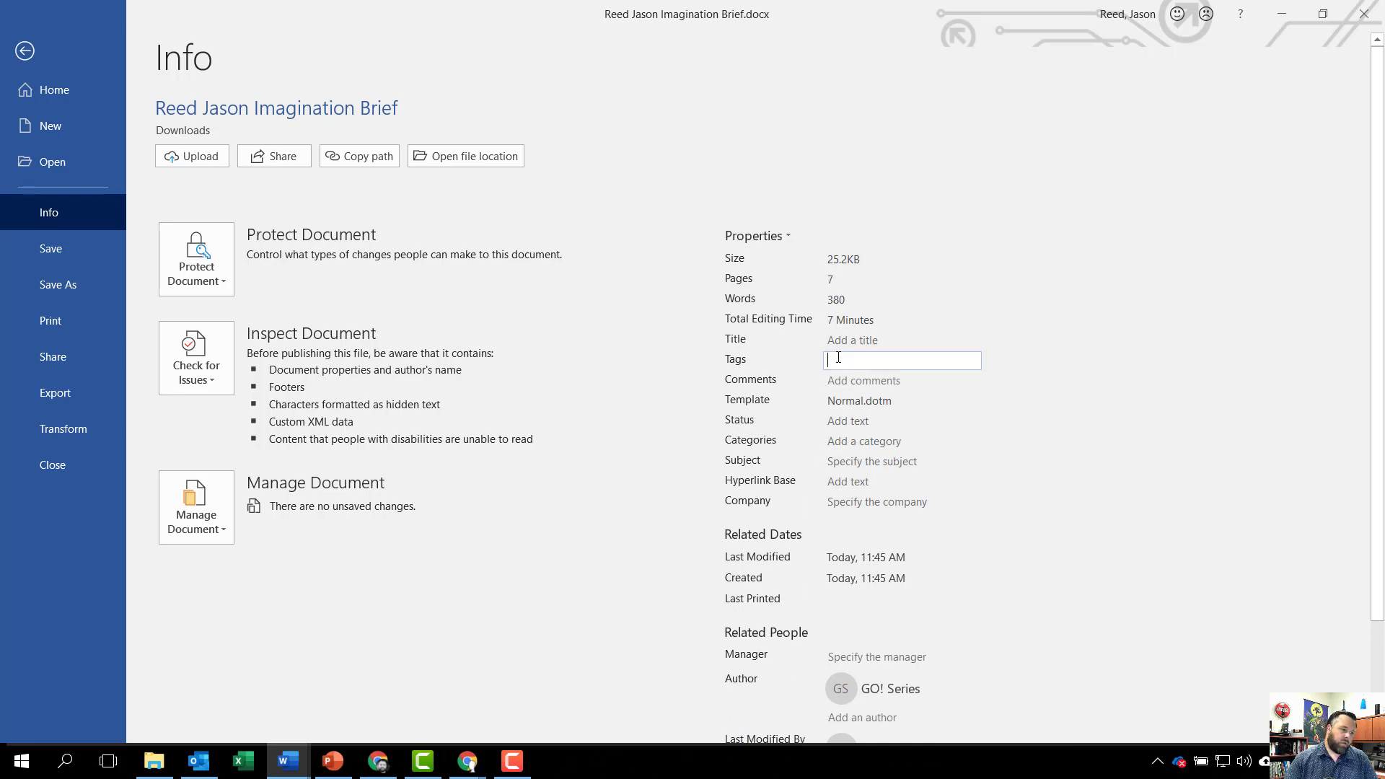
{"action": "type", "text": "lega"}
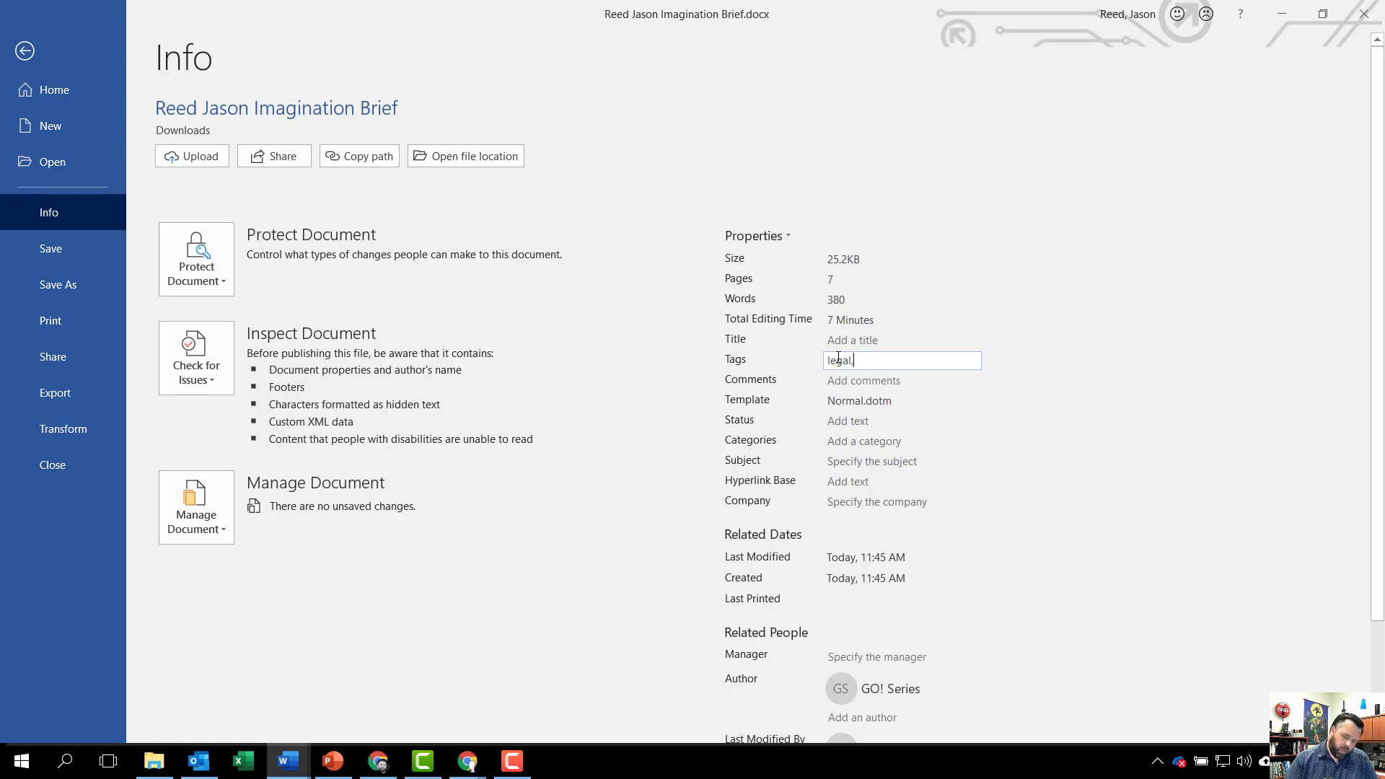
{"action": "type", "text": "l, pa"}
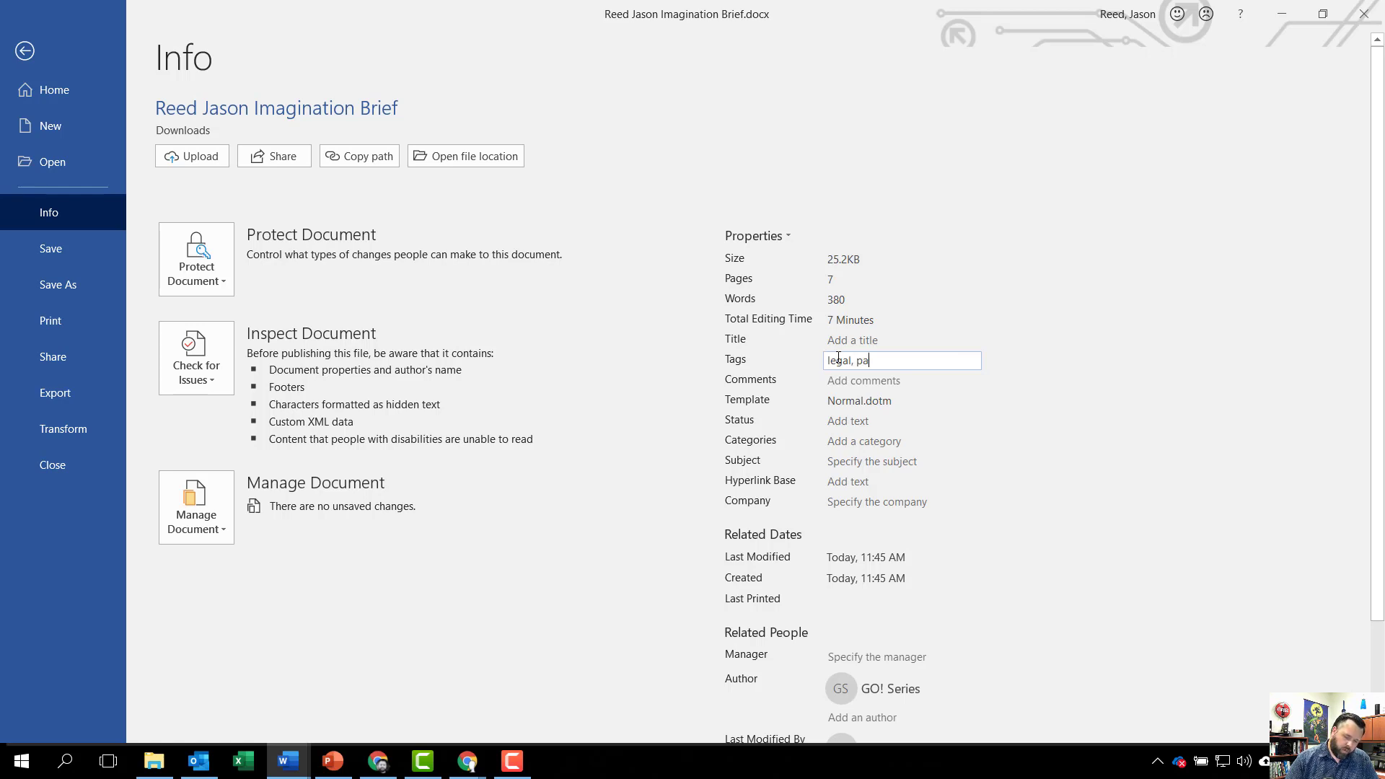
{"action": "type", "text": "rk trafem"}
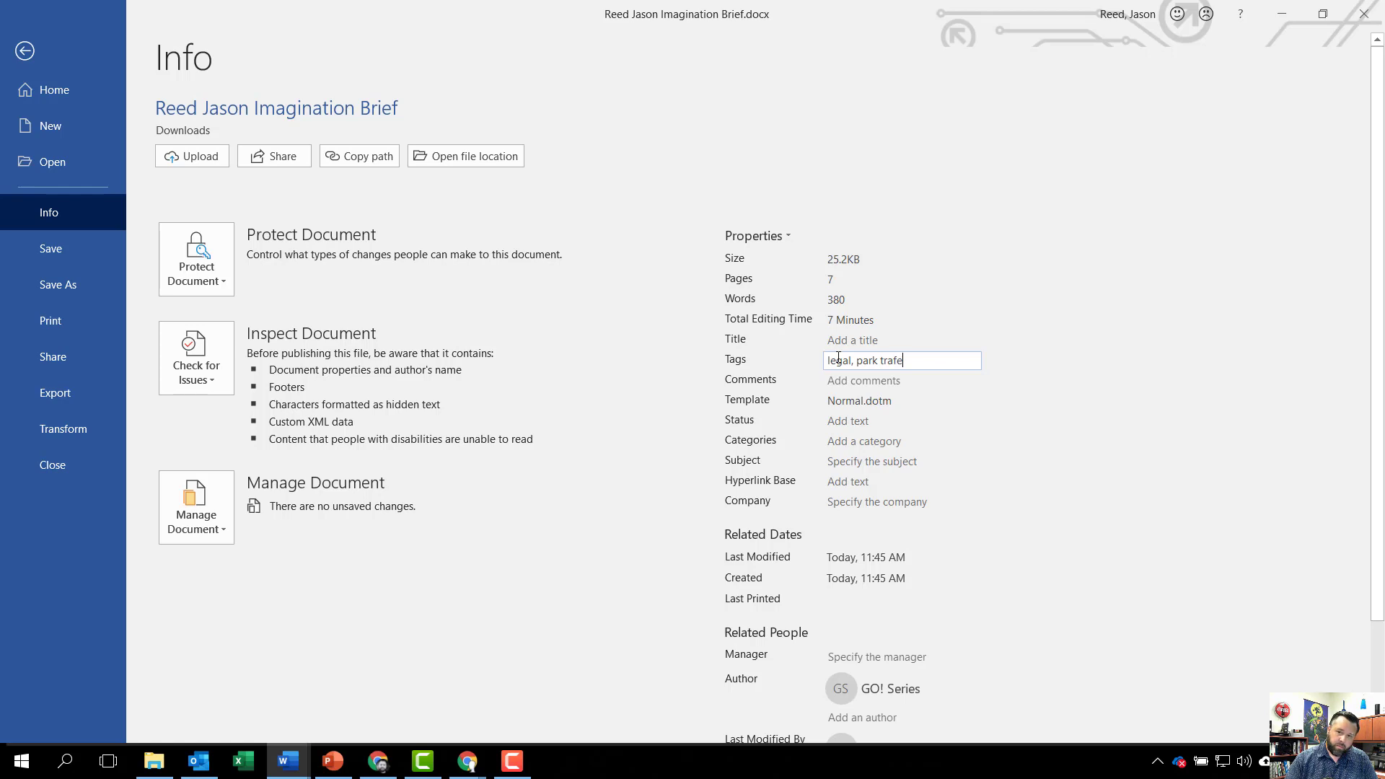
{"action": "key", "text": "BackSpace"}
{"action": "key", "text": "BackSpace"}
{"action": "type", "text": "demark"}
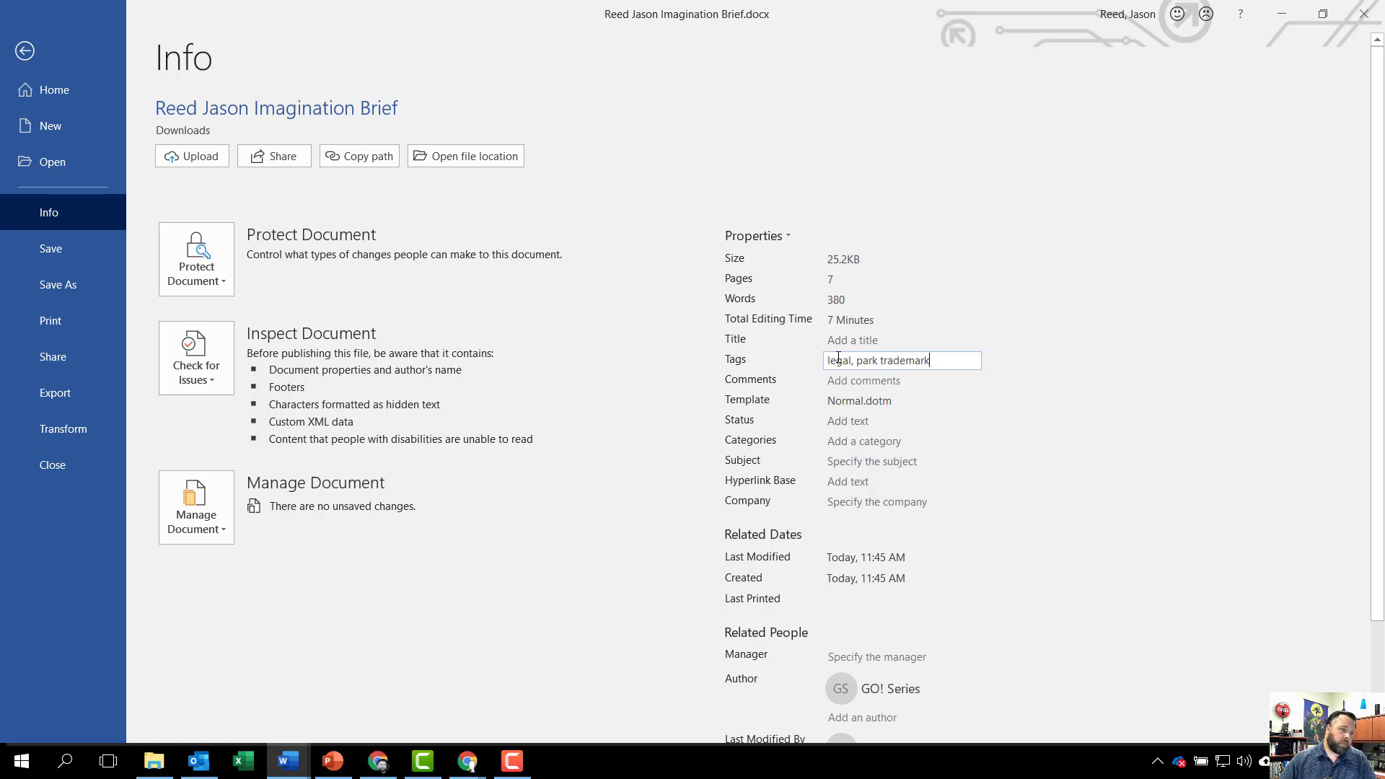
{"action": "left_click", "coordinate": [861, 463]}
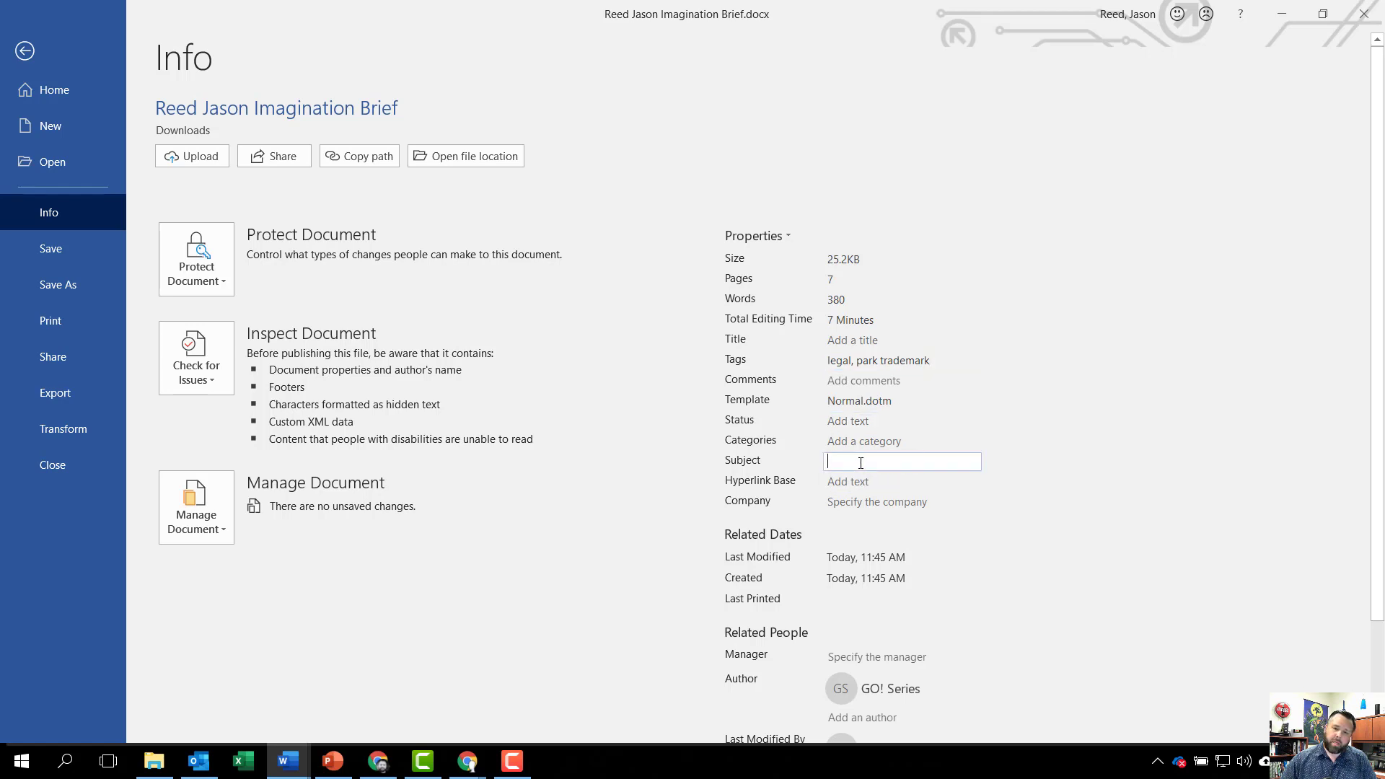
{"action": "type", "text": "cgs"}
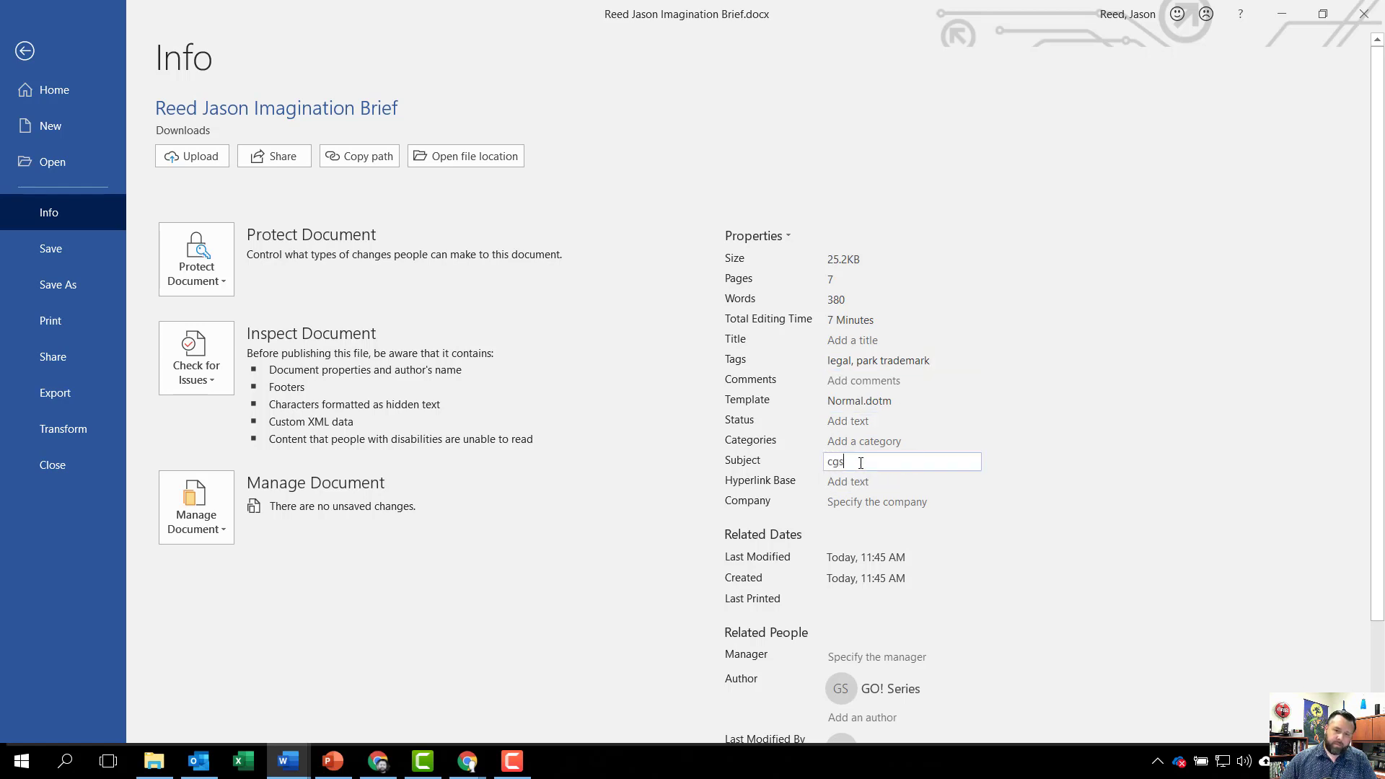
- Remove "GO! Series" as the document's author and enter the student's full name as the new author
{"action": "scroll", "coordinate": [865, 479], "scroll_direction": "down", "scroll_amount": 1}
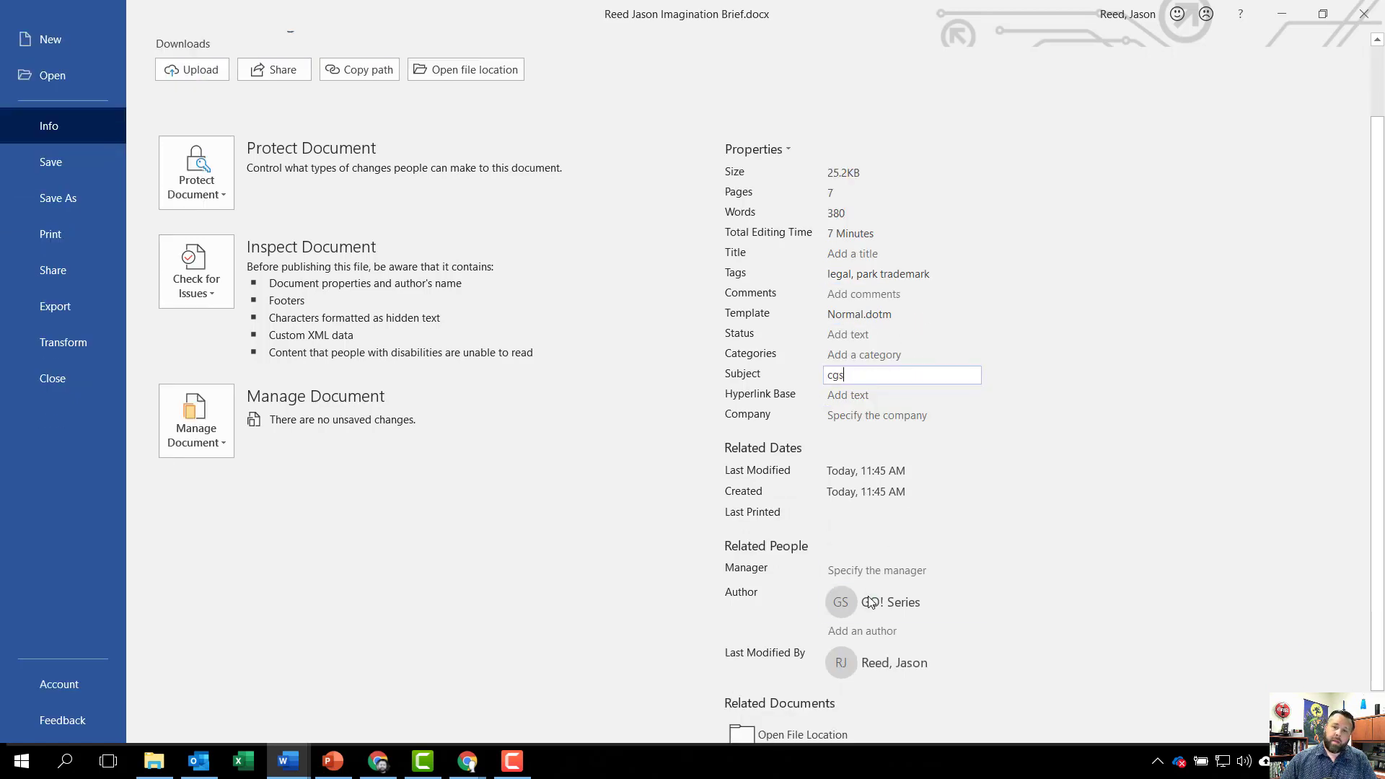
{"action": "right_click", "coordinate": [908, 607]}
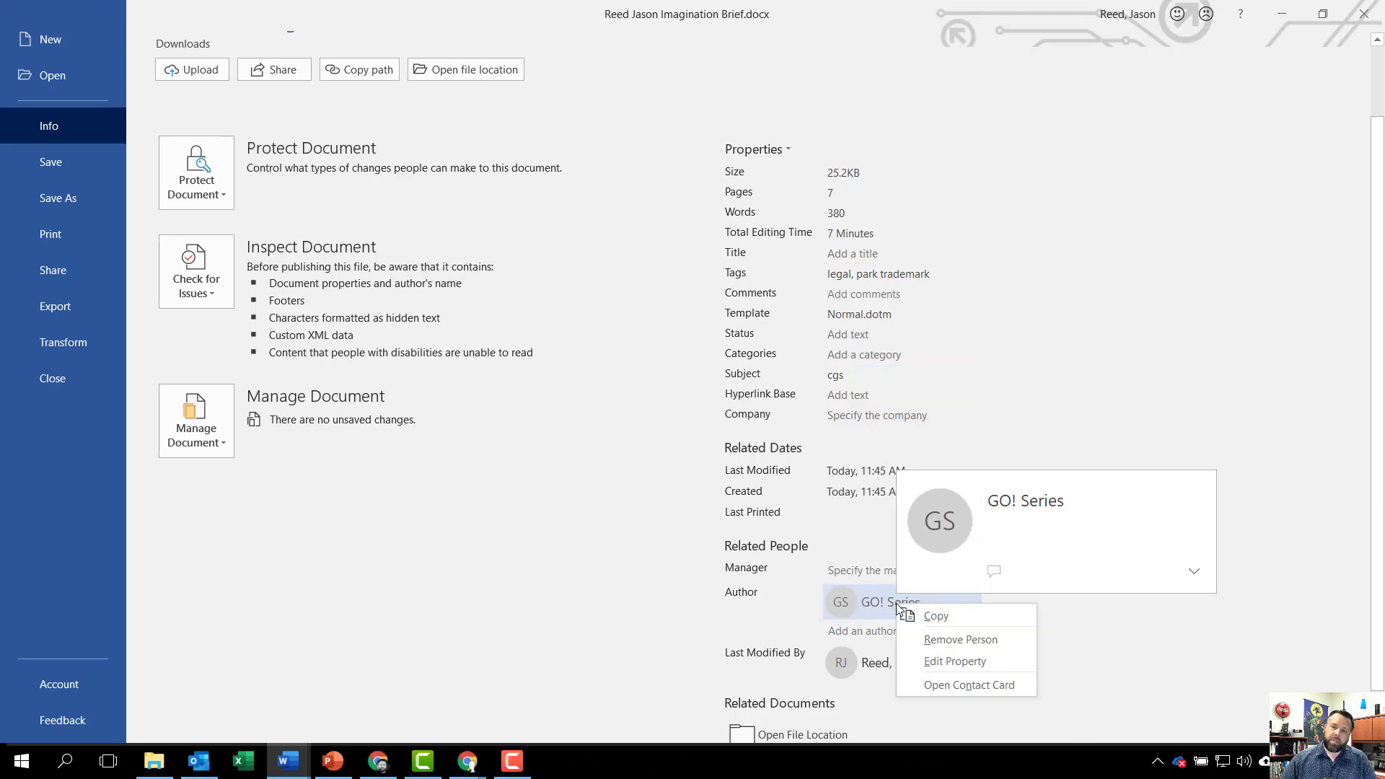
{"action": "left_click", "coordinate": [945, 639]}
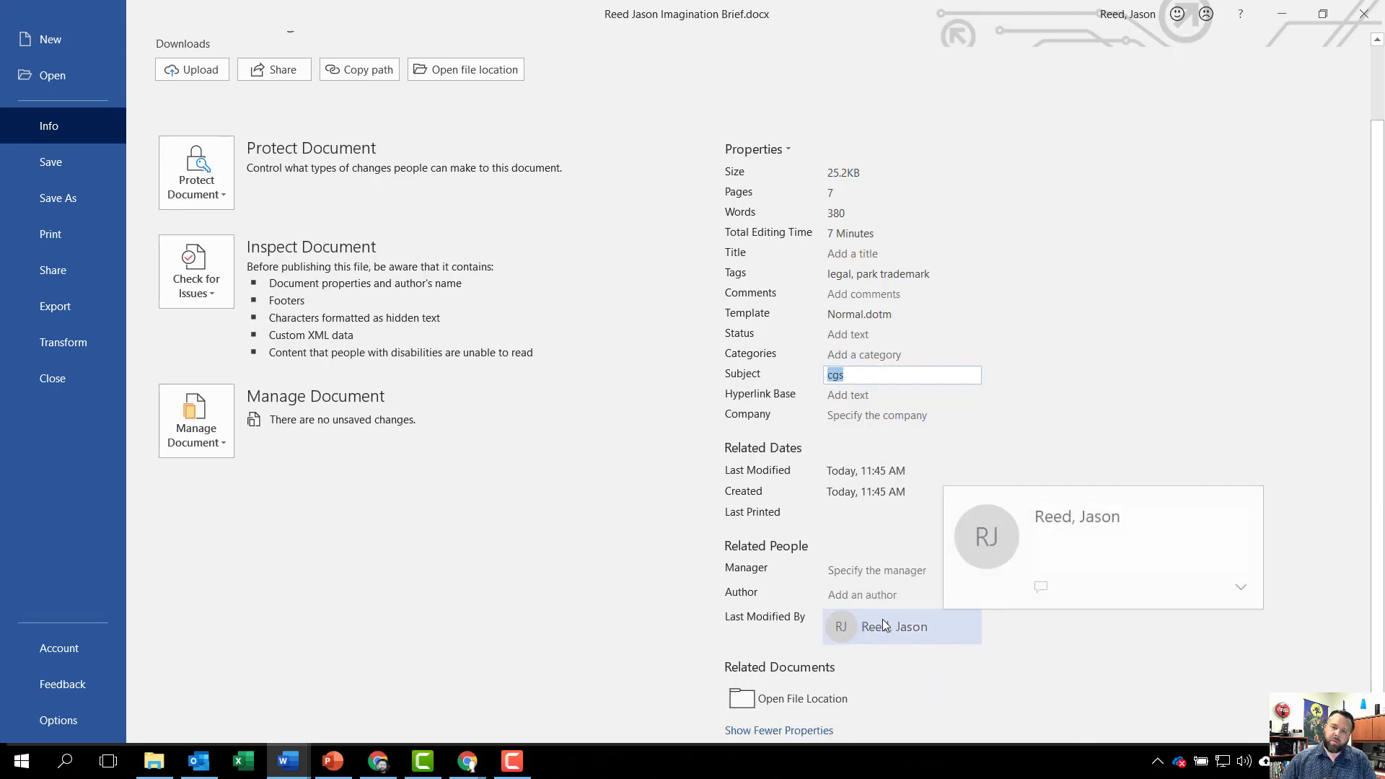
{"action": "left_click", "coordinate": [864, 594]}
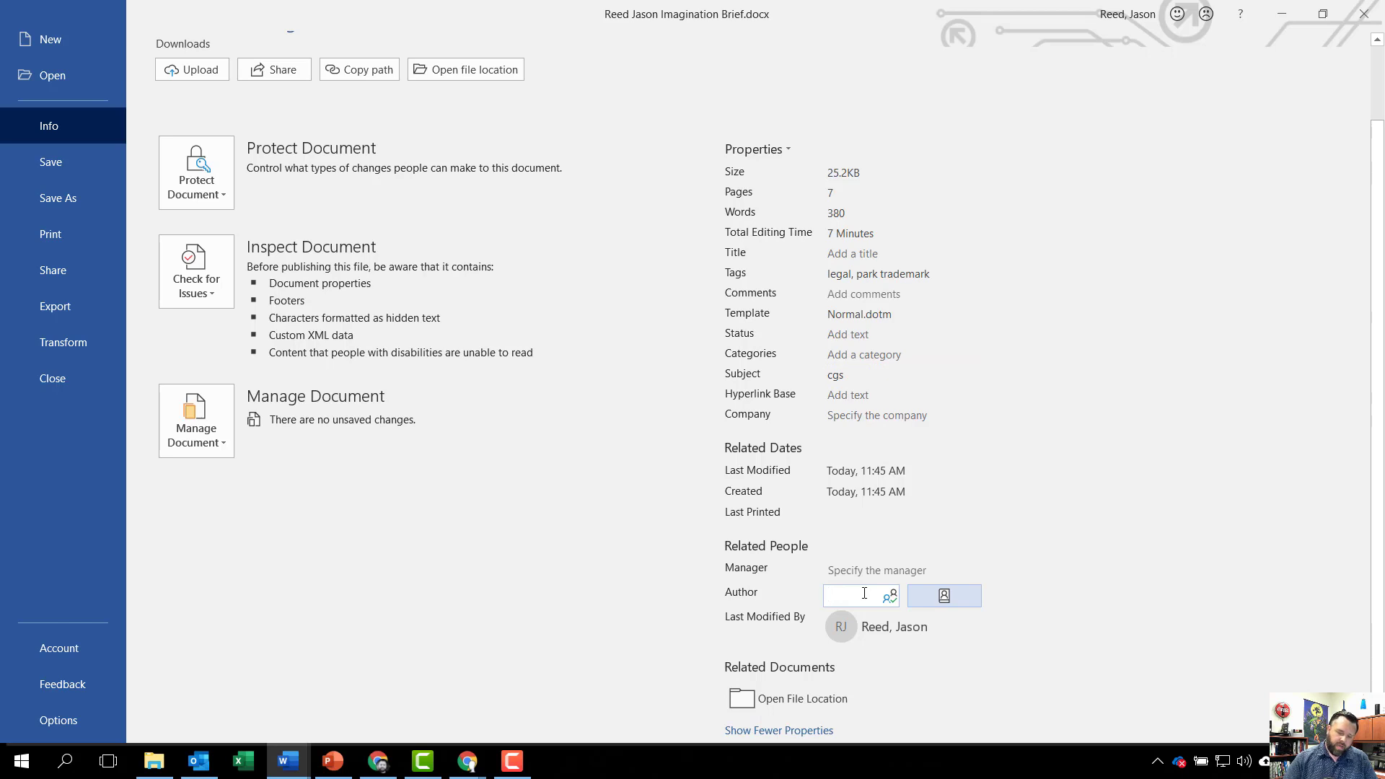
{"action": "type", "text": "Jason Reed"}
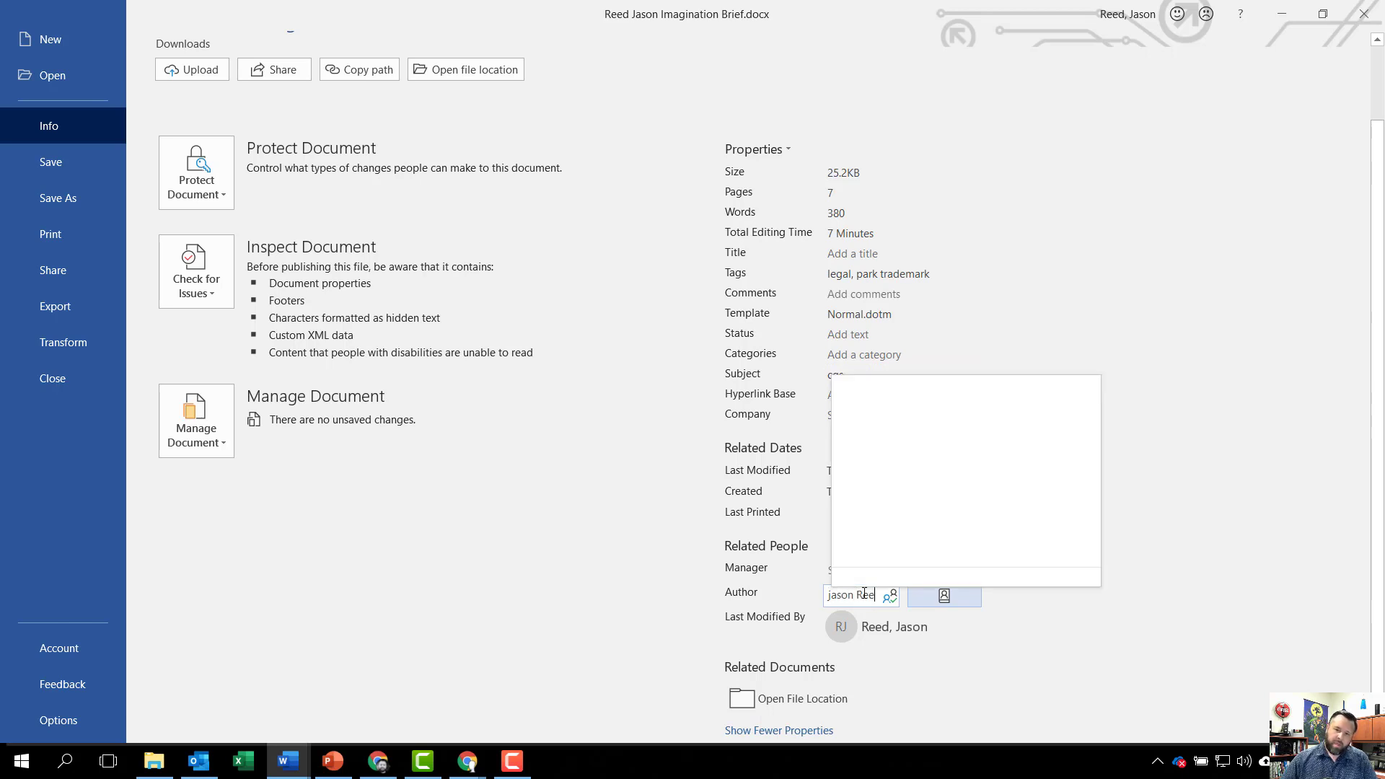
{"action": "left_click", "coordinate": [906, 410]}
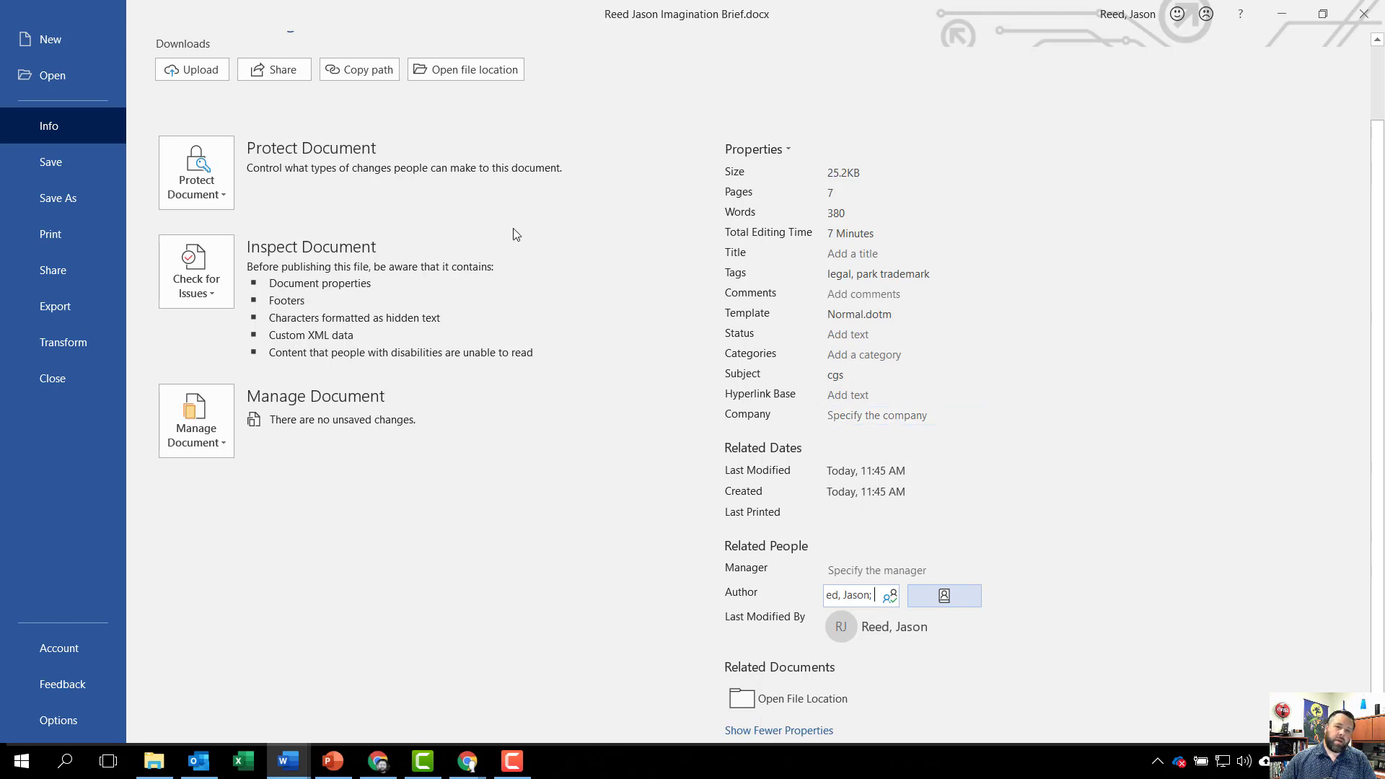
- Save the brief with its updated properties and reopen the document information
{"action": "left_click", "coordinate": [54, 162]}
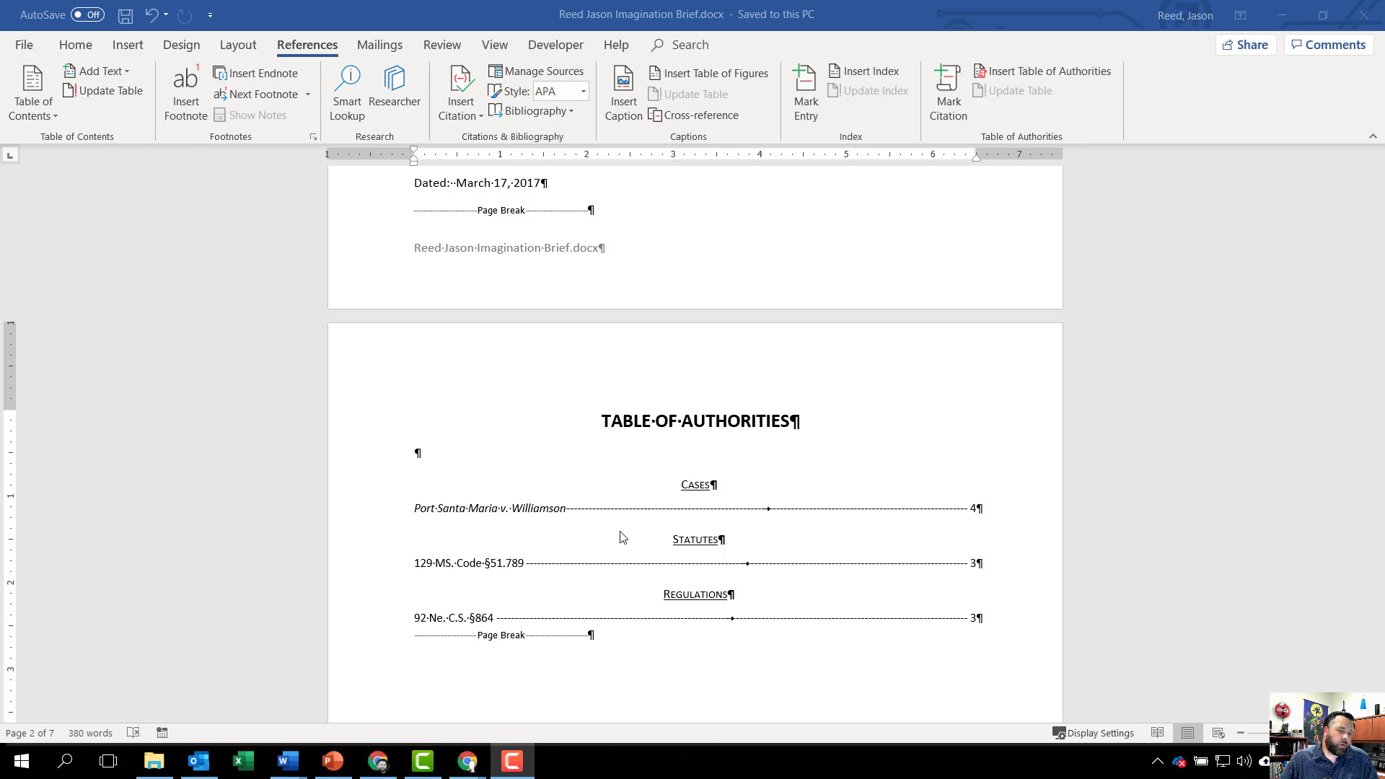
{"action": "left_click", "coordinate": [21, 49]}
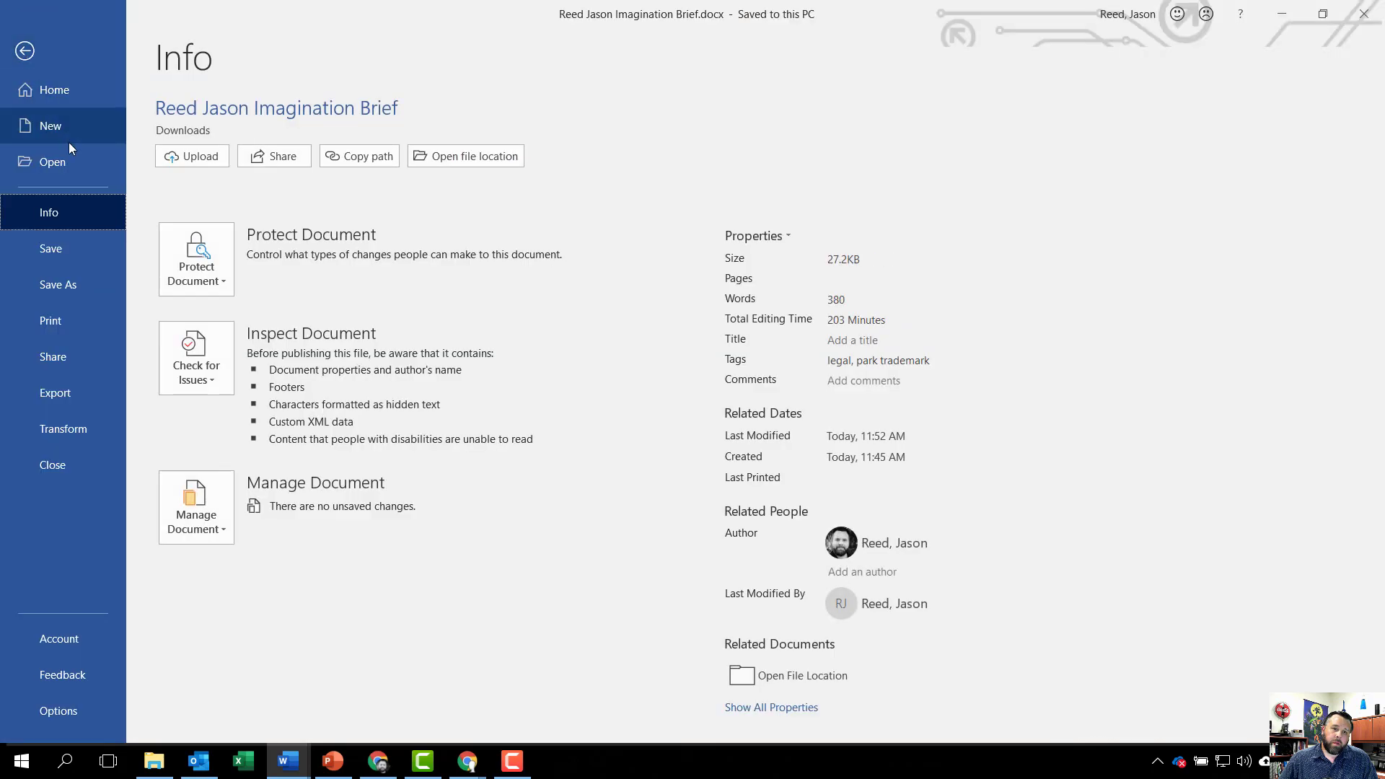
{"action": "left_click", "coordinate": [59, 238]}
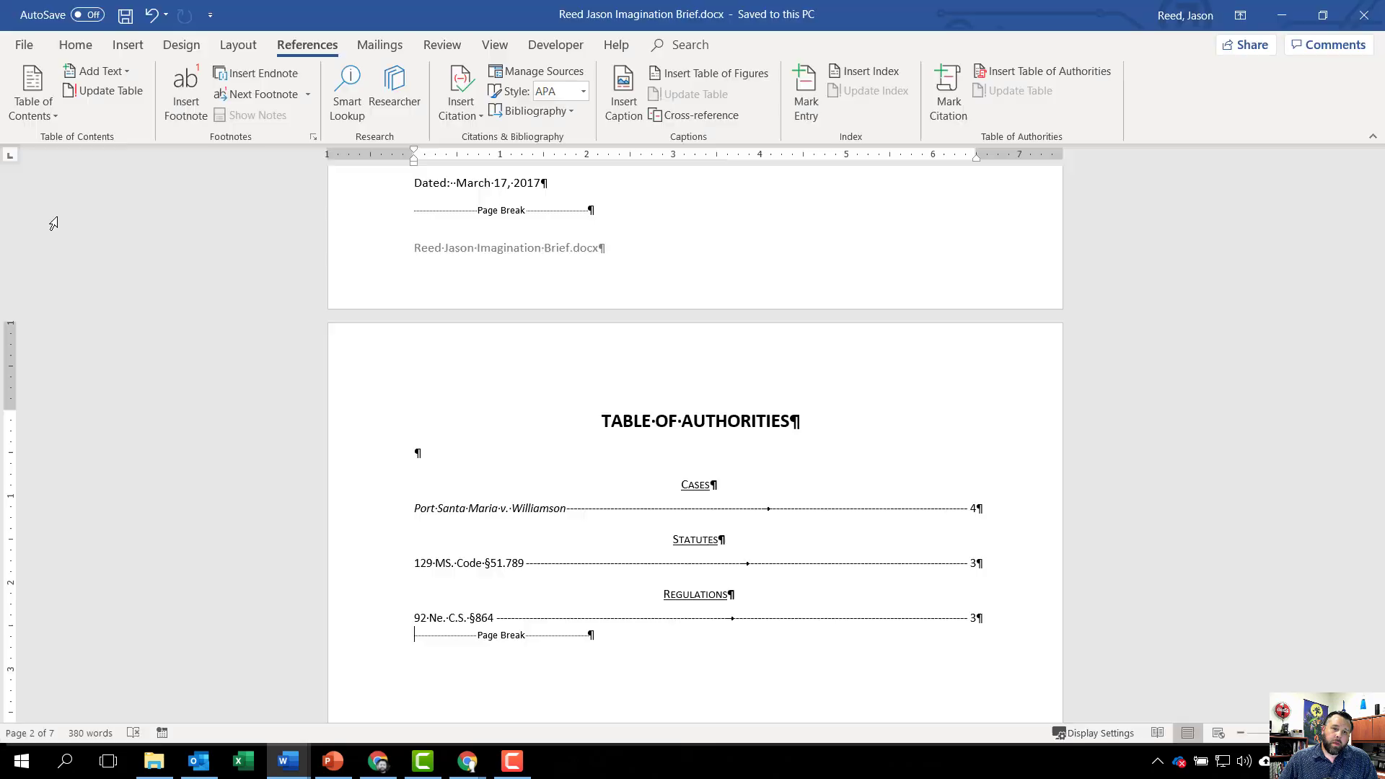
{"action": "left_click", "coordinate": [24, 45]}
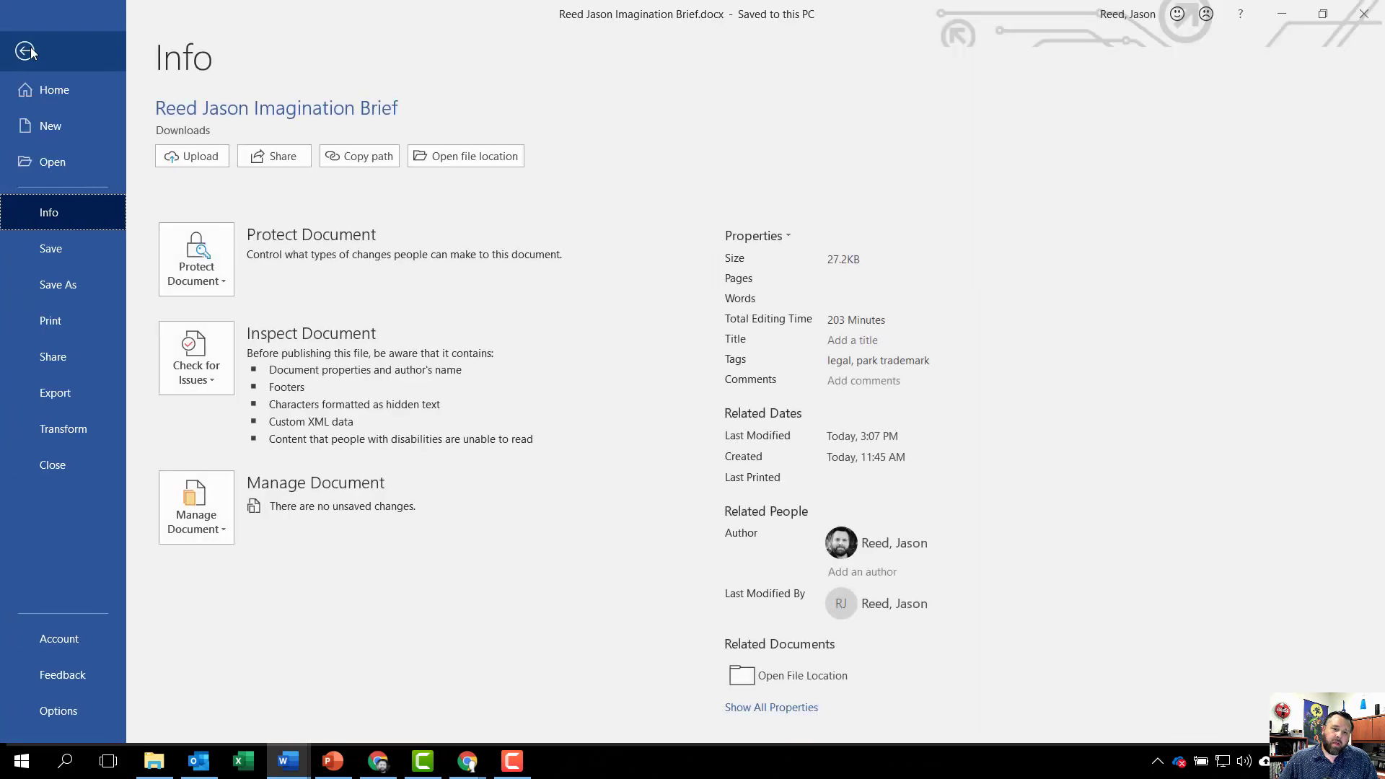
- Close the brief and open w12G_Park_Letter.docx from the Downloads folder with editing enabled
{"action": "left_click", "coordinate": [54, 466]}
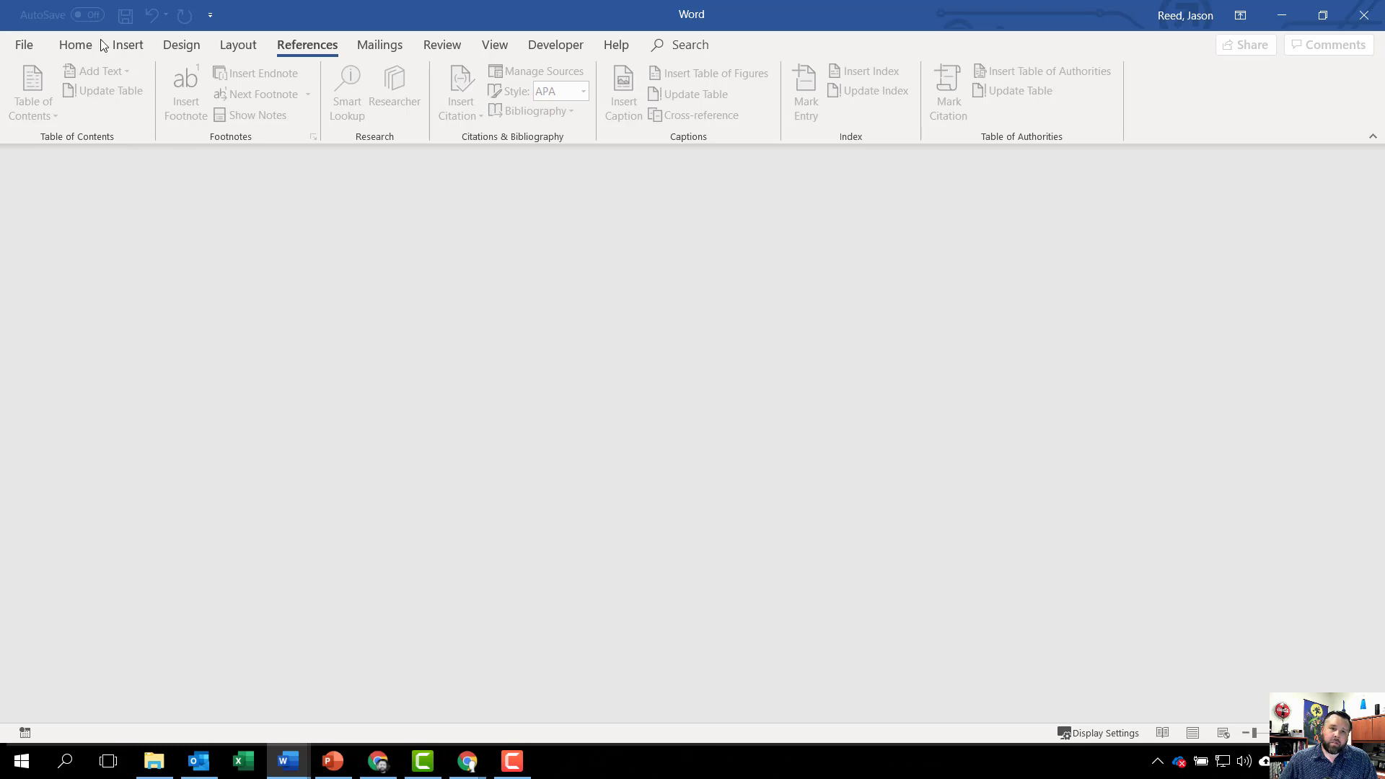
{"action": "left_click", "coordinate": [24, 48]}
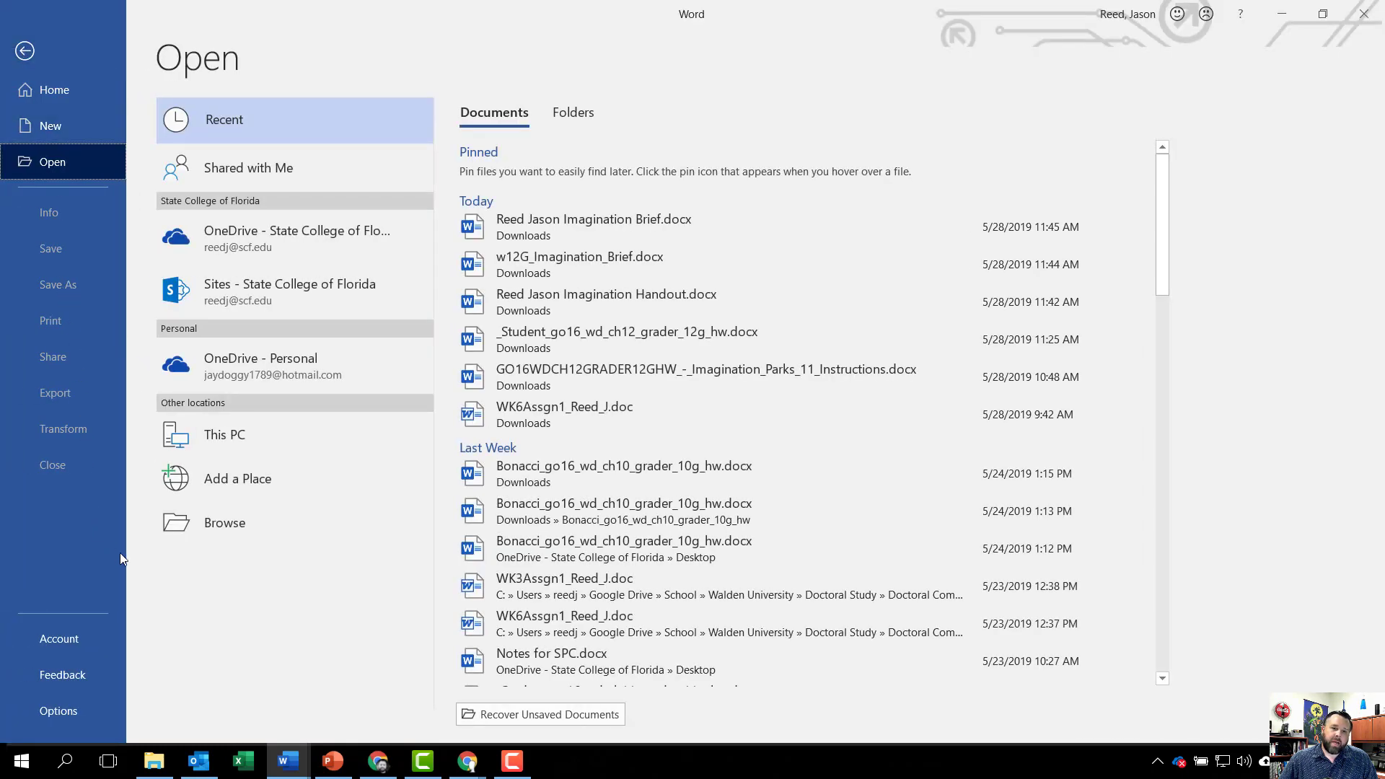
{"action": "left_click", "coordinate": [210, 522]}
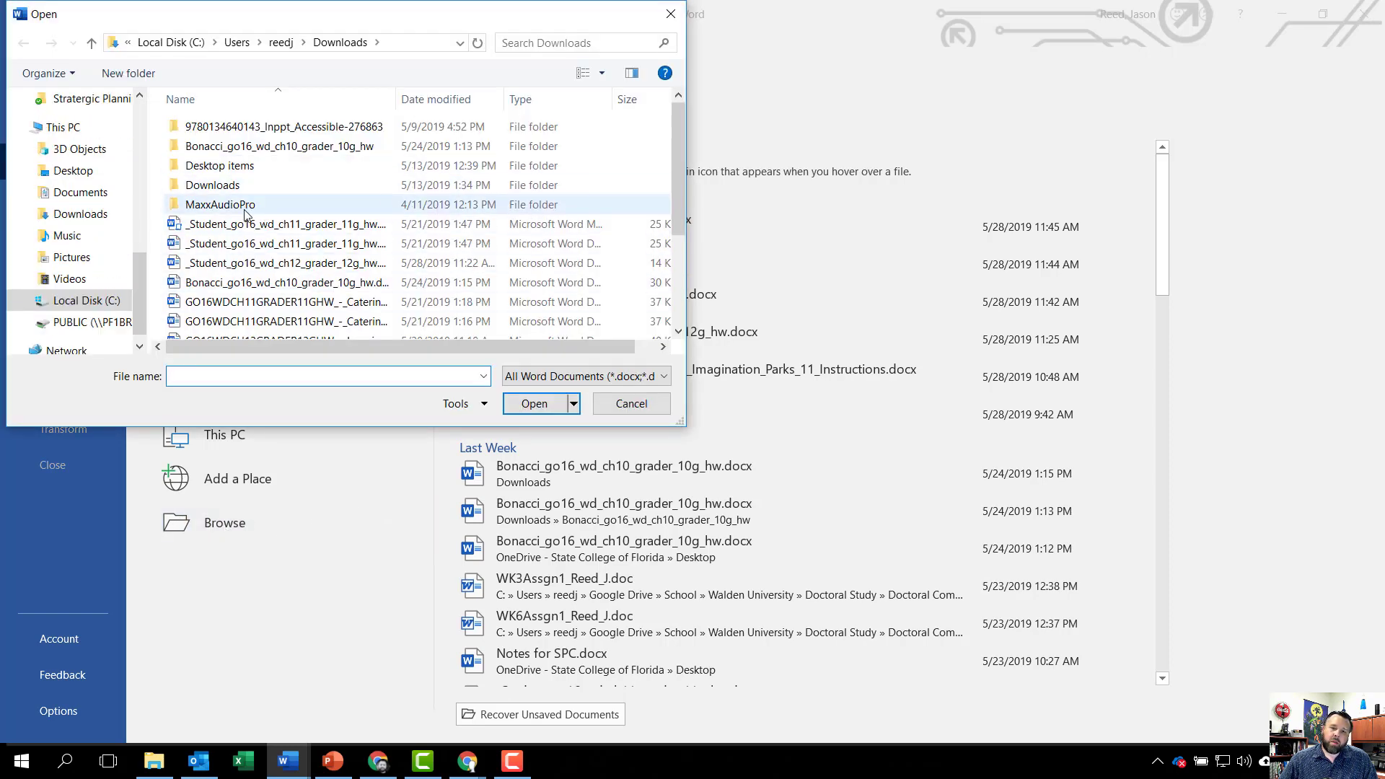
{"action": "scroll", "coordinate": [288, 231], "scroll_direction": "down", "scroll_amount": 3}
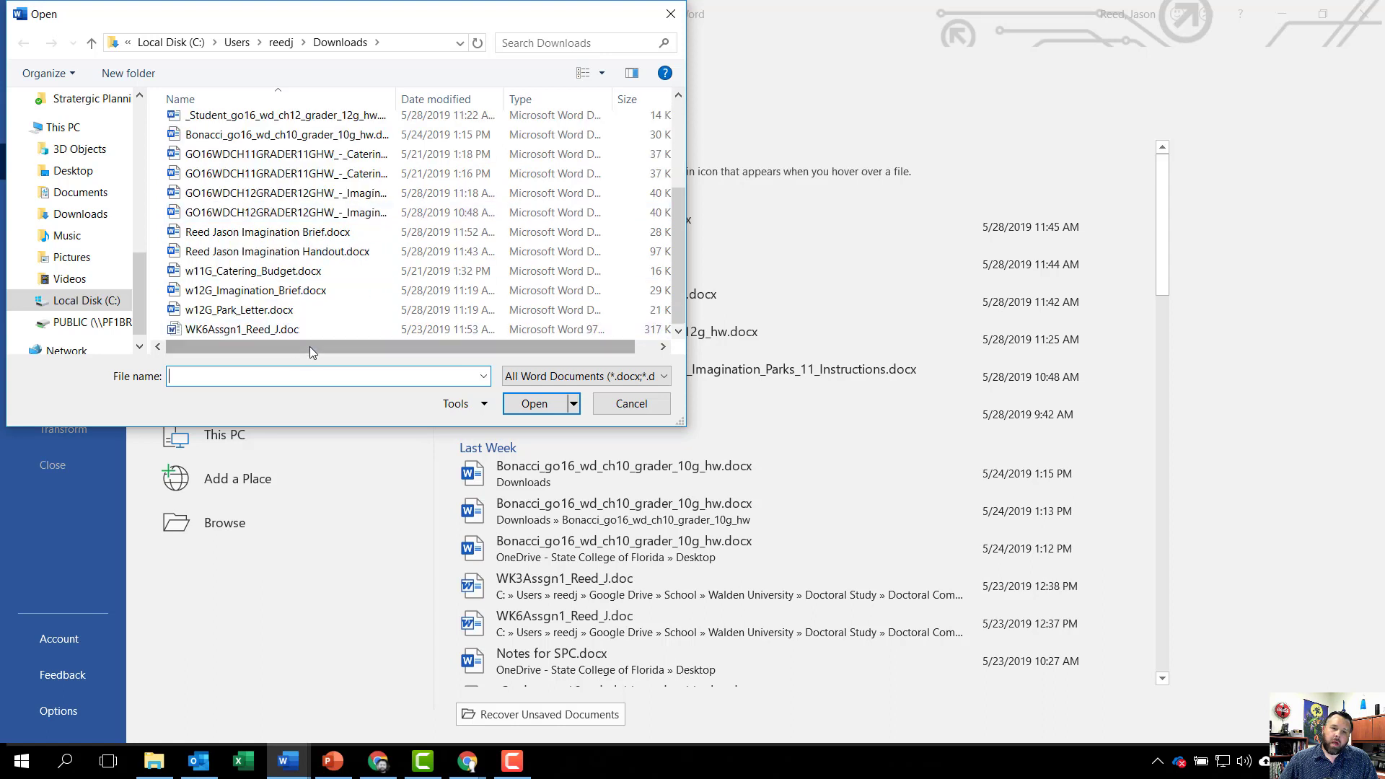
{"action": "left_click", "coordinate": [256, 315]}
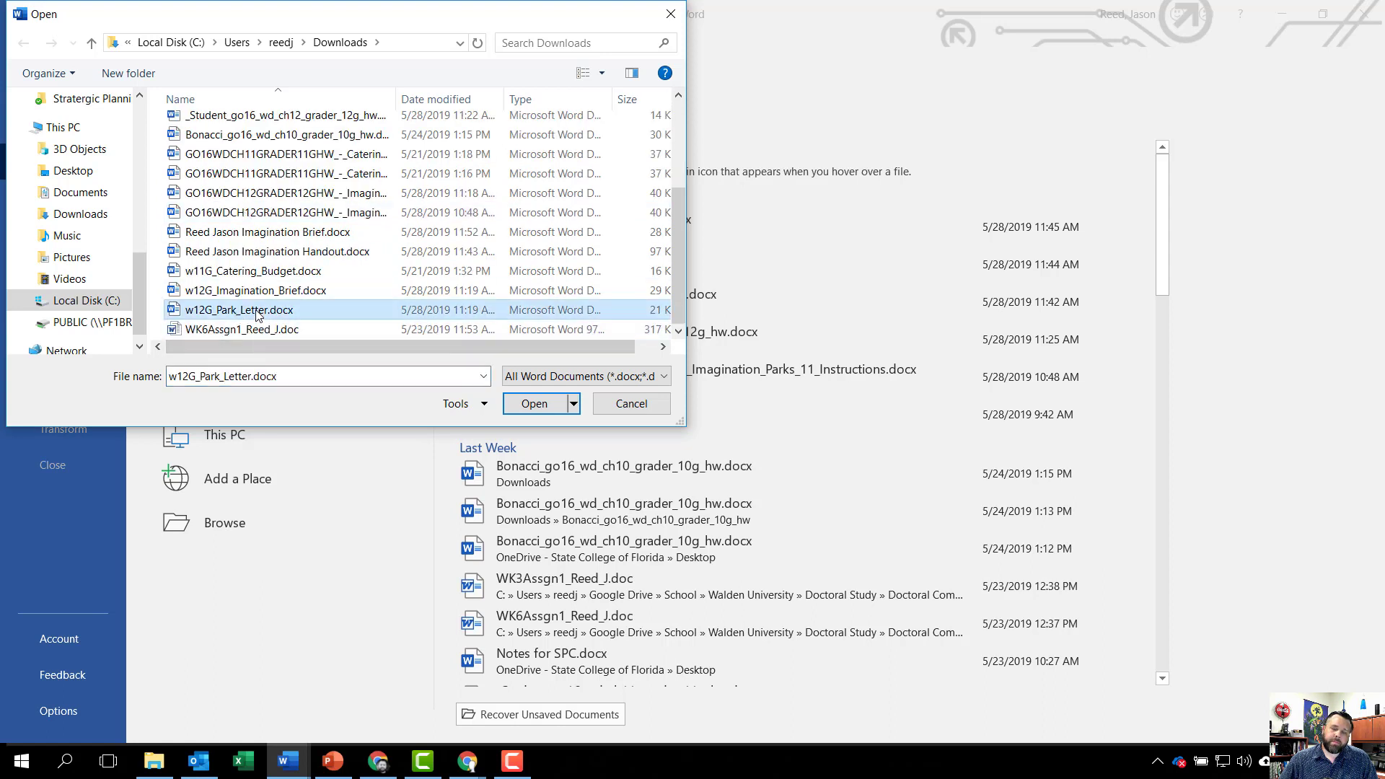
{"action": "left_click", "coordinate": [533, 403]}
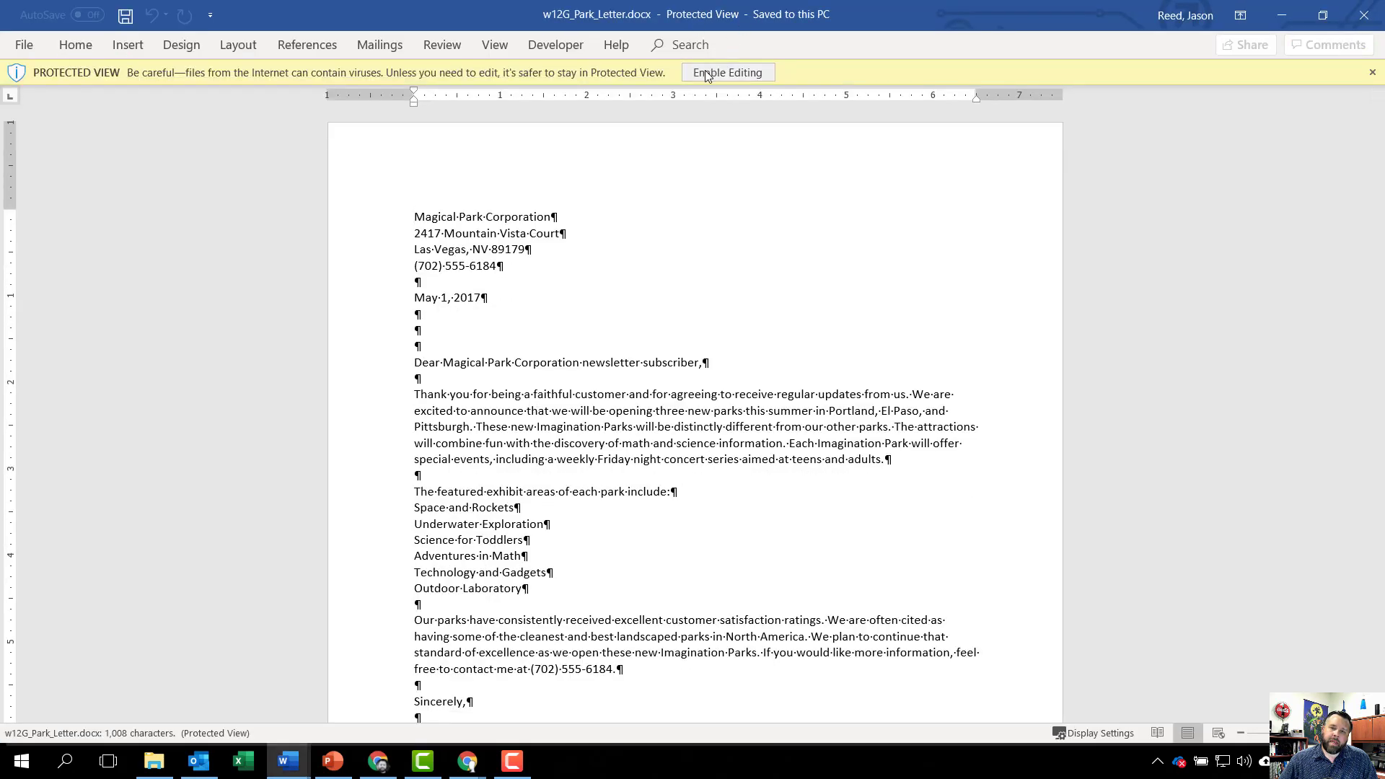
{"action": "left_click", "coordinate": [711, 74]}
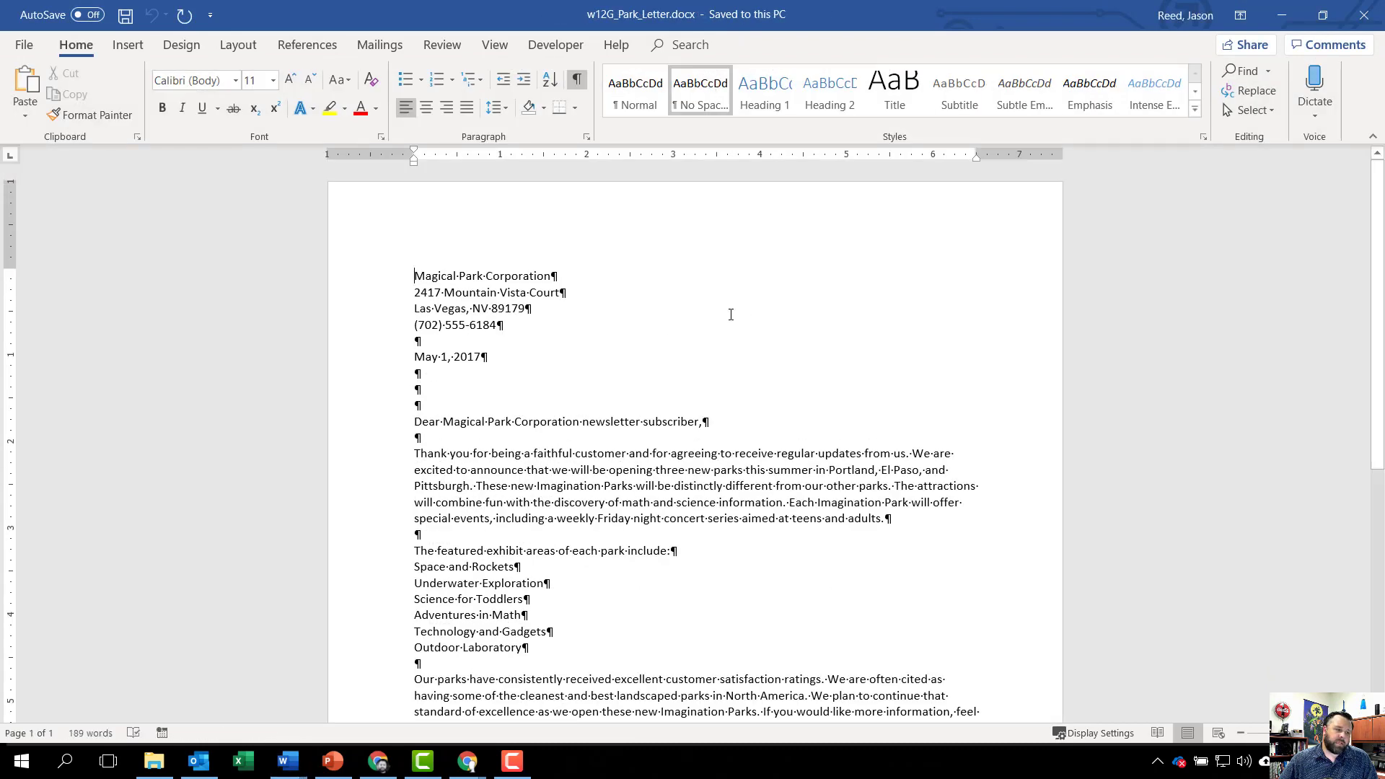
- Save a copy of the letter in Downloads, named with the student's last and first name followed by "12G_Park_Letter"
{"action": "left_click", "coordinate": [26, 47]}
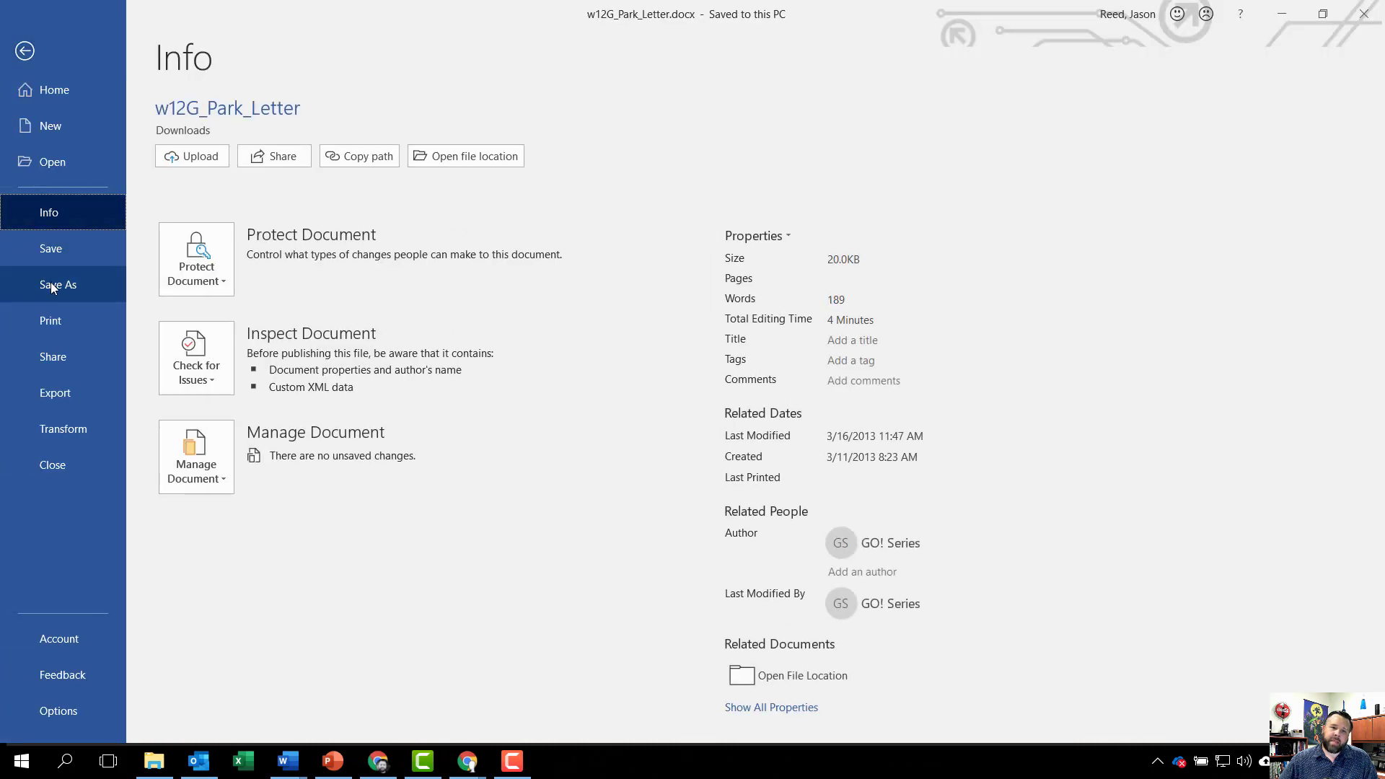
{"action": "left_click", "coordinate": [51, 284]}
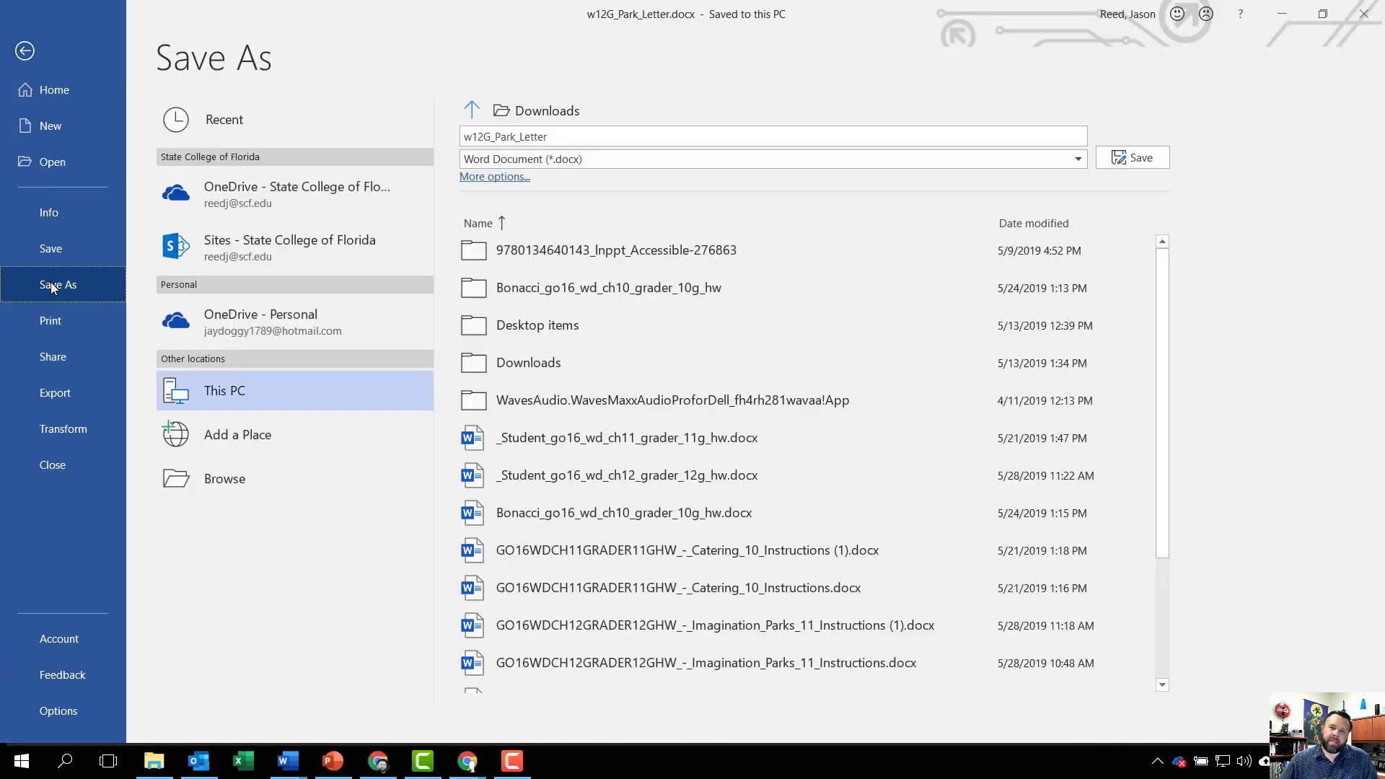
{"action": "left_click", "coordinate": [472, 137]}
{"action": "left_click", "coordinate": [467, 137]}
{"action": "key", "text": "BackSpace"}
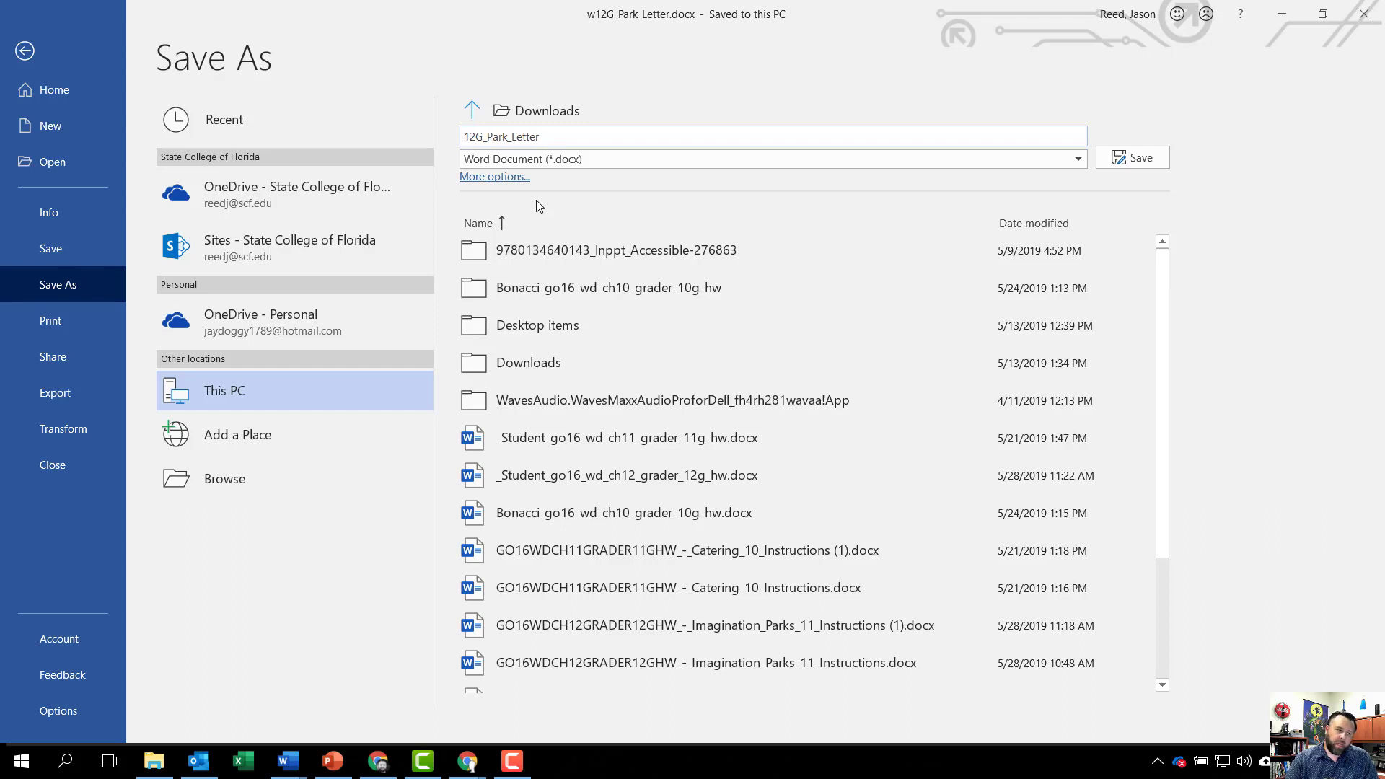
{"action": "type", "text": "Reed Ja"}
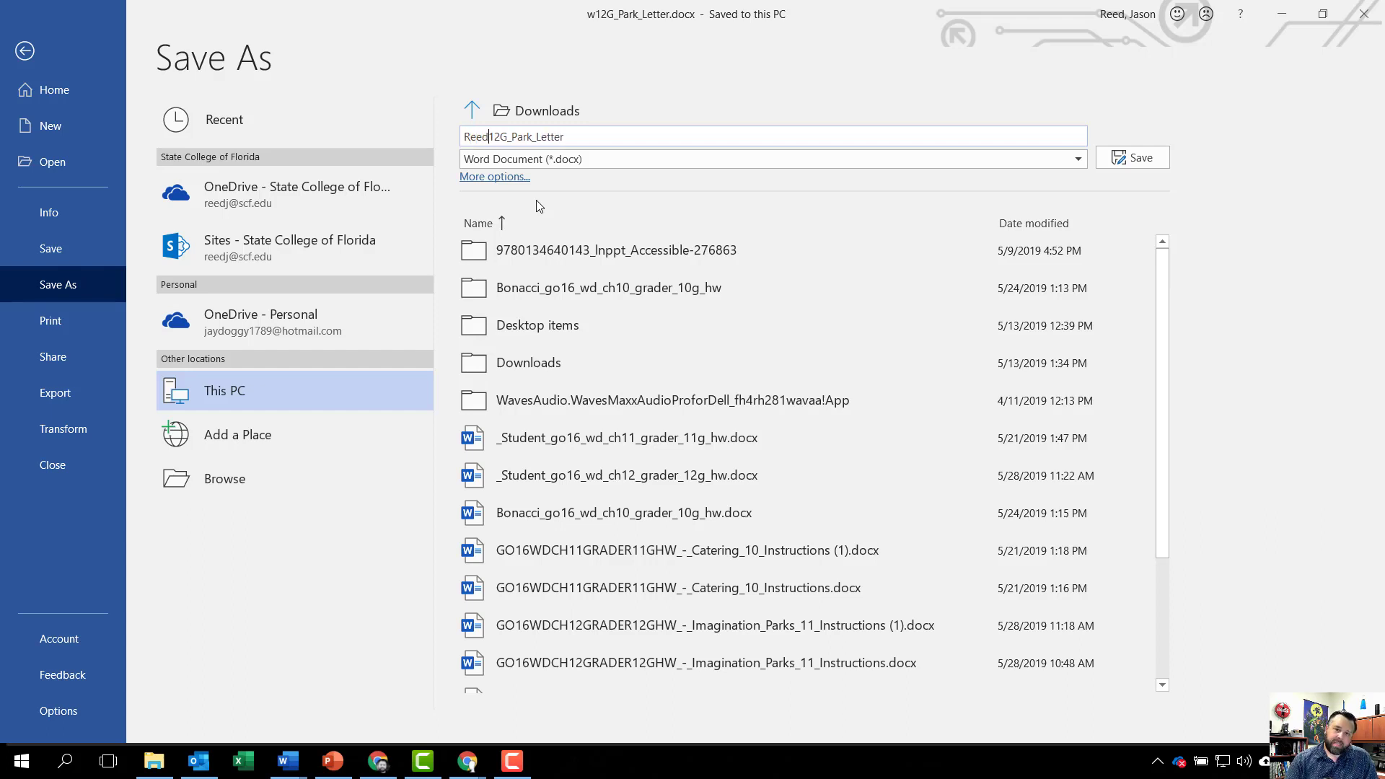
{"action": "type", "text": "som"}
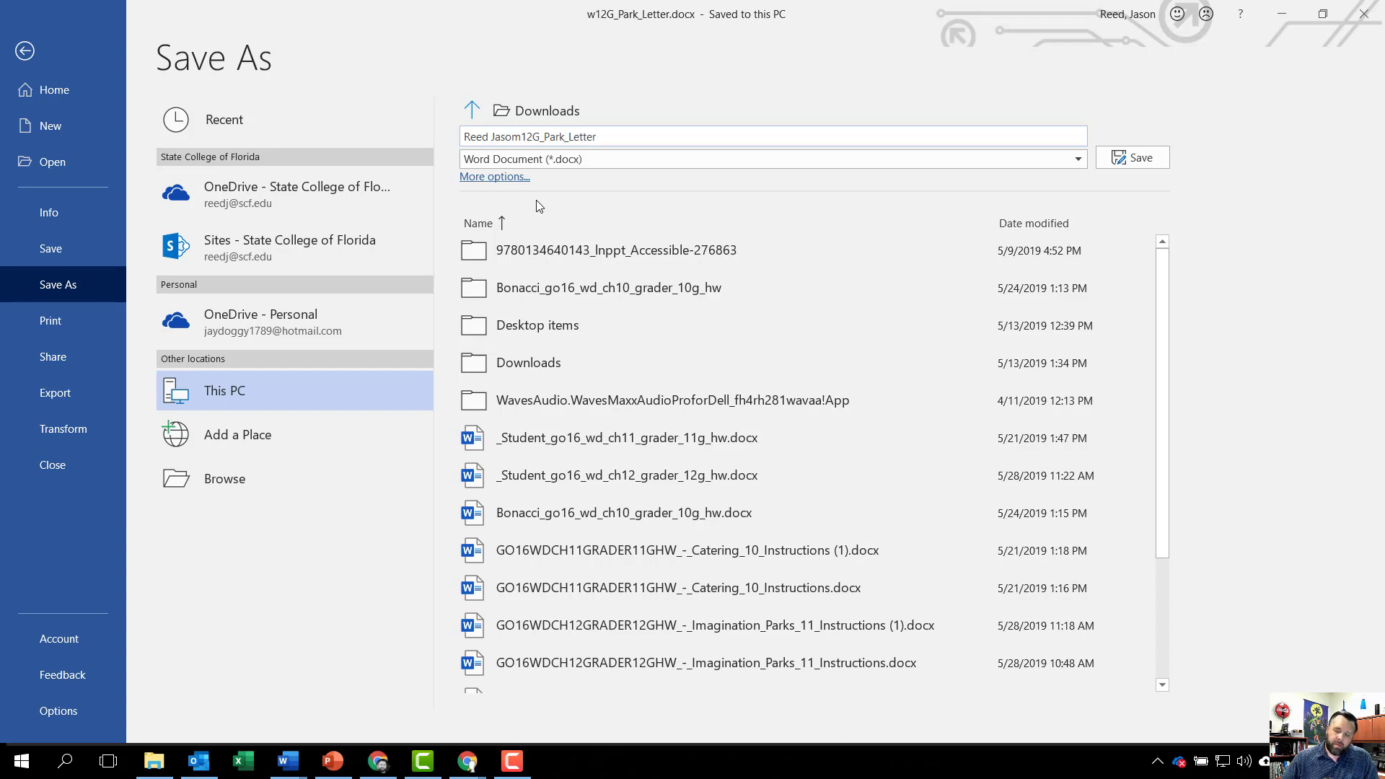
{"action": "key", "text": "BackSpace"}
{"action": "type", "text": "n"}
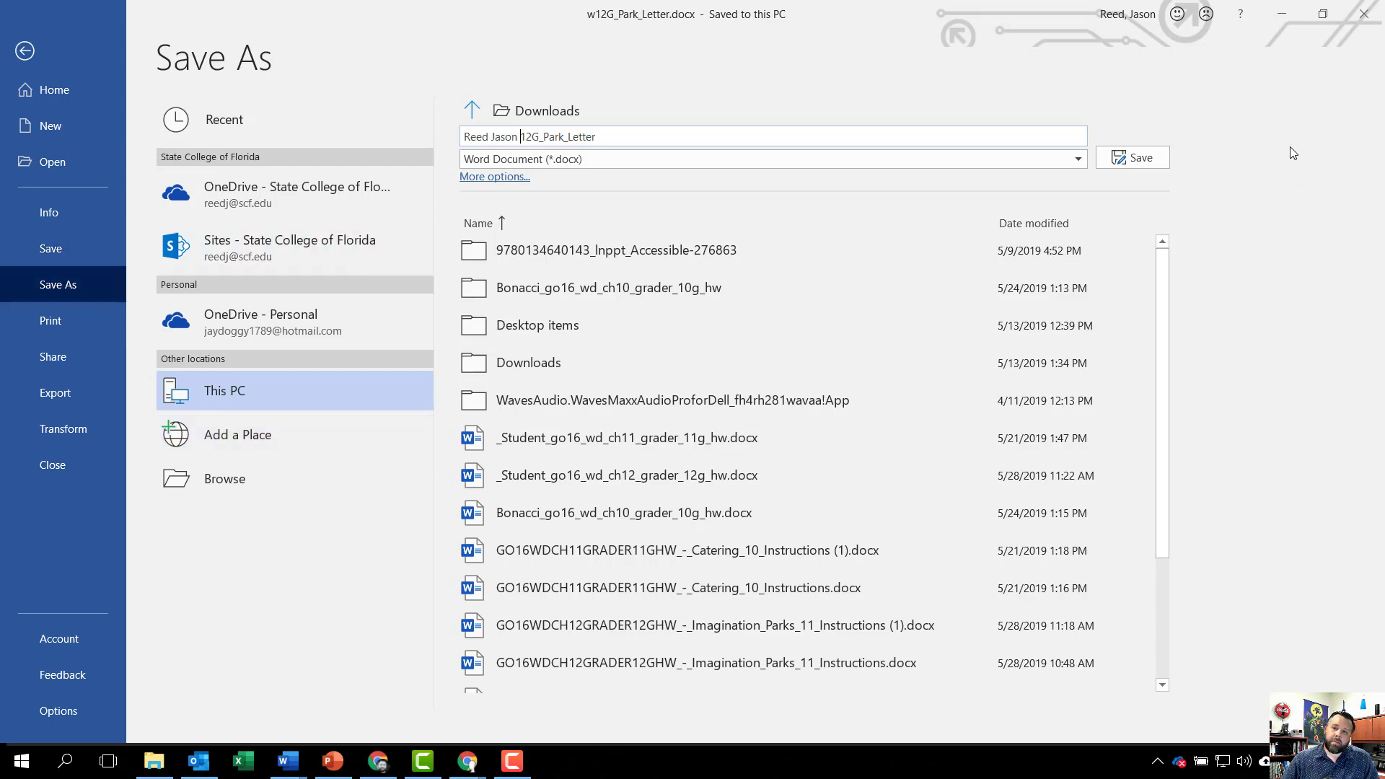
{"action": "left_click", "coordinate": [1143, 157]}
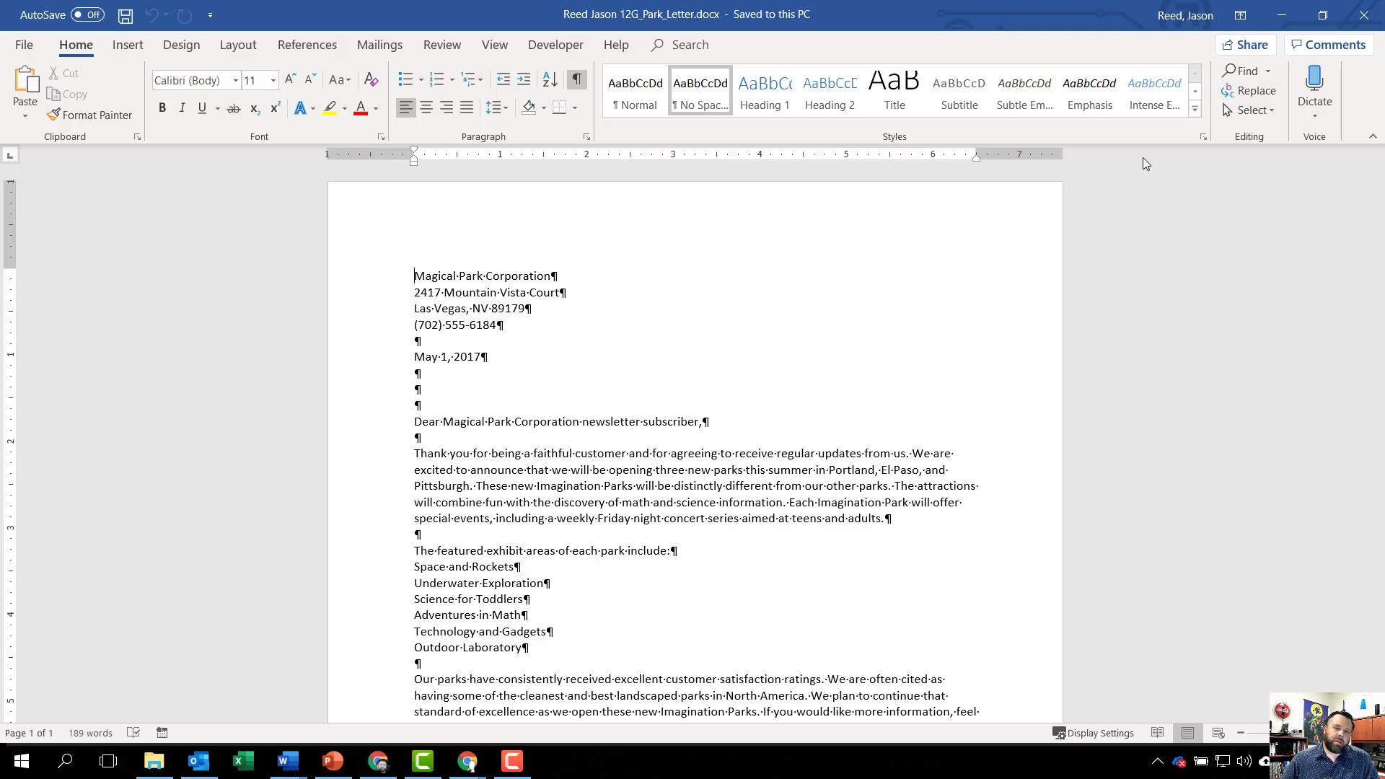
- Insert the file name field in the letter's footer and return to the document body
{"action": "left_click", "coordinate": [128, 44]}
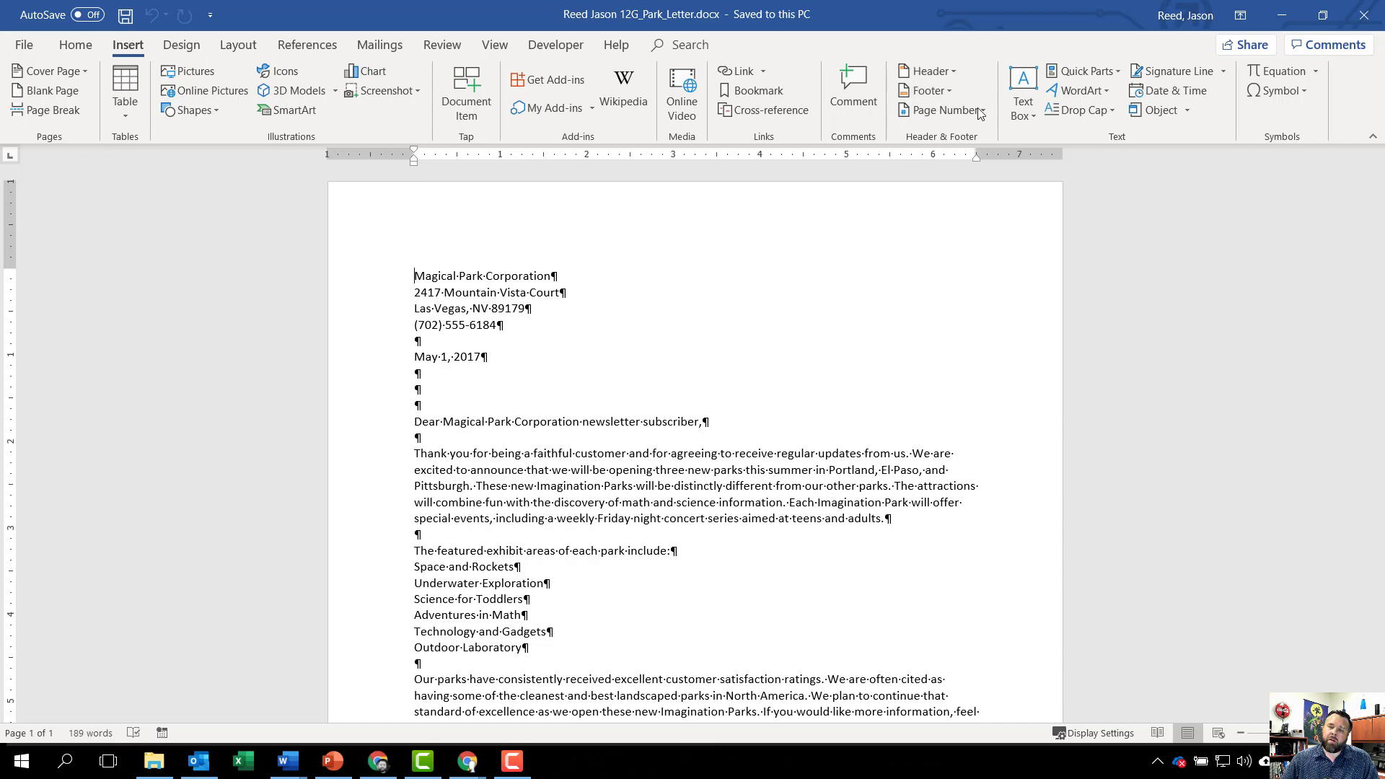
{"action": "left_click", "coordinate": [929, 90]}
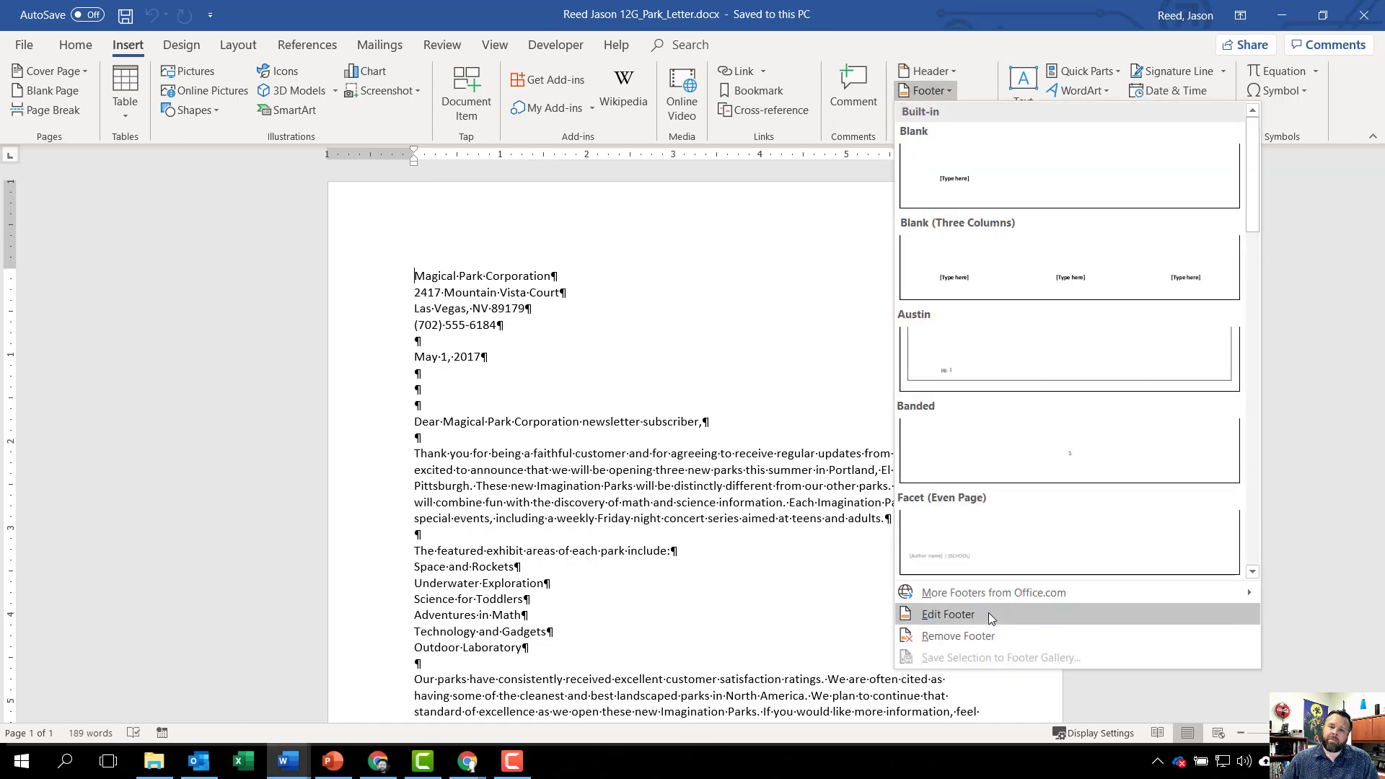
{"action": "left_click", "coordinate": [988, 612]}
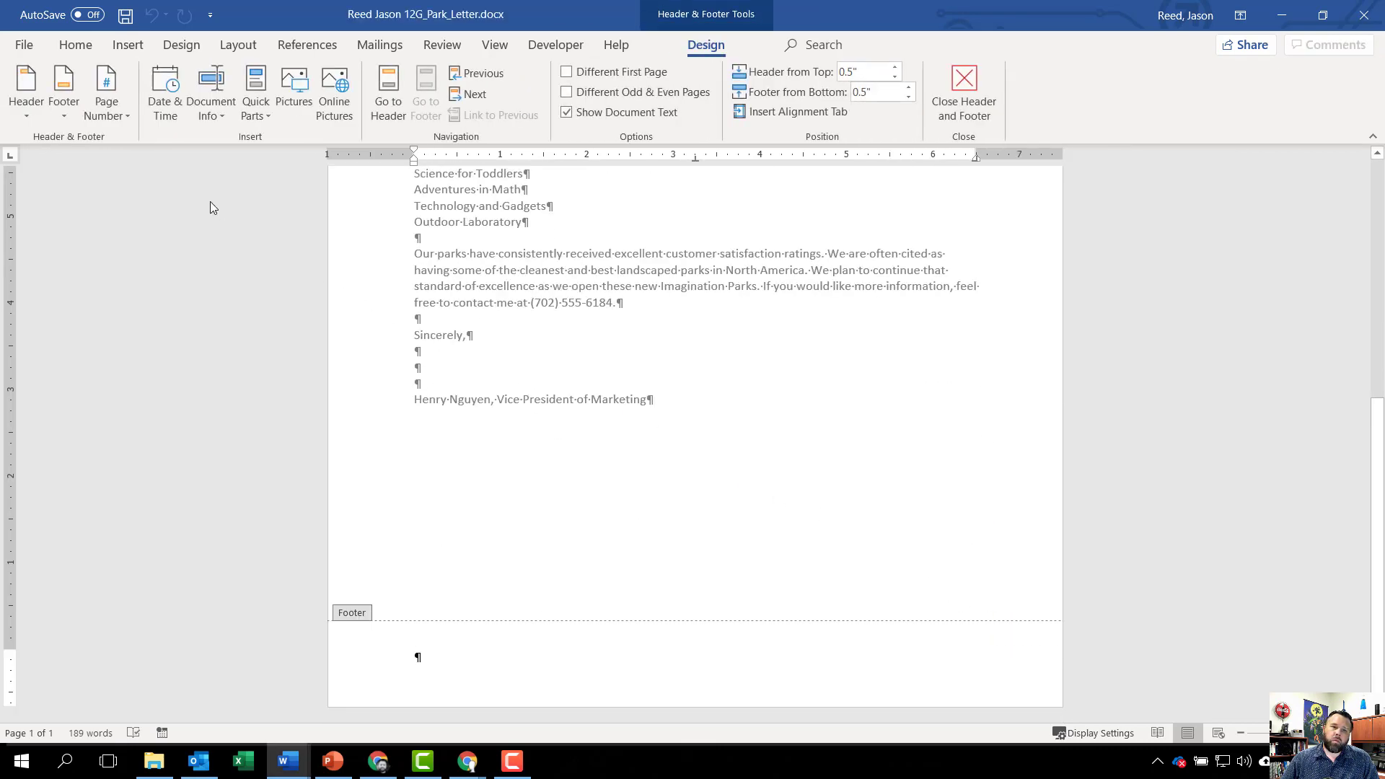
{"action": "left_click", "coordinate": [219, 116]}
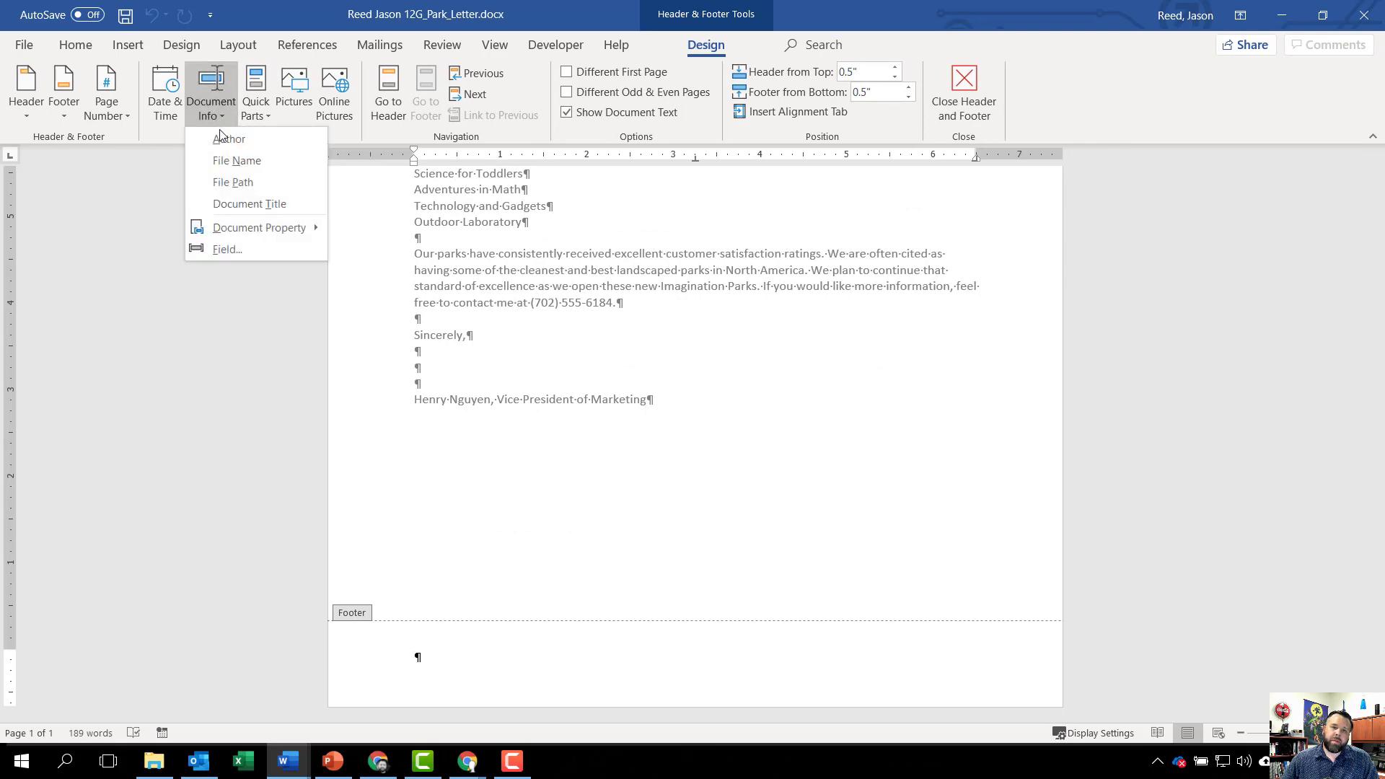
{"action": "left_click", "coordinate": [232, 162]}
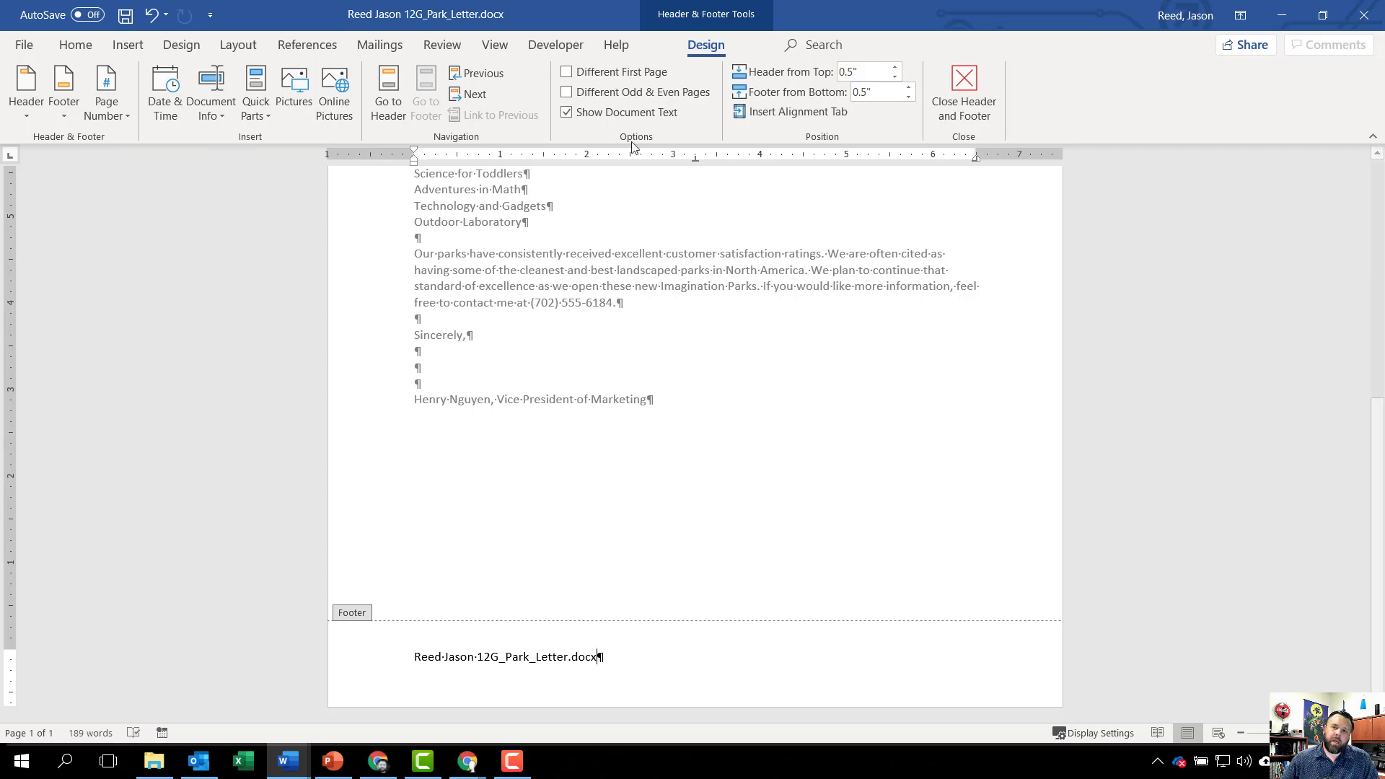
{"action": "left_click", "coordinate": [979, 103]}
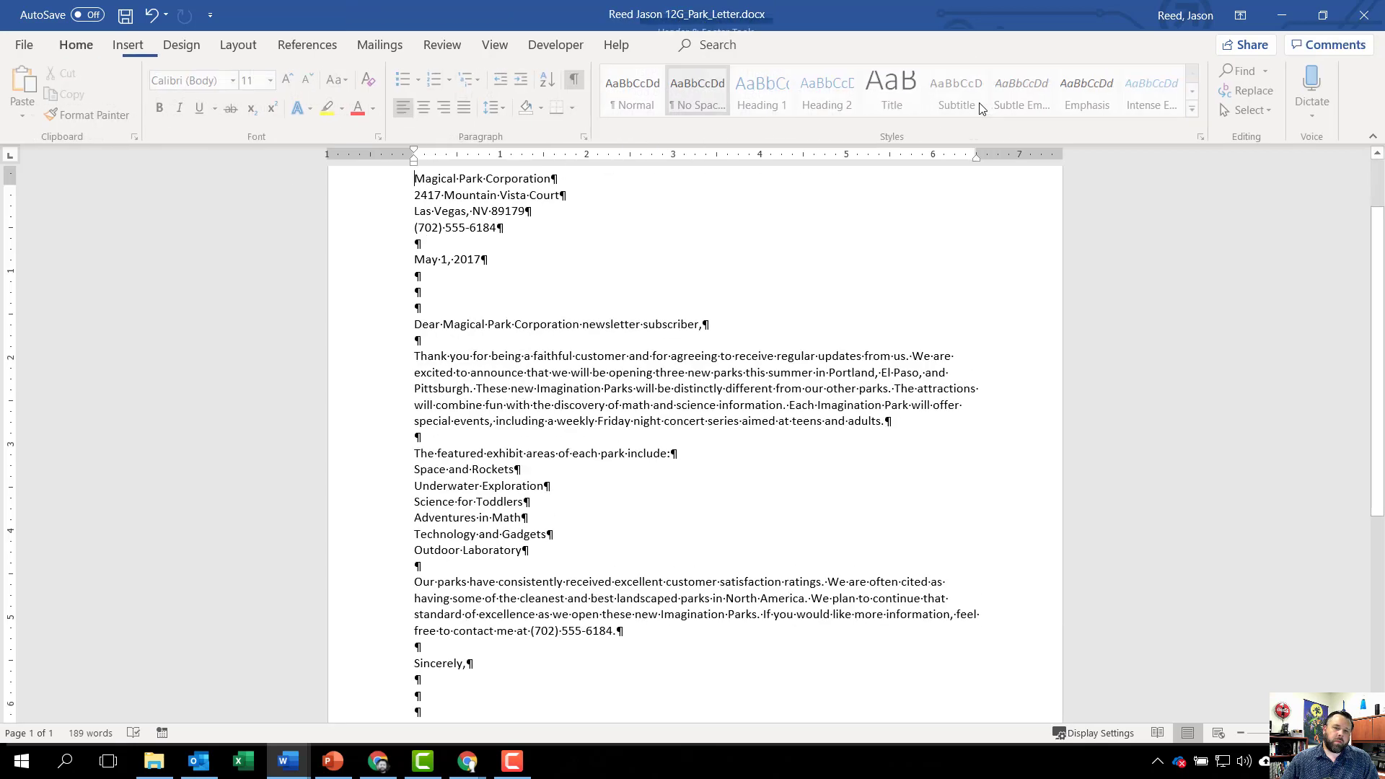
- Format the four letterhead lines, from "Magical Park Corporation" to the phone number, as 18 pt, bold and centered
{"action": "left_click", "coordinate": [442, 44]}
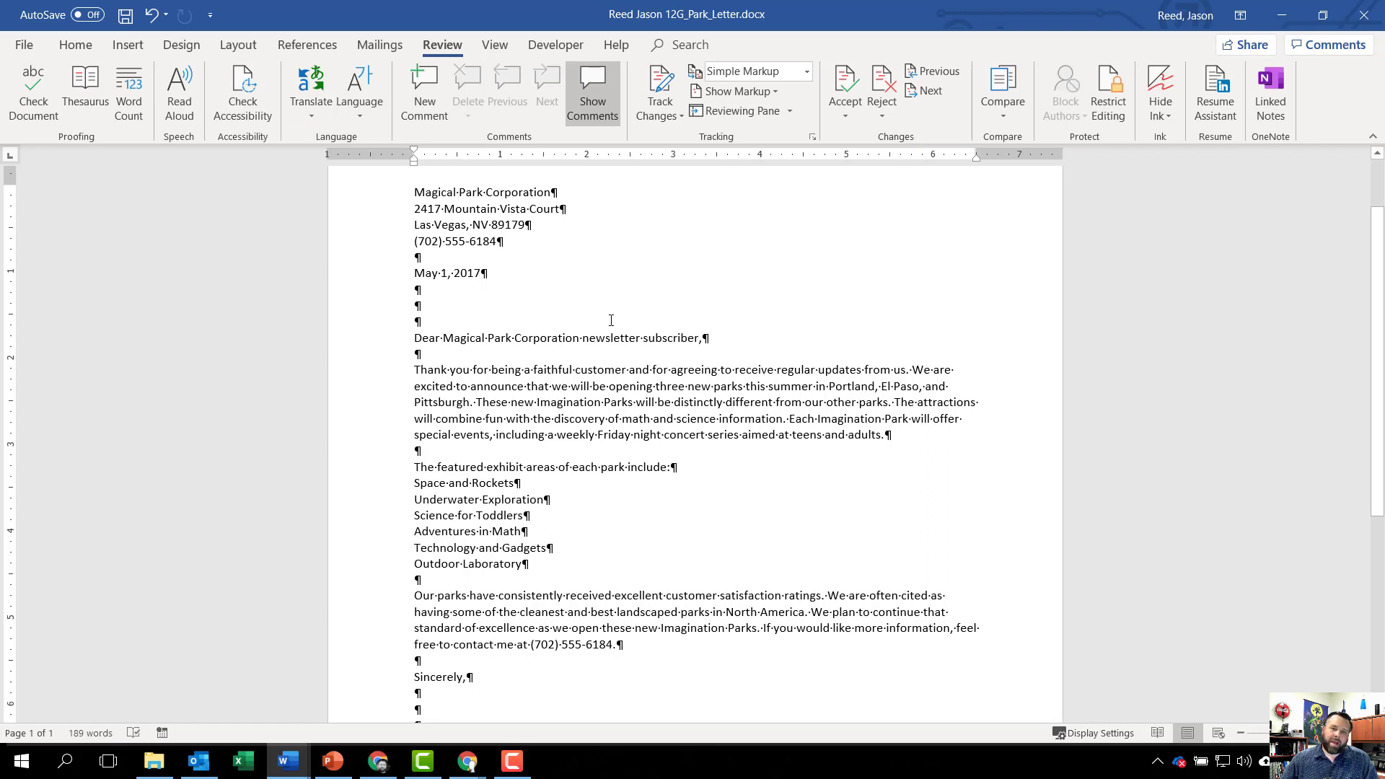
{"action": "left_click_drag", "start_coordinate": [412, 190], "coordinate": [505, 243]}
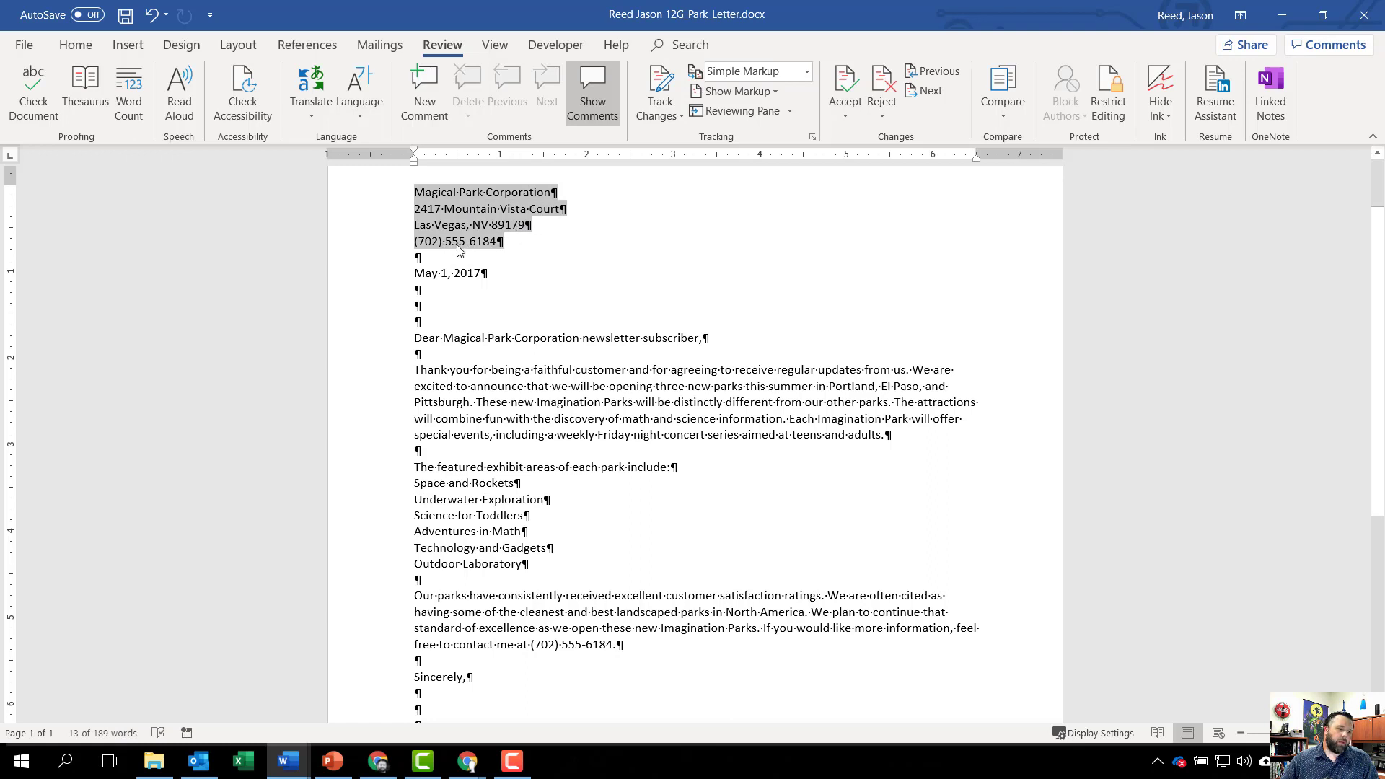
{"action": "left_click", "coordinate": [73, 49]}
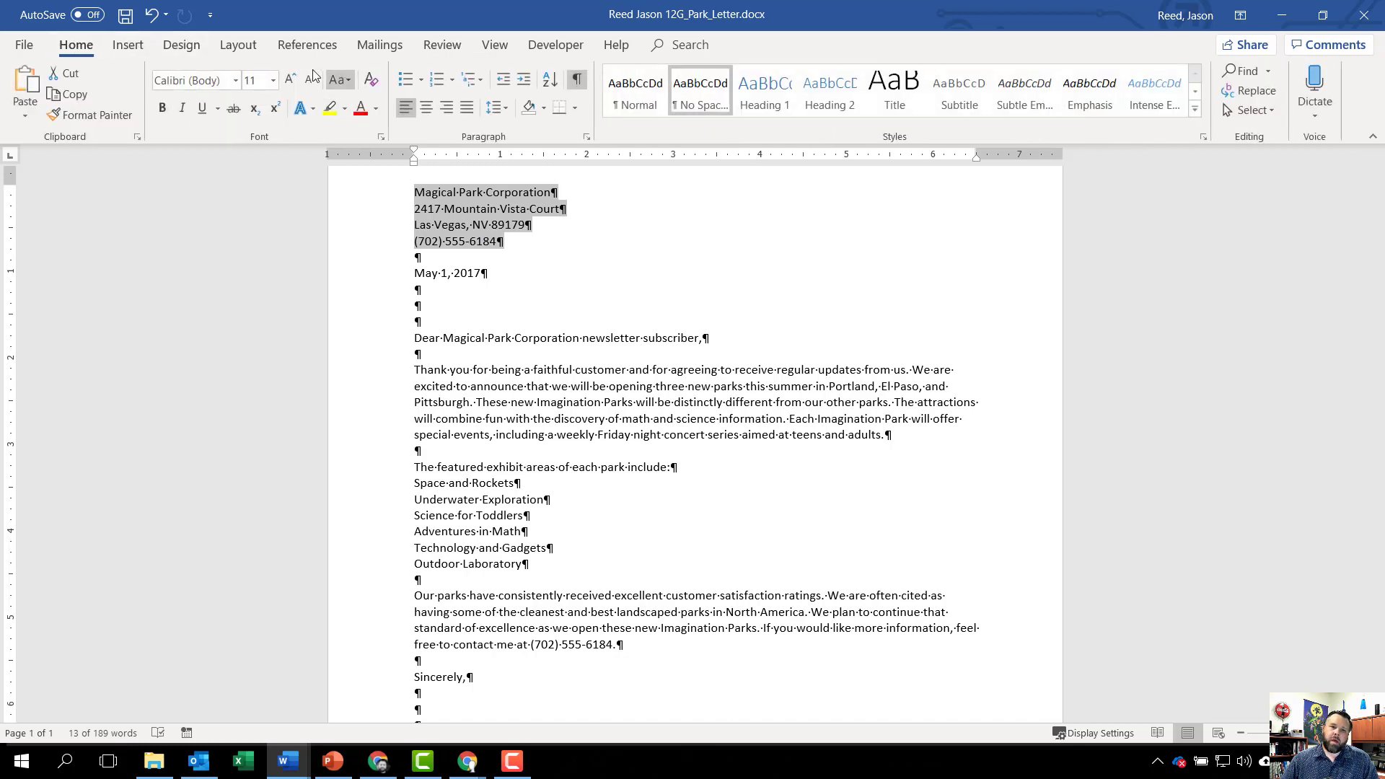
{"action": "left_click", "coordinate": [272, 80]}
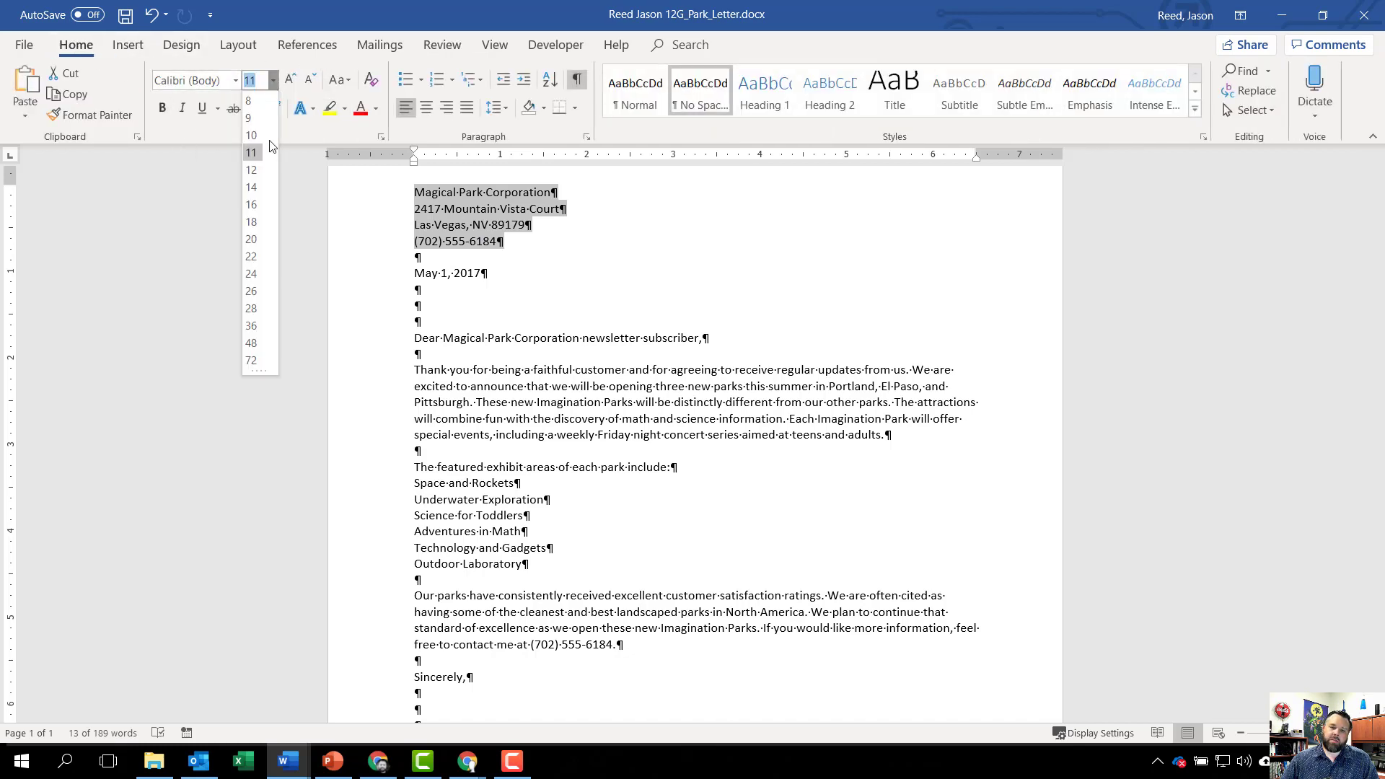
{"action": "left_click", "coordinate": [251, 222]}
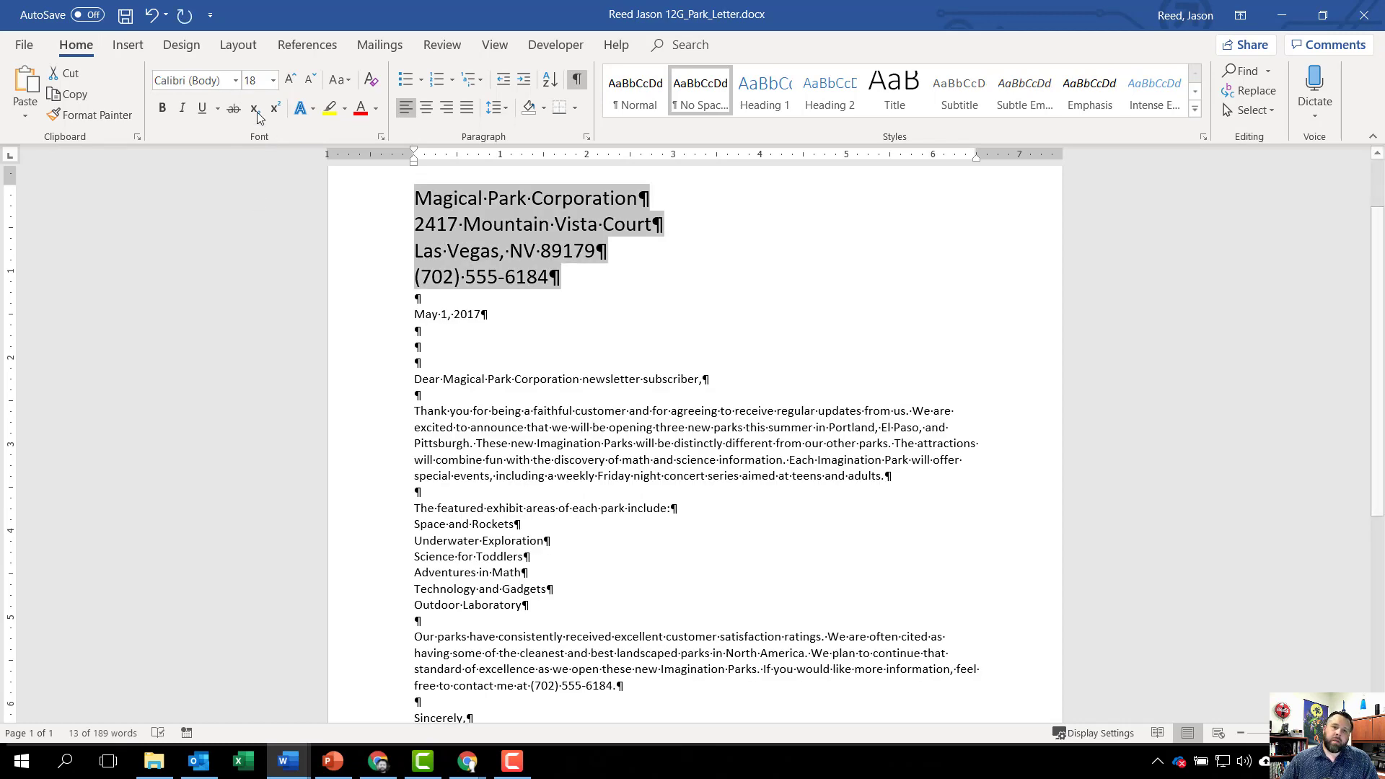
{"action": "left_click", "coordinate": [163, 107]}
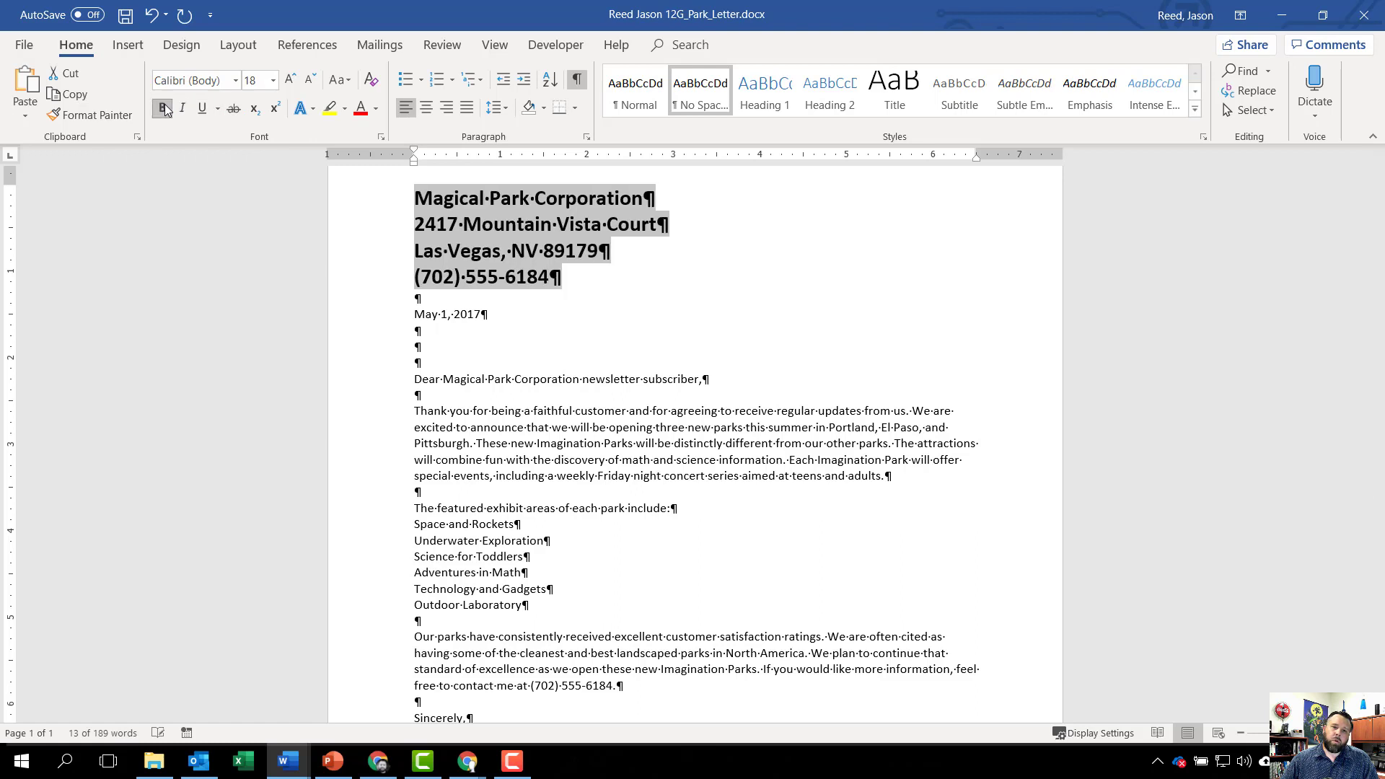
{"action": "left_click", "coordinate": [427, 108]}
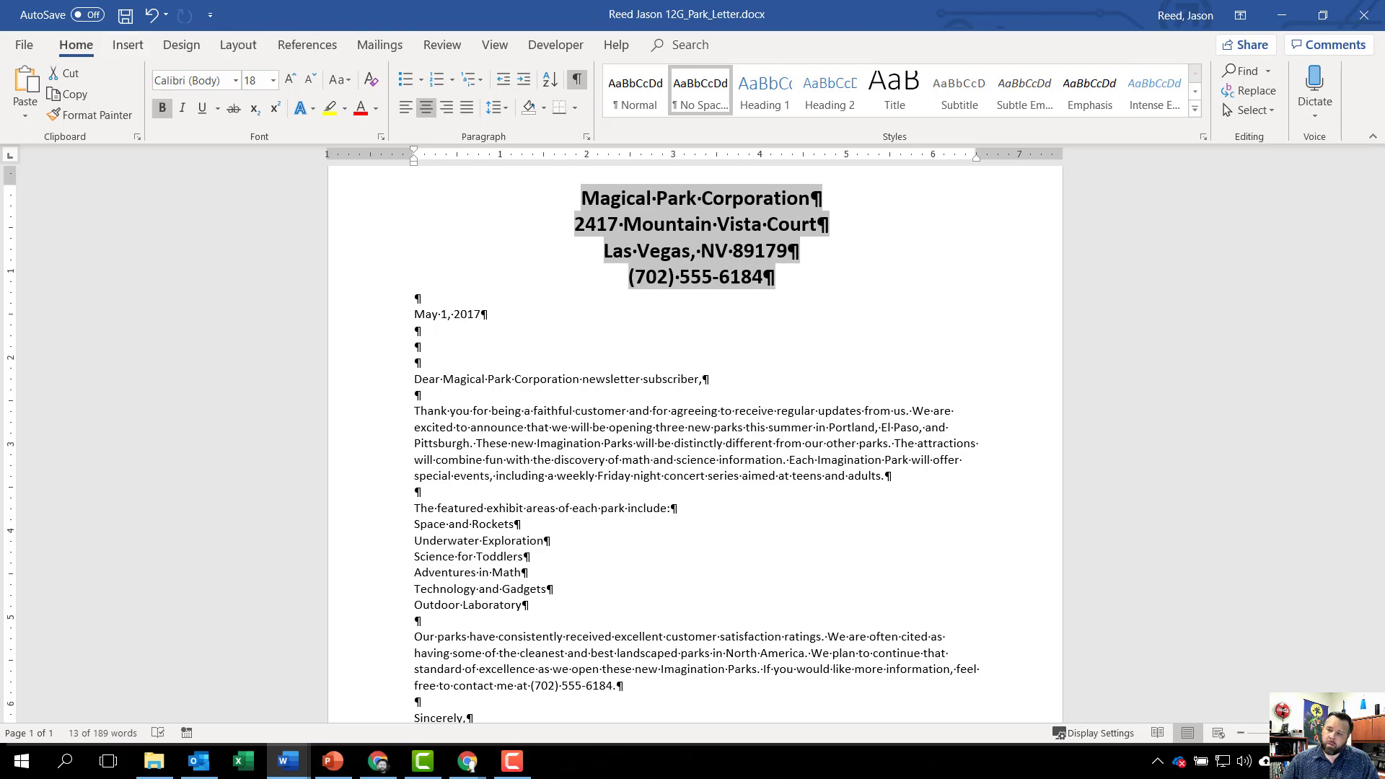
{"action": "key", "text": "ctrl+z"}
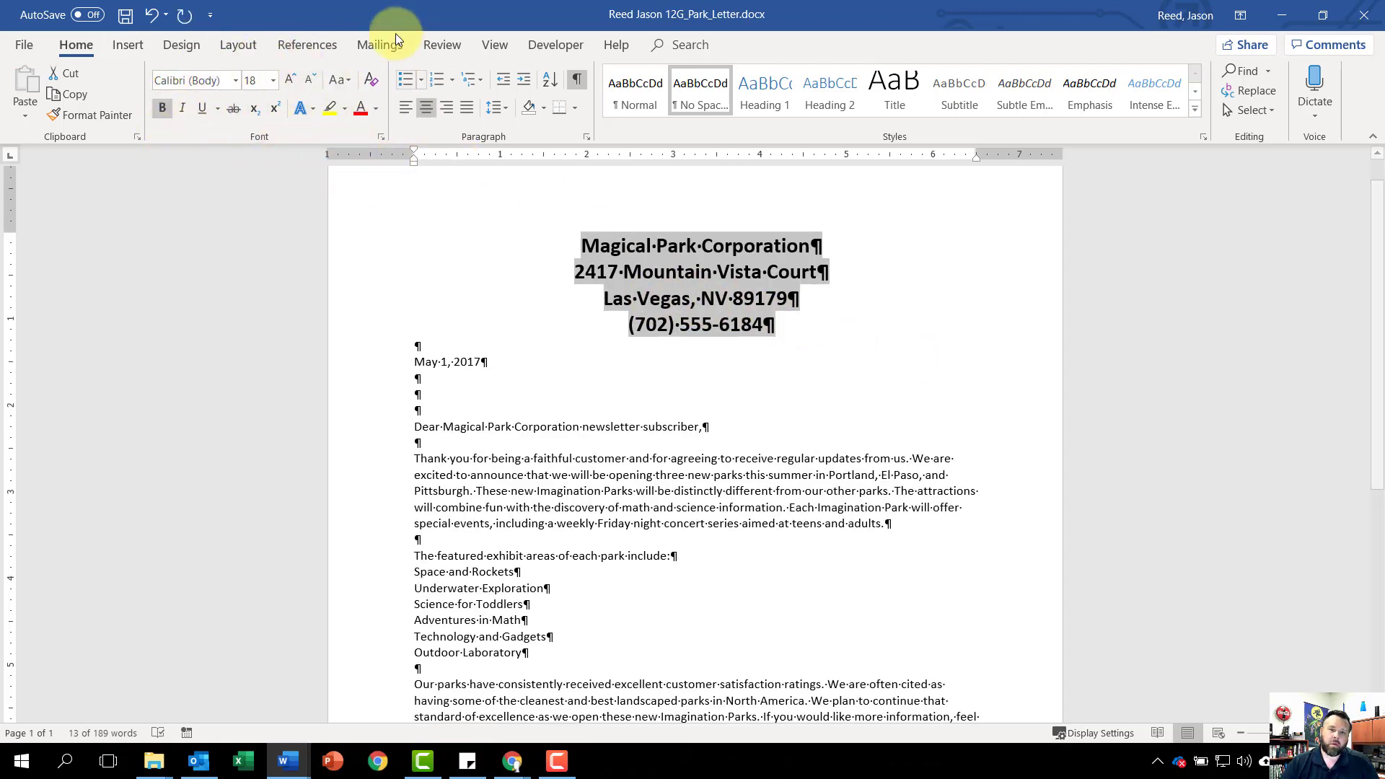
- Expand the character spacing of the four letterhead lines by 1.5 pt
{"action": "left_click", "coordinate": [383, 139]}
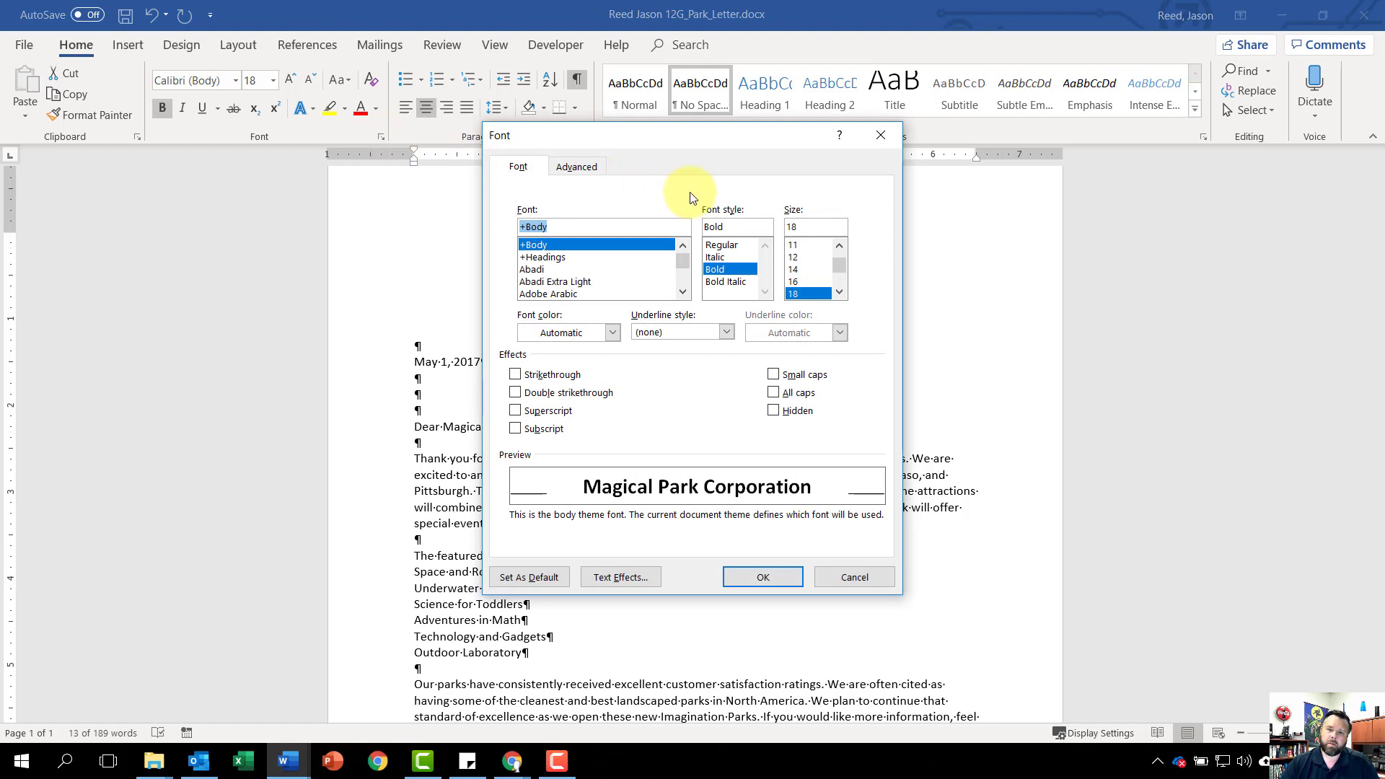
{"action": "left_click", "coordinate": [576, 167]}
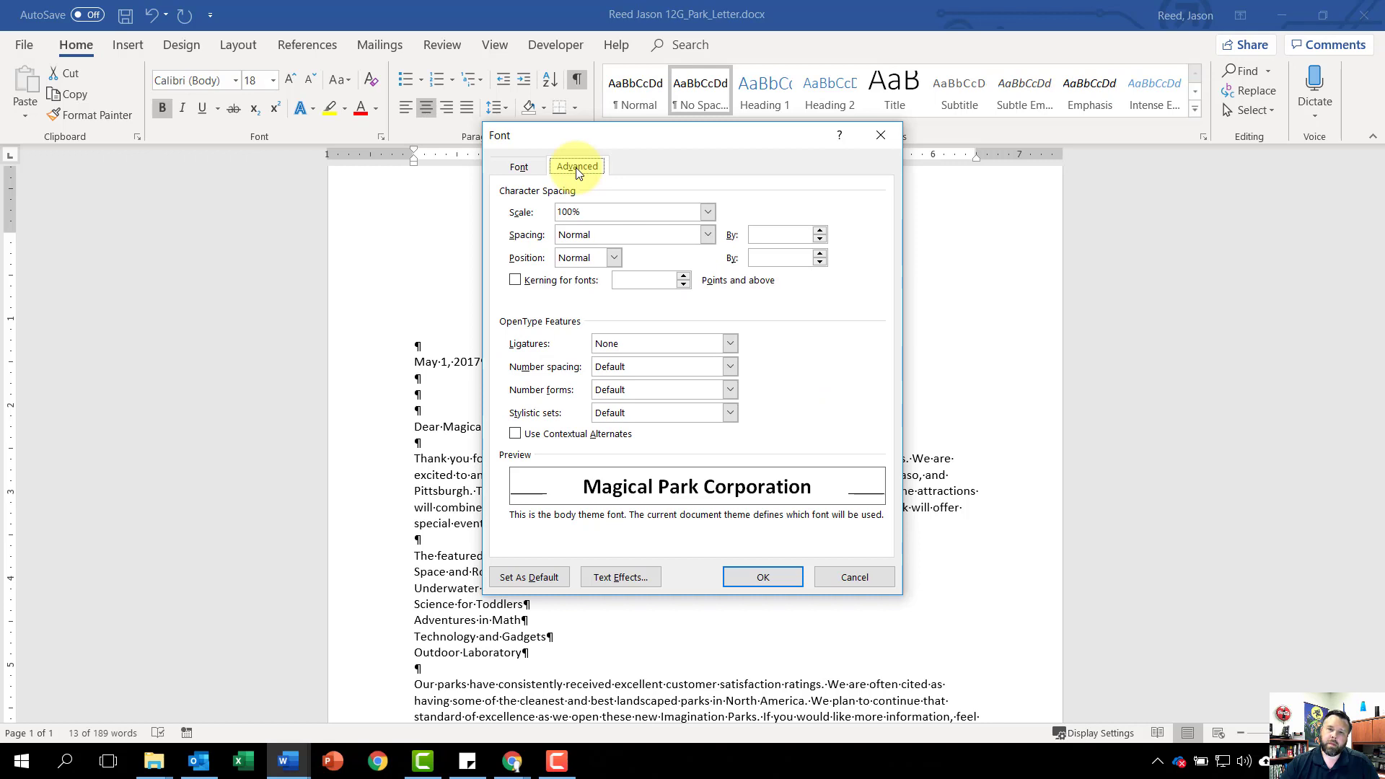
{"action": "left_click", "coordinate": [706, 235]}
{"action": "left_click", "coordinate": [616, 250]}
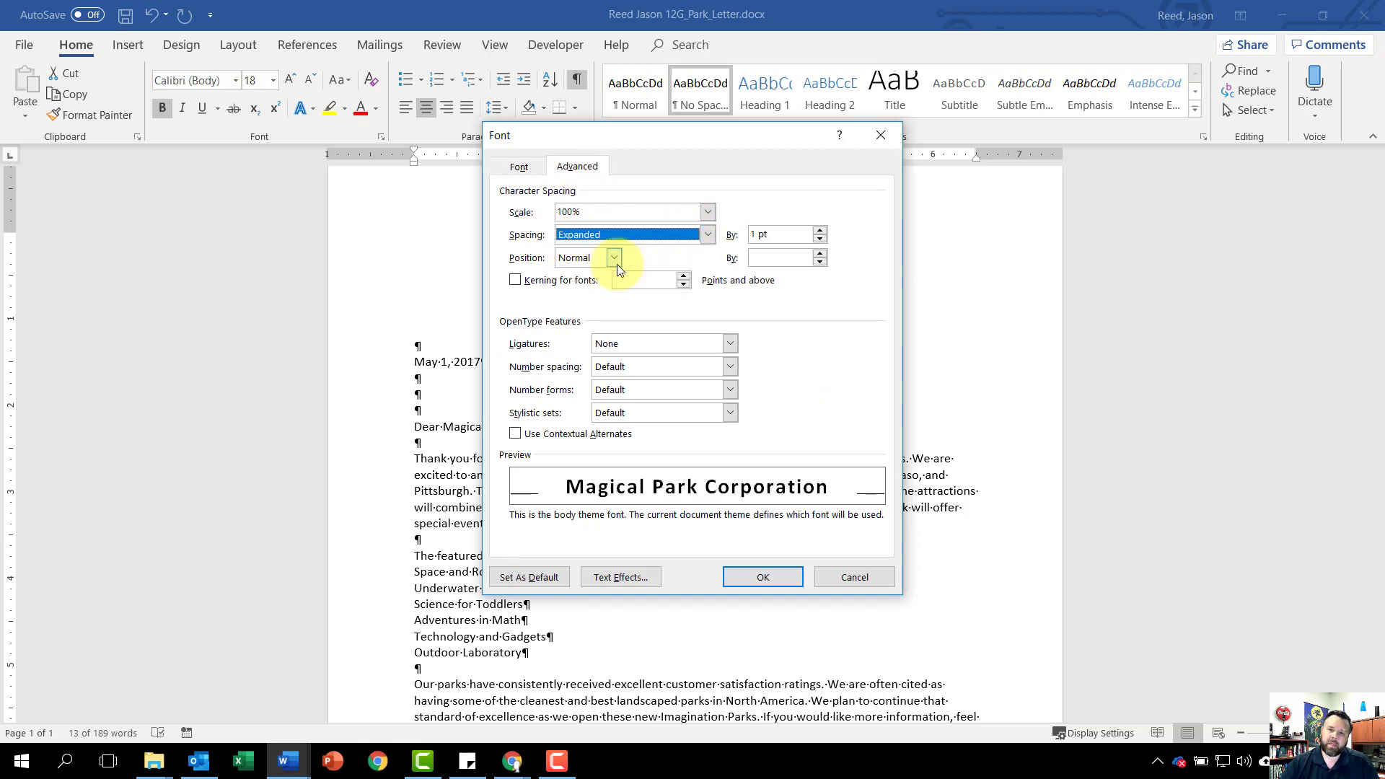
{"action": "left_click", "coordinate": [819, 231]}
{"action": "left_click", "coordinate": [819, 231]}
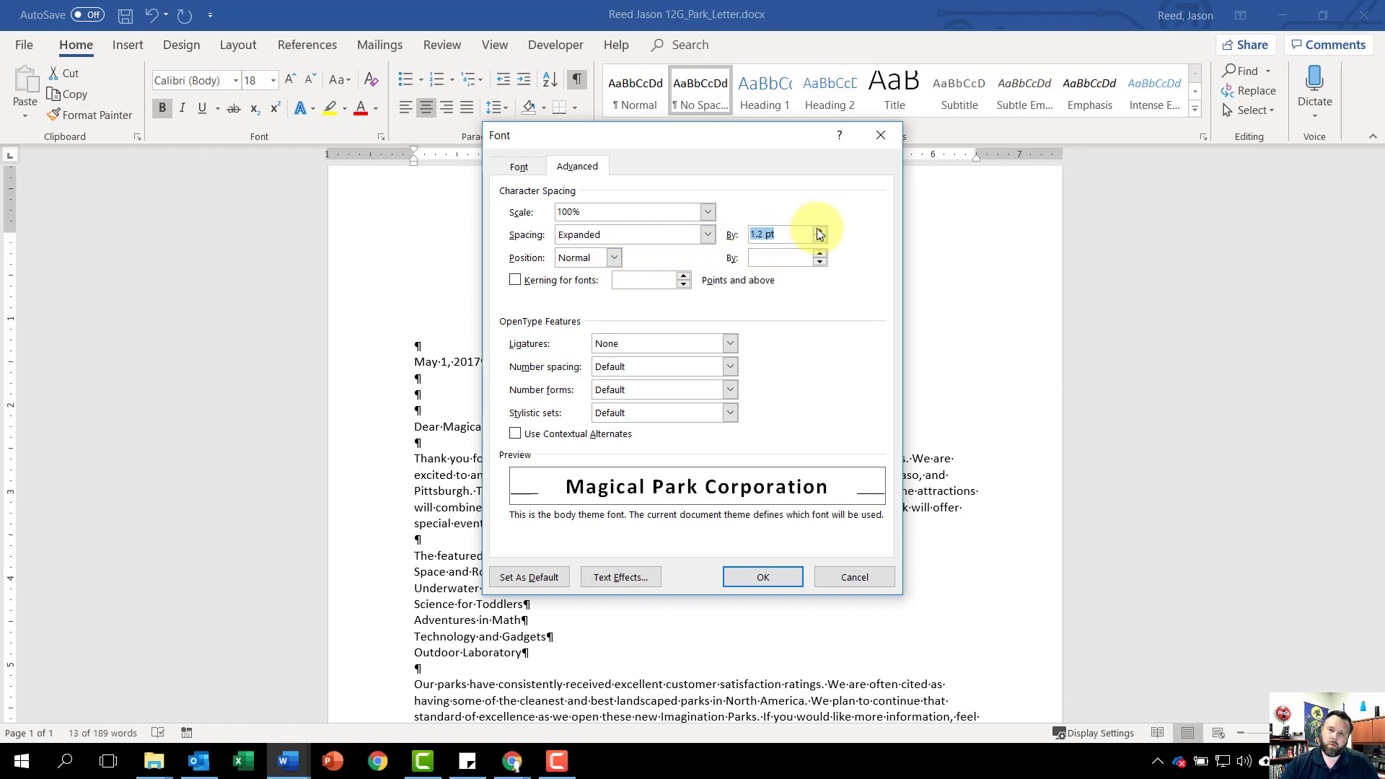
{"action": "left_click", "coordinate": [819, 231]}
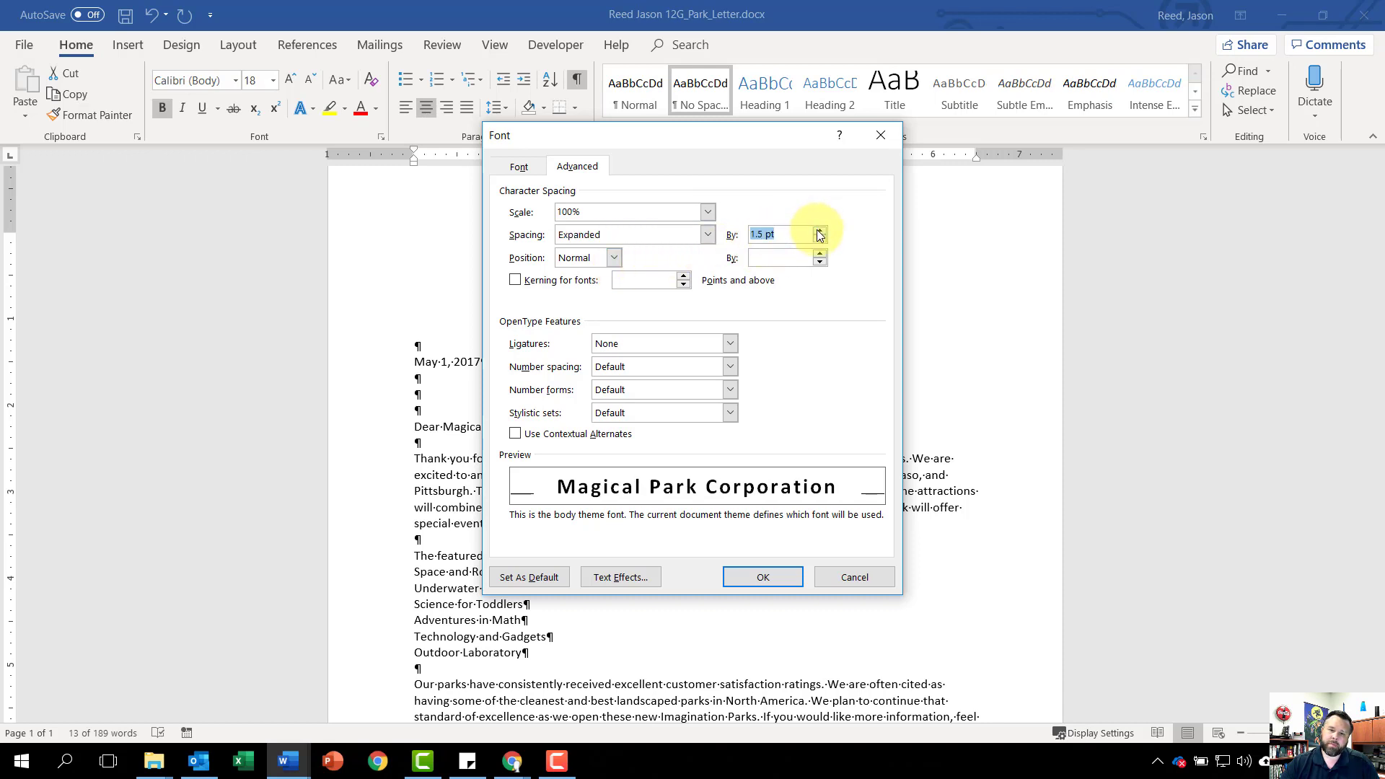
{"action": "left_click", "coordinate": [749, 574]}
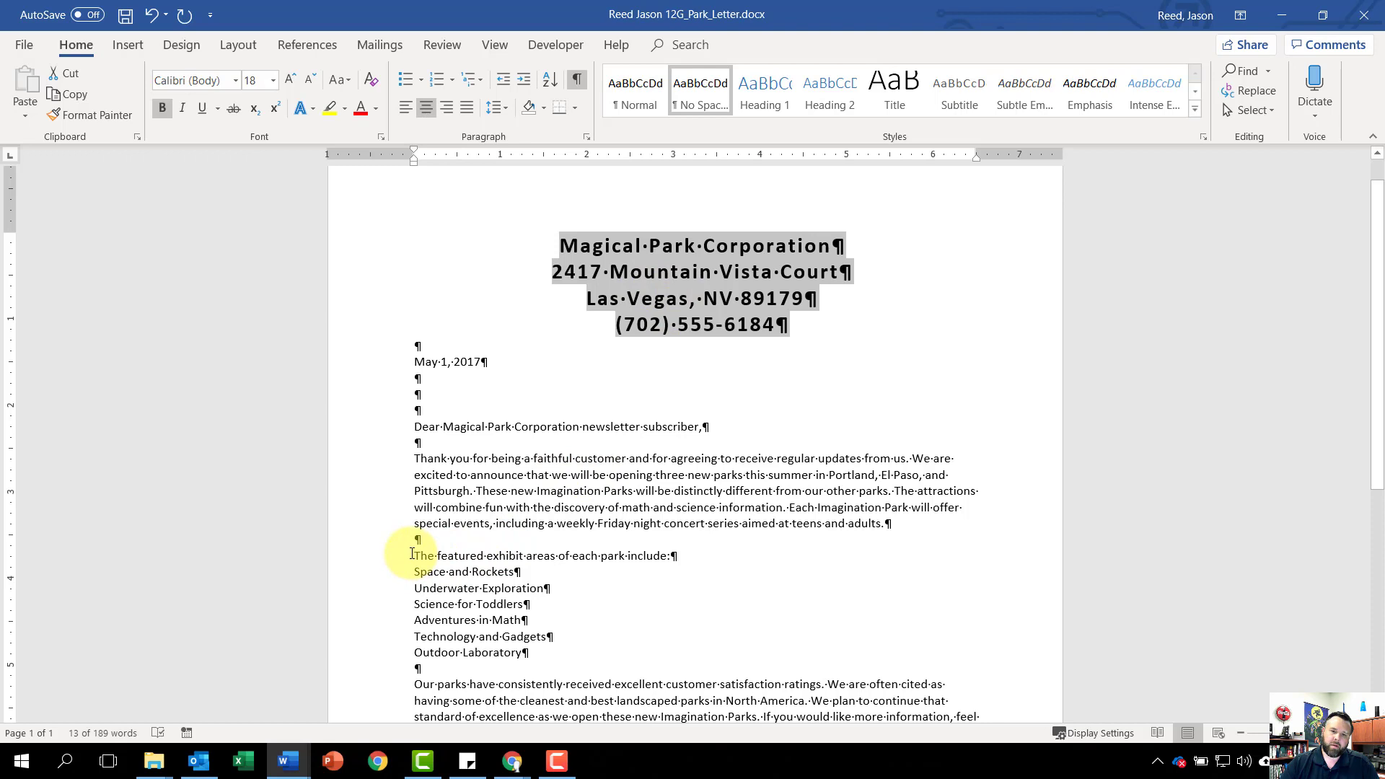
- Set the text from "The featured exhibit areas of each park include:" through "Outdoor Laboratory" to 14 pt
{"action": "left_click_drag", "start_coordinate": [413, 555], "coordinate": [551, 653]}
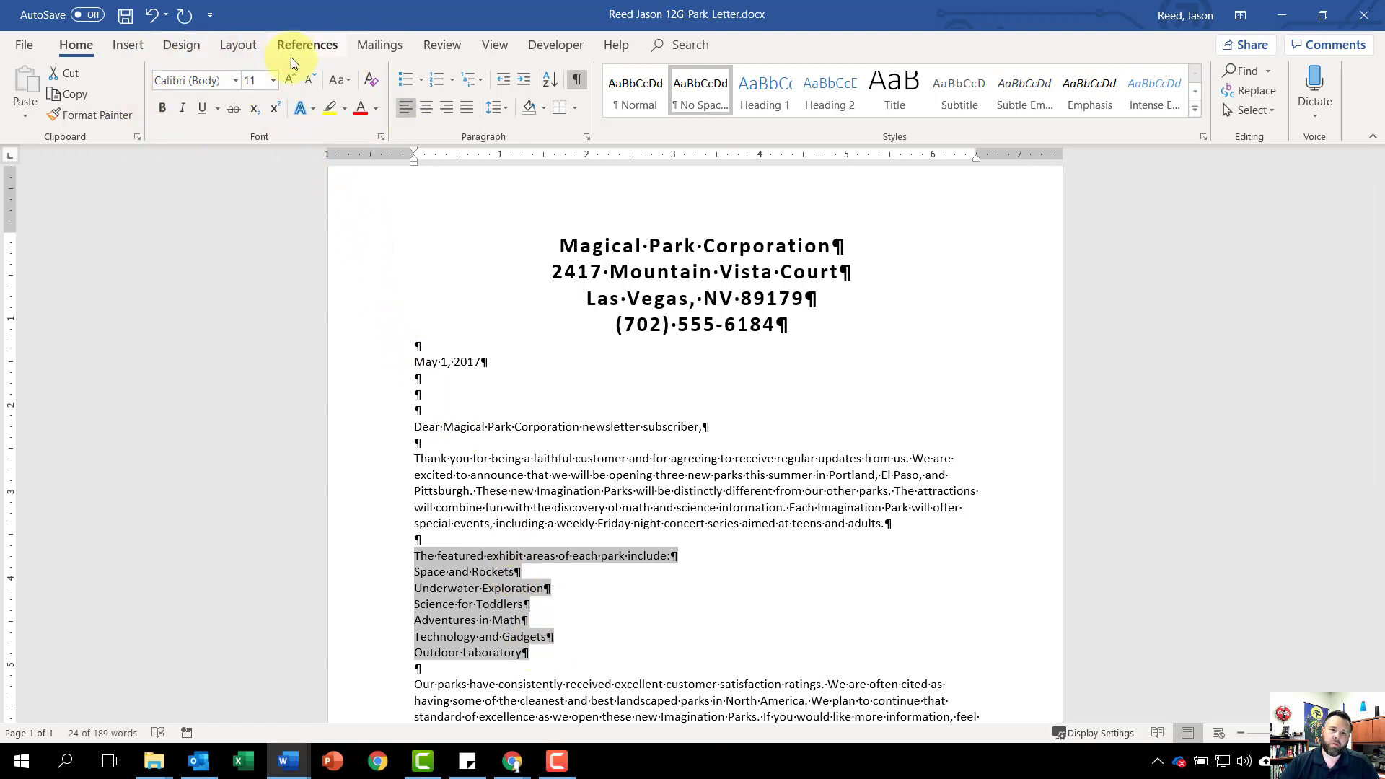
{"action": "left_click", "coordinate": [274, 84]}
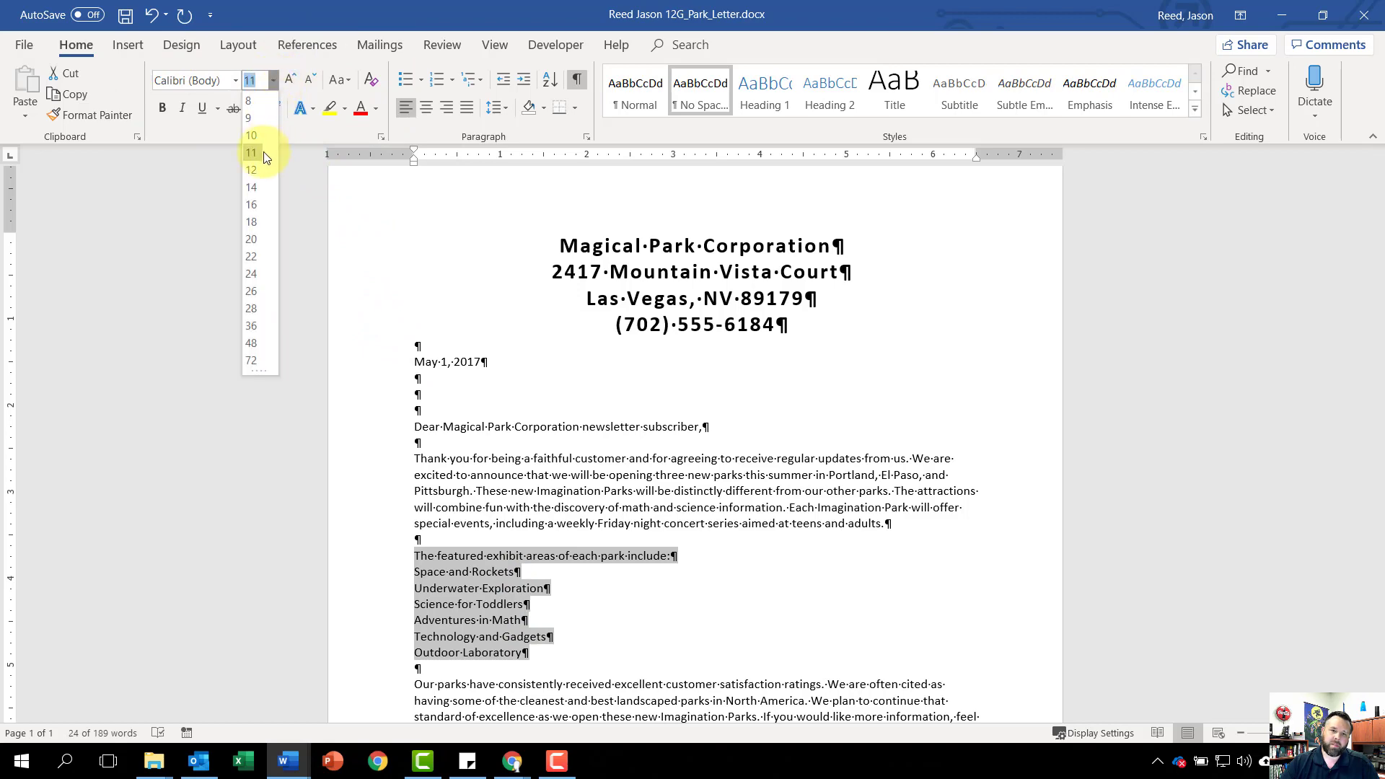
{"action": "key", "text": "Escape"}
{"action": "type", "text": "14"}
{"action": "key", "text": "Return"}
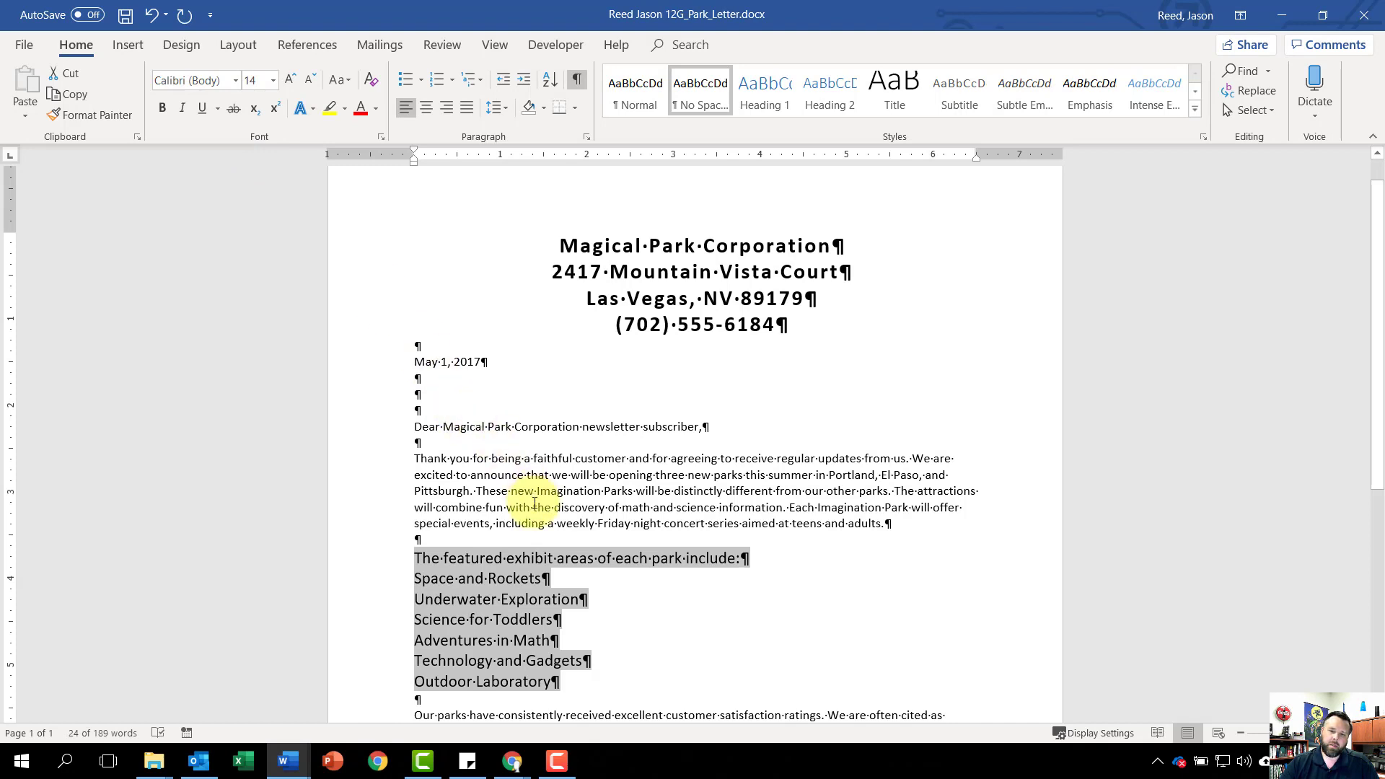
- Format the six exhibit areas, from "Space and Rockets" to "Outdoor Laboratory", as a bulleted list
{"action": "left_click", "coordinate": [429, 601]}
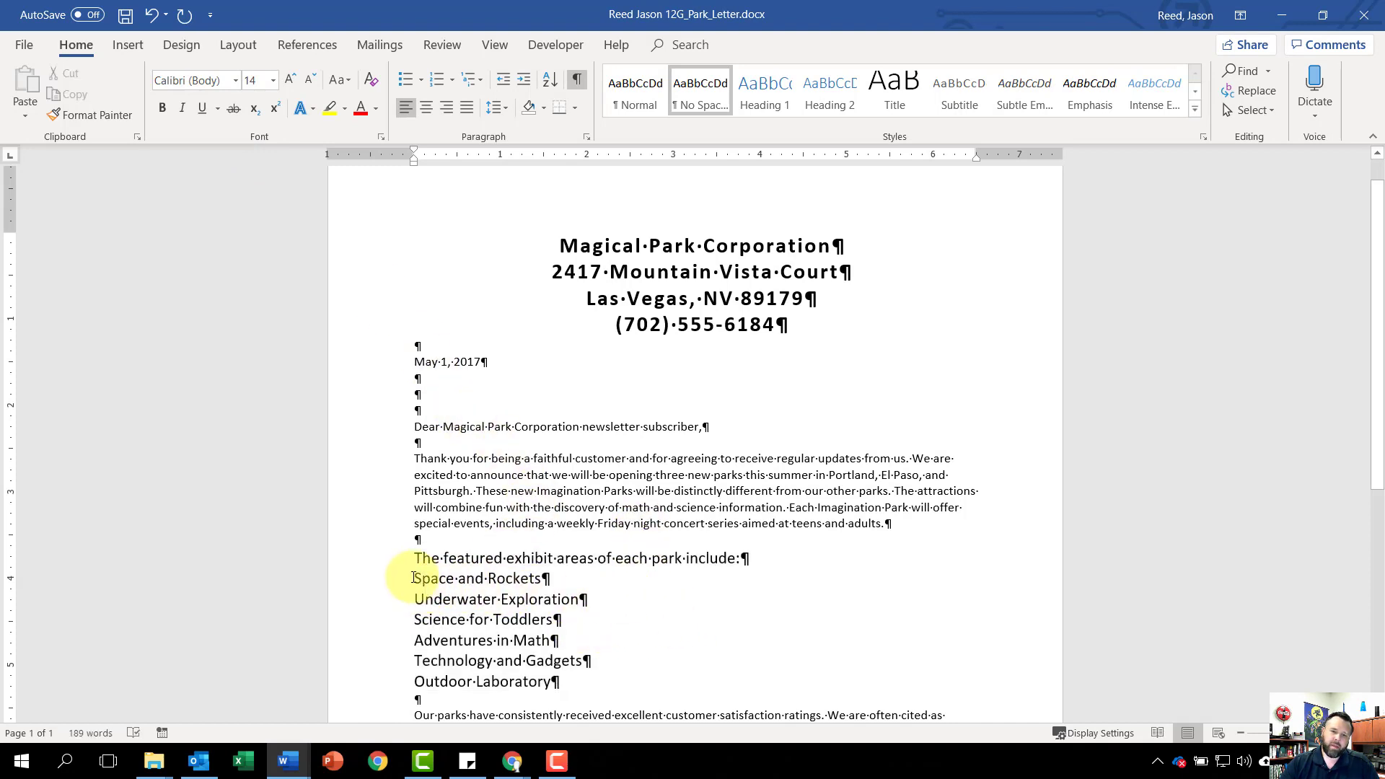
{"action": "left_click_drag", "start_coordinate": [414, 578], "coordinate": [578, 688]}
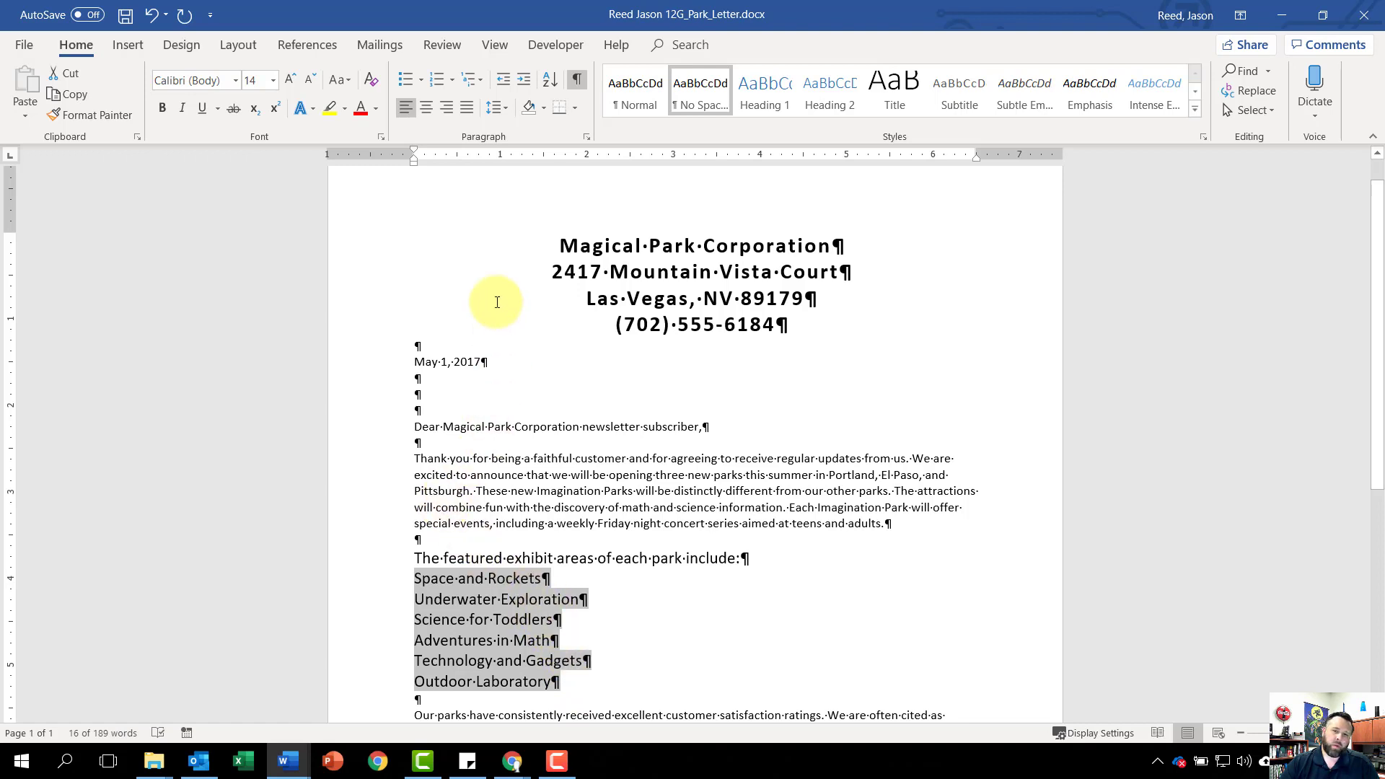
{"action": "left_click", "coordinate": [406, 82]}
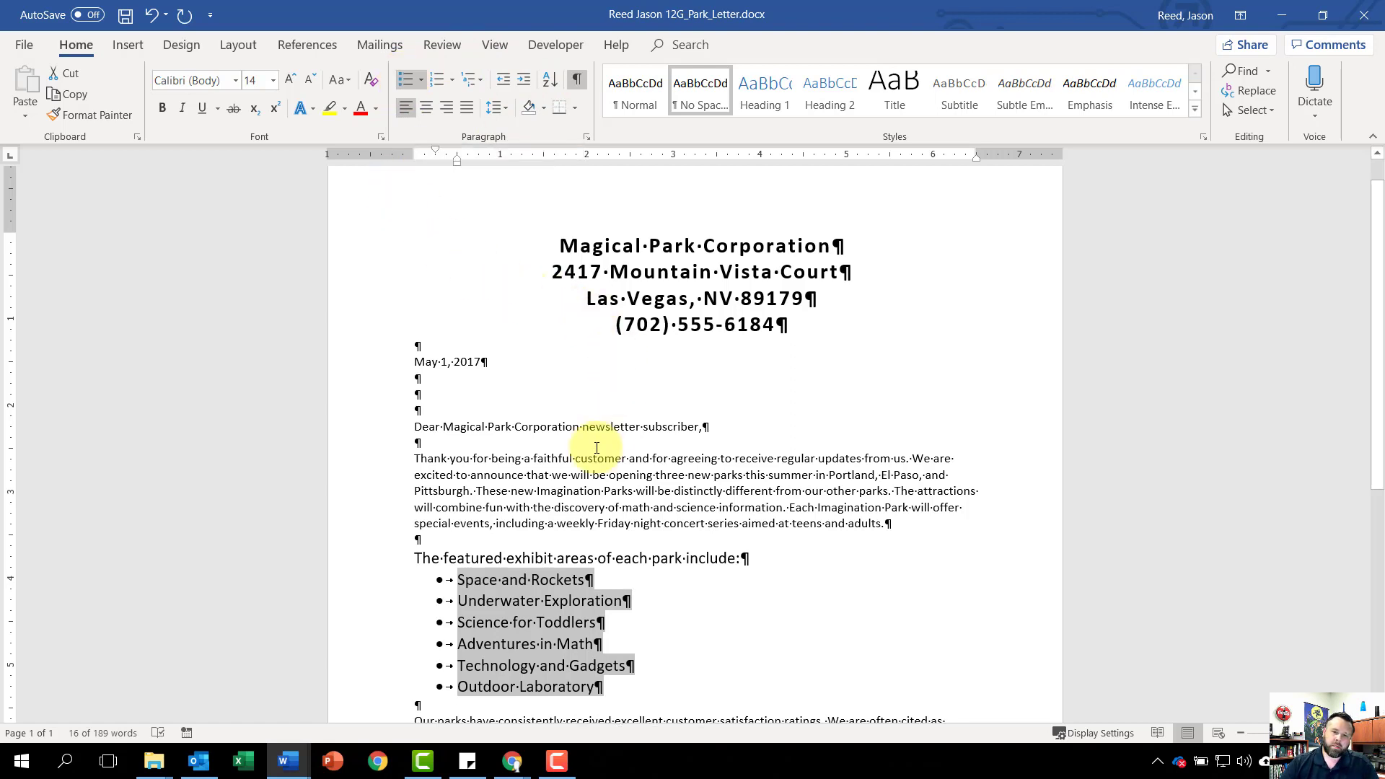
- Replace the space after the area code in the closing paragraph's phone number with a Nonbreaking Space
{"action": "scroll", "coordinate": [596, 448], "scroll_direction": "down", "scroll_amount": 2}
{"action": "scroll", "coordinate": [597, 447], "scroll_direction": "down", "scroll_amount": 4}
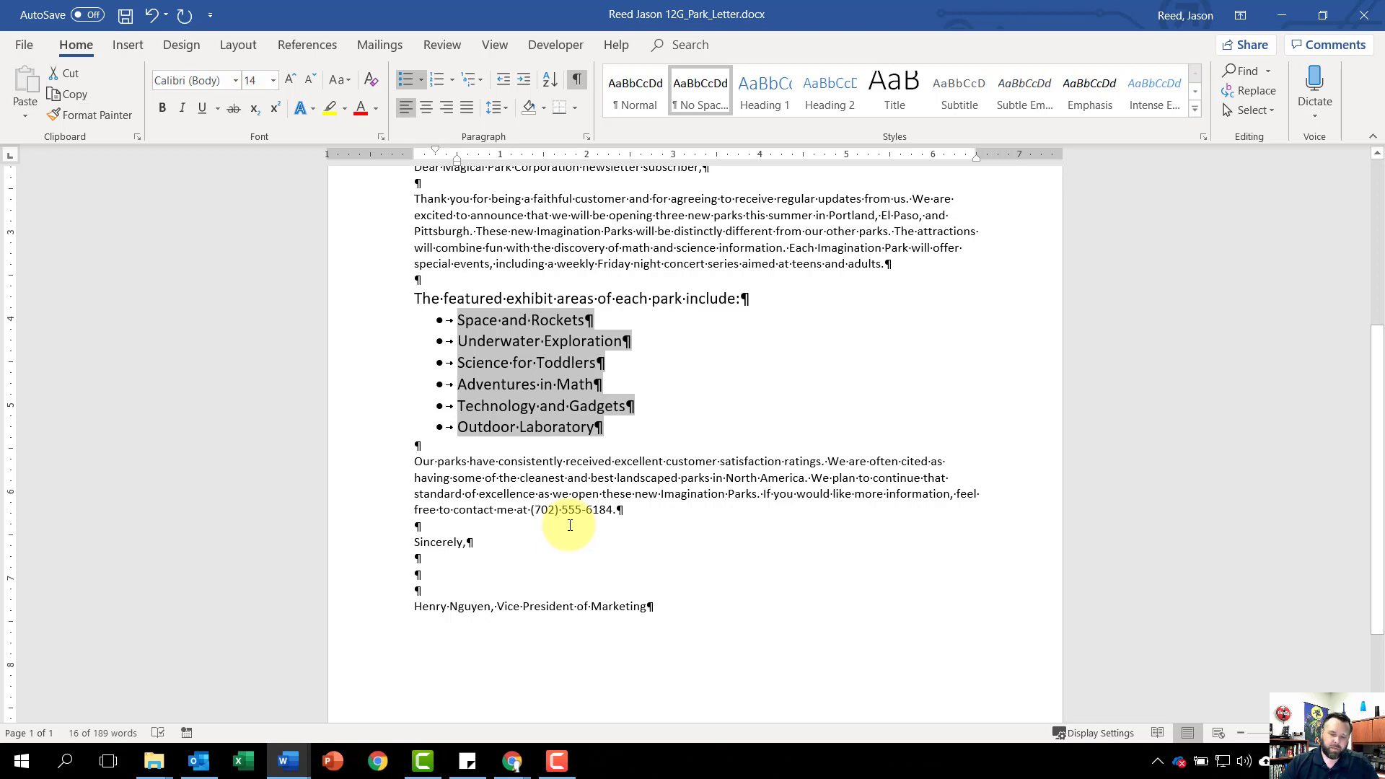
{"action": "scroll", "coordinate": [570, 525], "scroll_direction": "up", "scroll_amount": 4}
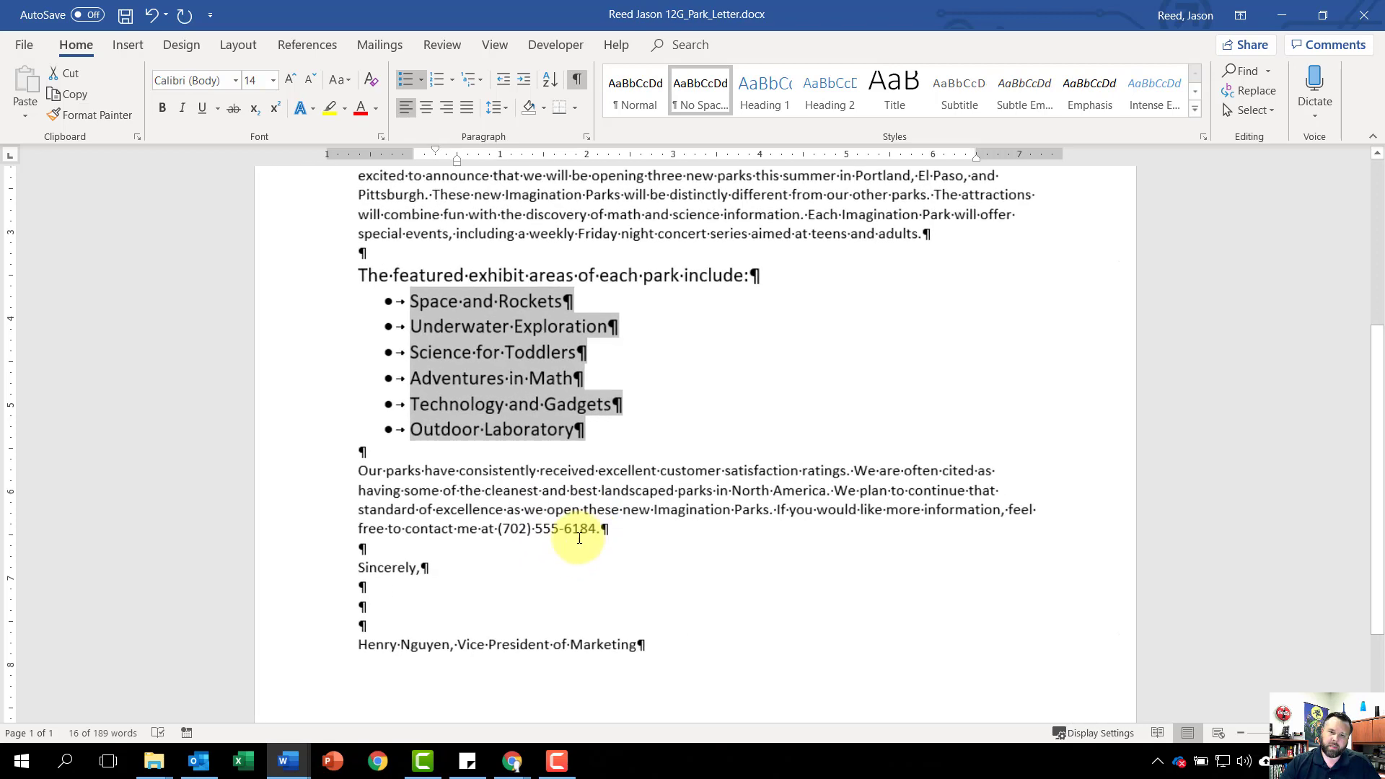
{"action": "scroll", "coordinate": [565, 545], "scroll_direction": "up", "scroll_amount": 5}
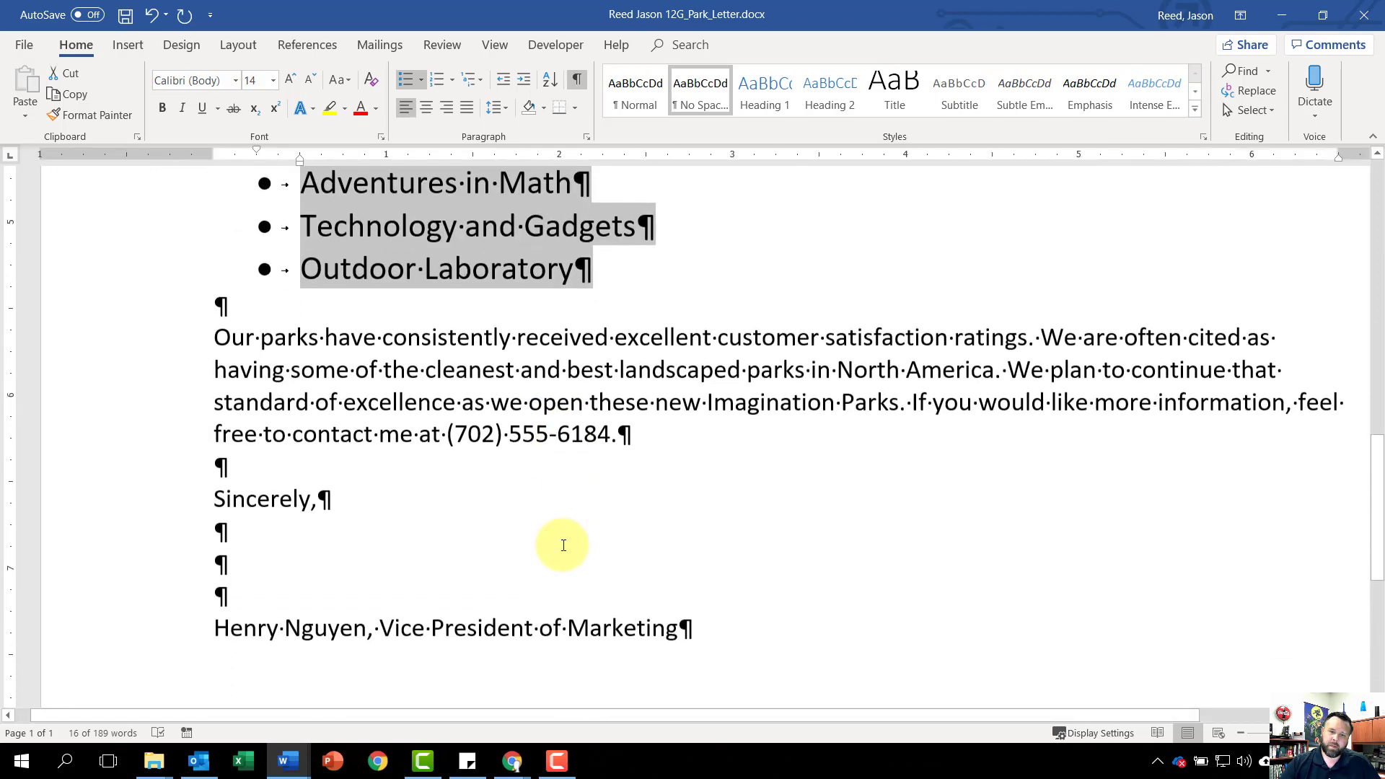
{"action": "scroll", "coordinate": [557, 511], "scroll_direction": "up", "scroll_amount": 1}
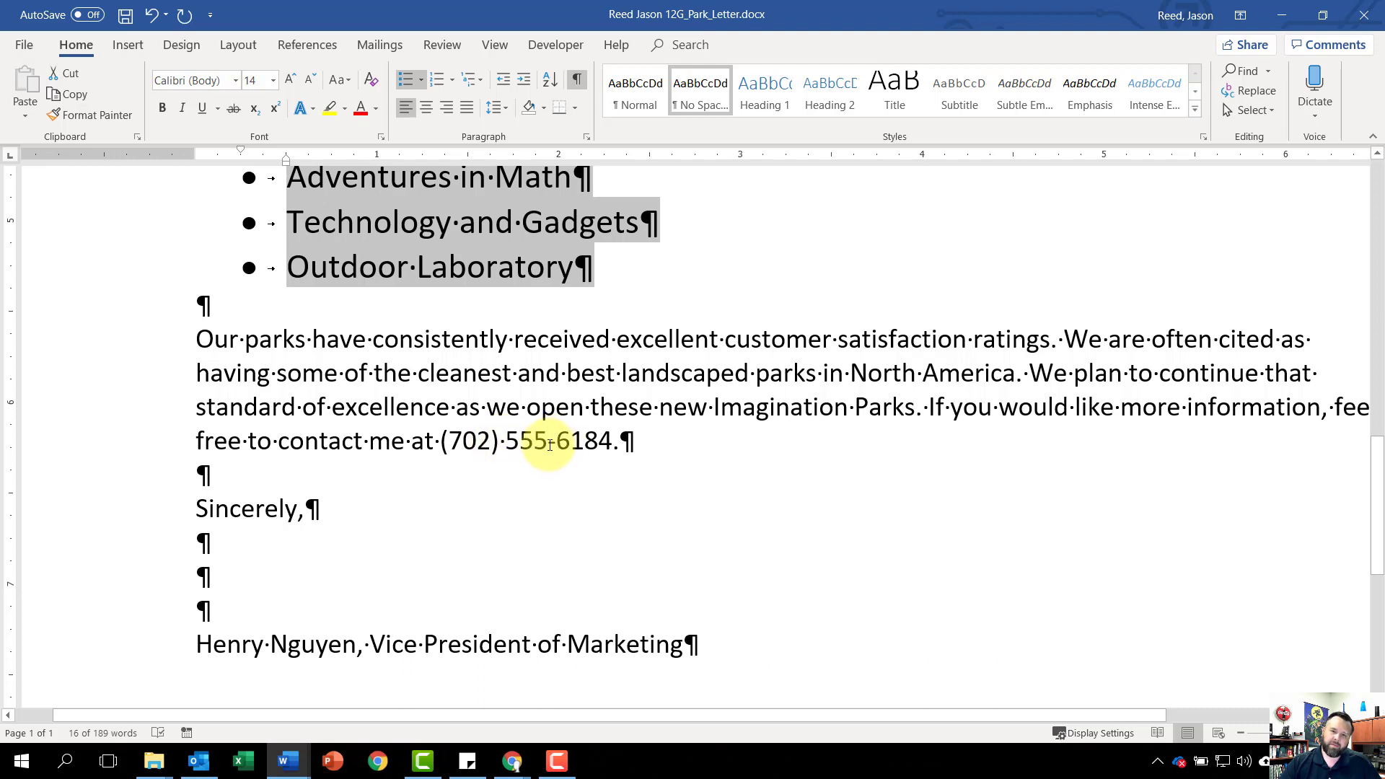
{"action": "left_click", "coordinate": [498, 438]}
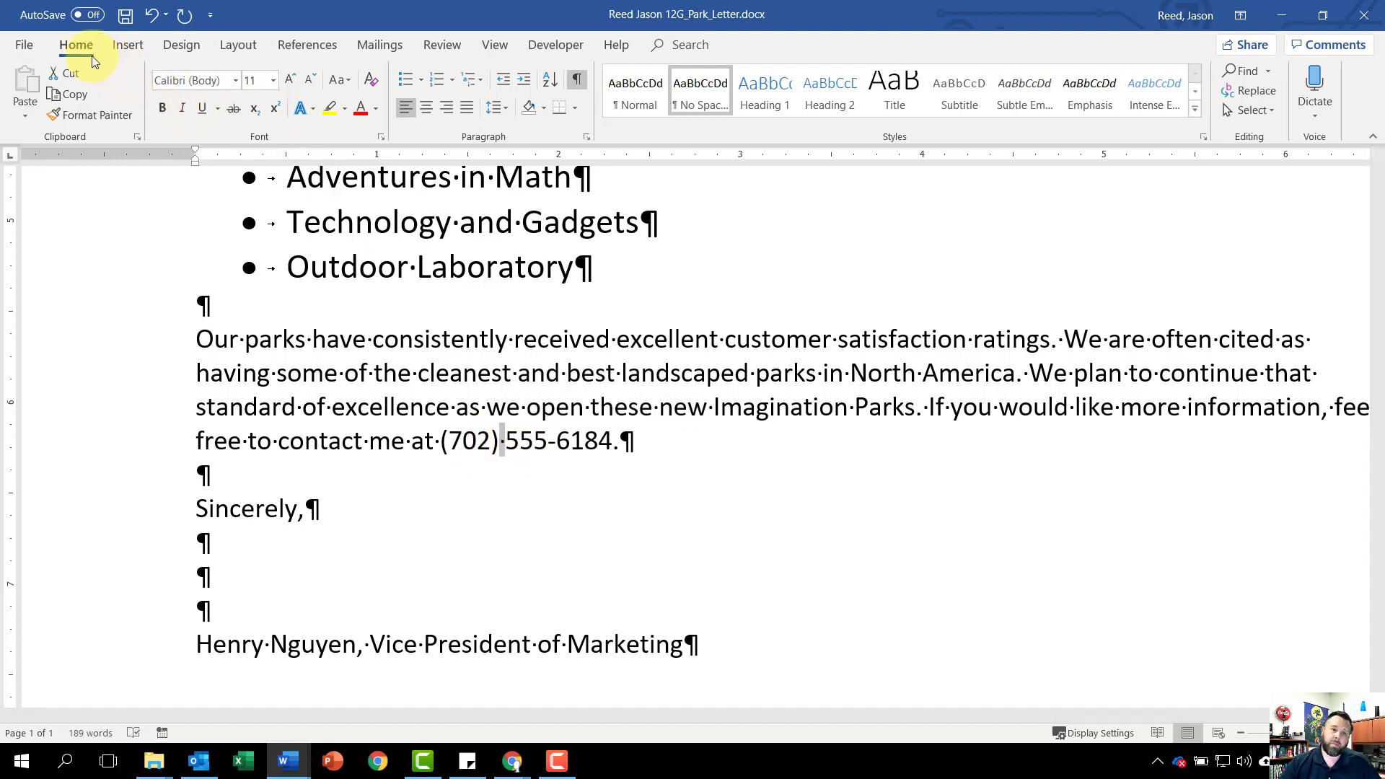
{"action": "left_click", "coordinate": [127, 49]}
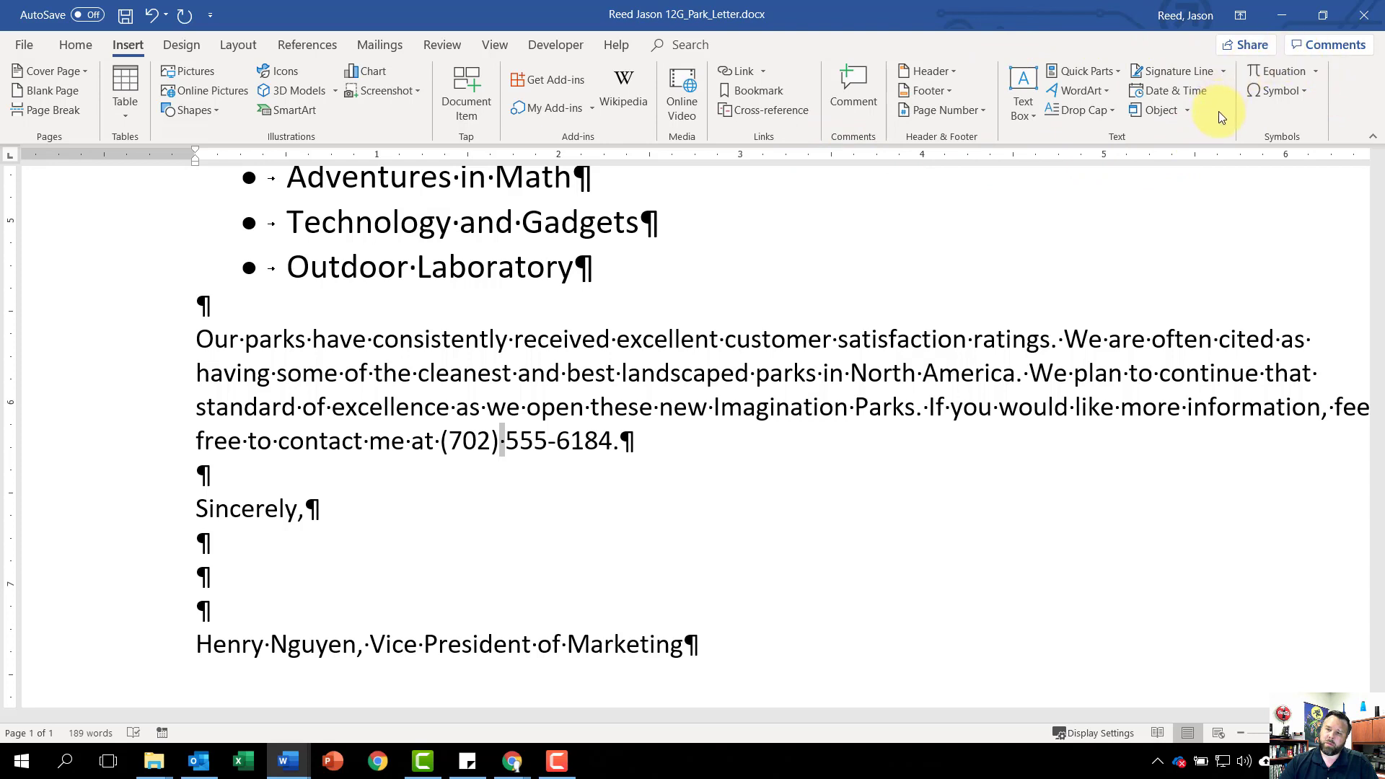
{"action": "left_click", "coordinate": [1304, 91]}
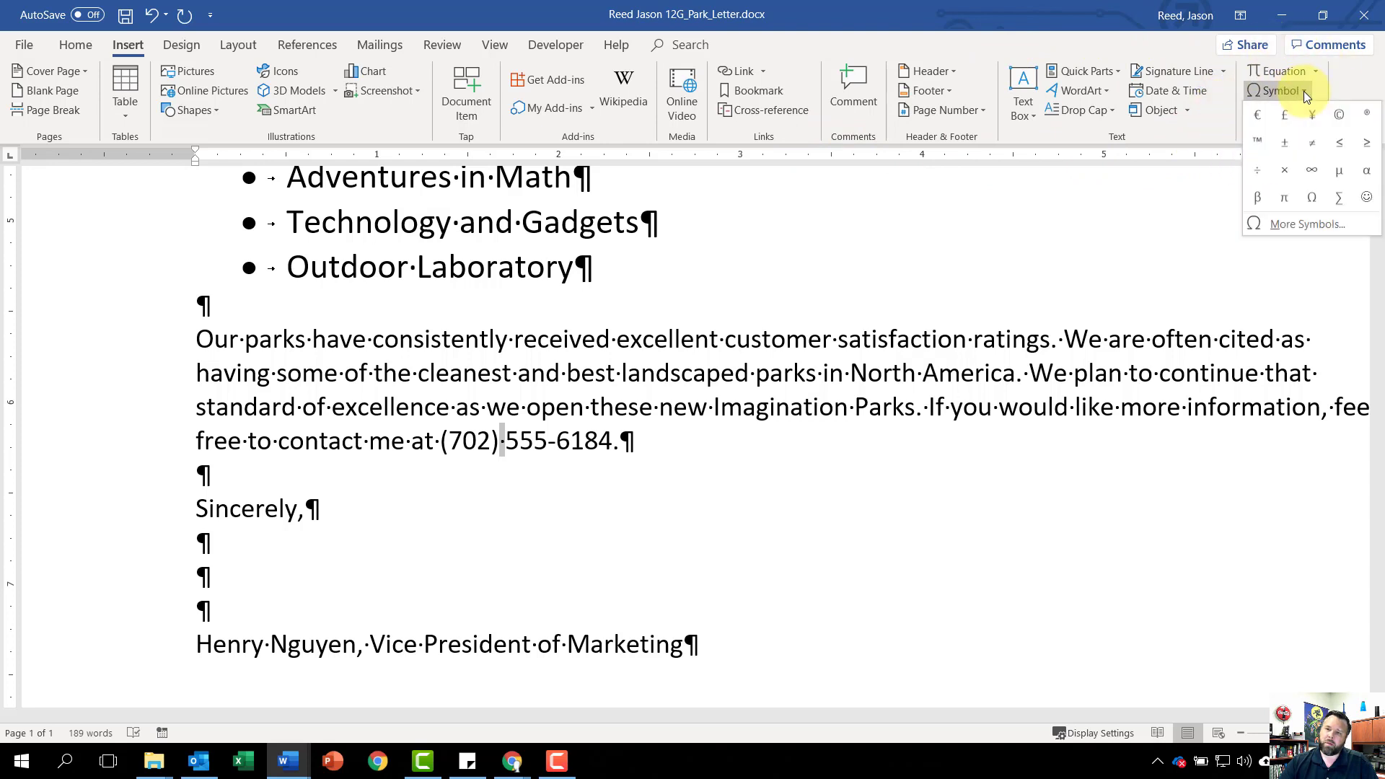
{"action": "left_click", "coordinate": [1307, 224]}
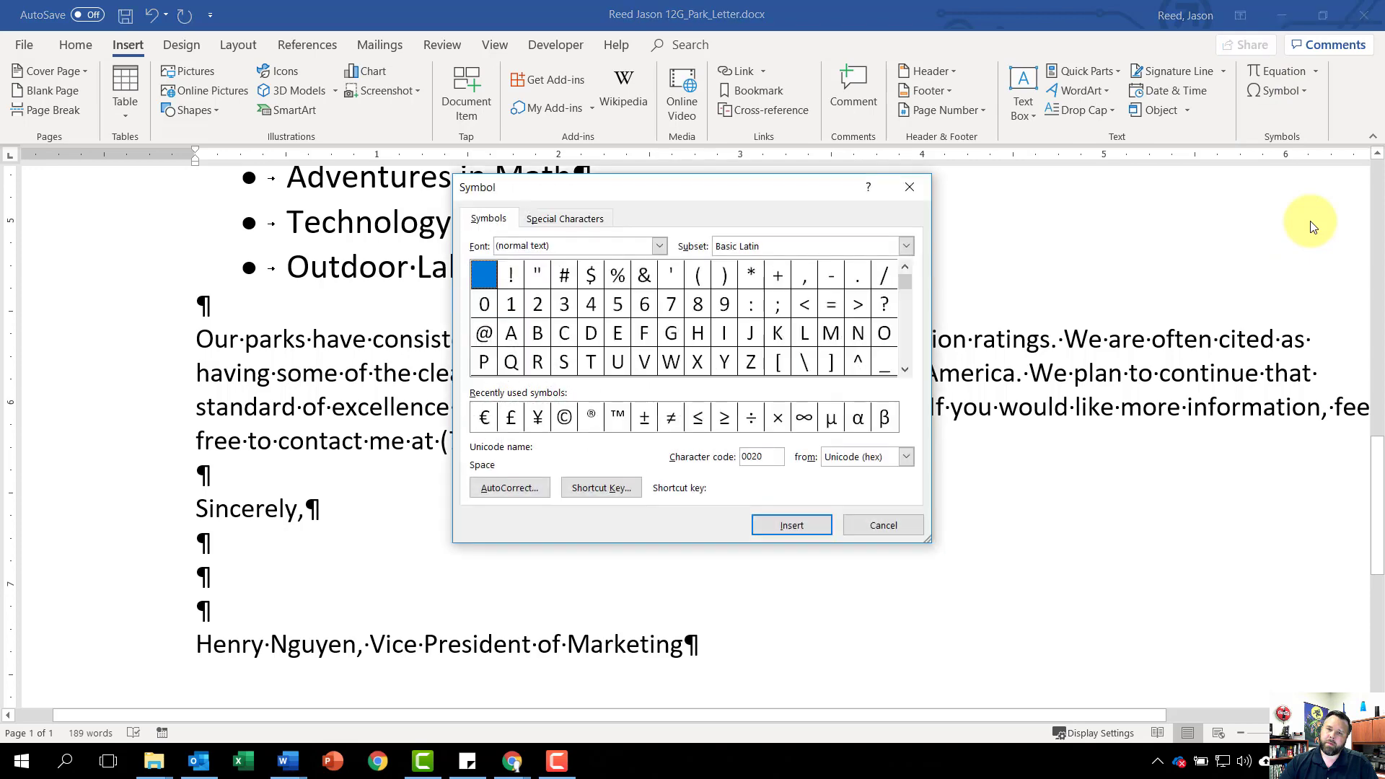
{"action": "left_click", "coordinate": [580, 219]}
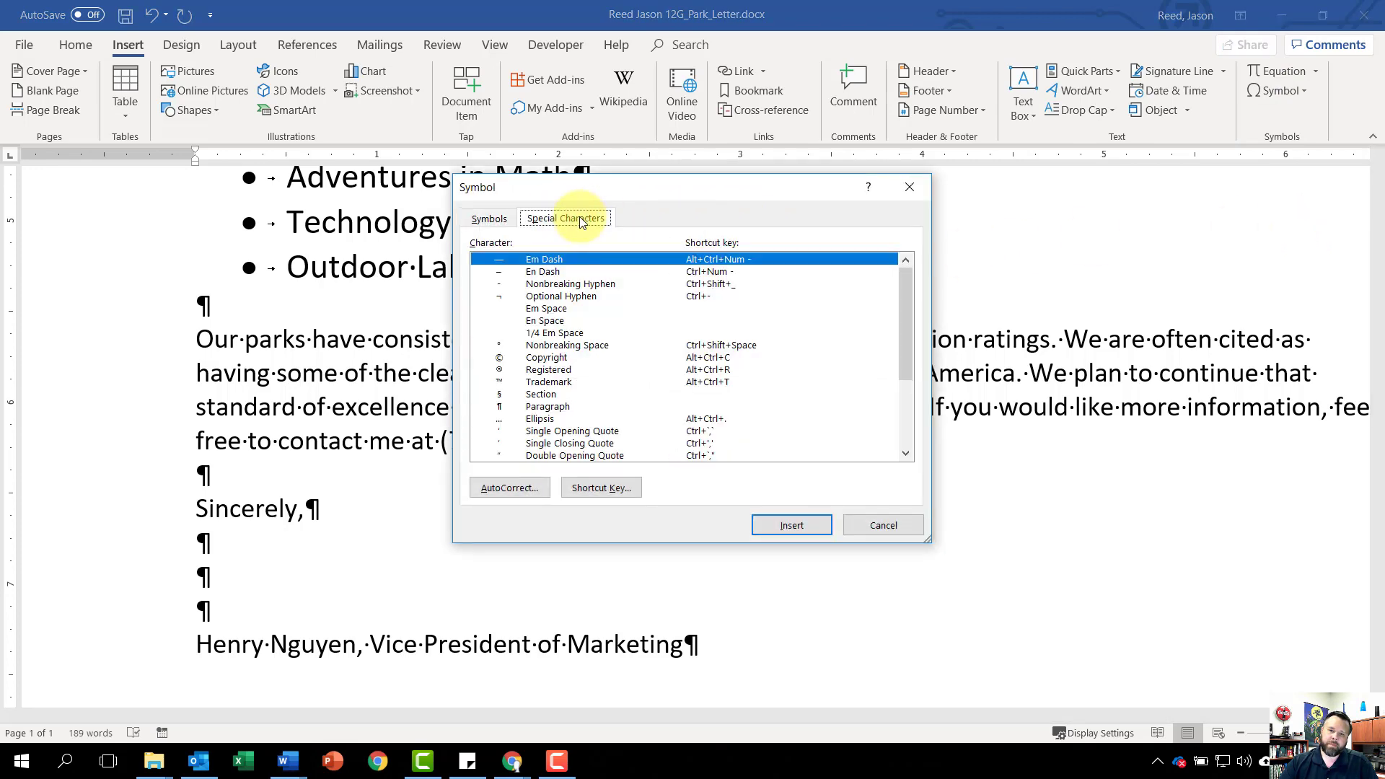
{"action": "left_click", "coordinate": [574, 344]}
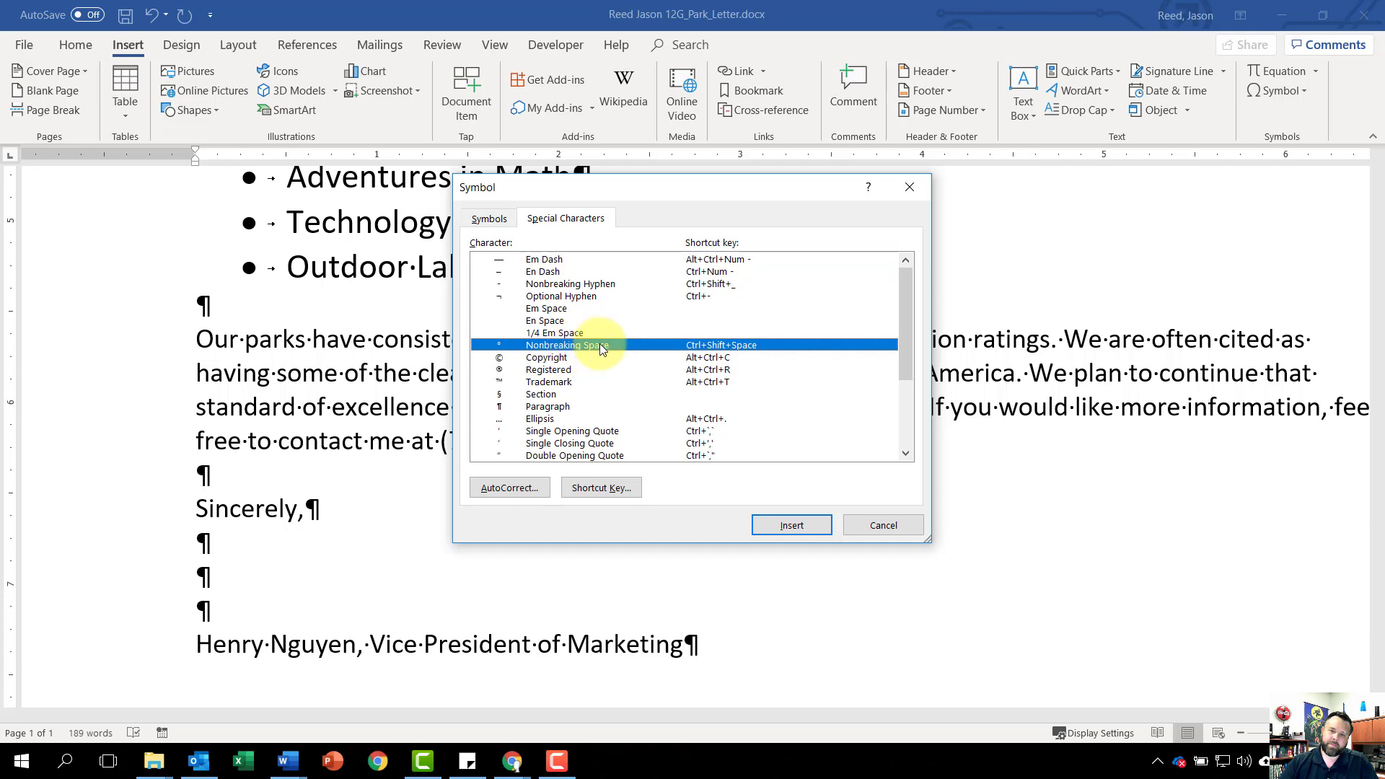
{"action": "left_click", "coordinate": [785, 527]}
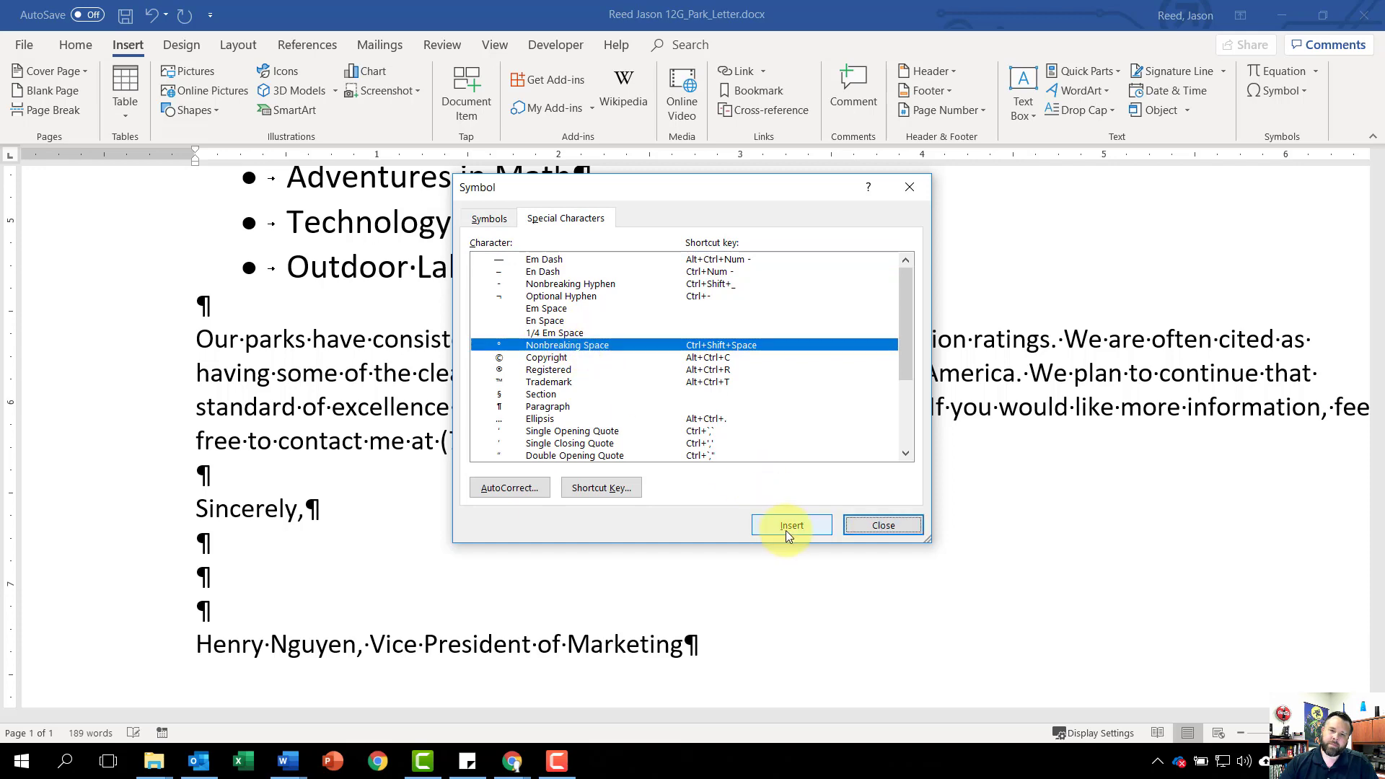
{"action": "left_click", "coordinate": [894, 524]}
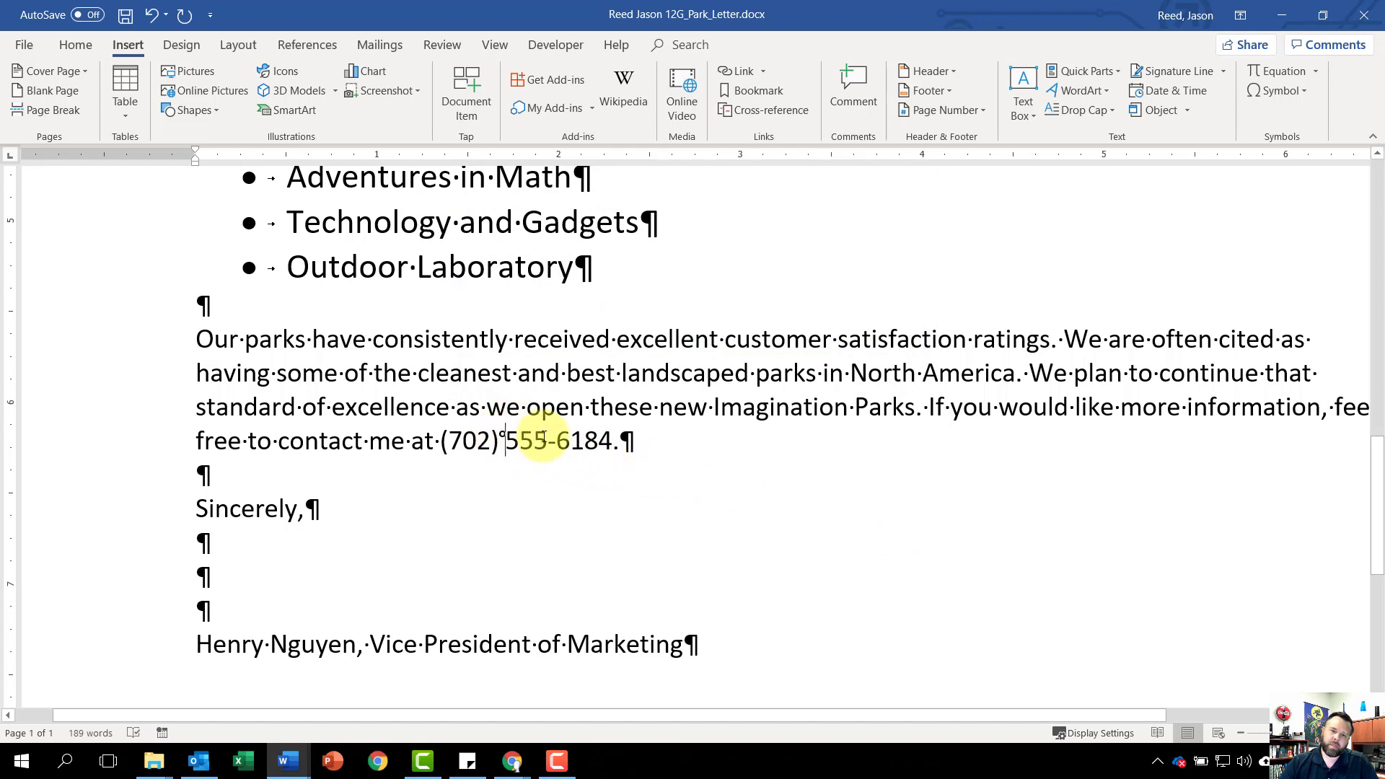
- Replace the hyphen in the closing paragraph's phone number with a Nonbreaking Hyphen
{"action": "double_click", "coordinate": [556, 441]}
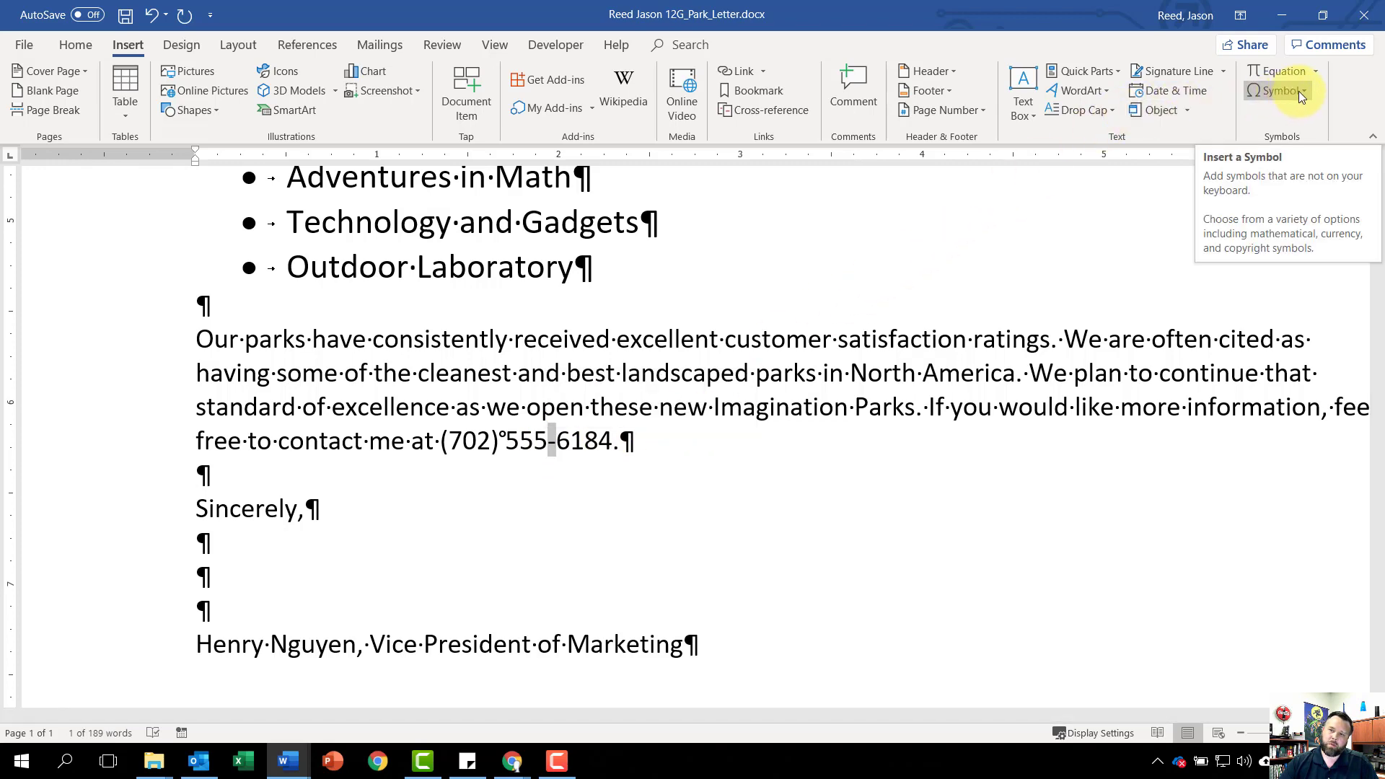
{"action": "left_click", "coordinate": [1280, 93]}
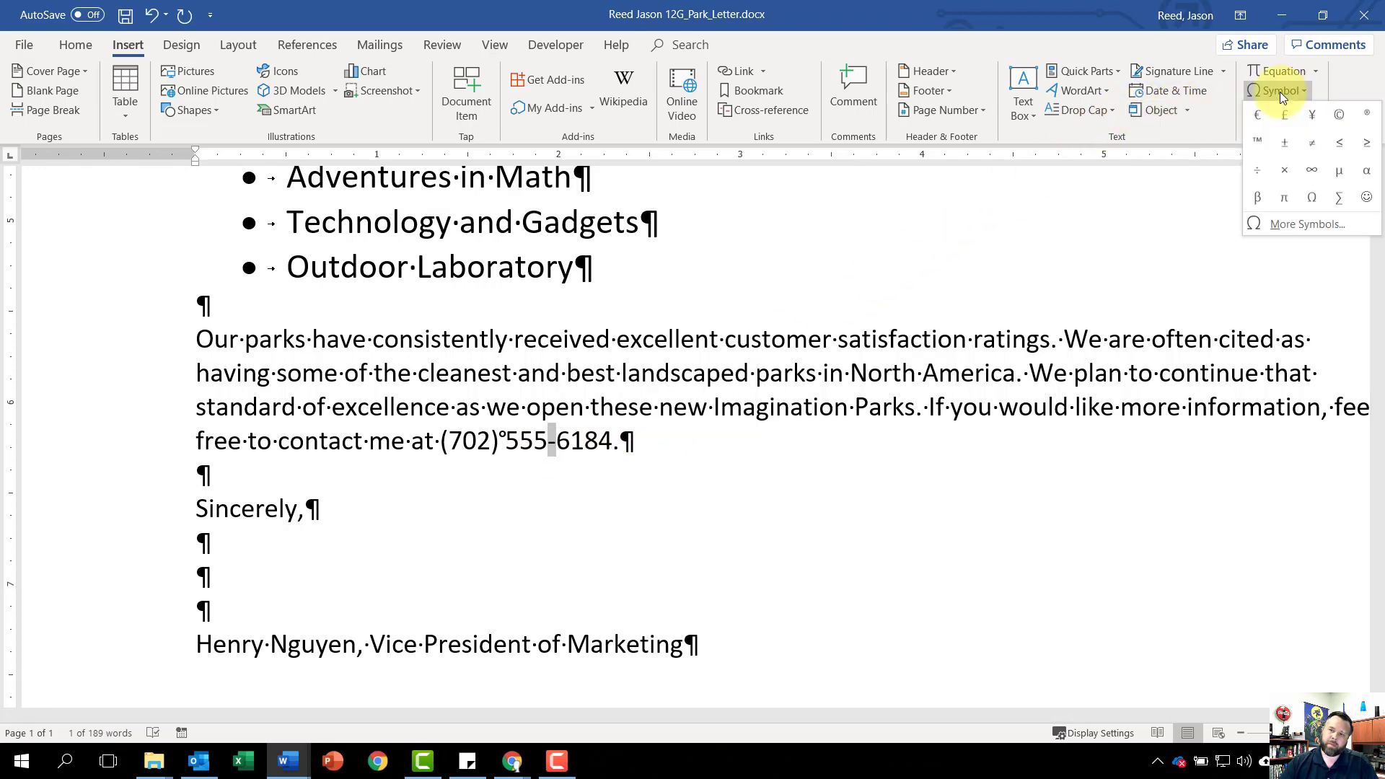
{"action": "left_click", "coordinate": [1279, 227]}
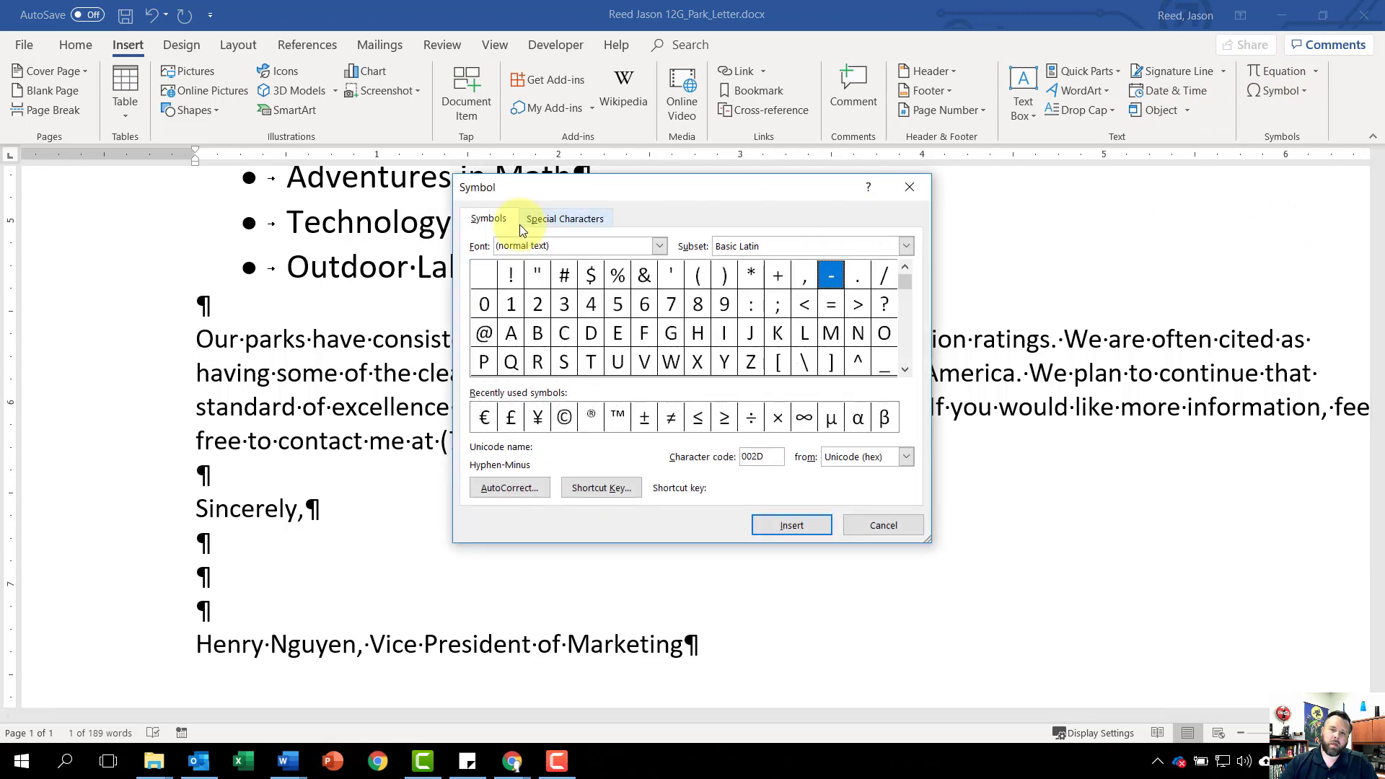
{"action": "left_click", "coordinate": [566, 222]}
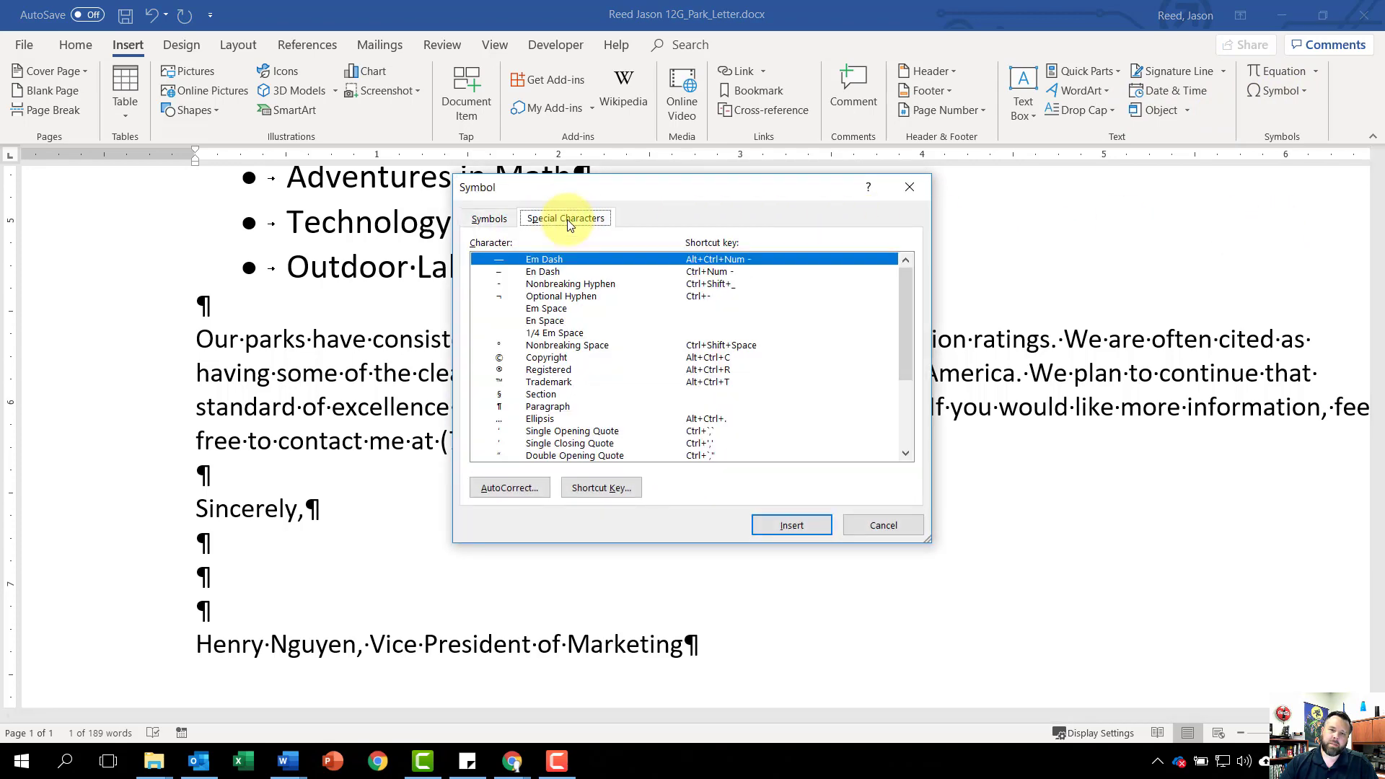
{"action": "left_click", "coordinate": [551, 285]}
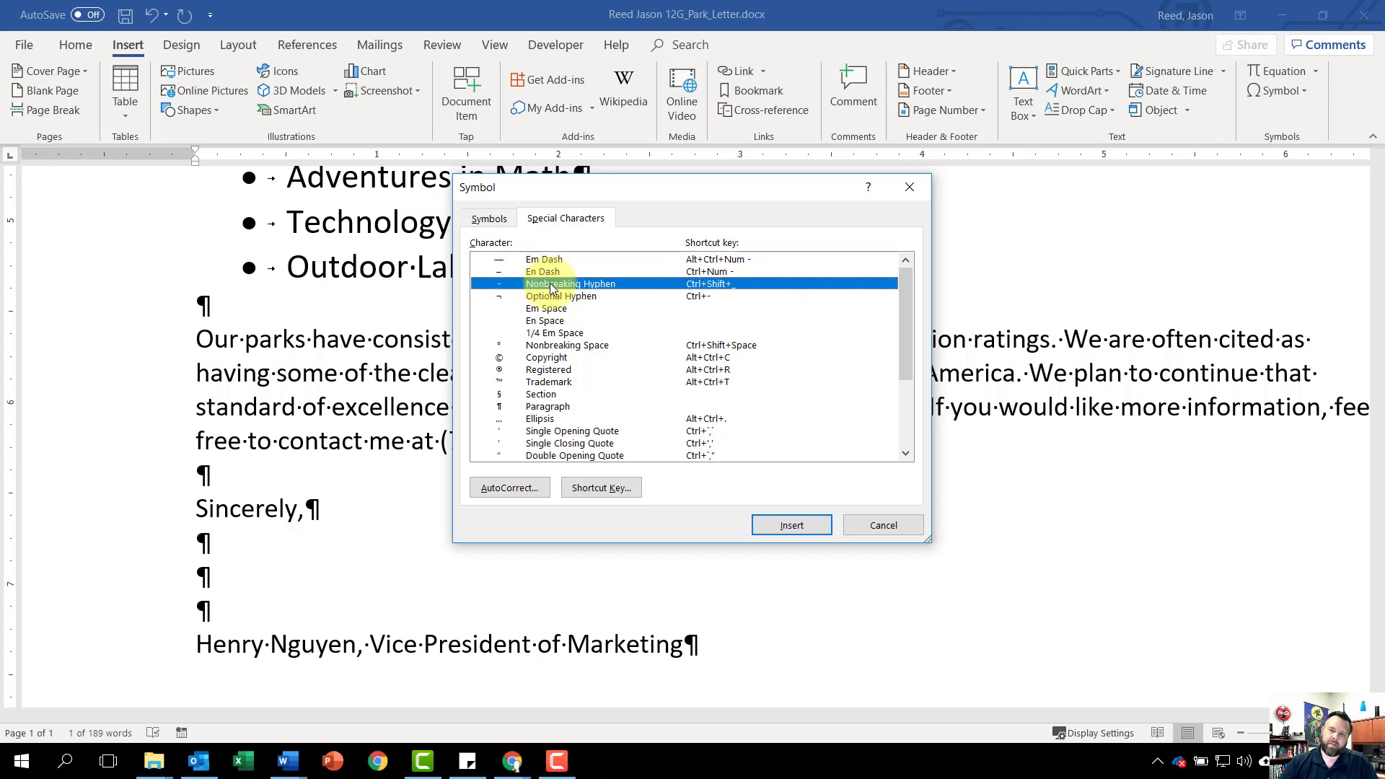
{"action": "left_click", "coordinate": [791, 527]}
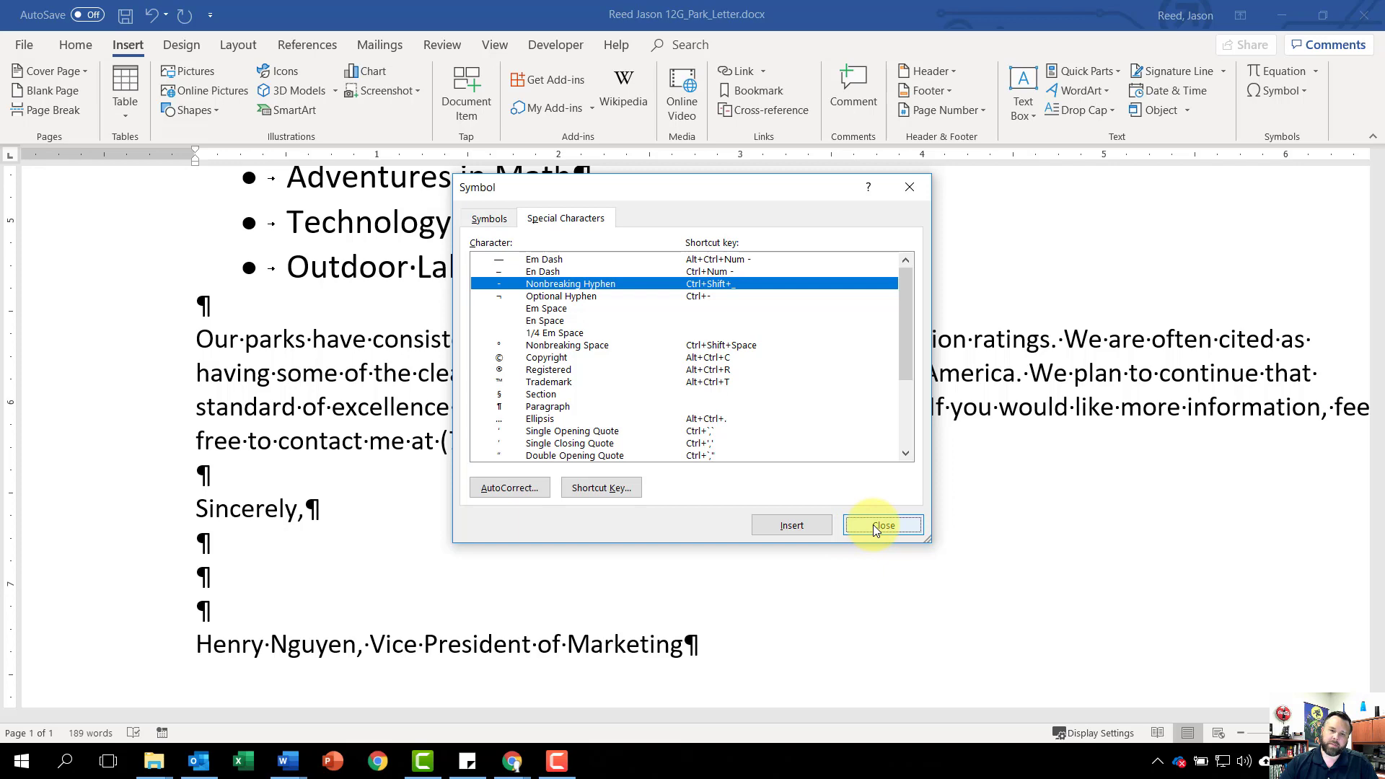
{"action": "left_click", "coordinate": [873, 525]}
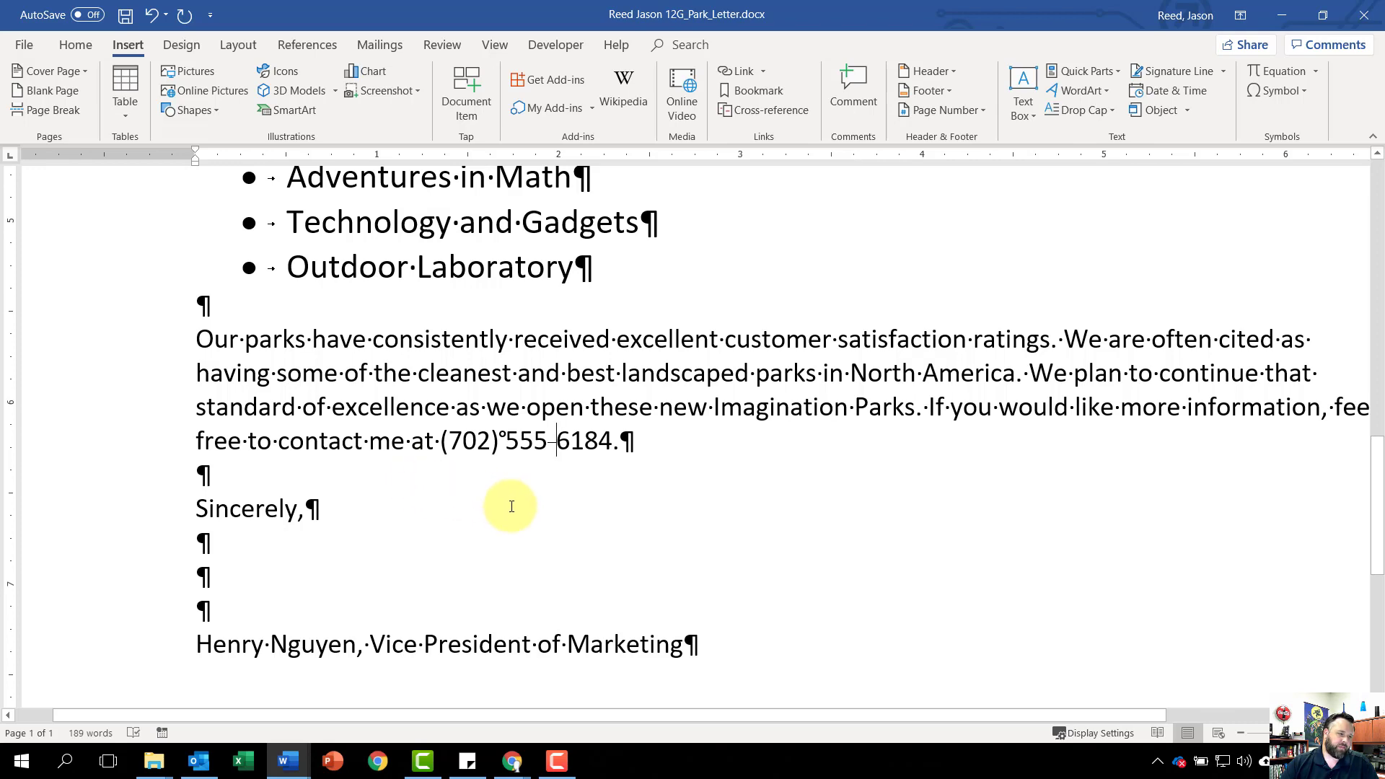
- Insert the picture w12G_Ride.jpg from Downloads at the end of the line "The featured exhibit areas of each park include:"
{"action": "scroll", "coordinate": [511, 516], "scroll_direction": "up", "scroll_amount": 5}
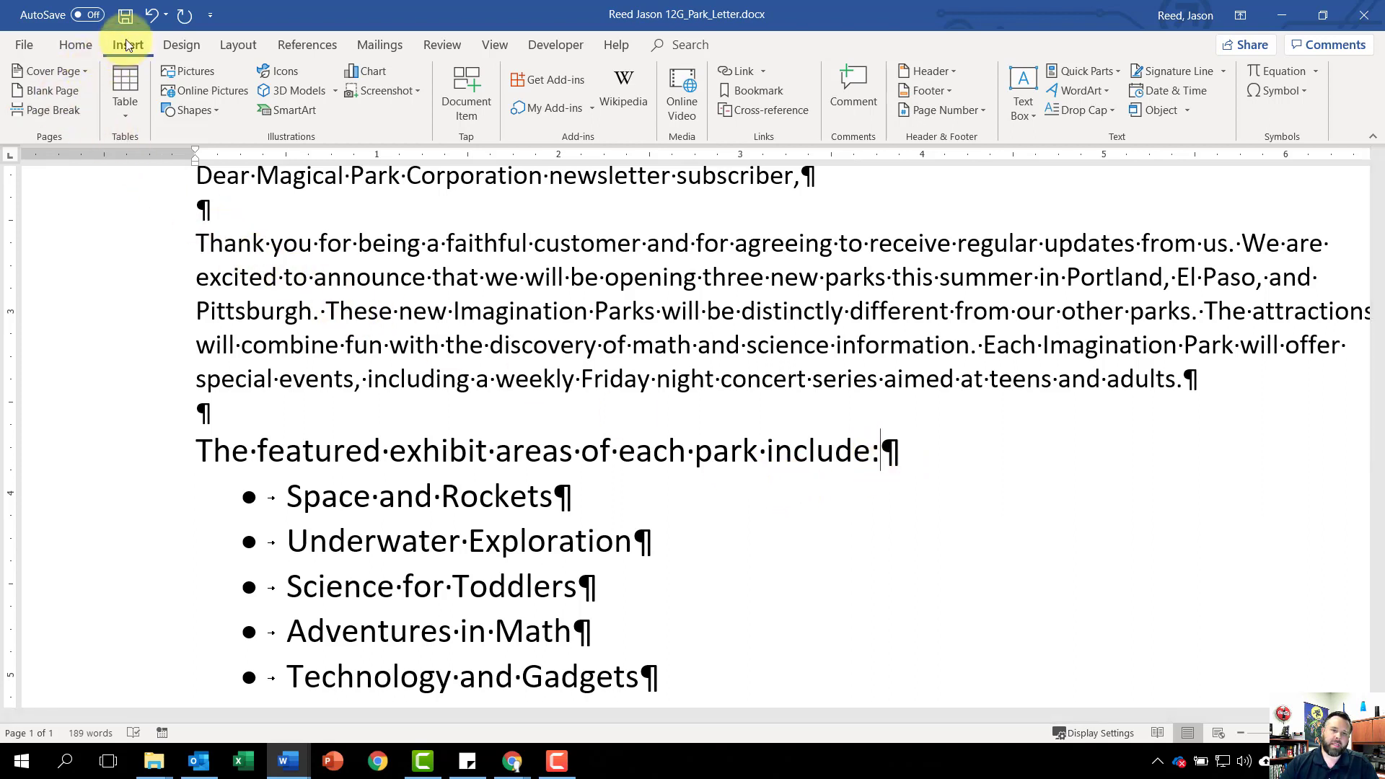
{"action": "left_click", "coordinate": [191, 73]}
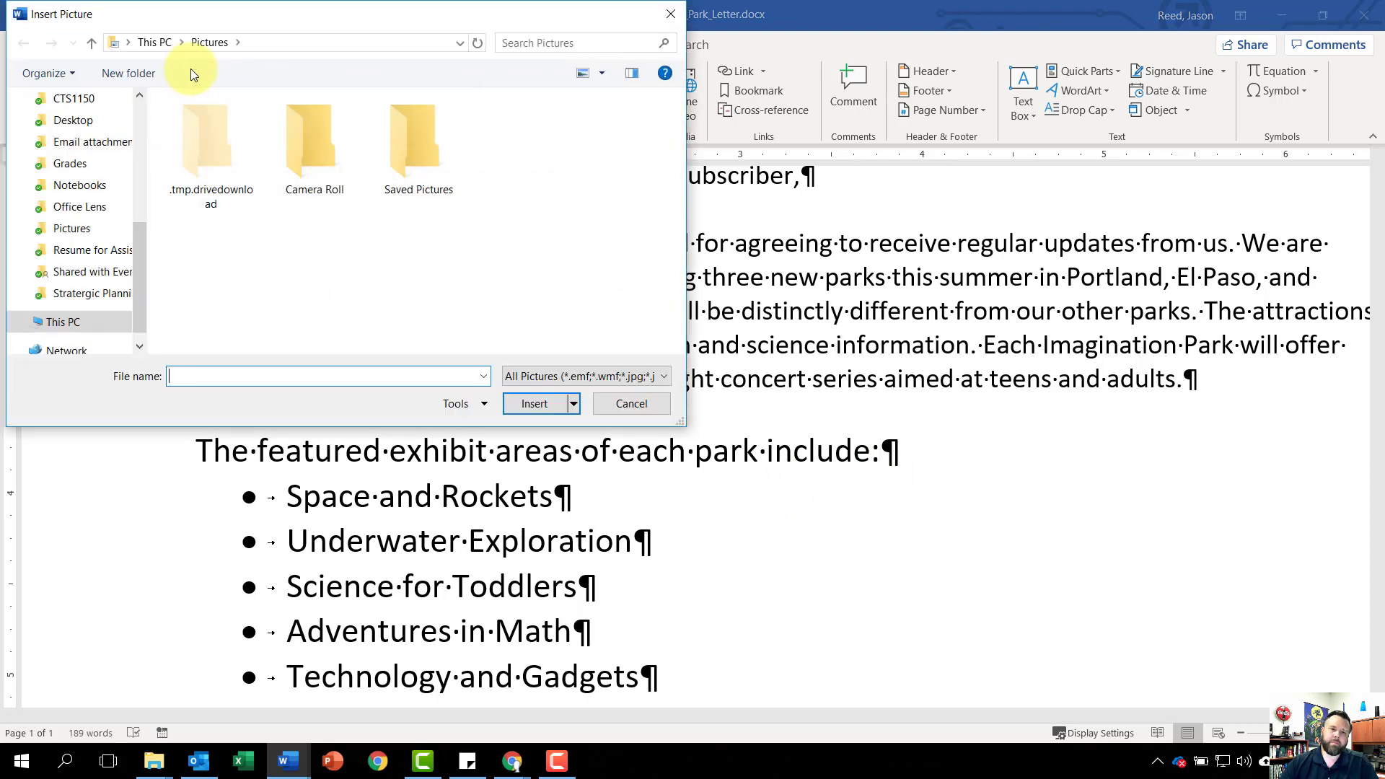
{"action": "left_click_drag", "start_coordinate": [146, 253], "coordinate": [131, 137]}
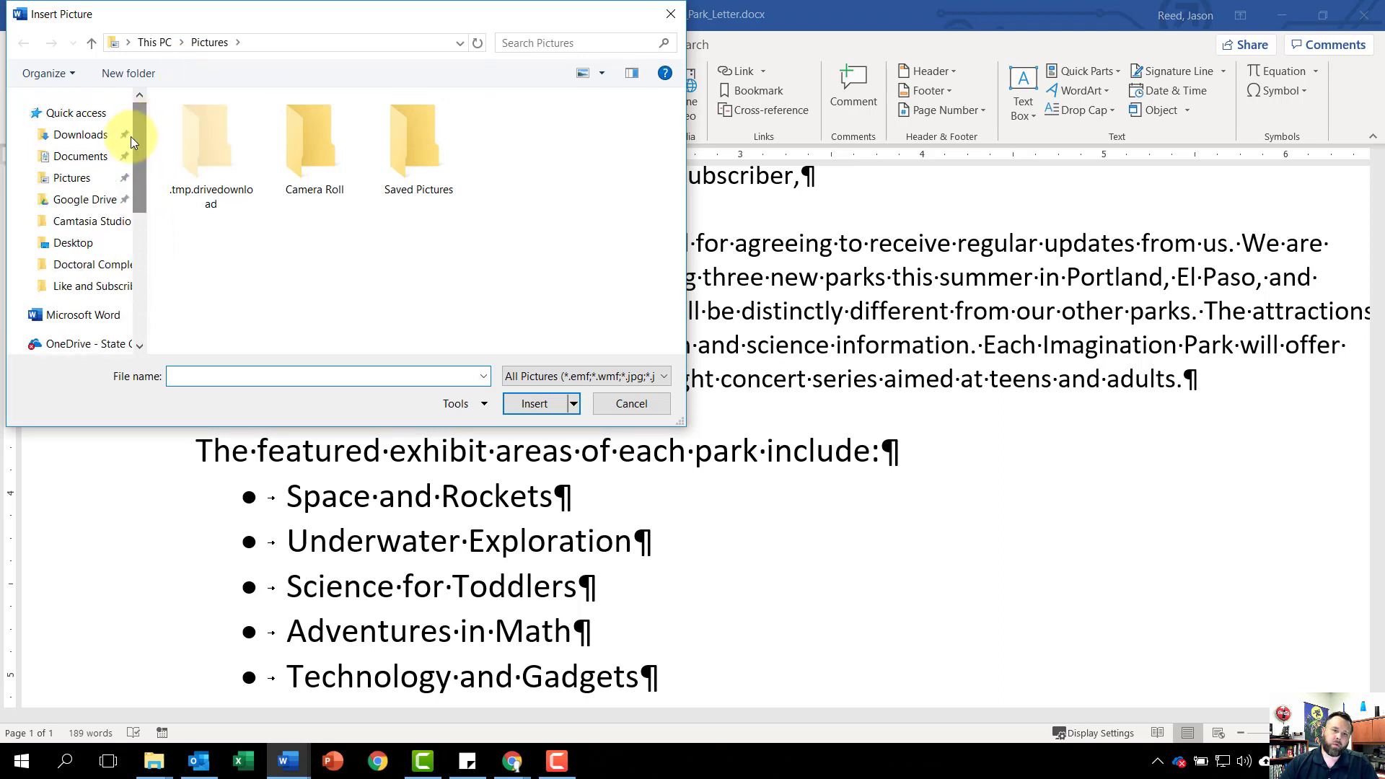
{"action": "left_click", "coordinate": [81, 137]}
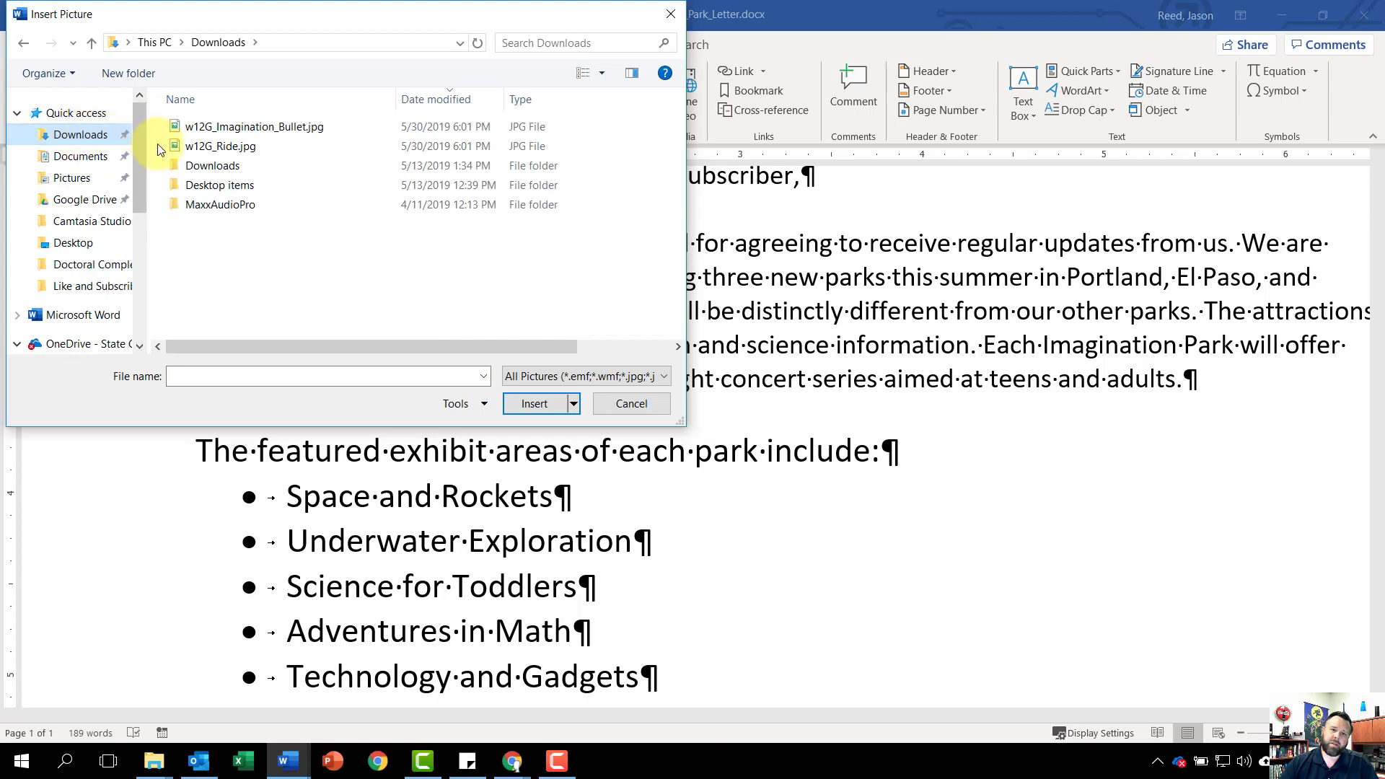
{"action": "left_click", "coordinate": [221, 153]}
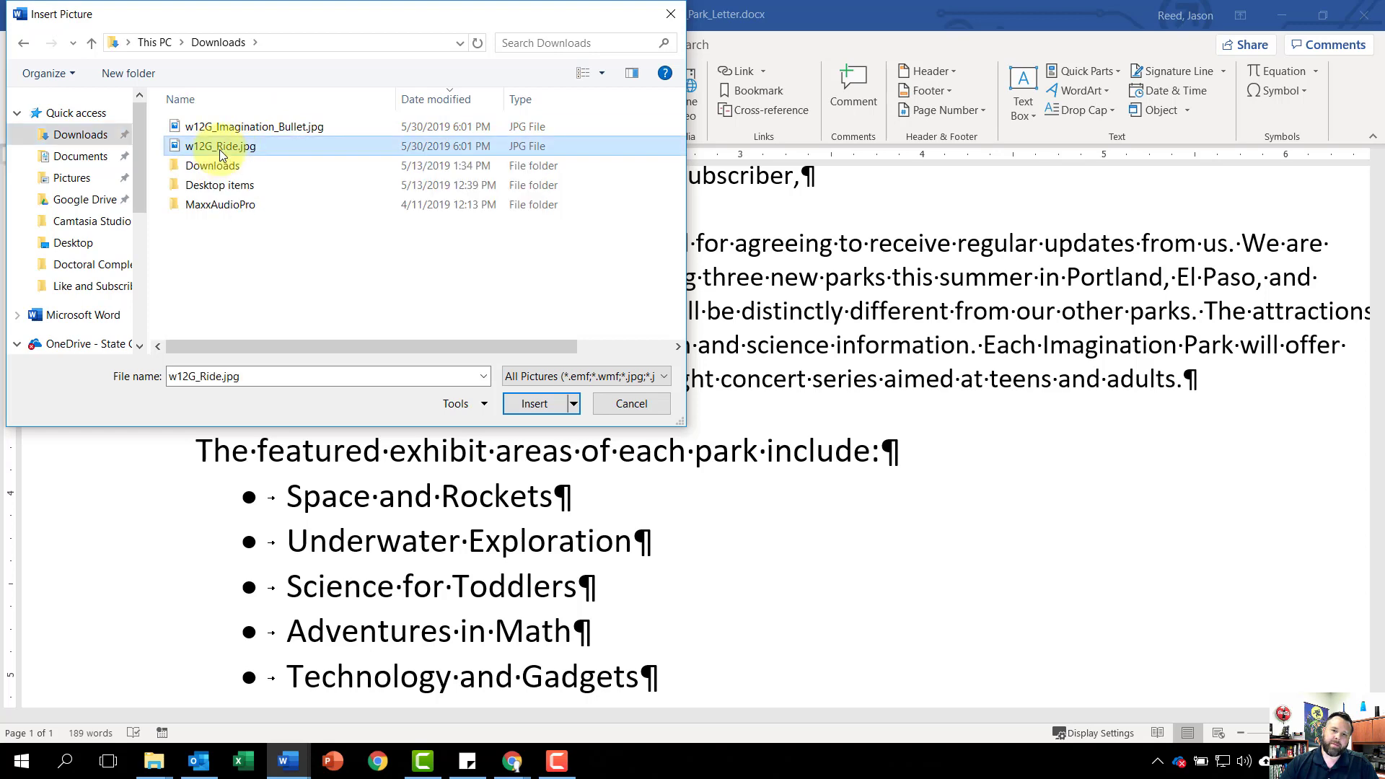
{"action": "left_click", "coordinate": [534, 404]}
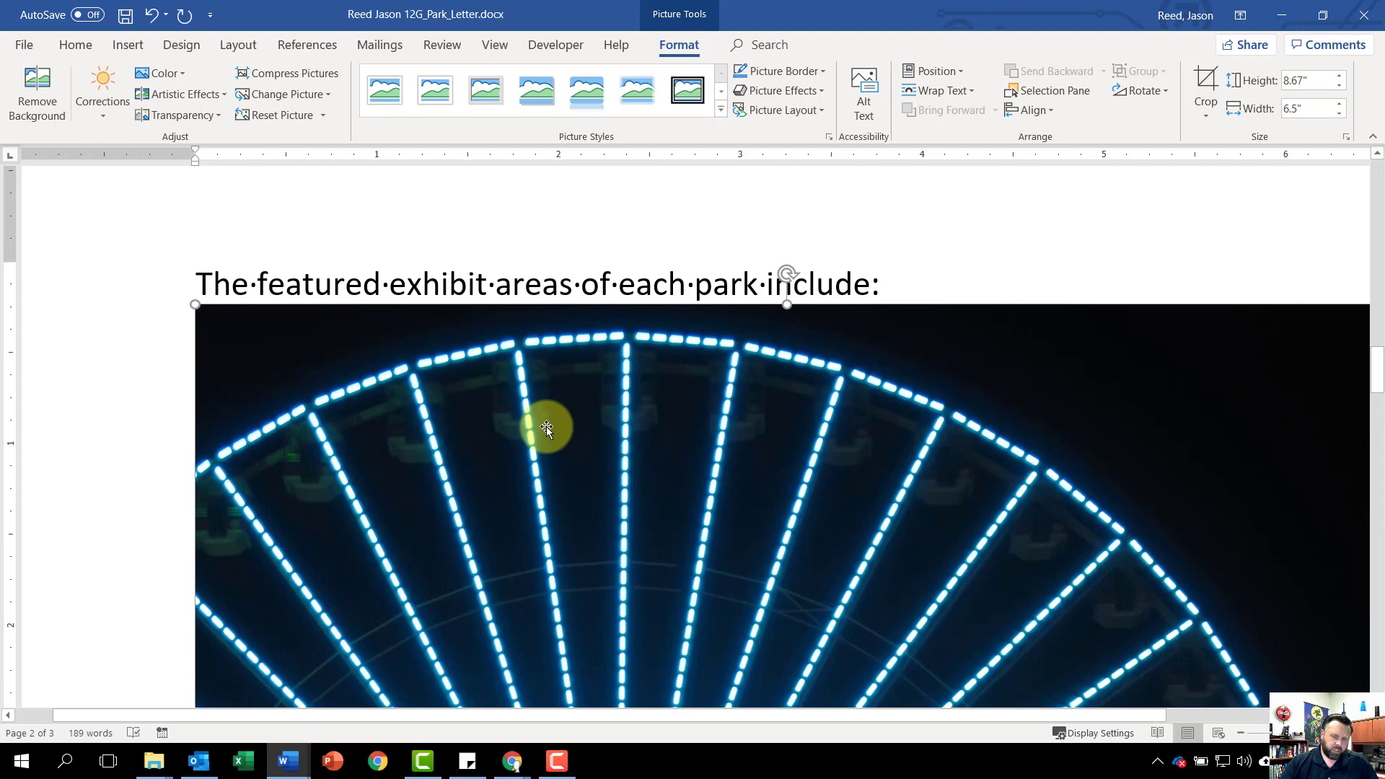
- Apply the Glow Edges artistic effect to the inserted ride picture
{"action": "scroll", "coordinate": [556, 413], "scroll_direction": "down", "scroll_amount": 12, "text": "ctrl"}
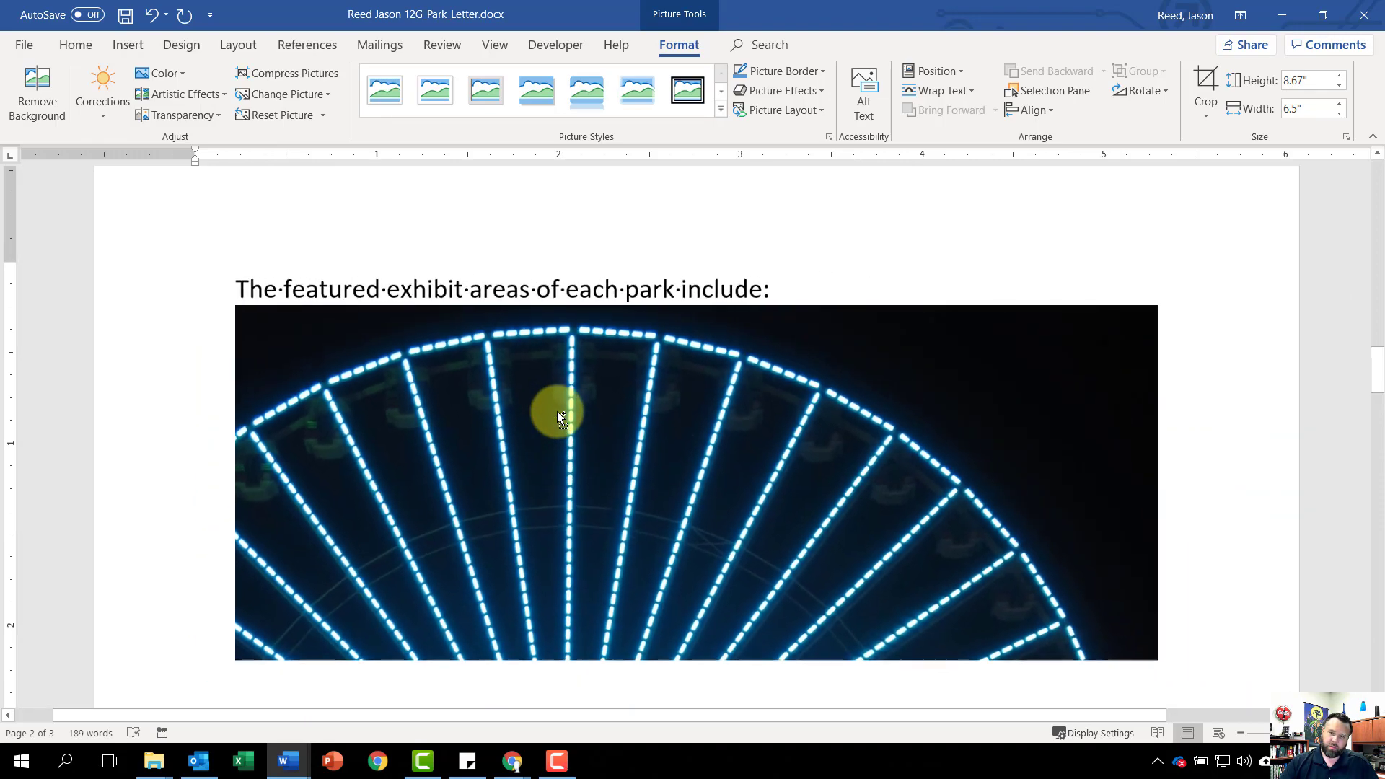
{"action": "scroll", "coordinate": [557, 412], "scroll_direction": "down", "scroll_amount": 1, "text": "ctrl"}
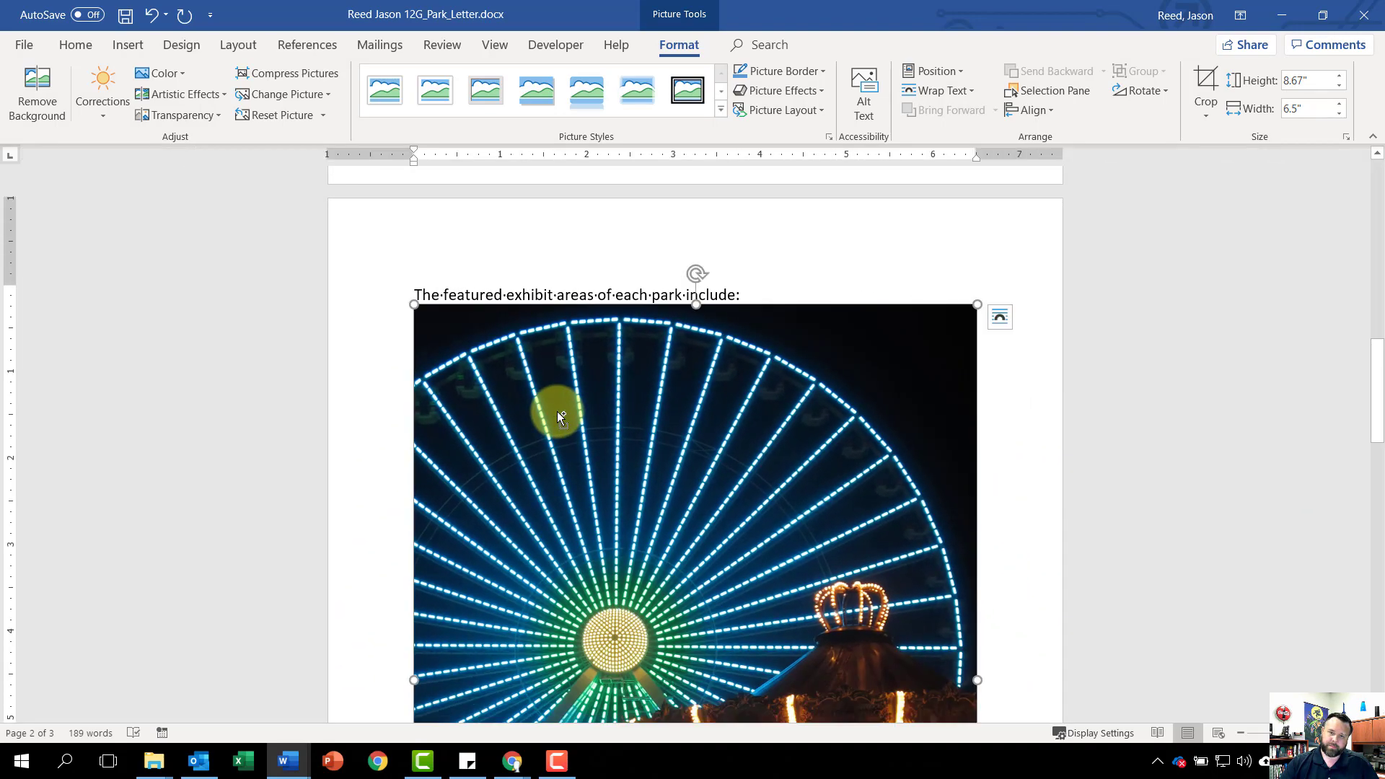
{"action": "scroll", "coordinate": [557, 411], "scroll_direction": "up", "scroll_amount": 2, "text": "ctrl"}
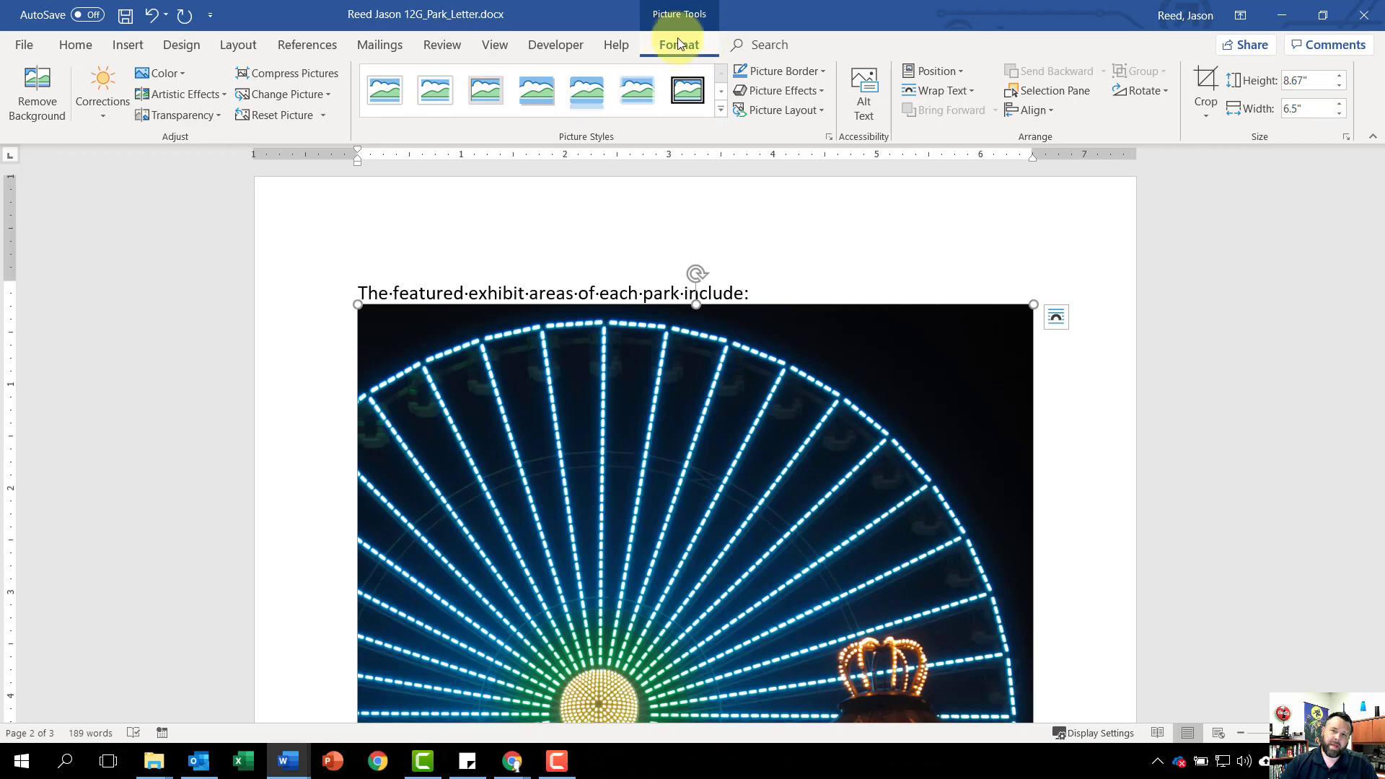
{"action": "left_click", "coordinate": [187, 93]}
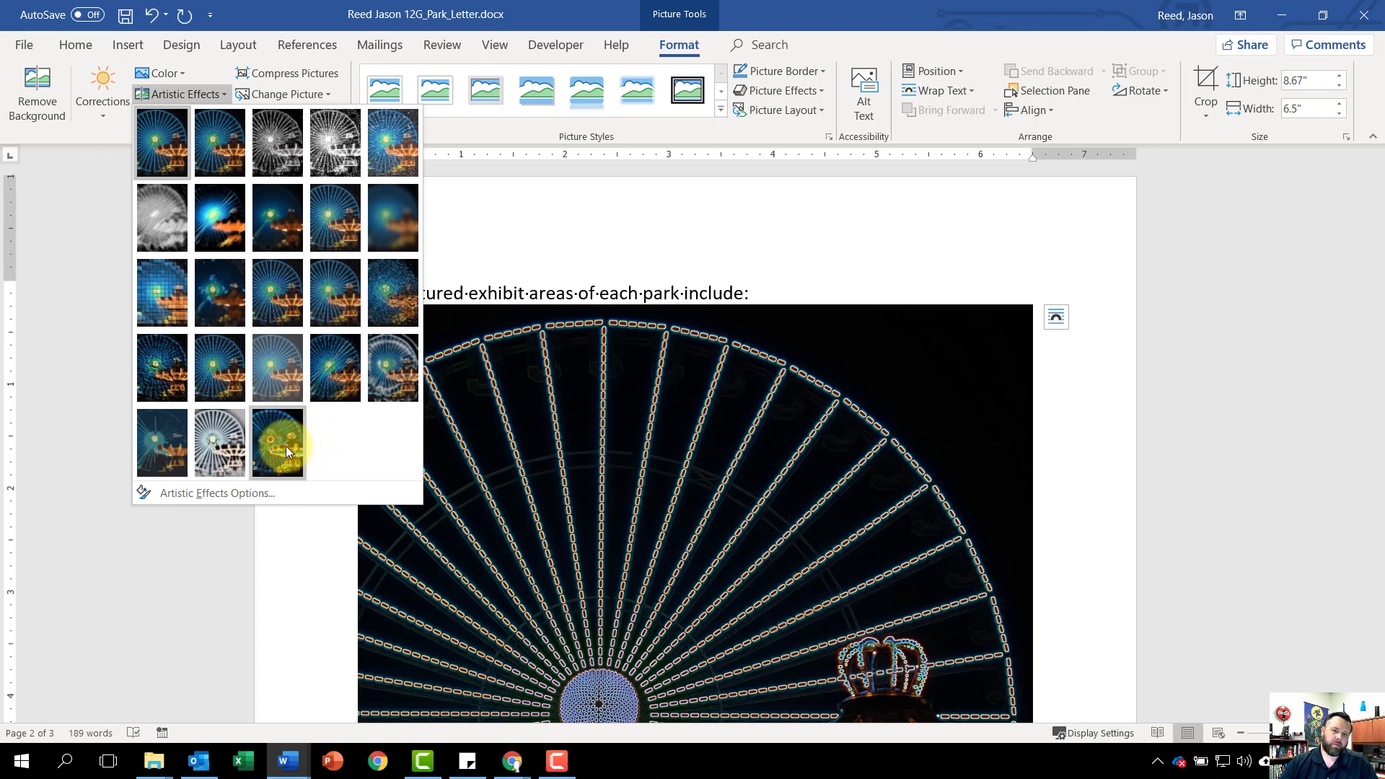
{"action": "key", "text": "Escape"}
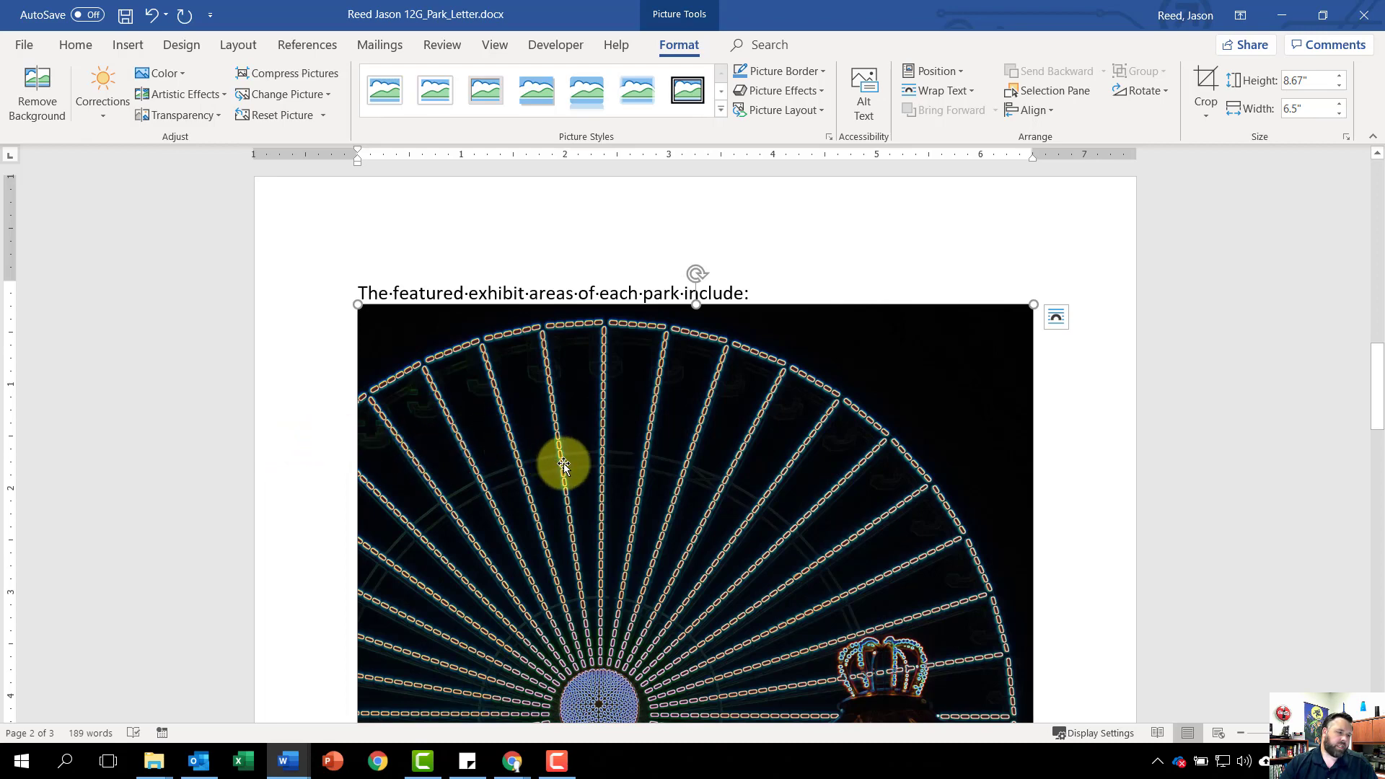
- Set the ride picture's text wrapping to Square and its height to 1.6"
{"action": "left_click", "coordinate": [1054, 321]}
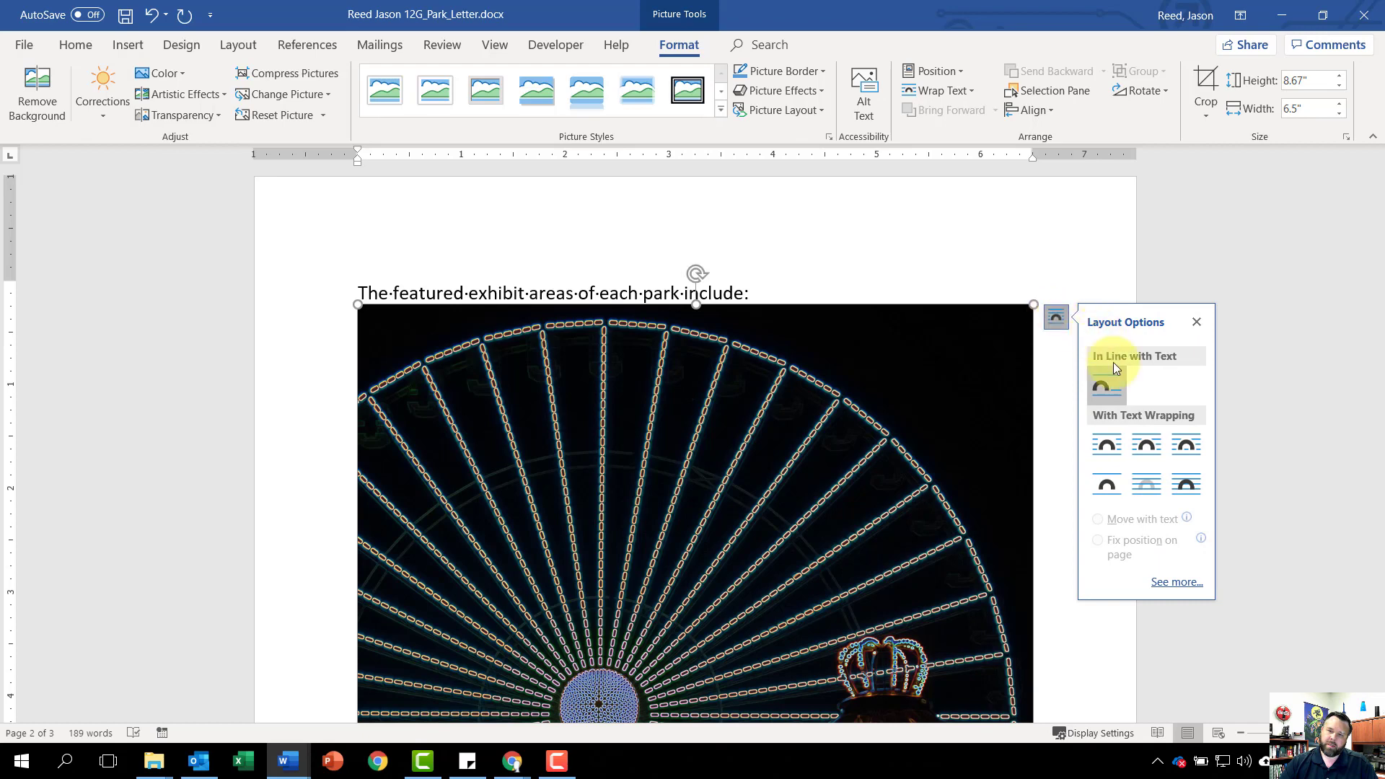
{"action": "left_click", "coordinate": [1100, 440]}
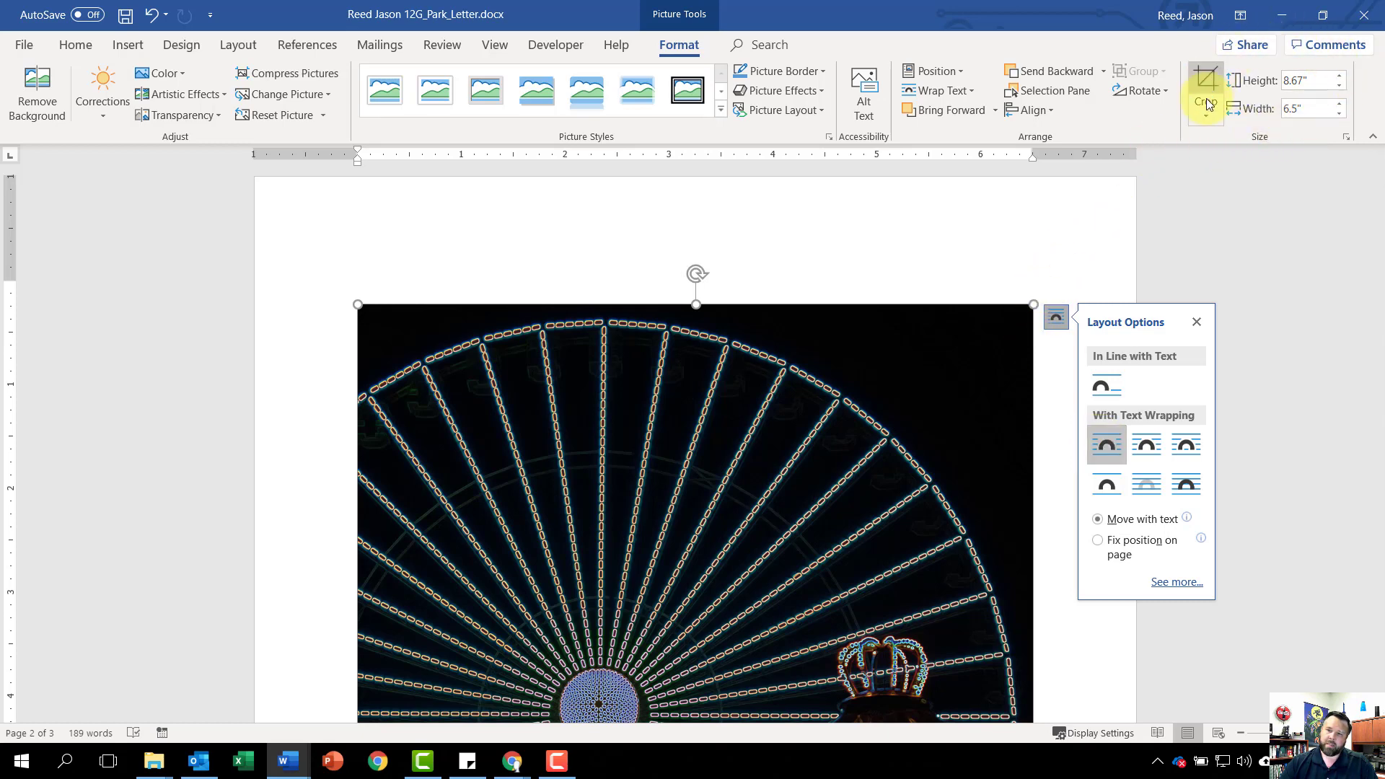
{"action": "left_click", "coordinate": [1307, 82]}
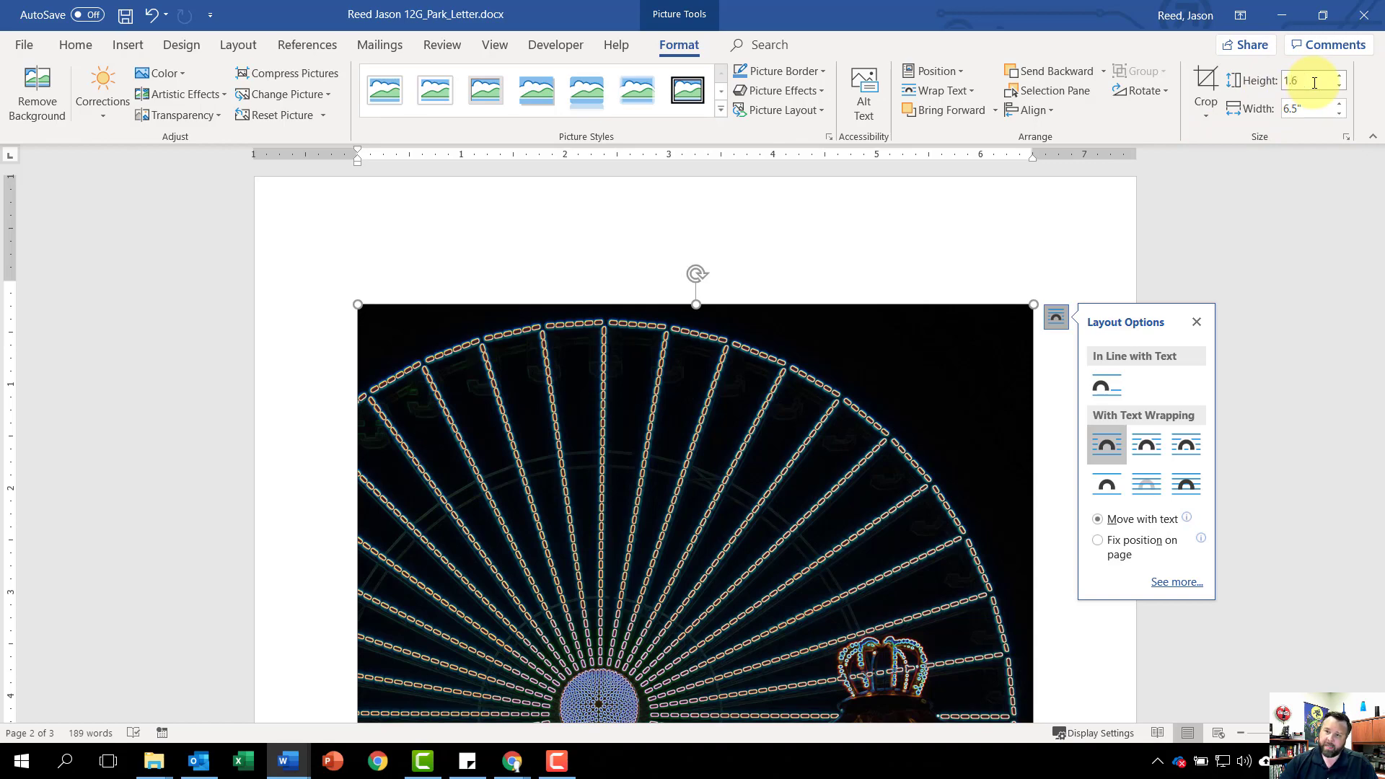
{"action": "type", "text": "1.6"}
{"action": "key", "text": "Return"}
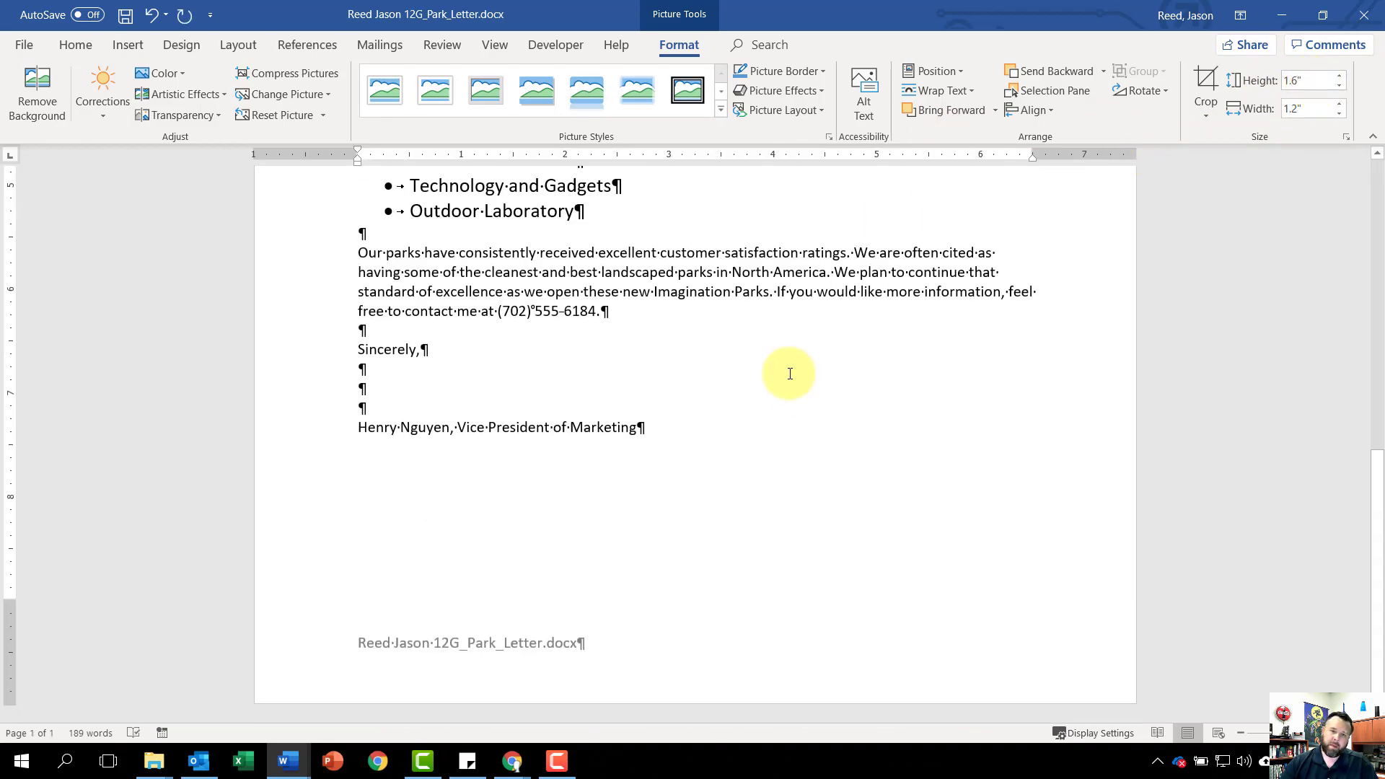
- In the ride picture's advanced layout settings, set the horizontal alignment to Right relative to Margin
{"action": "scroll", "coordinate": [788, 371], "scroll_direction": "up", "scroll_amount": 6}
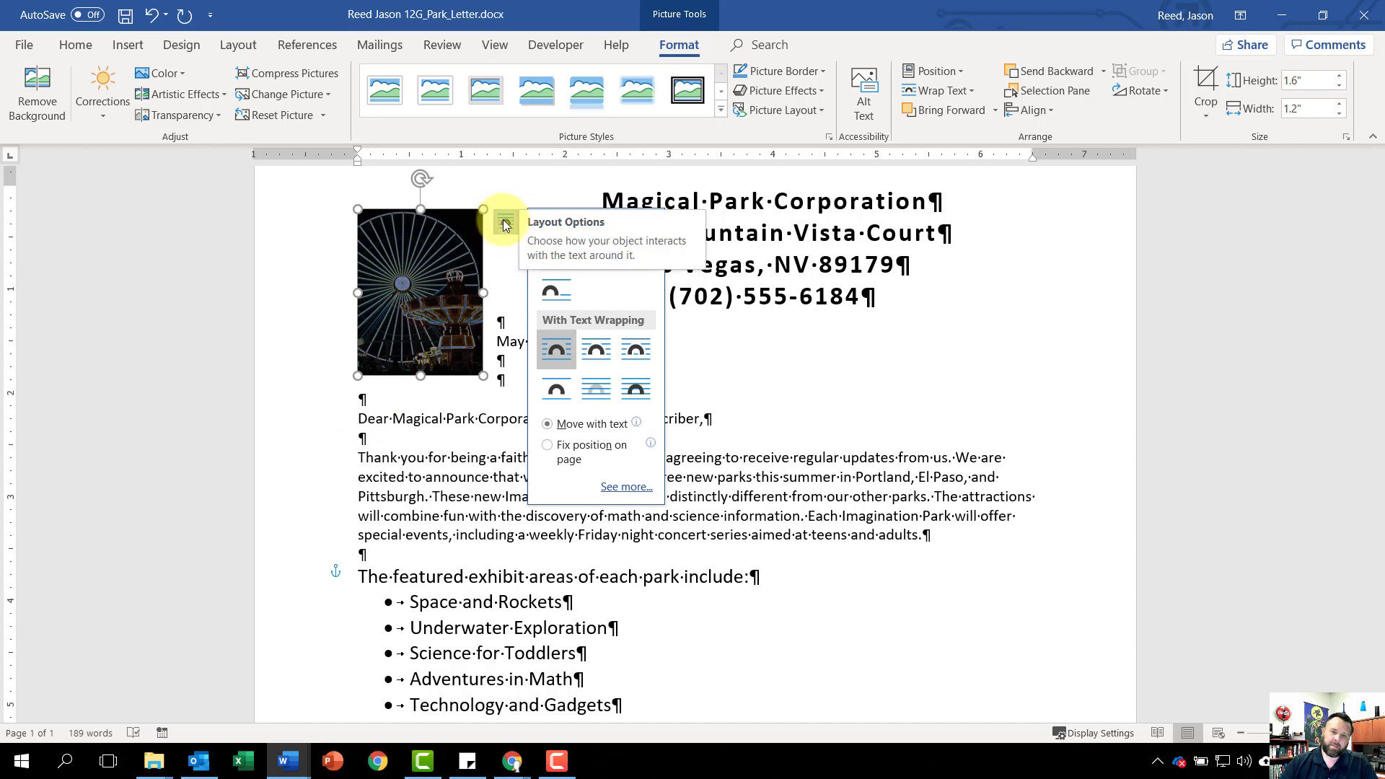
{"action": "left_click", "coordinate": [577, 344]}
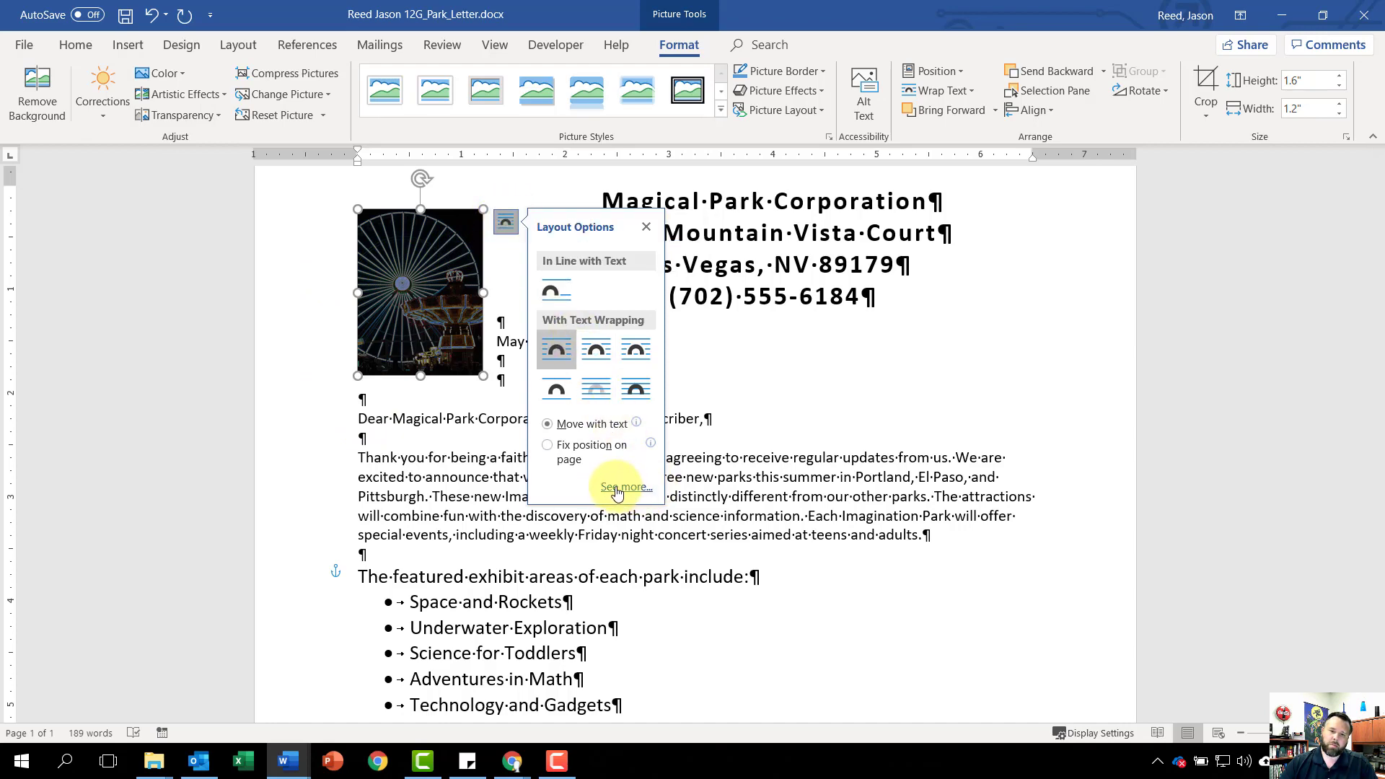
{"action": "left_click", "coordinate": [626, 487]}
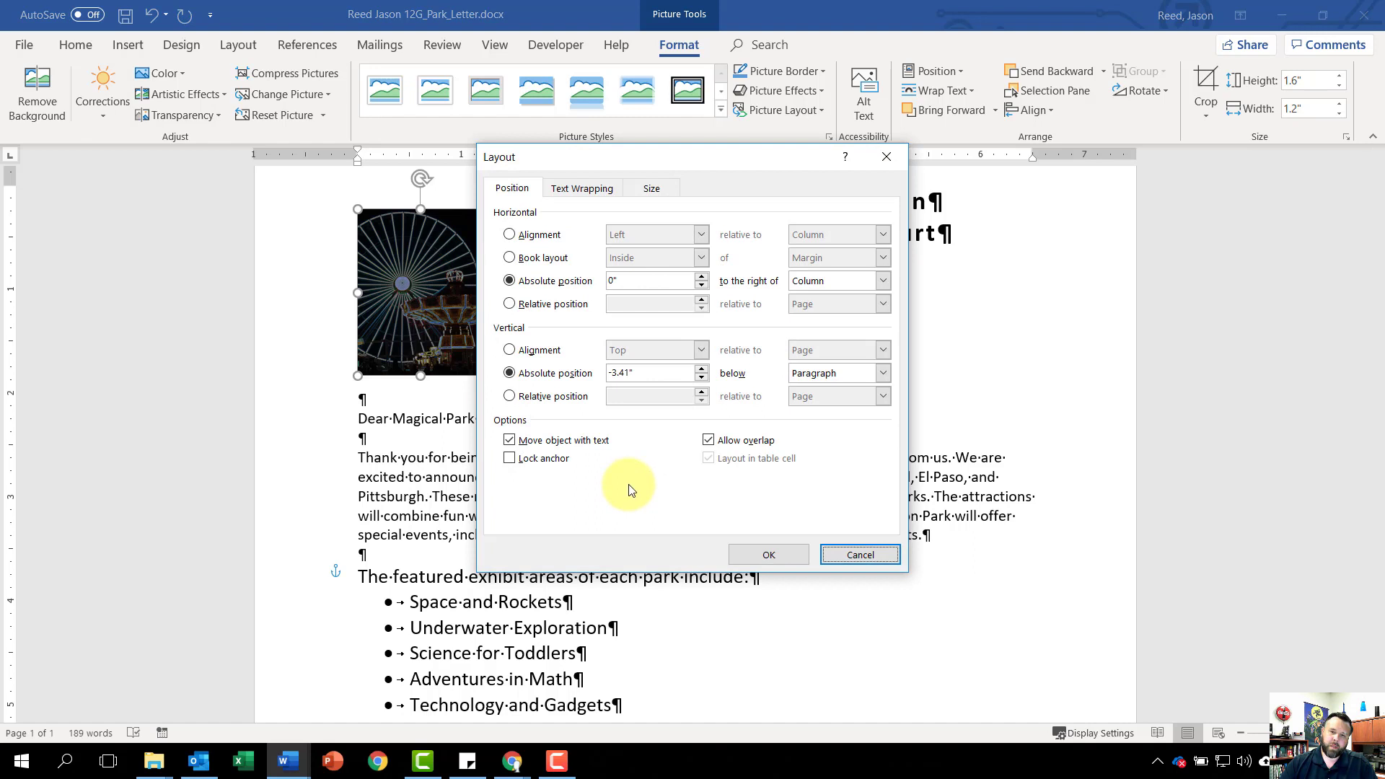
{"action": "left_click", "coordinate": [509, 236]}
{"action": "left_click", "coordinate": [700, 235]}
{"action": "left_click", "coordinate": [643, 273]}
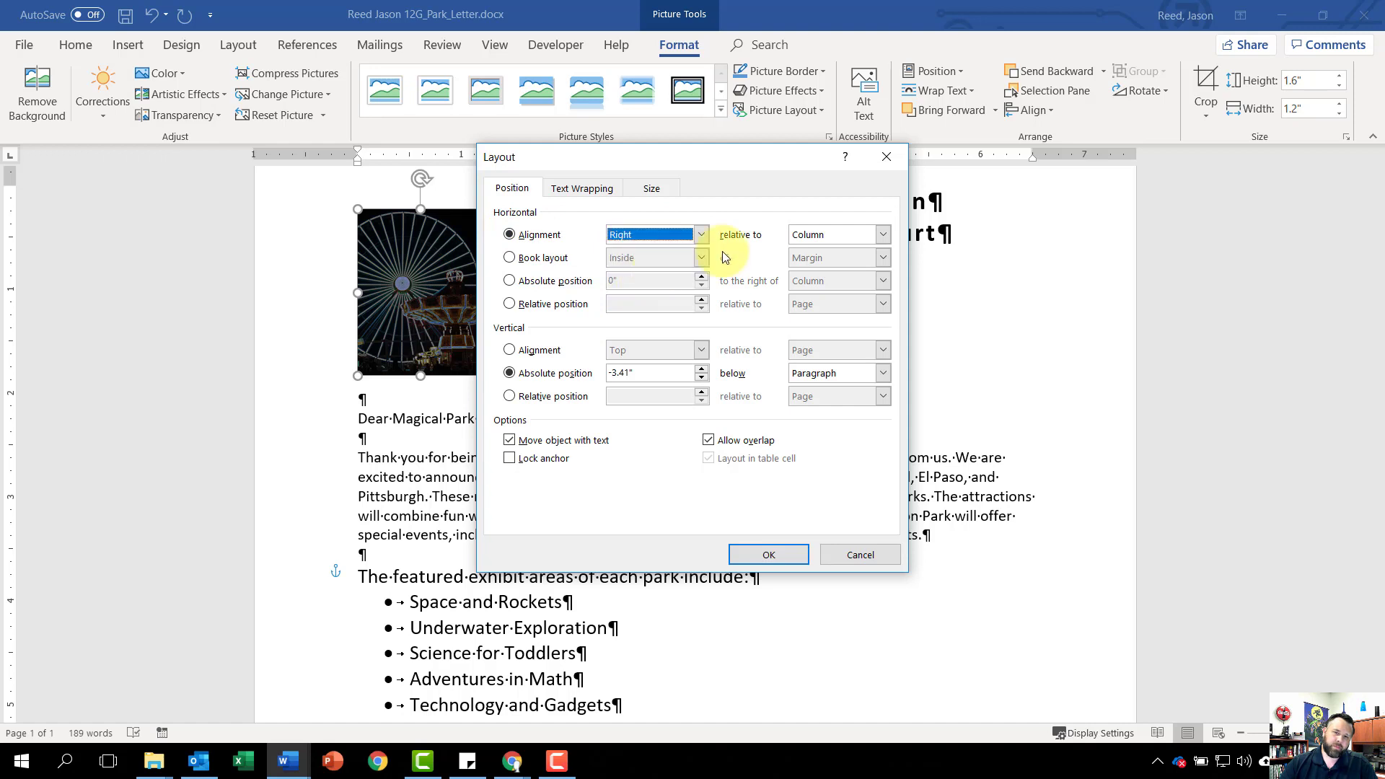
{"action": "left_click", "coordinate": [883, 234]}
{"action": "left_click", "coordinate": [822, 252]}
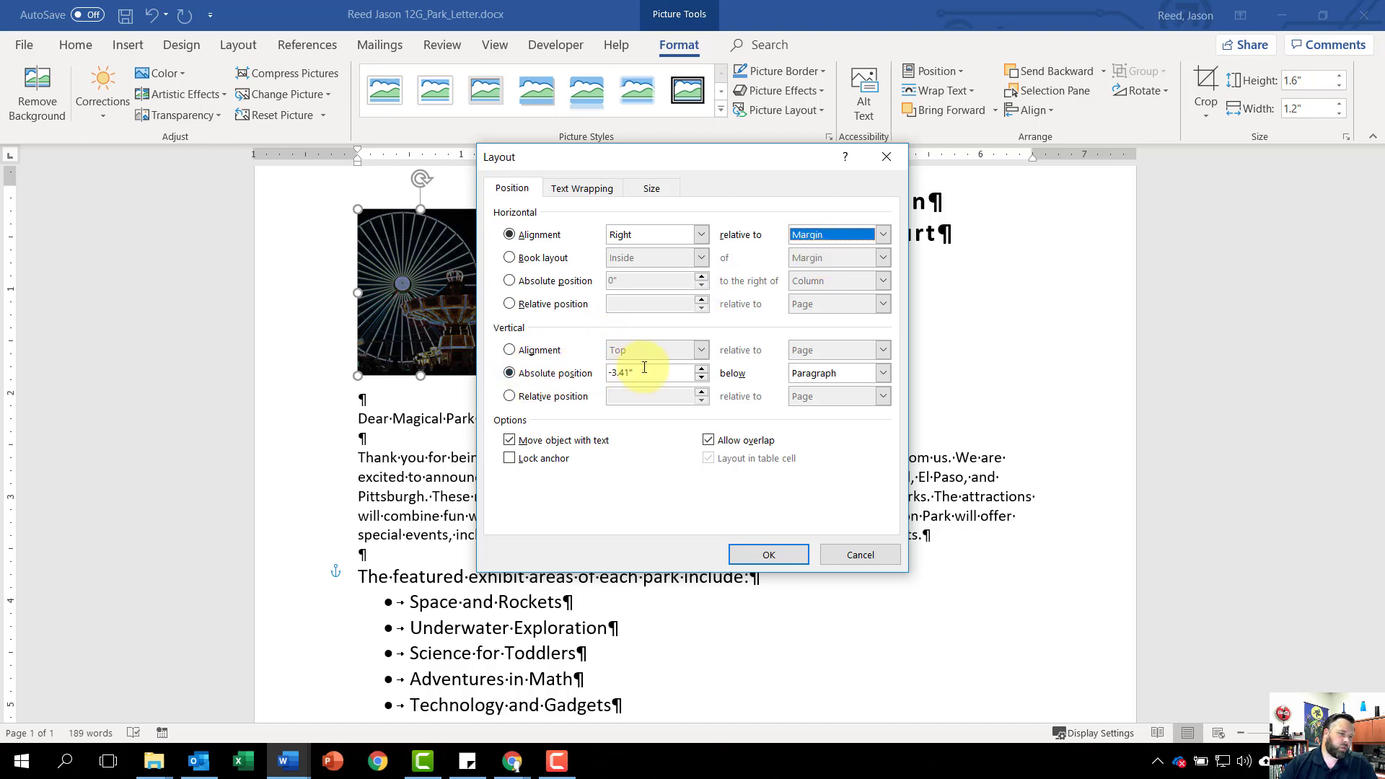
- Set the ride picture's vertical absolute position to 3.7" below Margin and apply the layout settings
{"action": "left_click", "coordinate": [521, 374]}
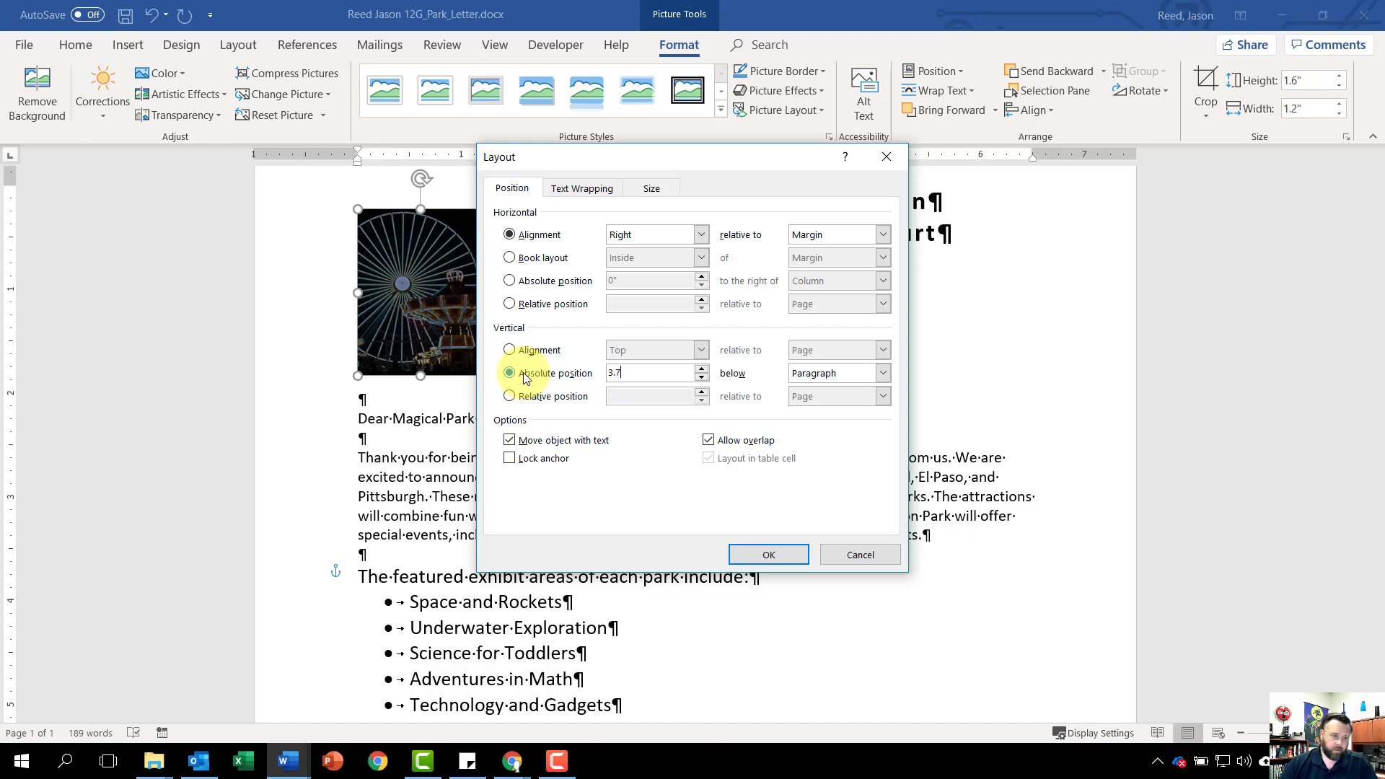
{"action": "left_click", "coordinate": [883, 372]}
{"action": "left_click", "coordinate": [827, 392]}
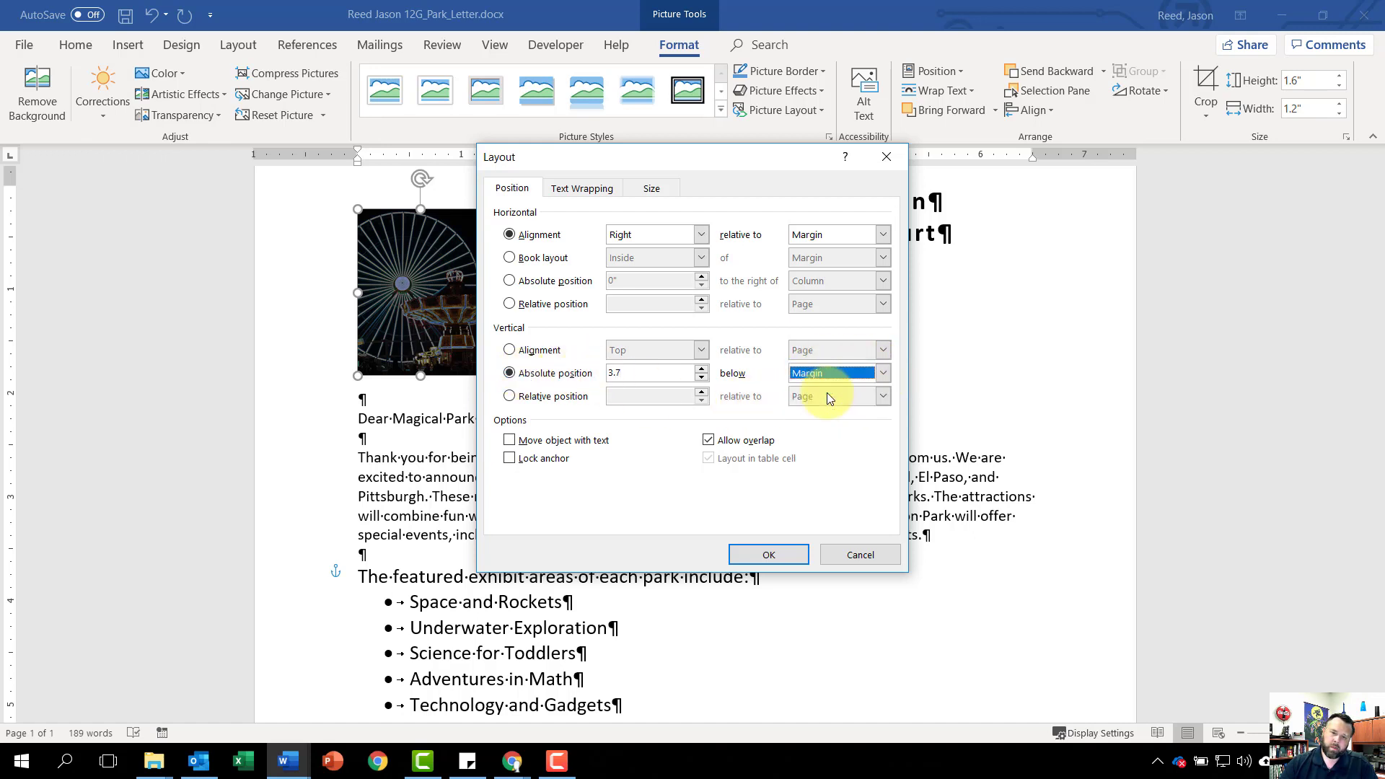
{"action": "left_click", "coordinate": [770, 555]}
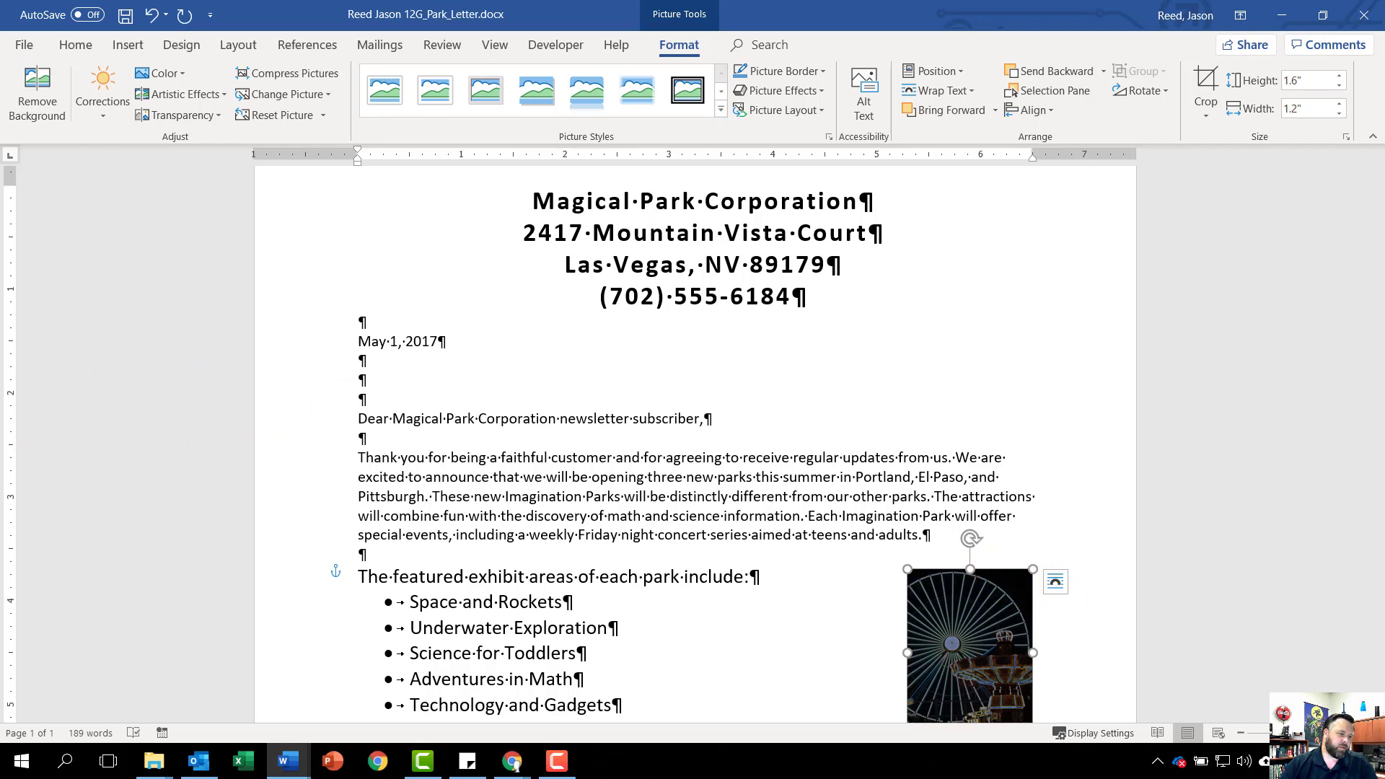
- Define w12G_Imagination_Bullet.jpg from Downloads as a new picture bullet for the six exhibit areas, from "Space and Rockets" to "Outdoor Laboratory"
{"action": "scroll", "coordinate": [402, 578], "scroll_direction": "down", "scroll_amount": 1}
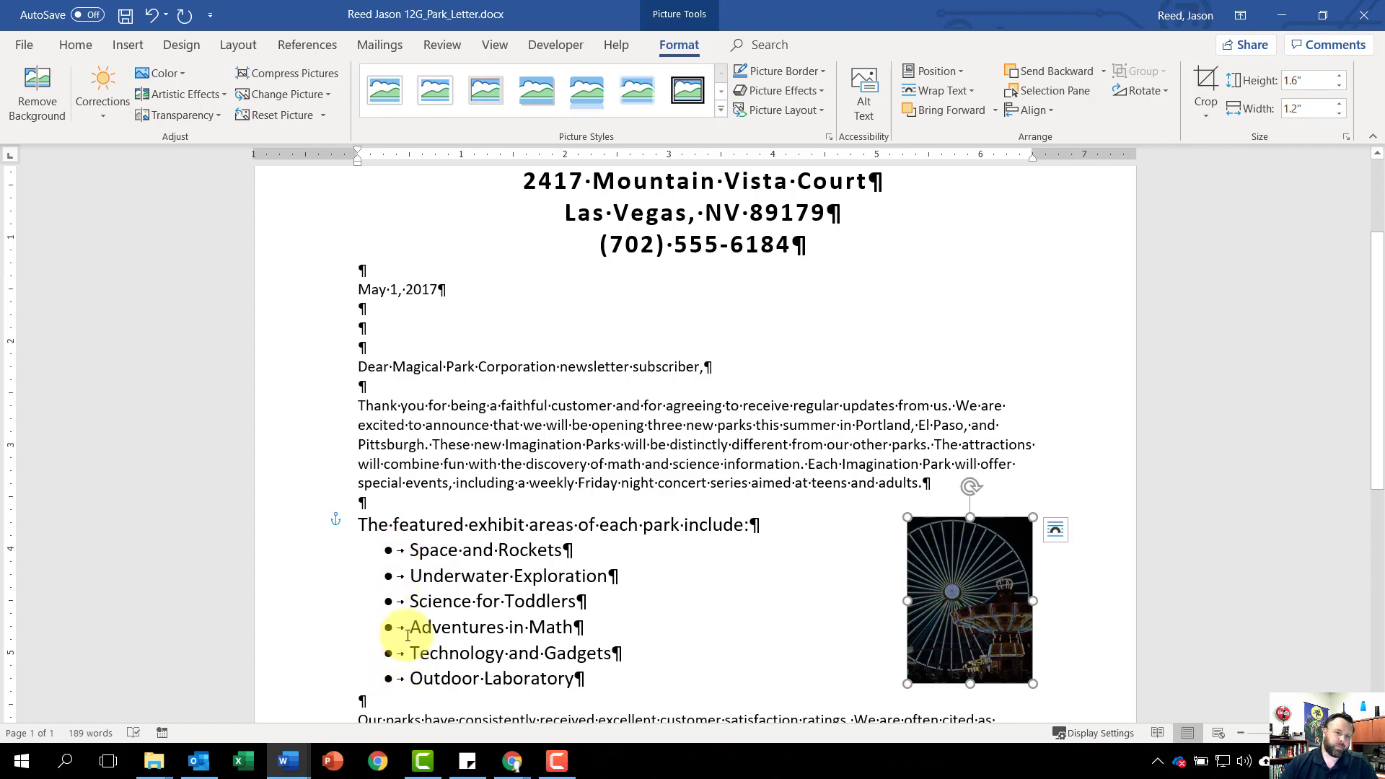
{"action": "left_click_drag", "start_coordinate": [413, 548], "coordinate": [602, 683]}
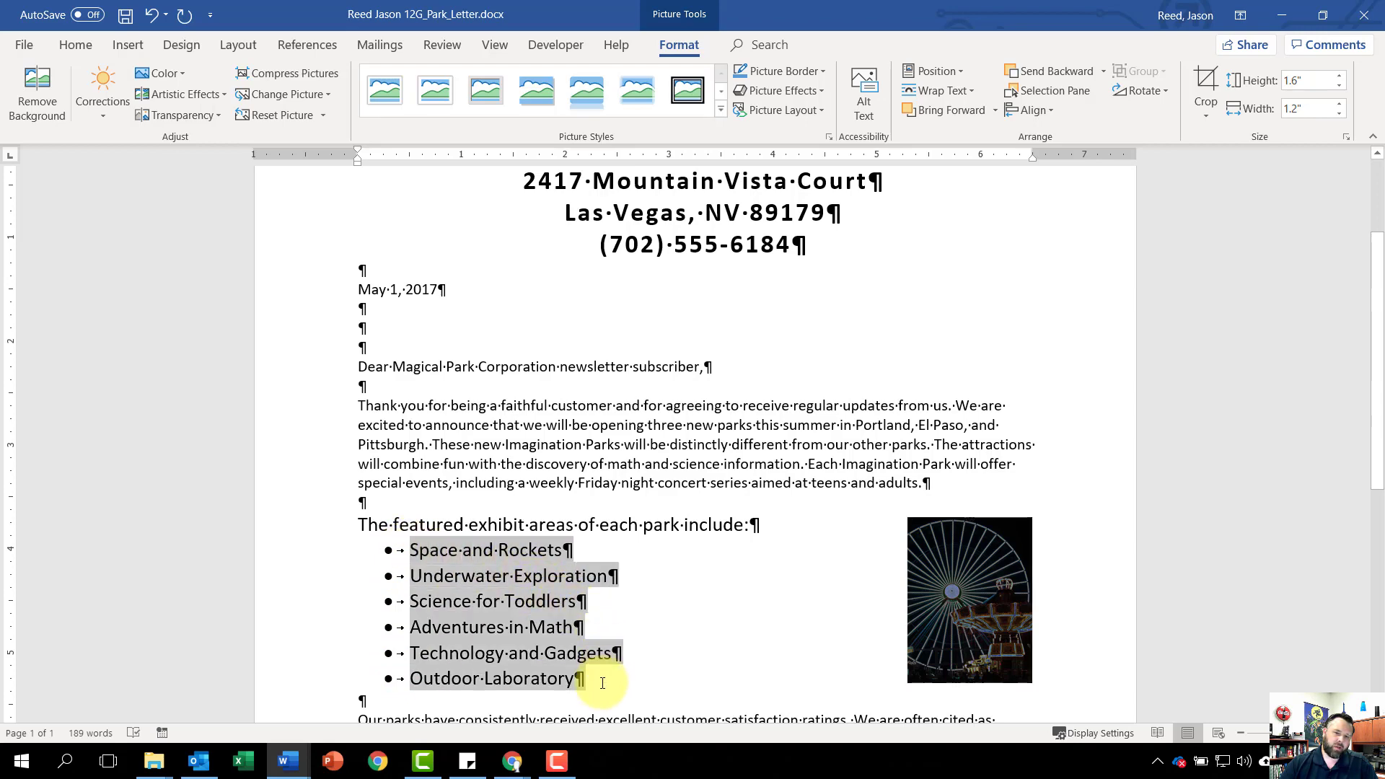
{"action": "left_click", "coordinate": [575, 678]}
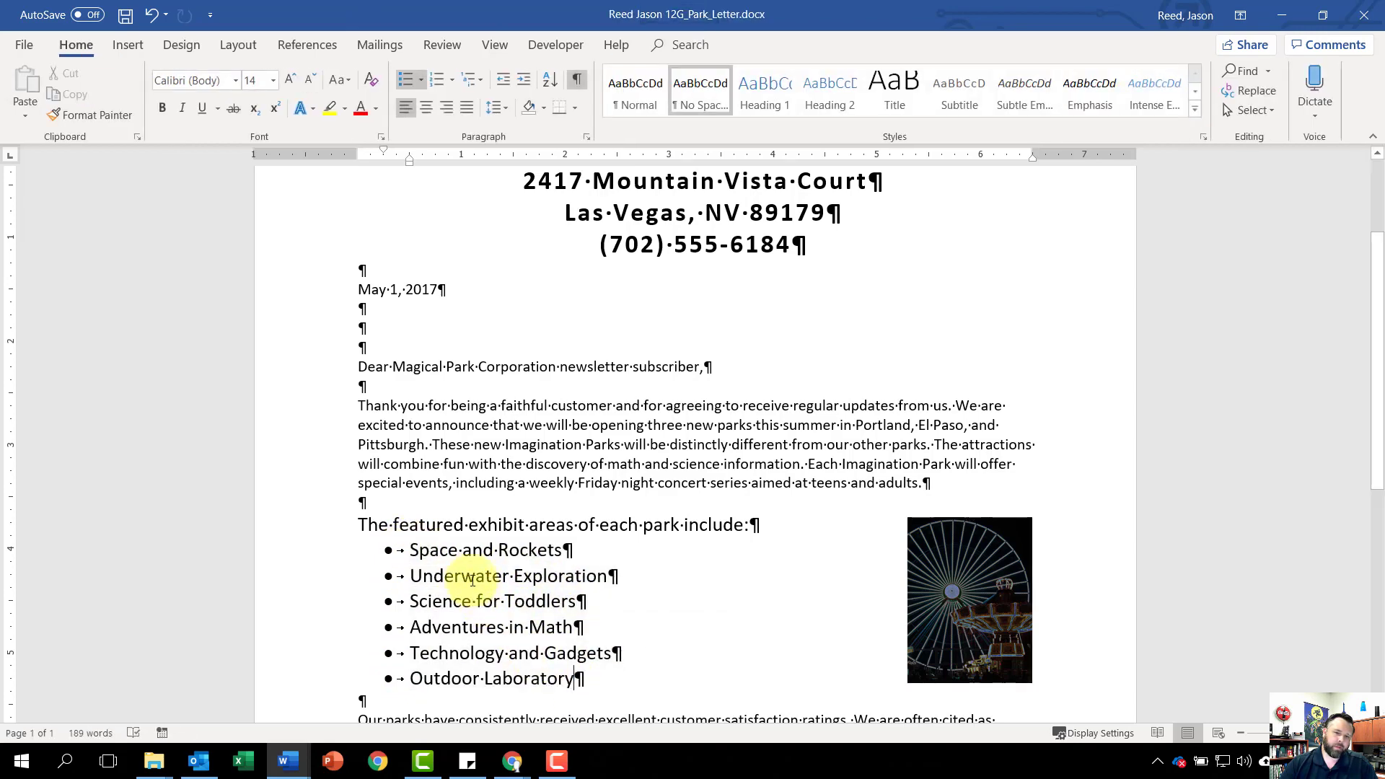
{"action": "left_click_drag", "start_coordinate": [413, 552], "coordinate": [586, 680]}
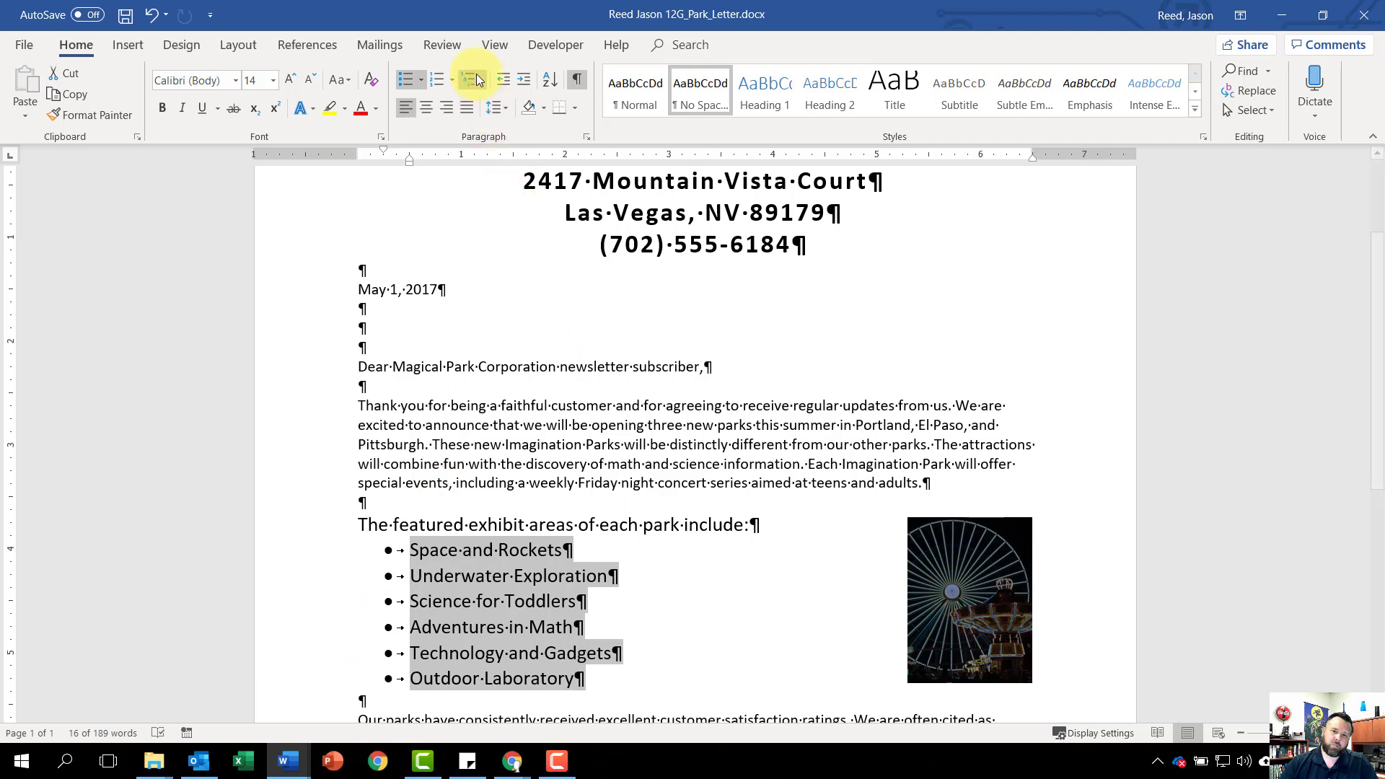
{"action": "left_click", "coordinate": [421, 80]}
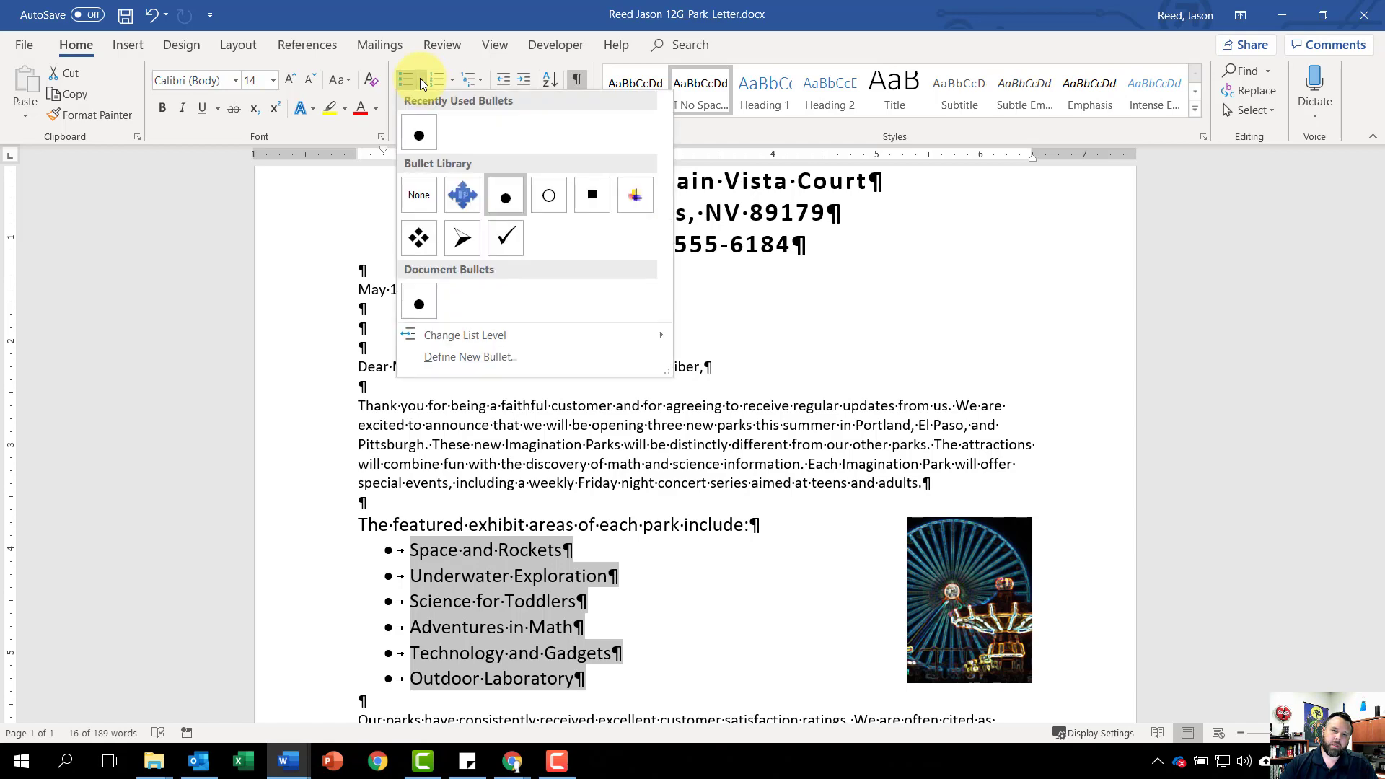
{"action": "left_click", "coordinate": [482, 357]}
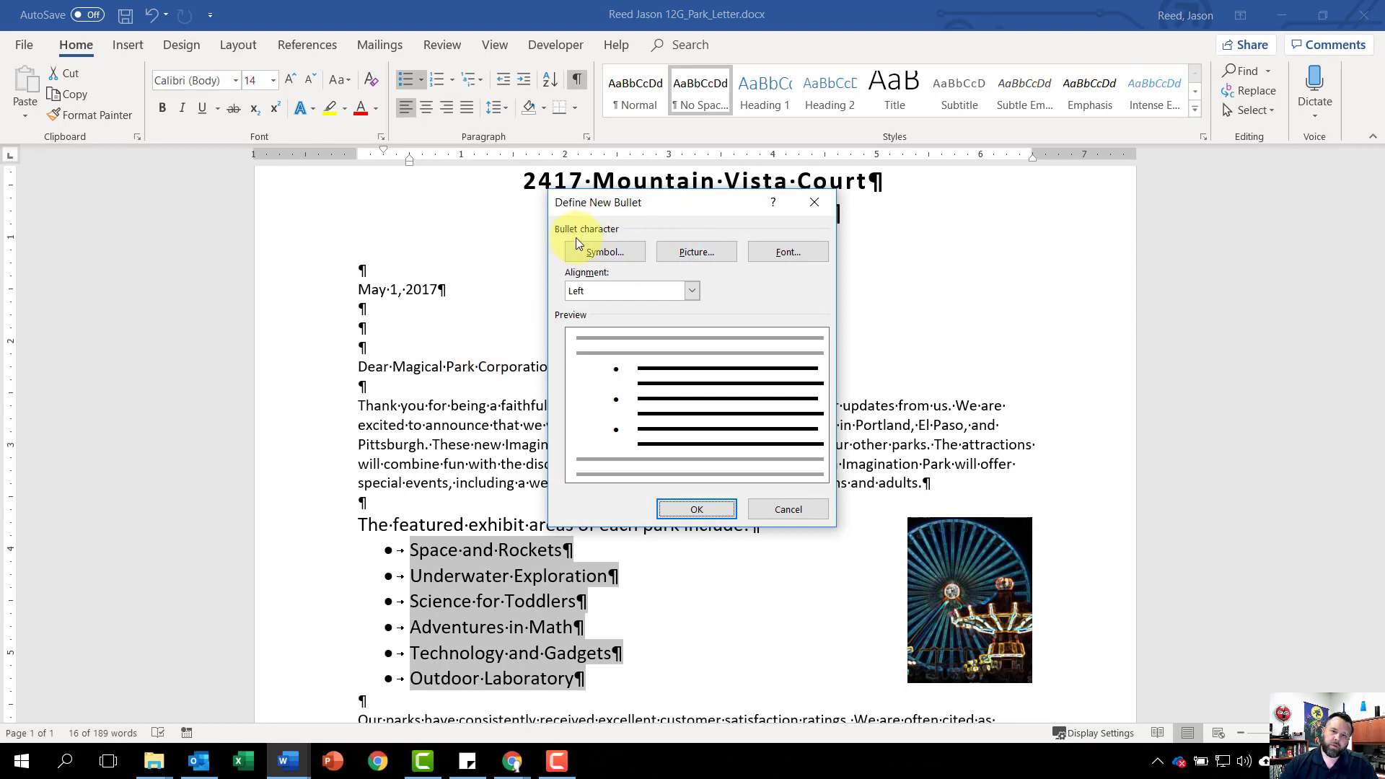
{"action": "left_click", "coordinate": [691, 250]}
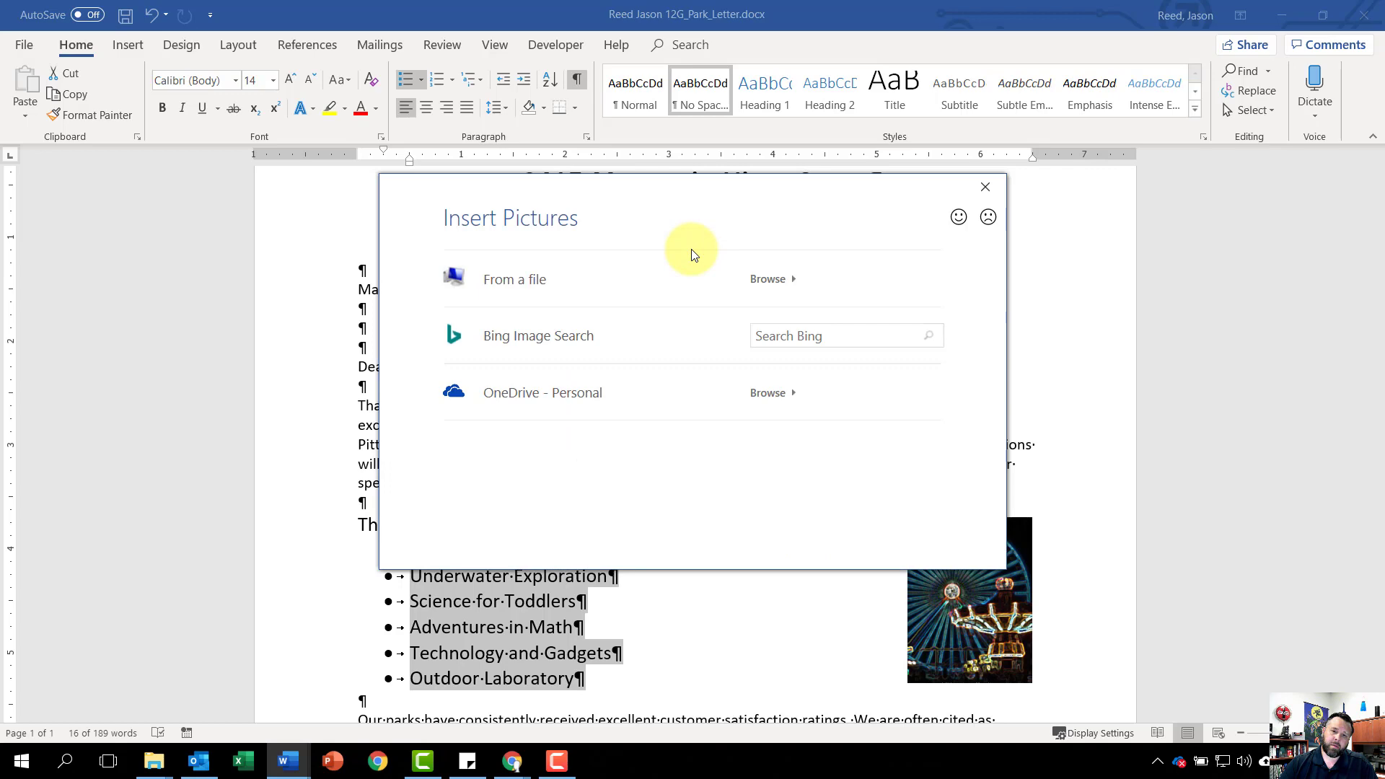
{"action": "left_click", "coordinate": [769, 280]}
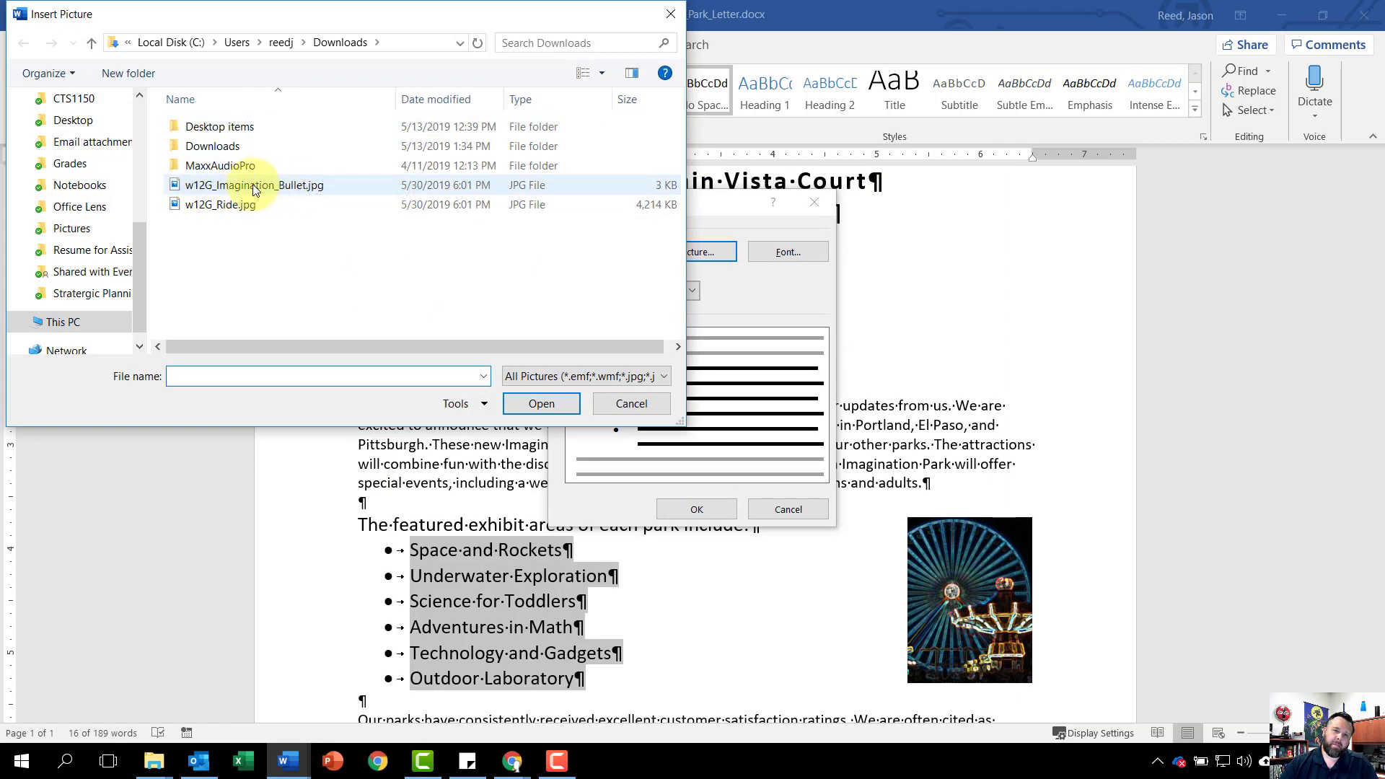
{"action": "left_click", "coordinate": [306, 188]}
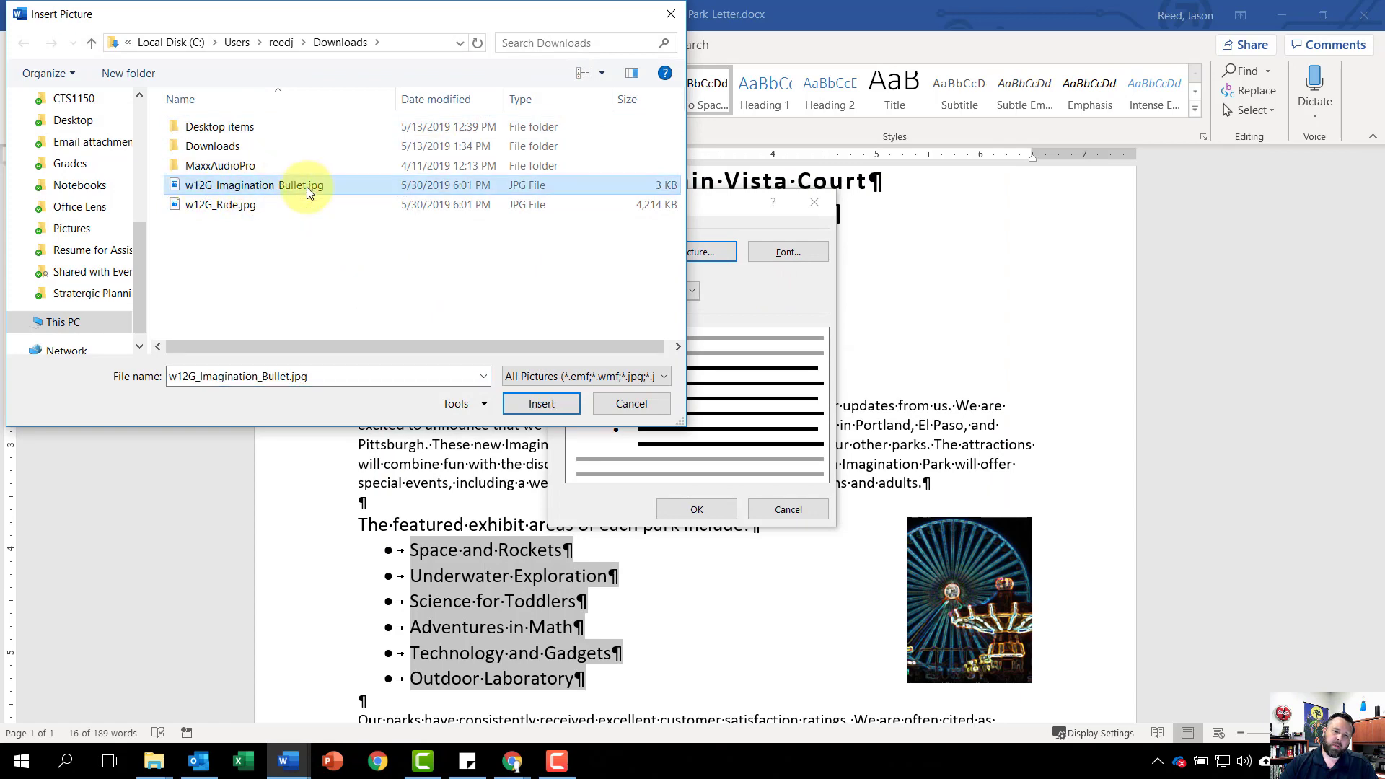
{"action": "left_click", "coordinate": [548, 404]}
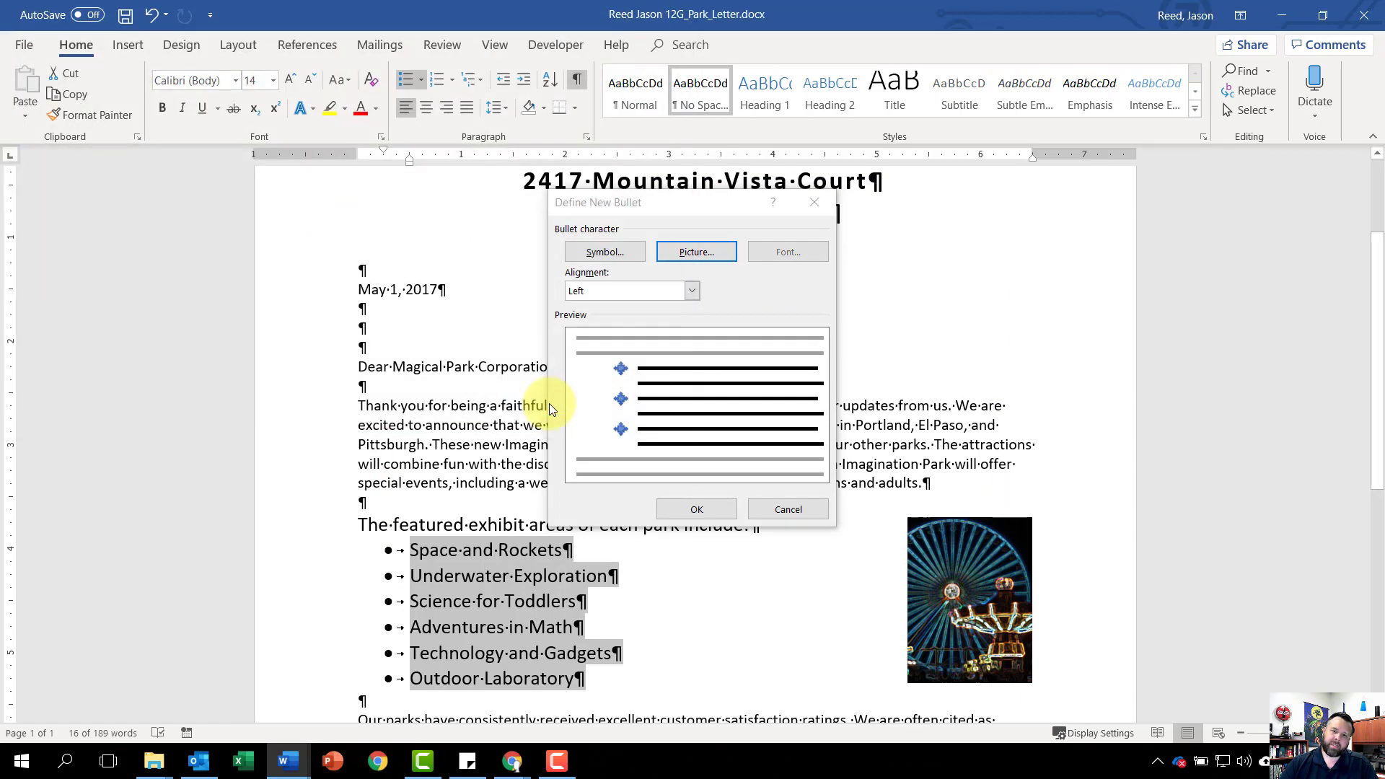
{"action": "left_click", "coordinate": [708, 512]}
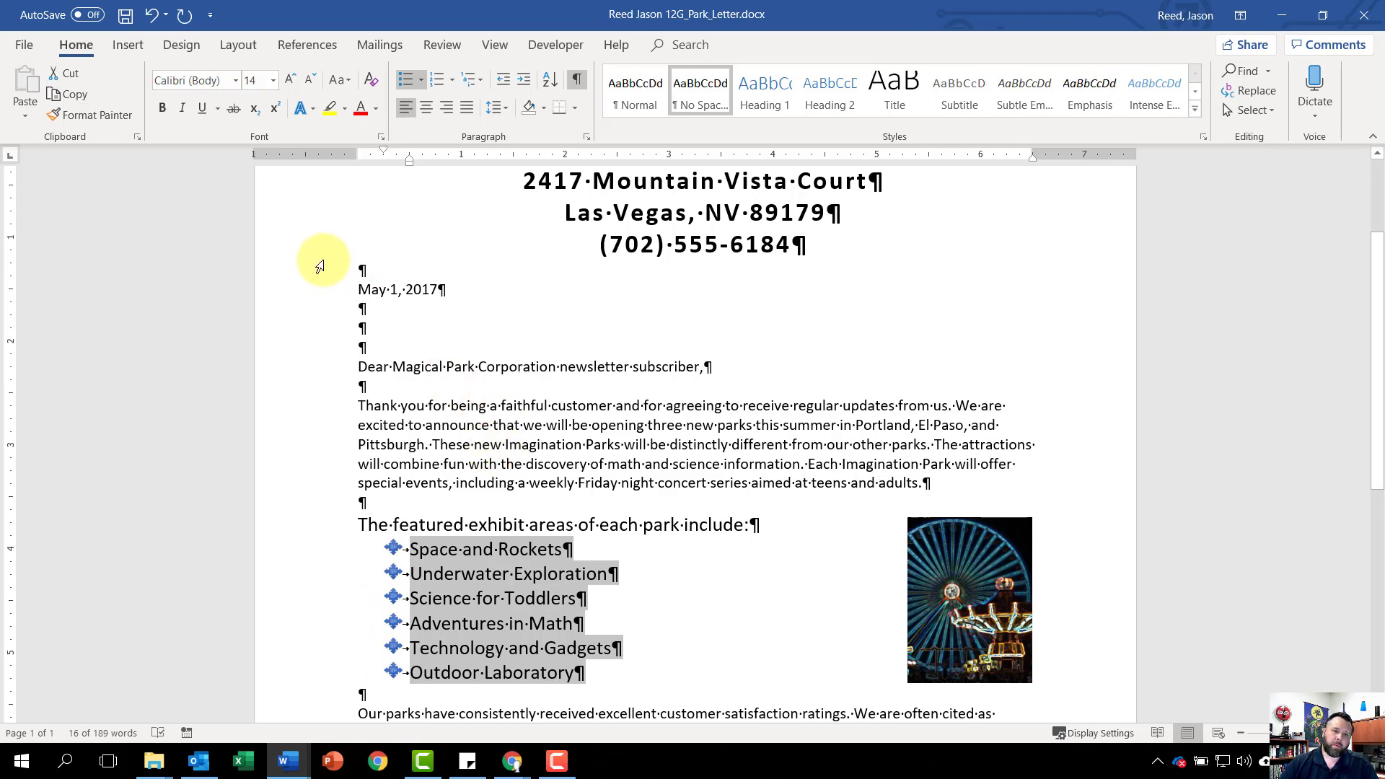
- Show all document properties and enter the tags "letter, graphics, bullets"
{"action": "left_click", "coordinate": [25, 46]}
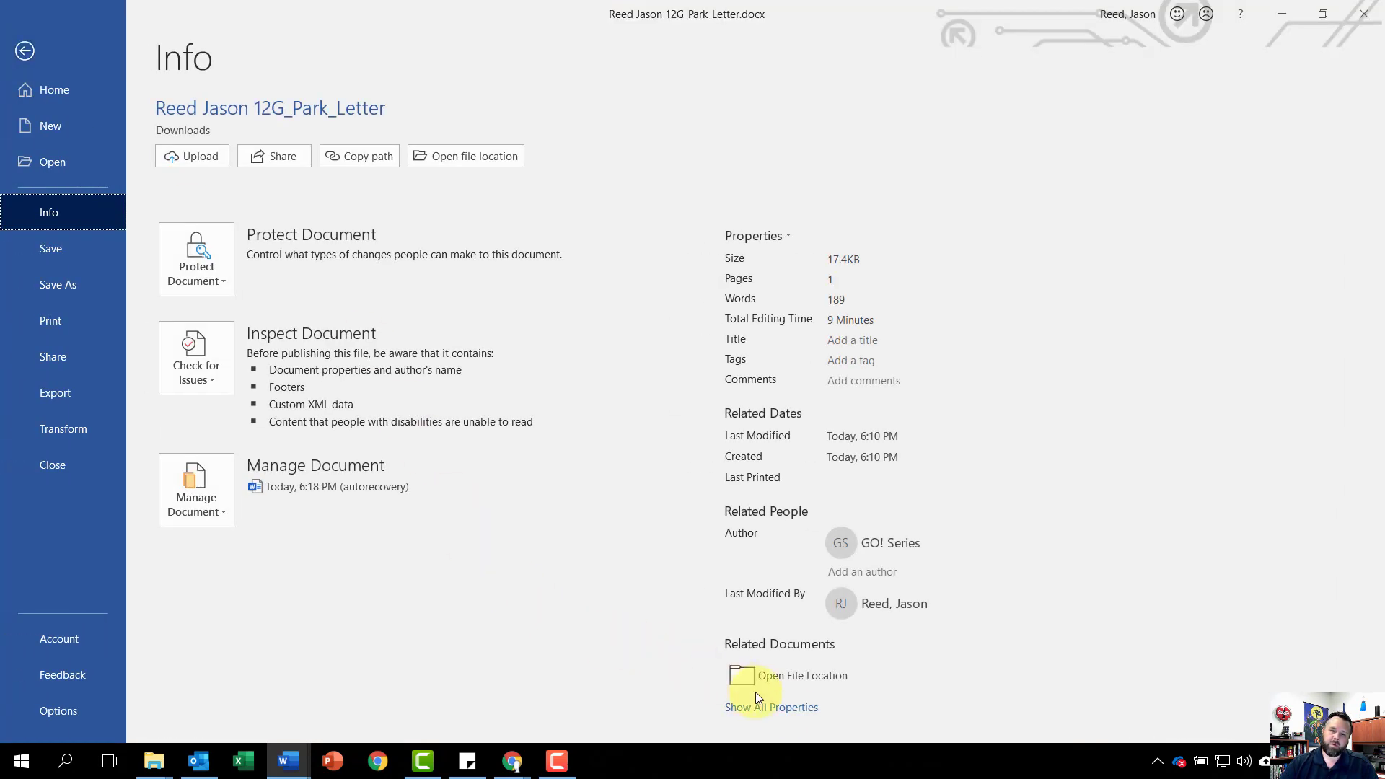
{"action": "left_click", "coordinate": [789, 709]}
{"action": "left_click", "coordinate": [837, 360]}
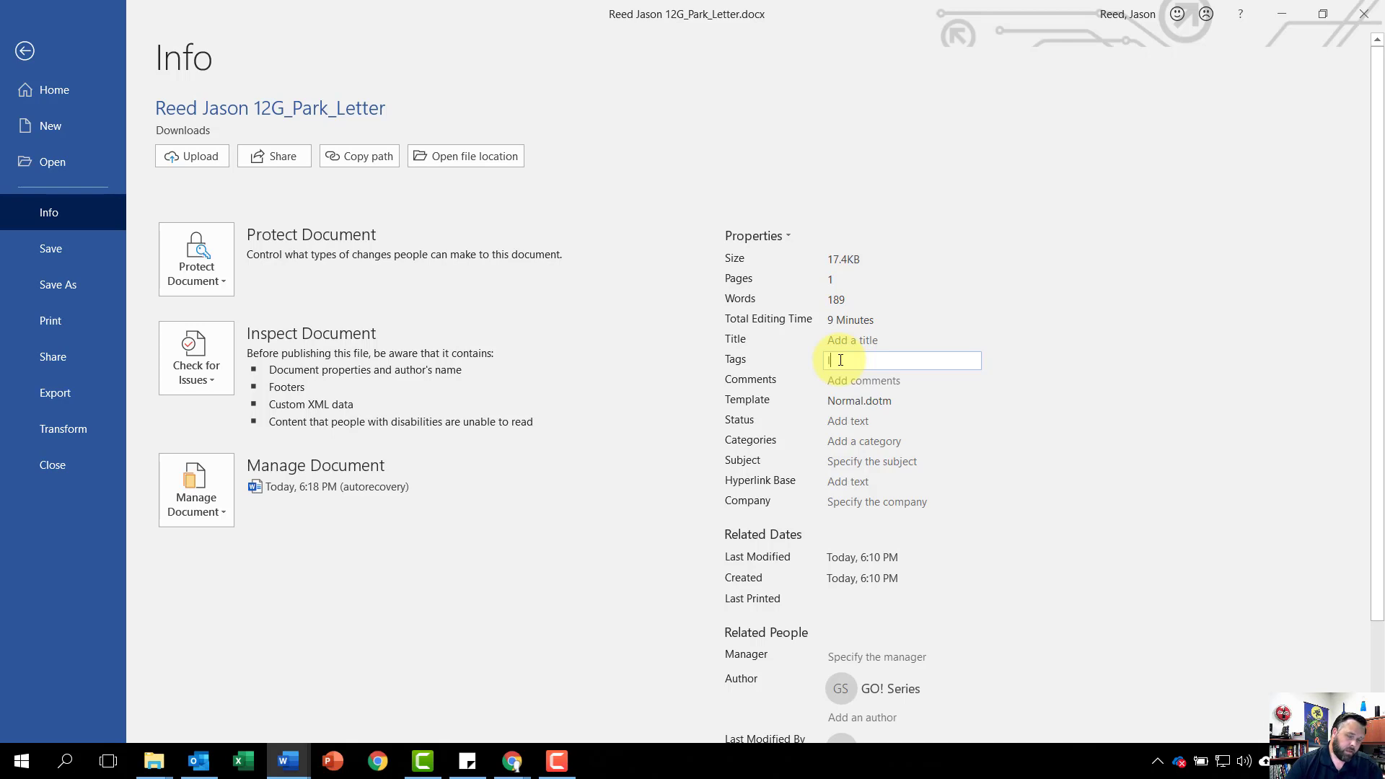
{"action": "type", "text": "letter"}
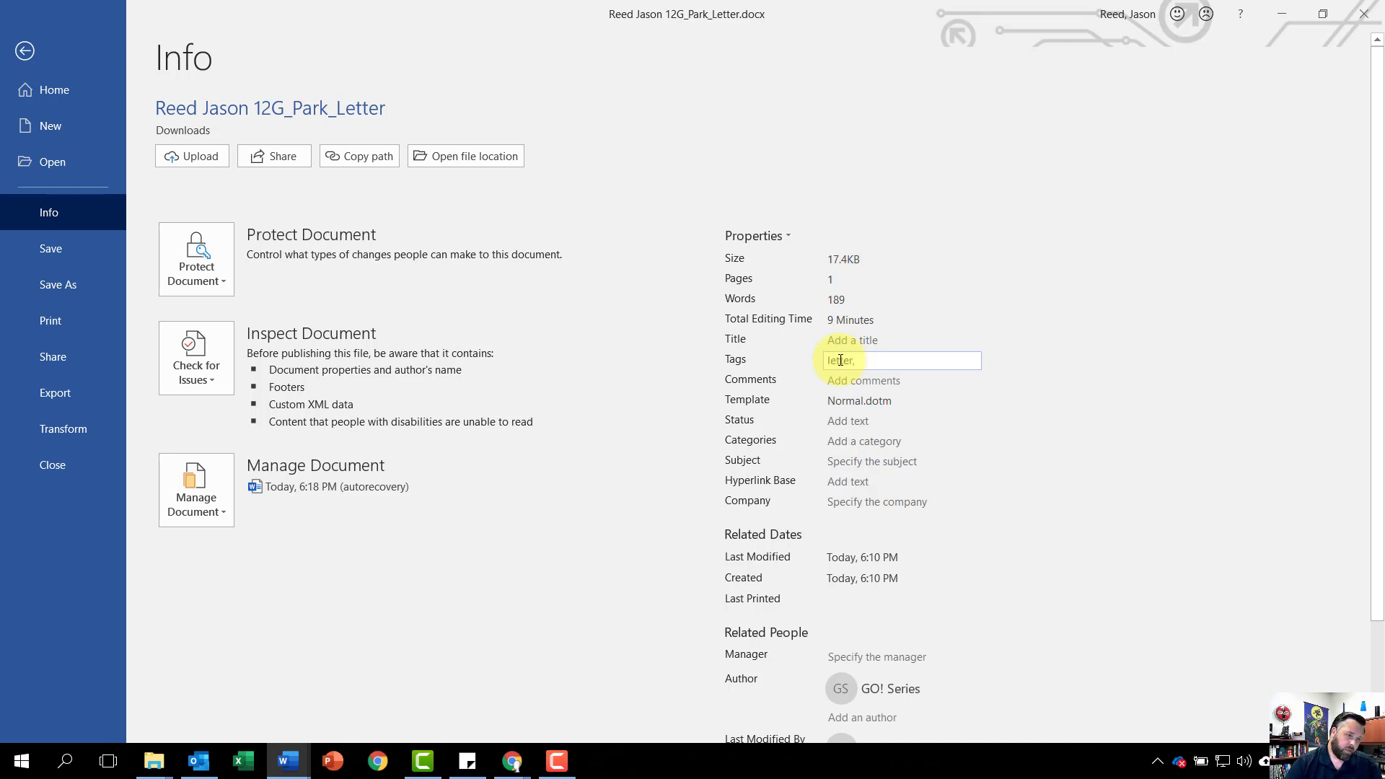
{"action": "type", "text": ", graphi"}
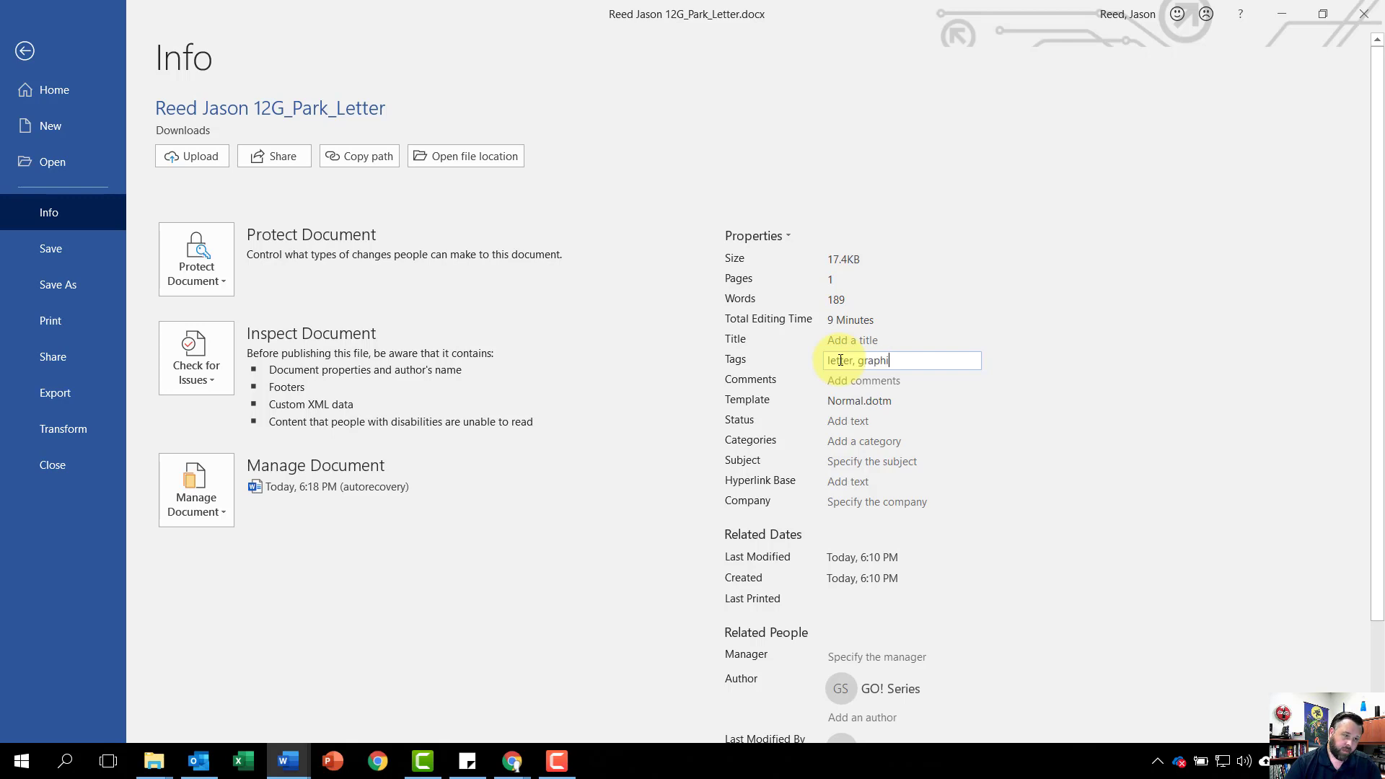
{"action": "type", "text": "cs, bullets"}
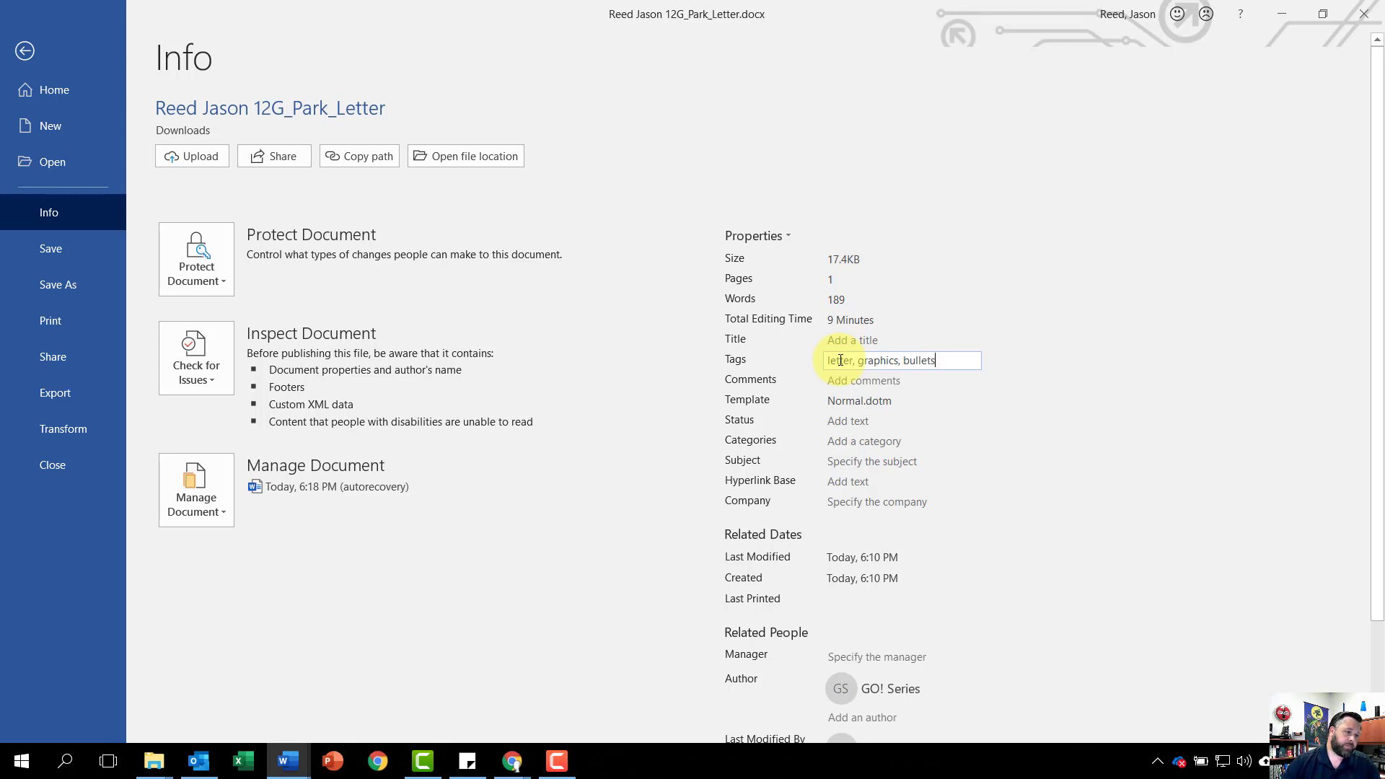
- Enter "cgs" as the park letter's subject and replace the author GO! Series with the student's own name
{"action": "left_click", "coordinate": [860, 461]}
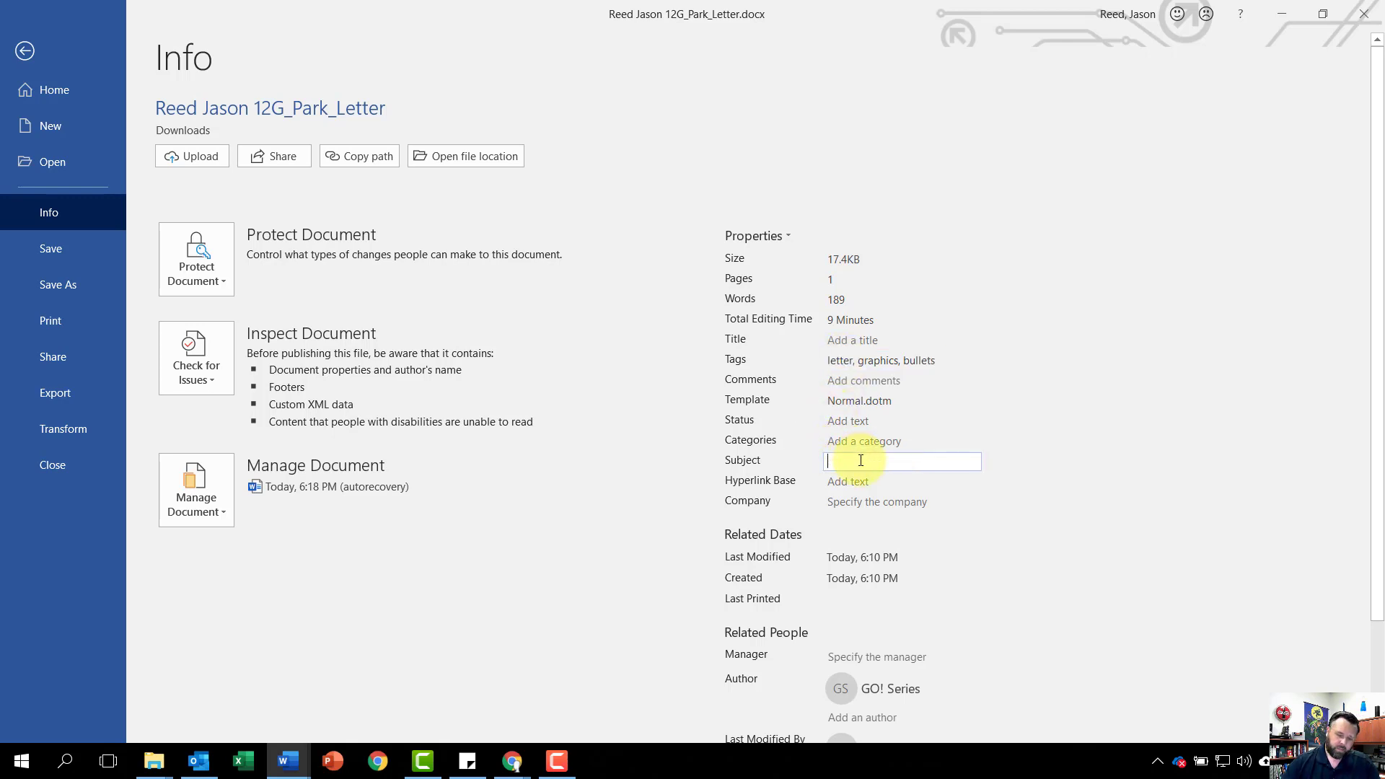
{"action": "type", "text": "cgs"}
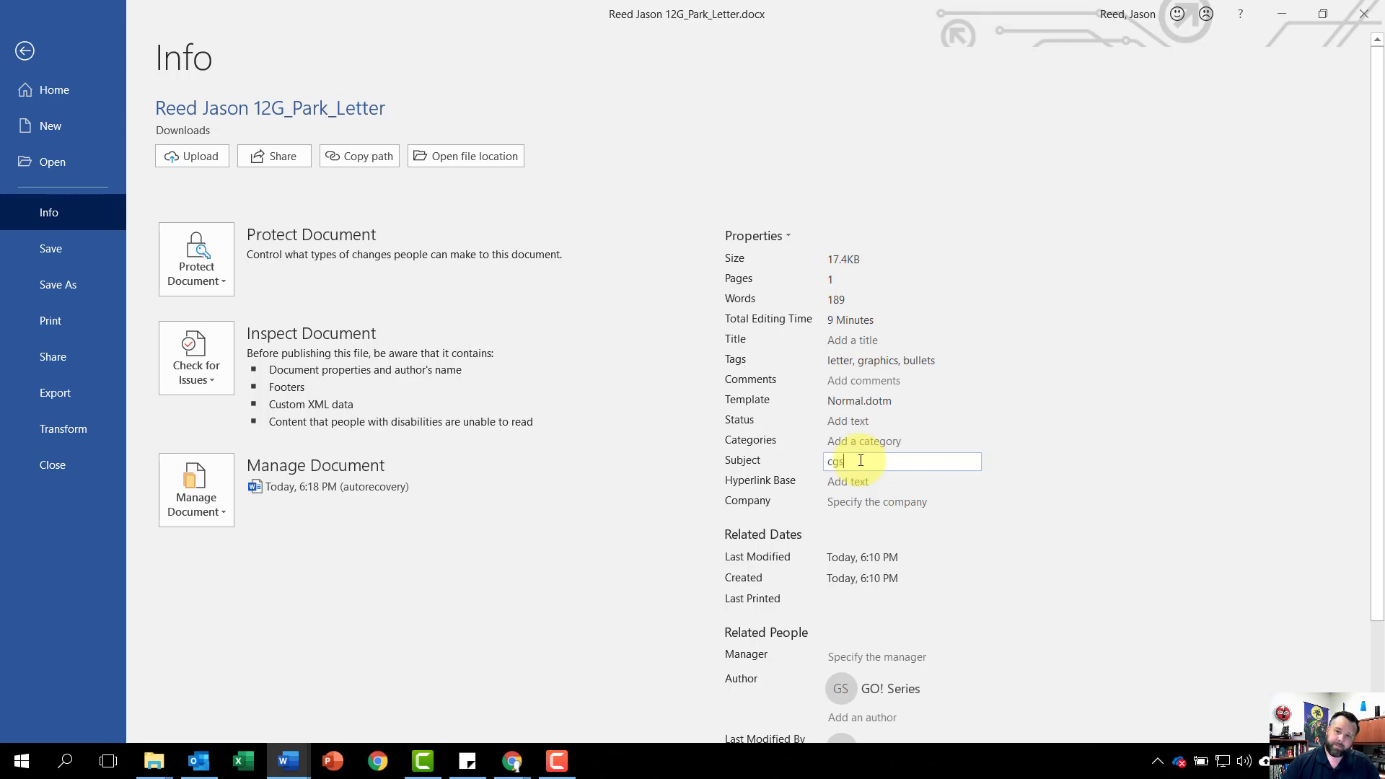
{"action": "left_click", "coordinate": [910, 710]}
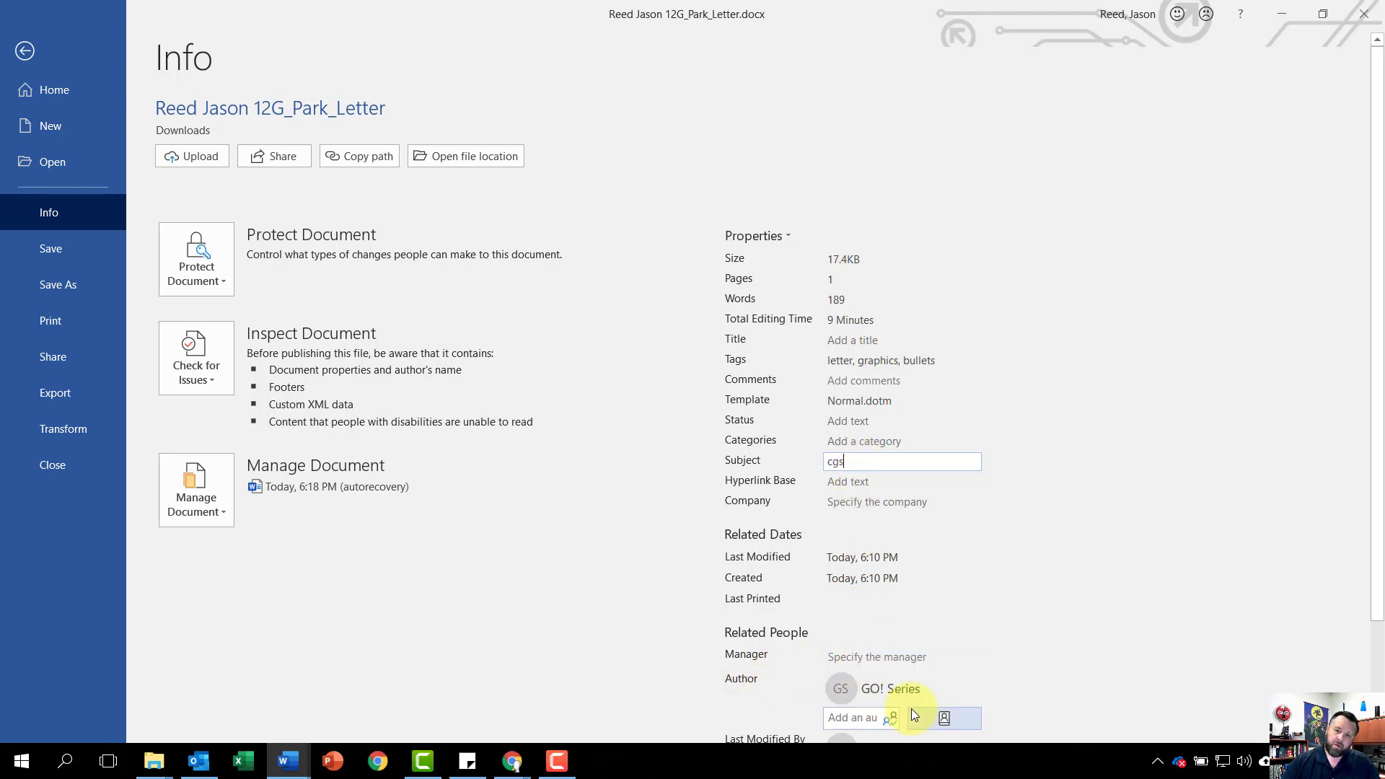
{"action": "right_click", "coordinate": [870, 691]}
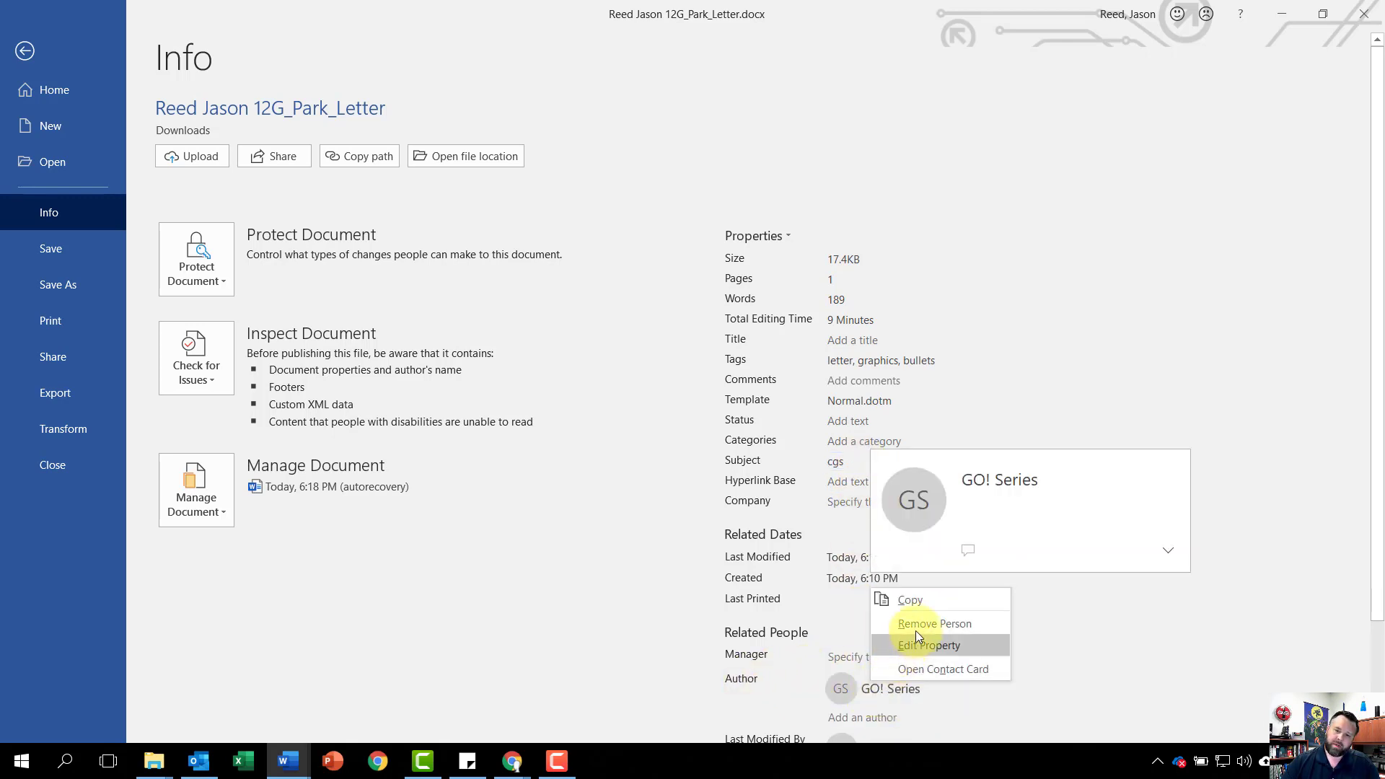
{"action": "left_click", "coordinate": [915, 628]}
{"action": "left_click", "coordinate": [850, 684]}
{"action": "type", "text": "Jason Reed"}
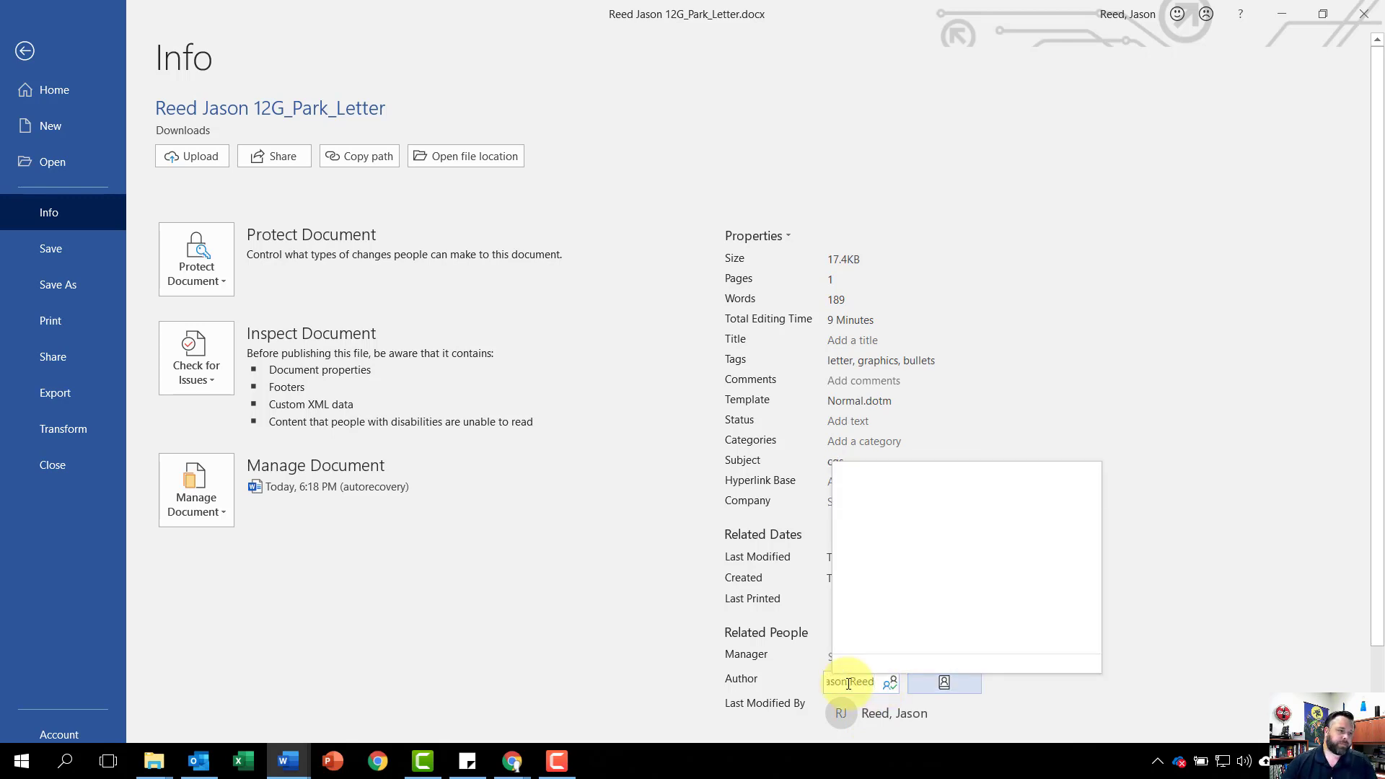
{"action": "left_click", "coordinate": [917, 490]}
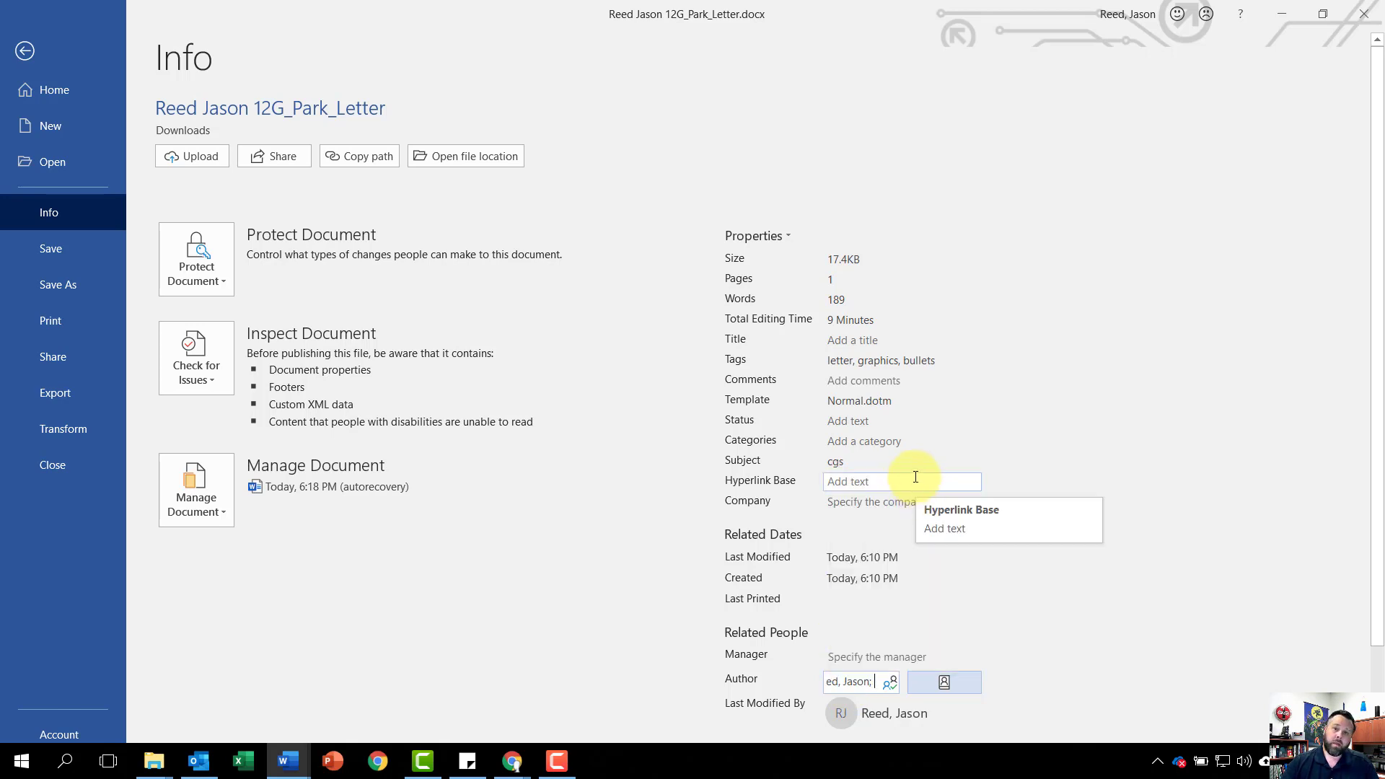
- Save the park letter and close the document
{"action": "left_click", "coordinate": [62, 248]}
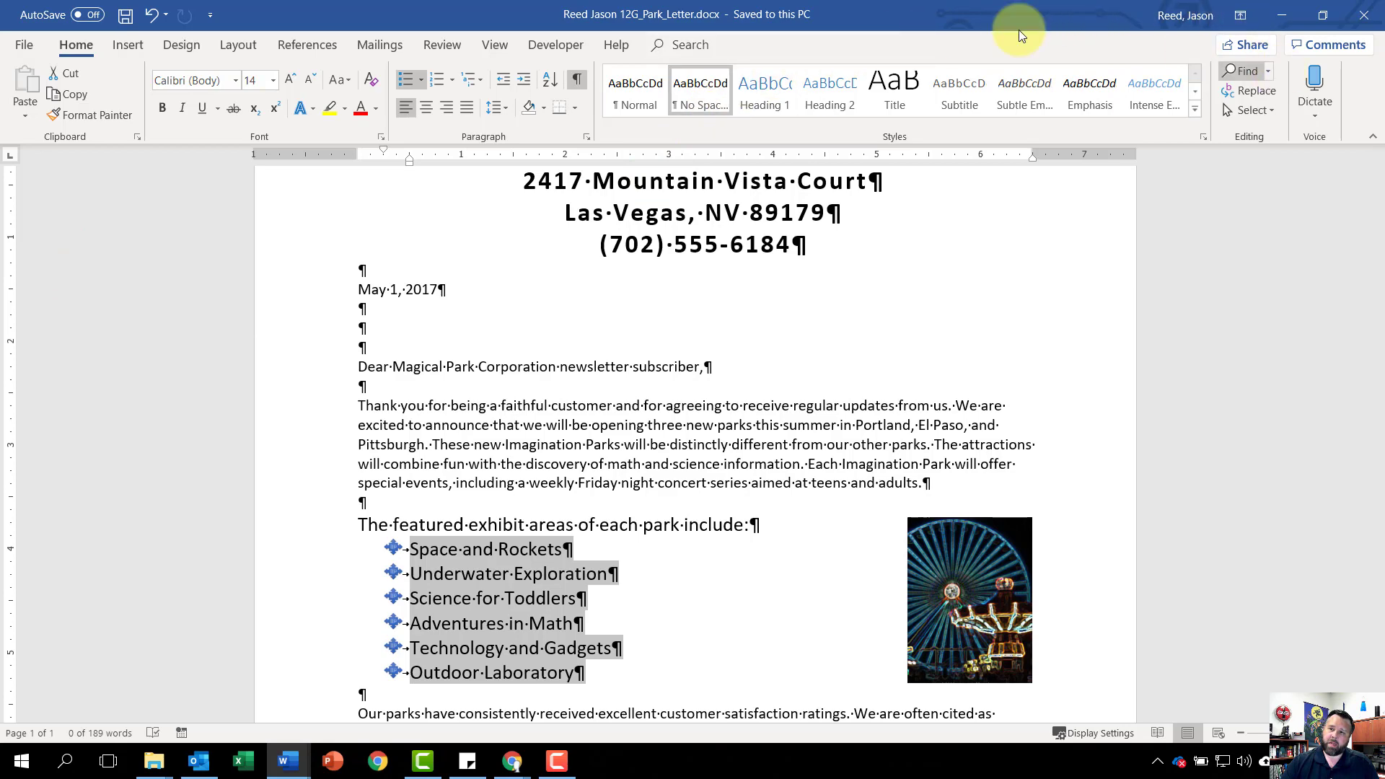
{"action": "left_click", "coordinate": [21, 45]}
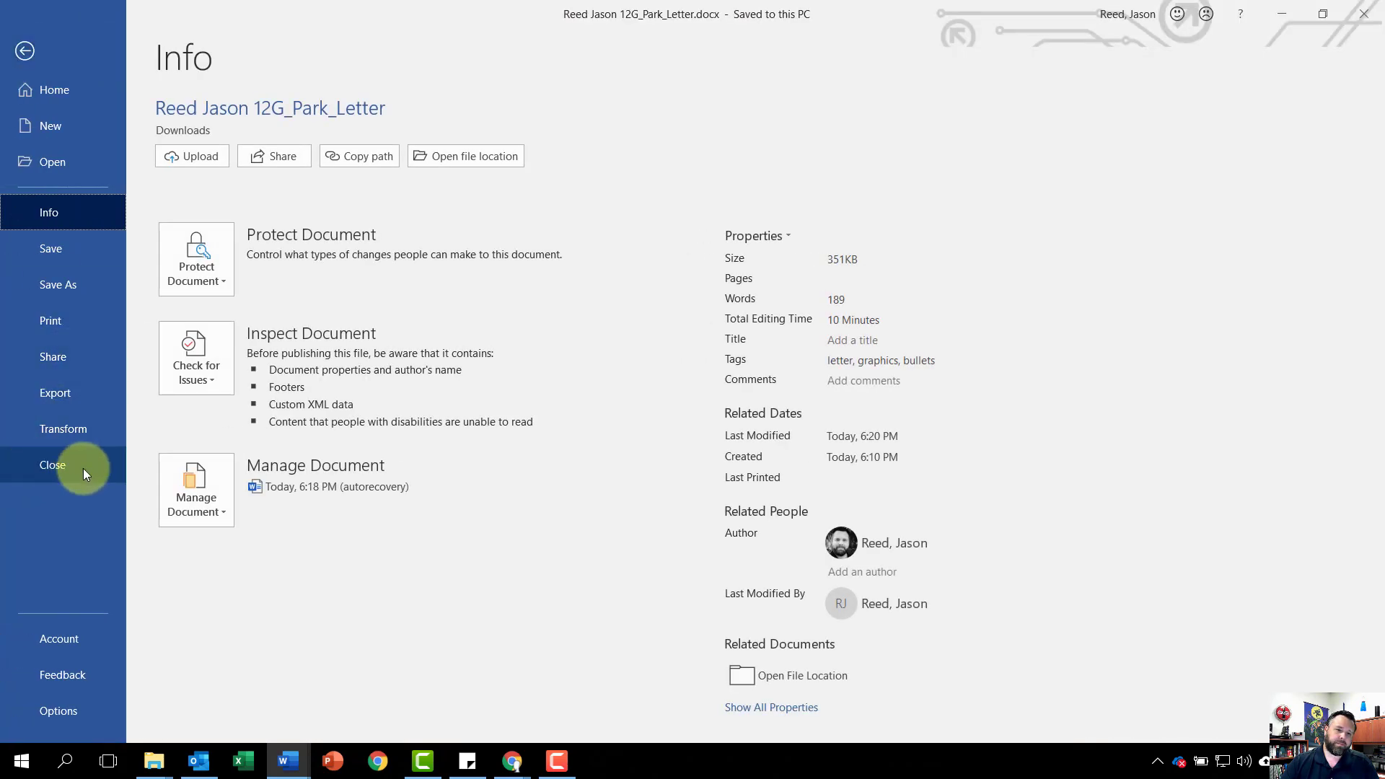
{"action": "left_click", "coordinate": [59, 465]}
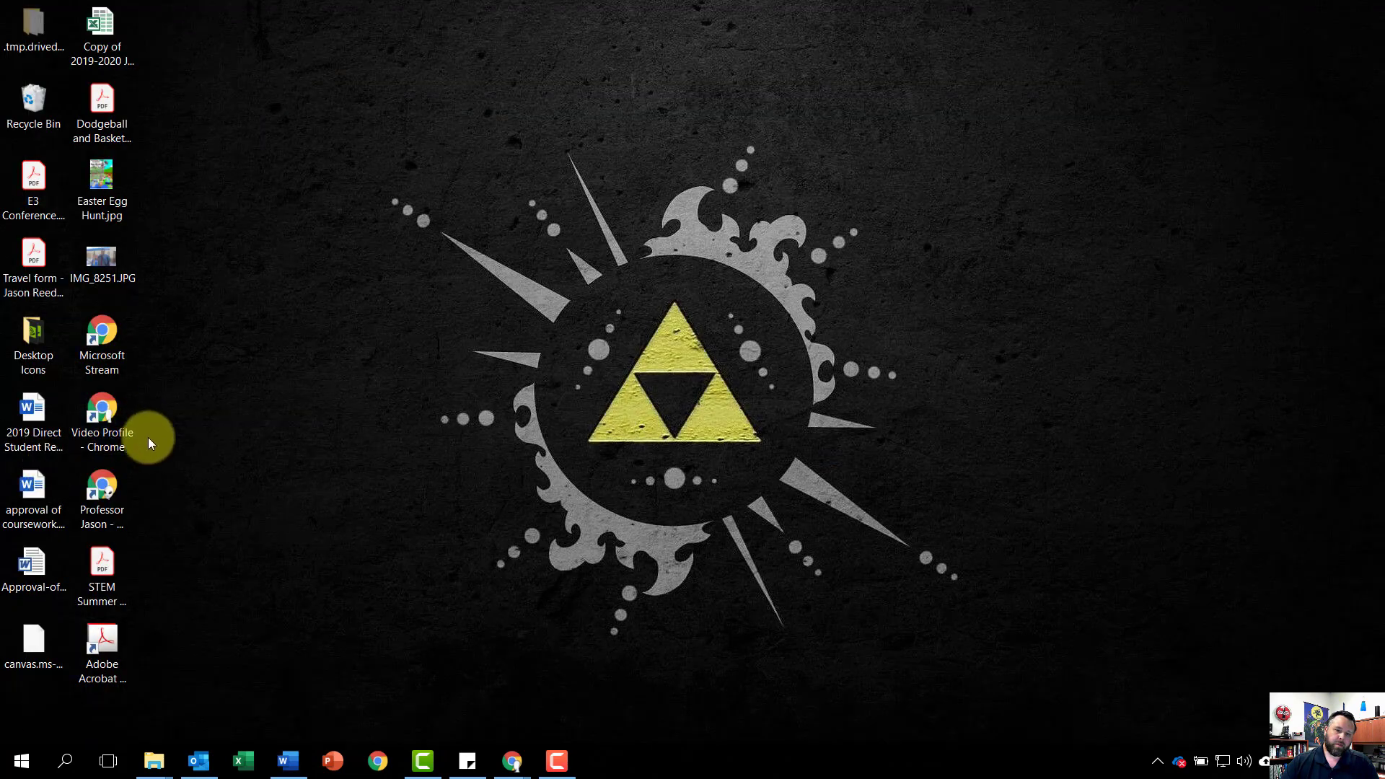
- Open the Imagination Handout document from the Downloads folder without updating its linked data
{"action": "mouse_move", "coordinate": [287, 763]}
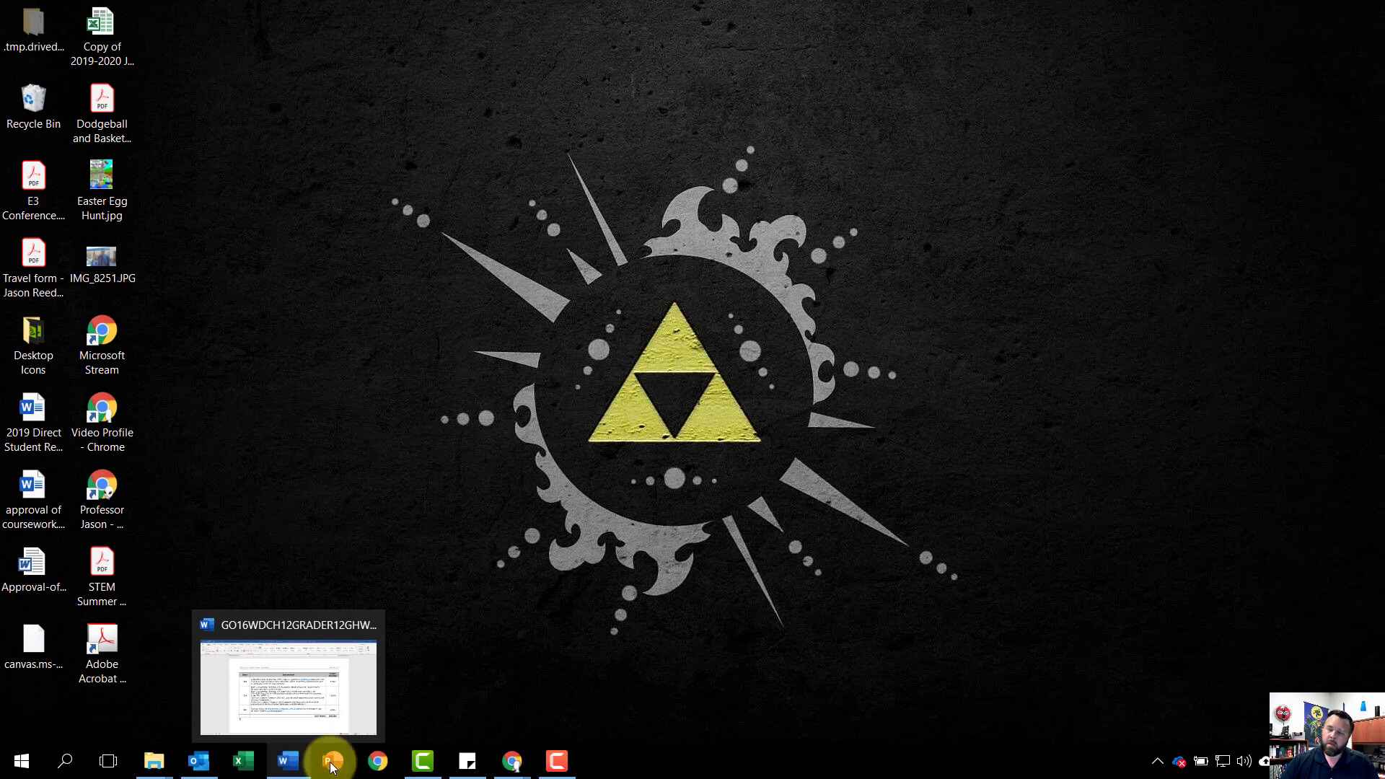
{"action": "mouse_move", "coordinate": [467, 761]}
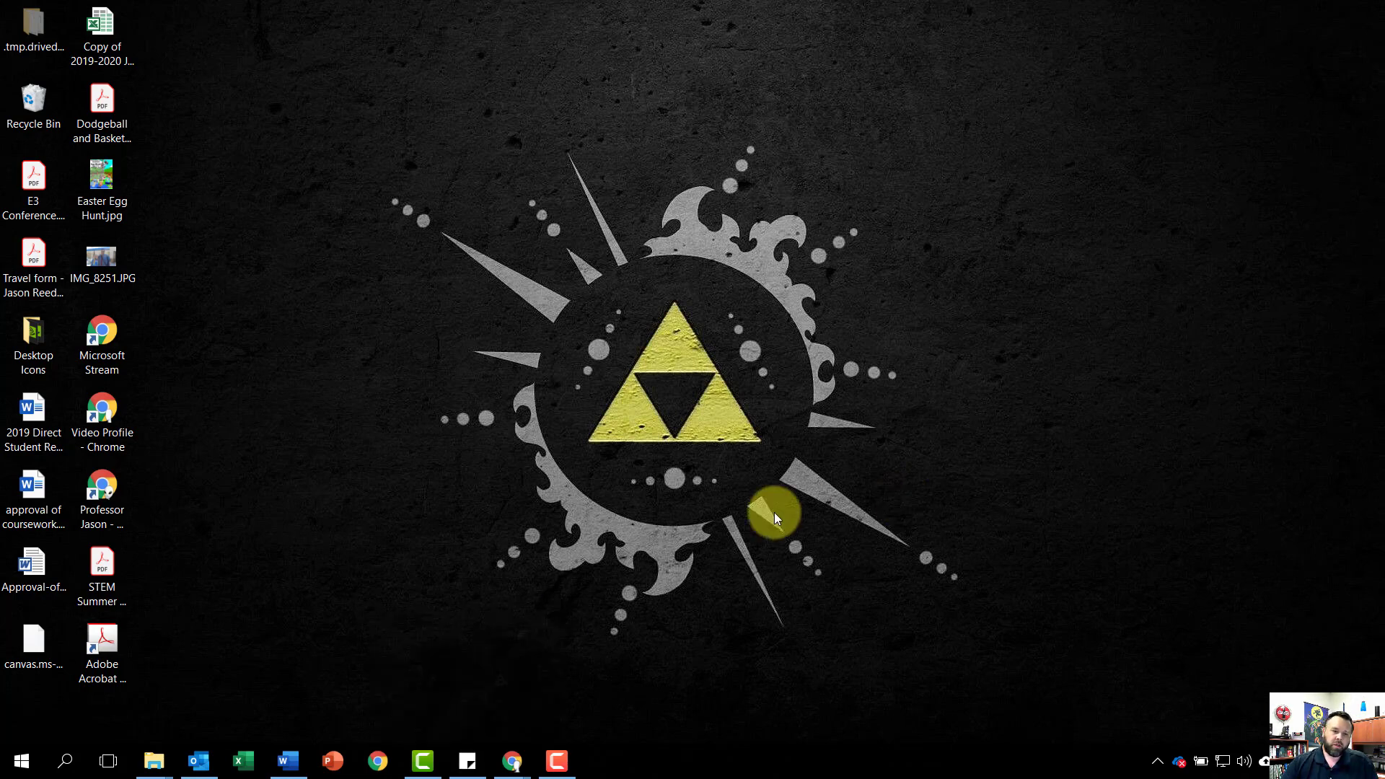
{"action": "mouse_move", "coordinate": [155, 759]}
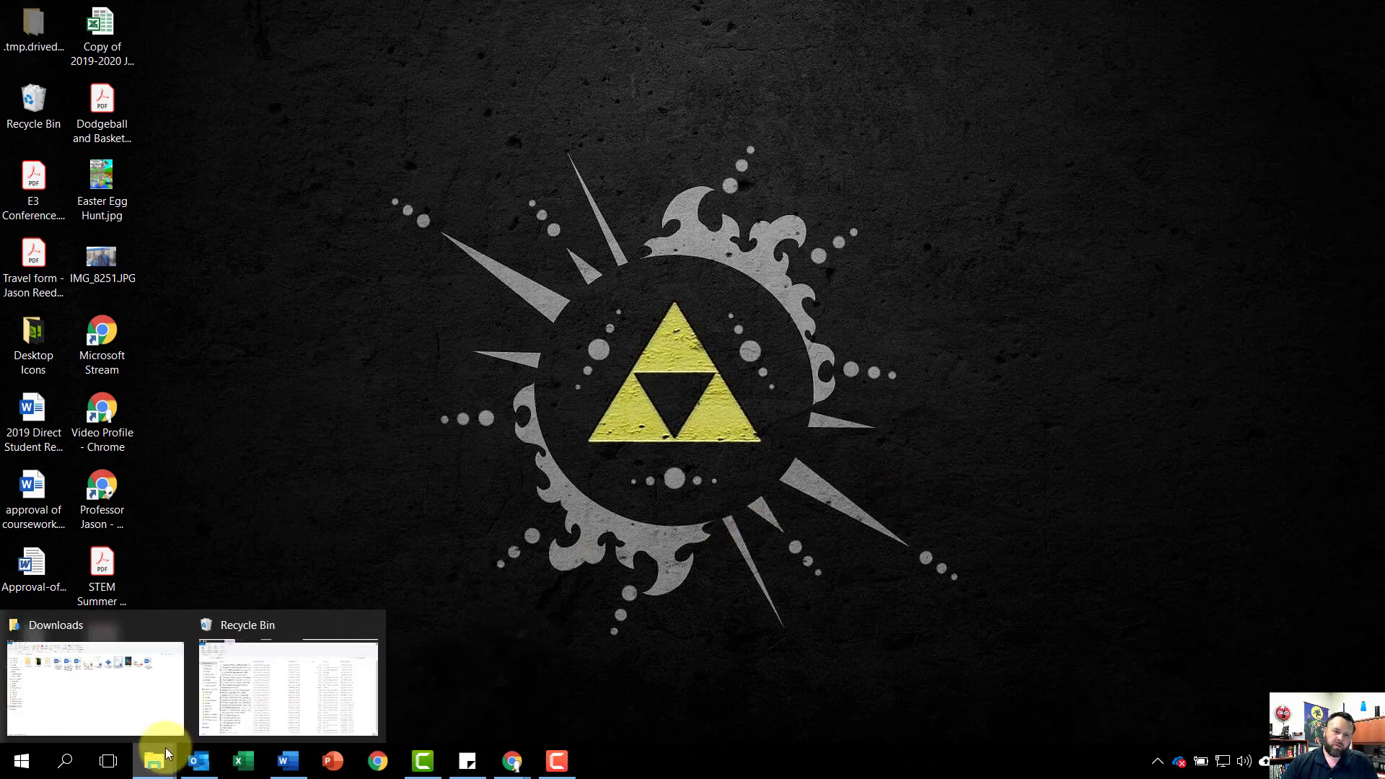
{"action": "left_click", "coordinate": [151, 700]}
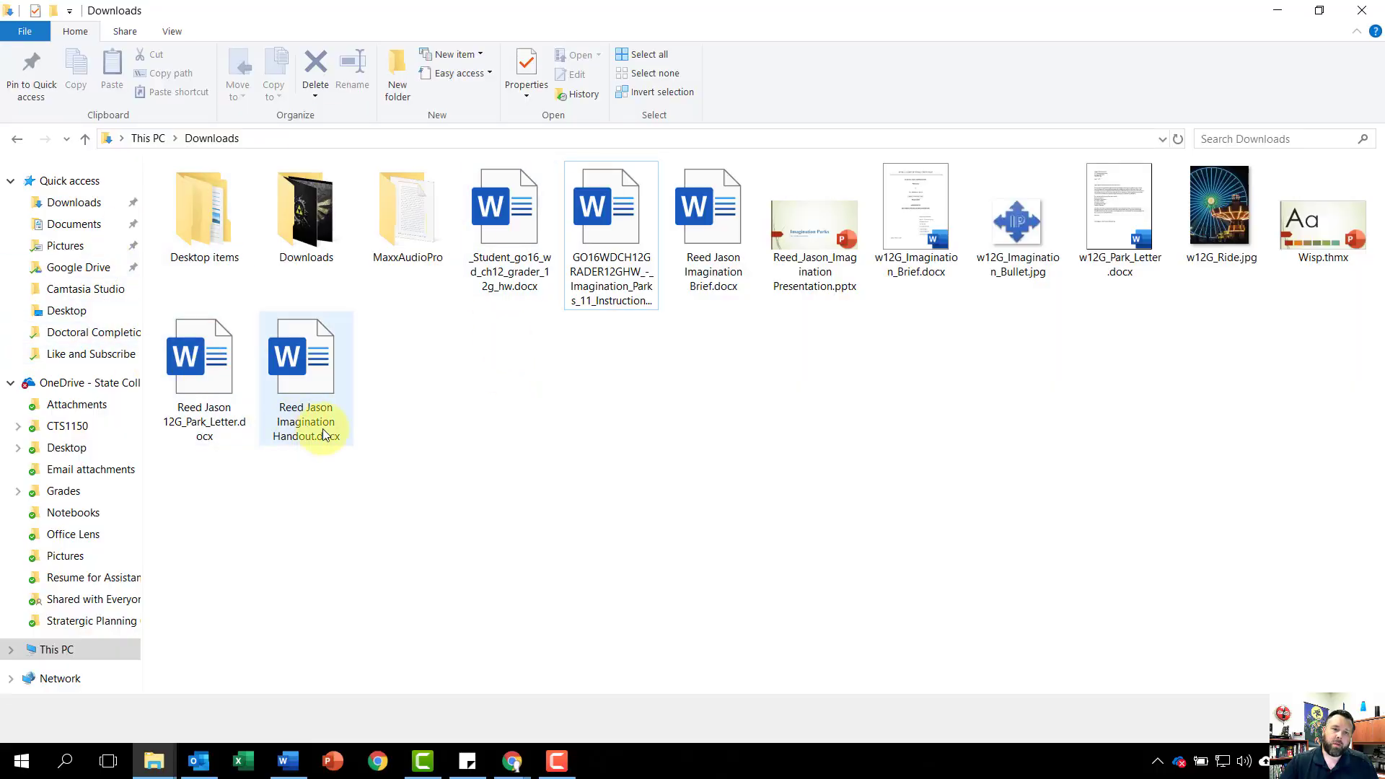
{"action": "double_click", "coordinate": [308, 359]}
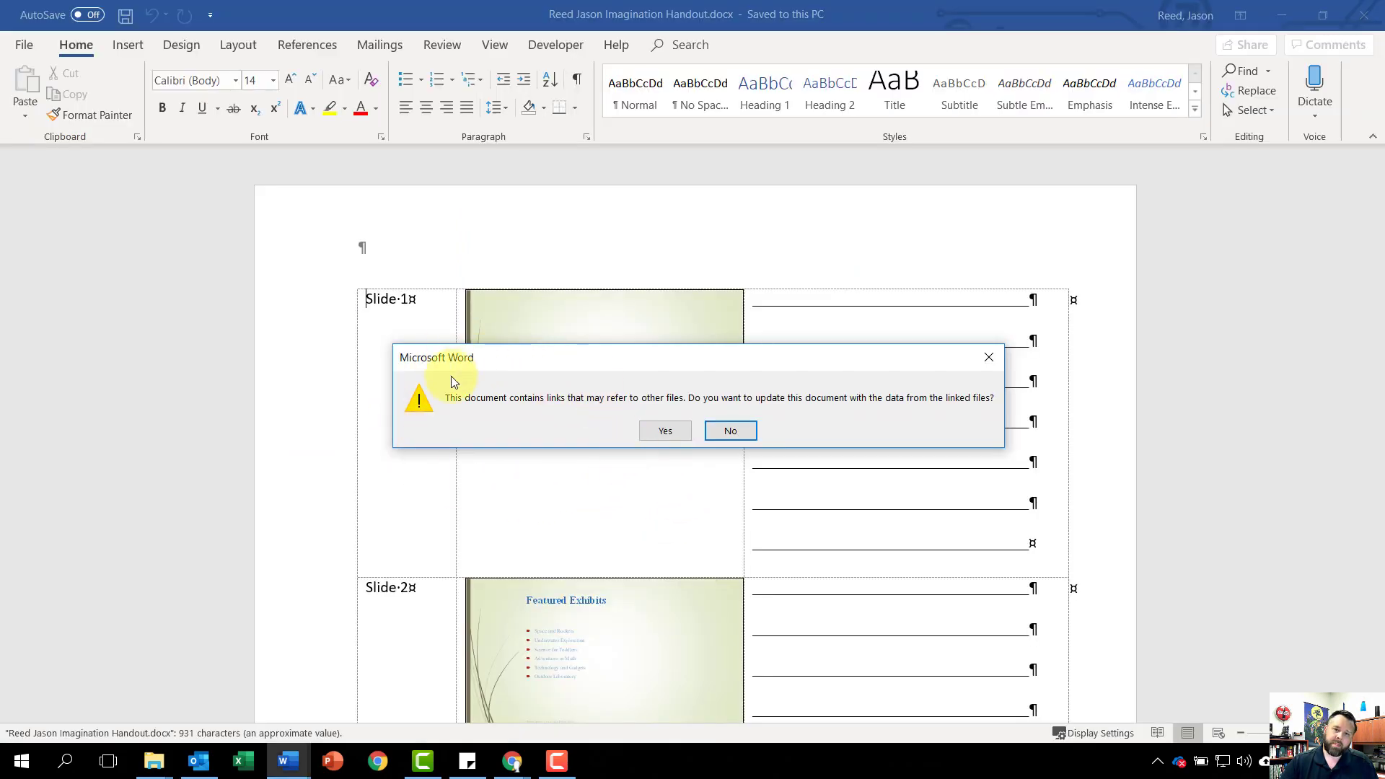
{"action": "left_click", "coordinate": [742, 431]}
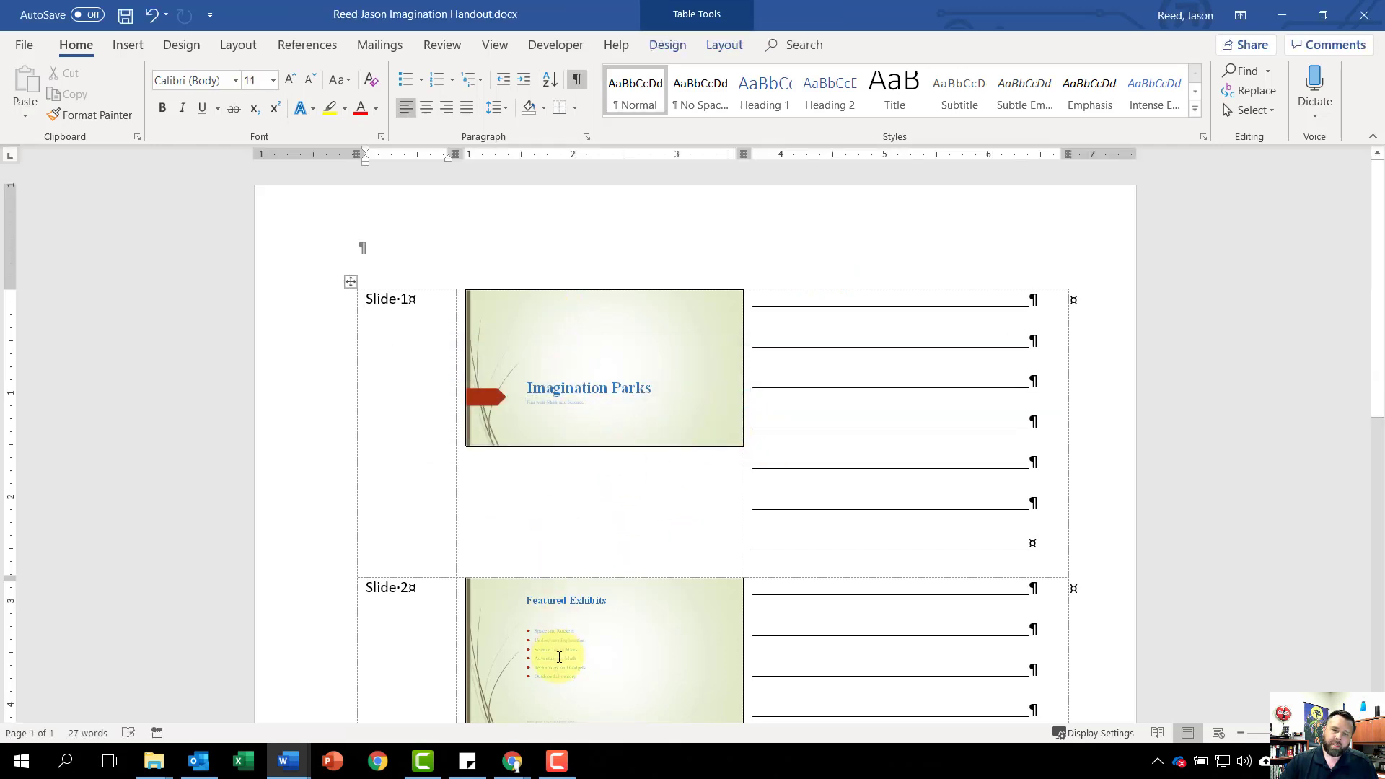
- Copy the entire contents of the handout and close it without saving changes
{"action": "scroll", "coordinate": [556, 652], "scroll_direction": "down", "scroll_amount": 3}
{"action": "key", "text": "ctrl+a"}
{"action": "scroll", "coordinate": [559, 657], "scroll_direction": "down", "scroll_amount": 2}
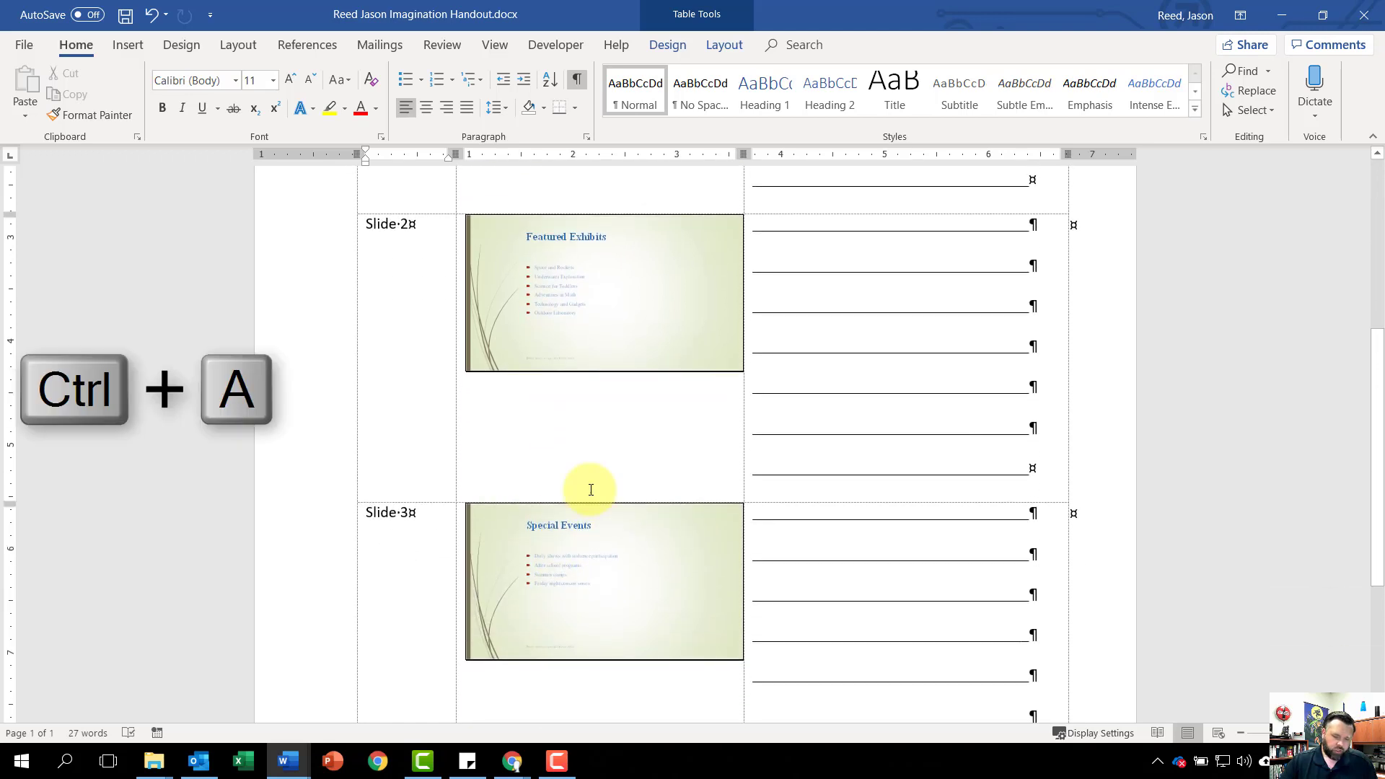
{"action": "key", "text": "ctrl+a"}
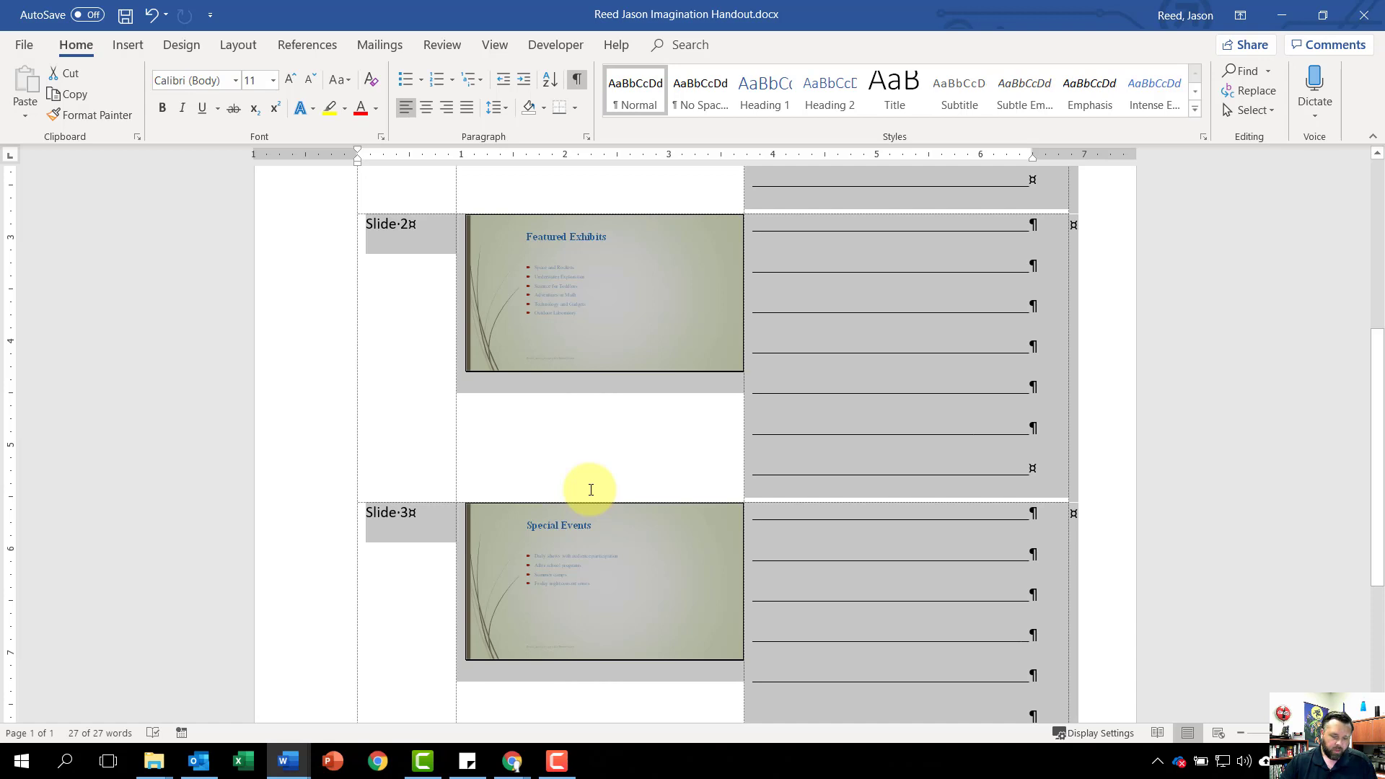
{"action": "key", "text": "ctrl+c"}
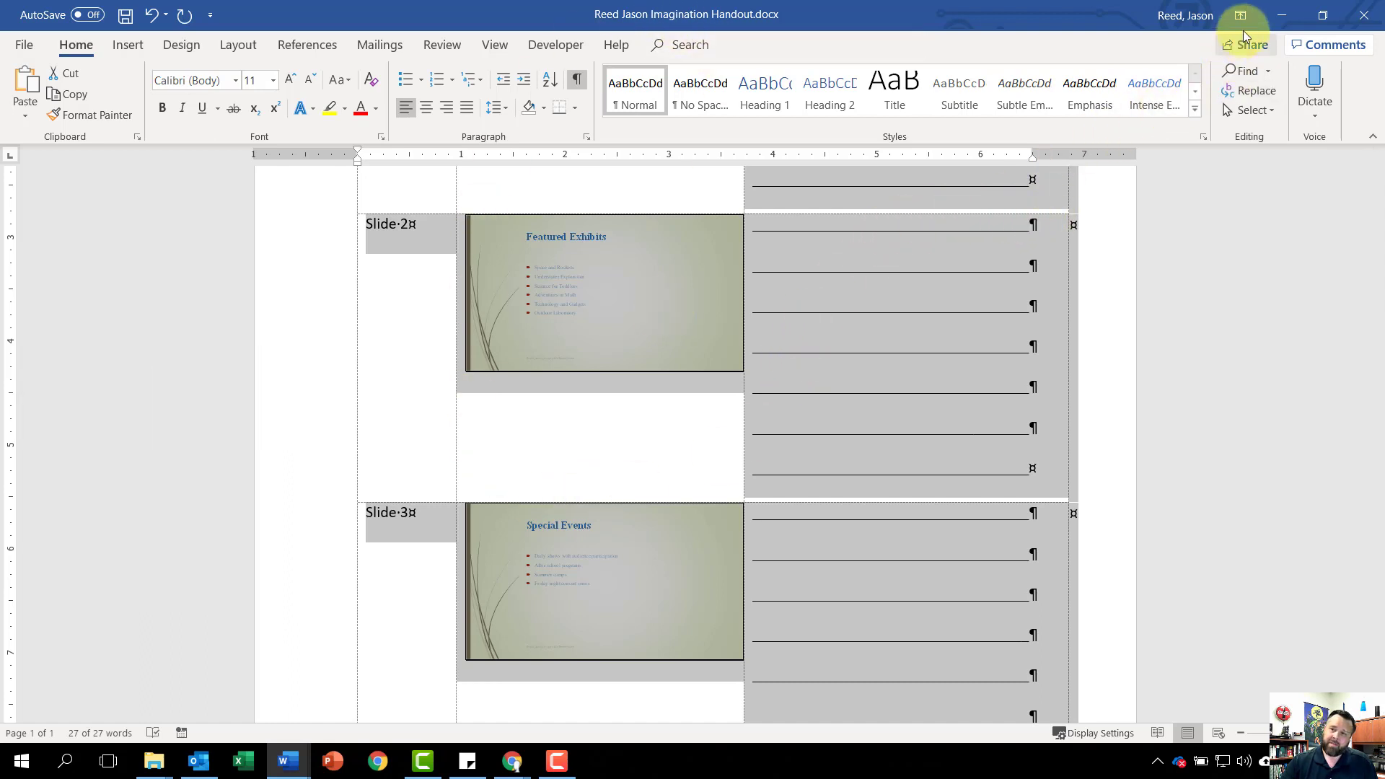
{"action": "left_click", "coordinate": [1364, 15]}
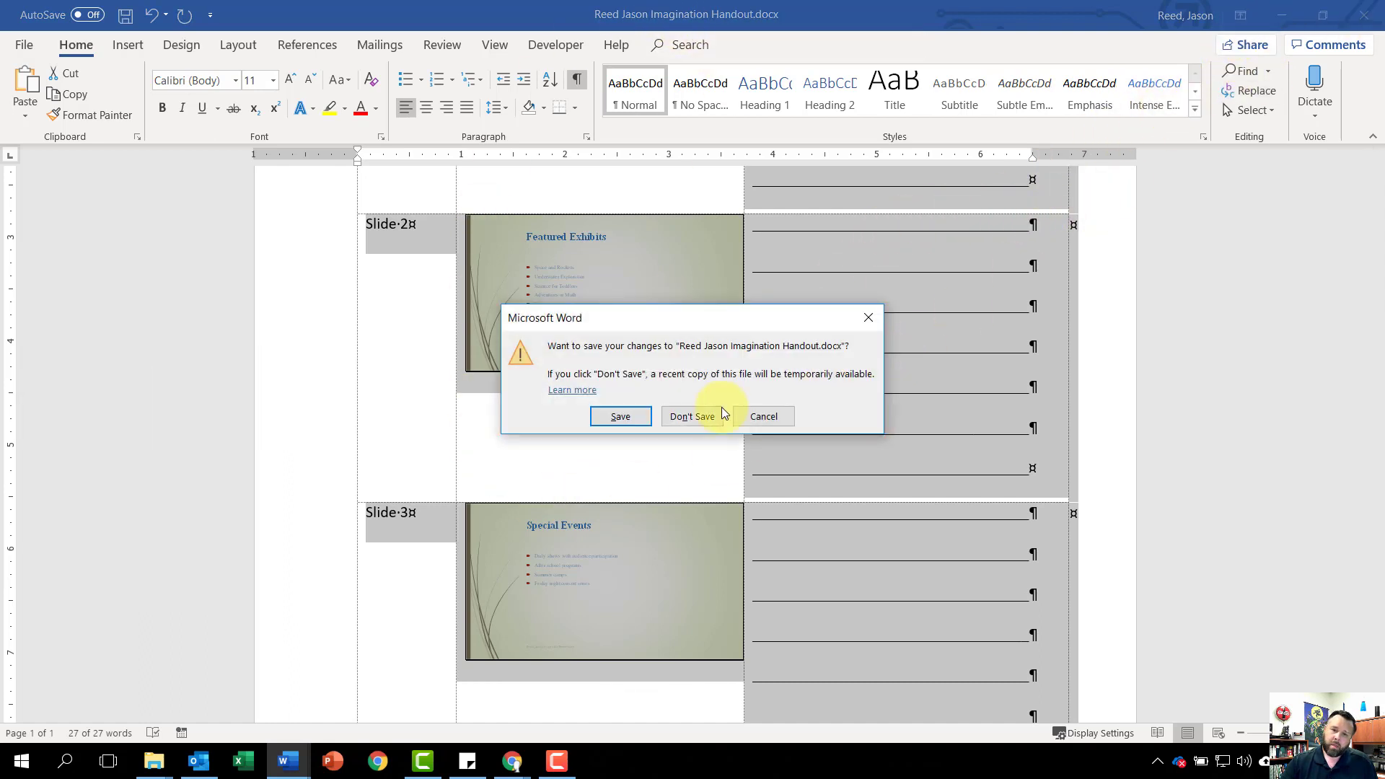
{"action": "left_click", "coordinate": [691, 417]}
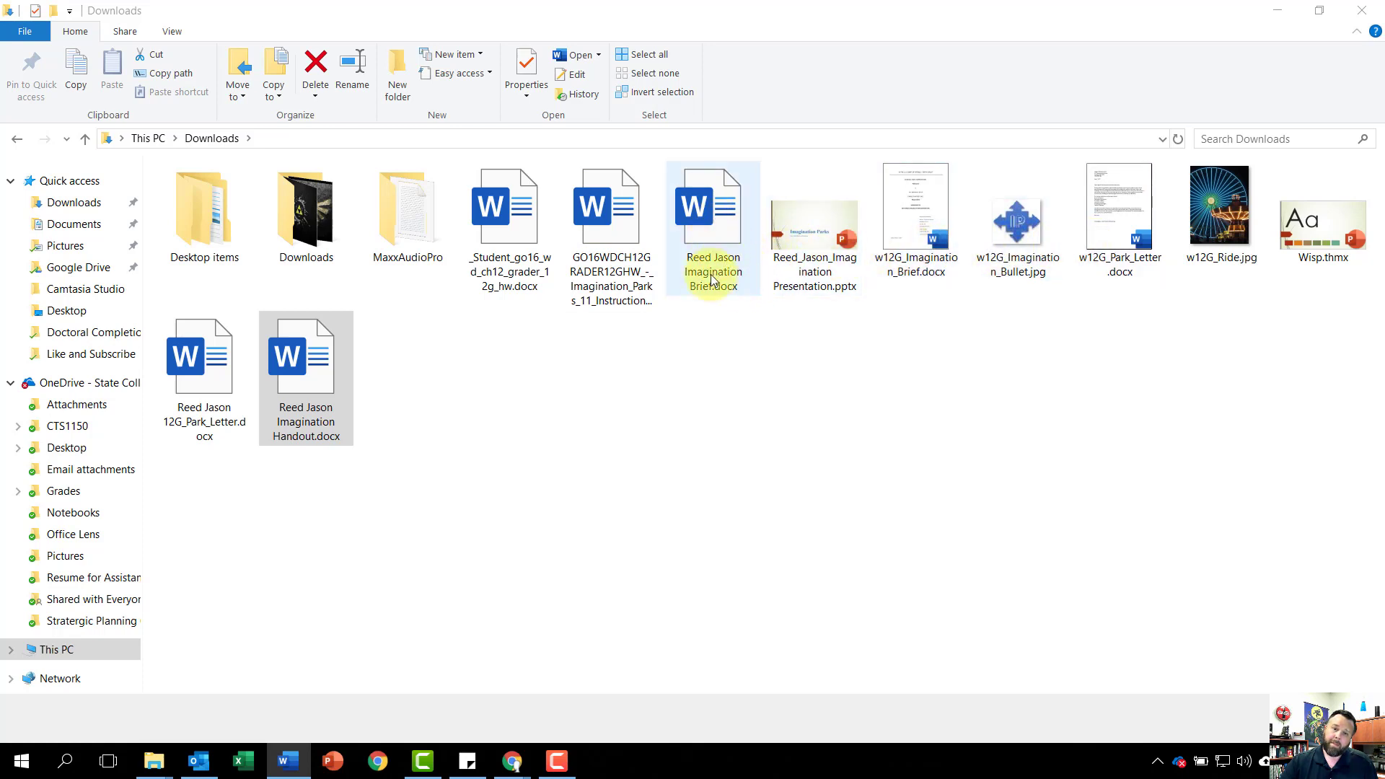
- Open the completed Imagination Brief document from Downloads and insert a page break at the very end of its text
{"action": "double_click", "coordinate": [719, 235]}
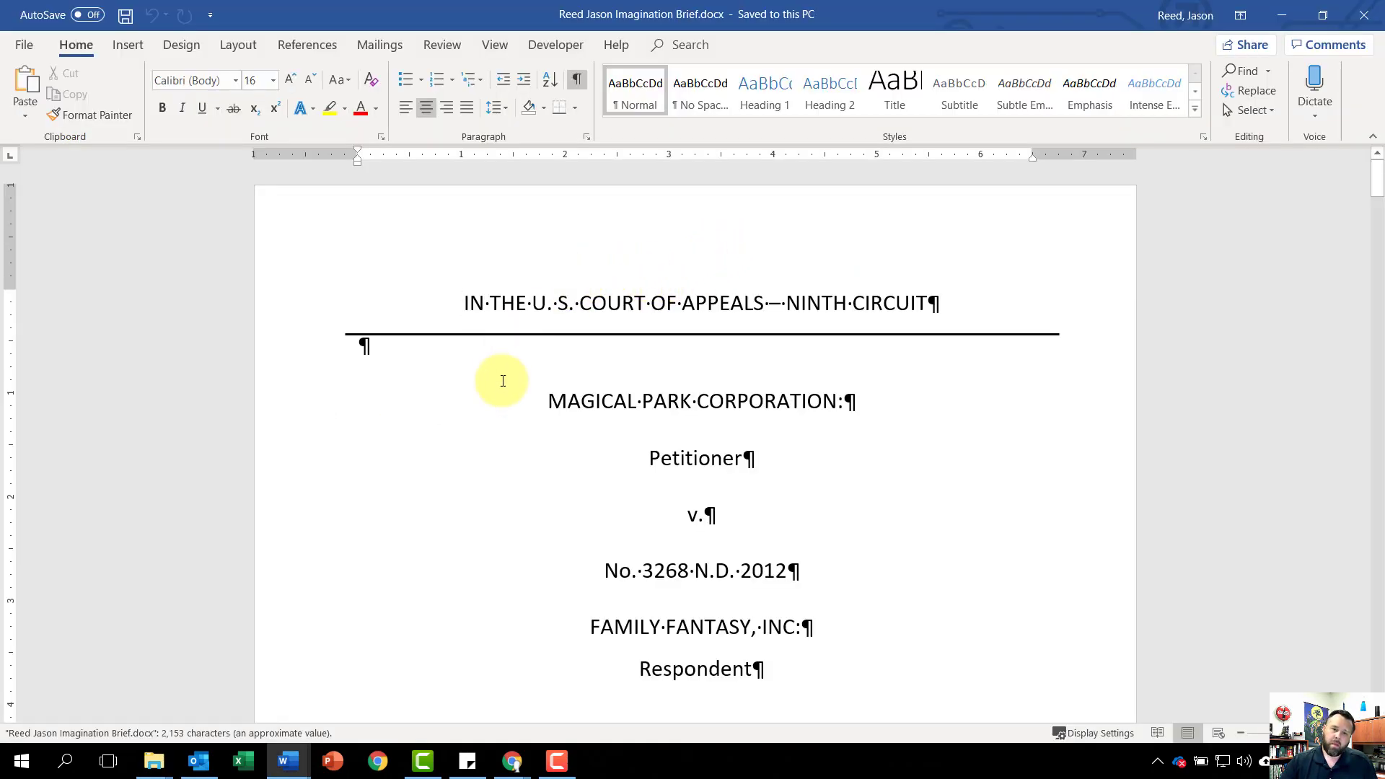
{"action": "key", "text": "ctrl+End"}
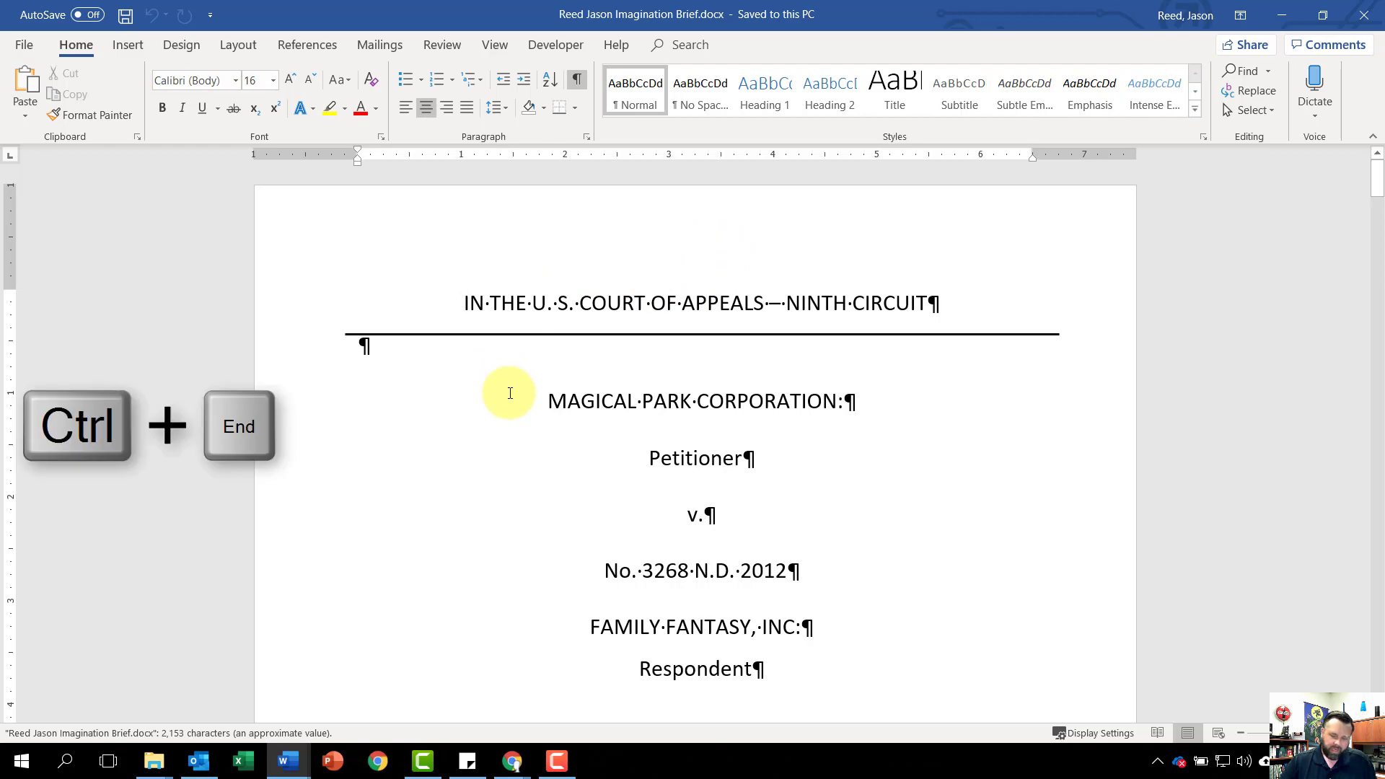
{"action": "key", "text": "ctrl+End"}
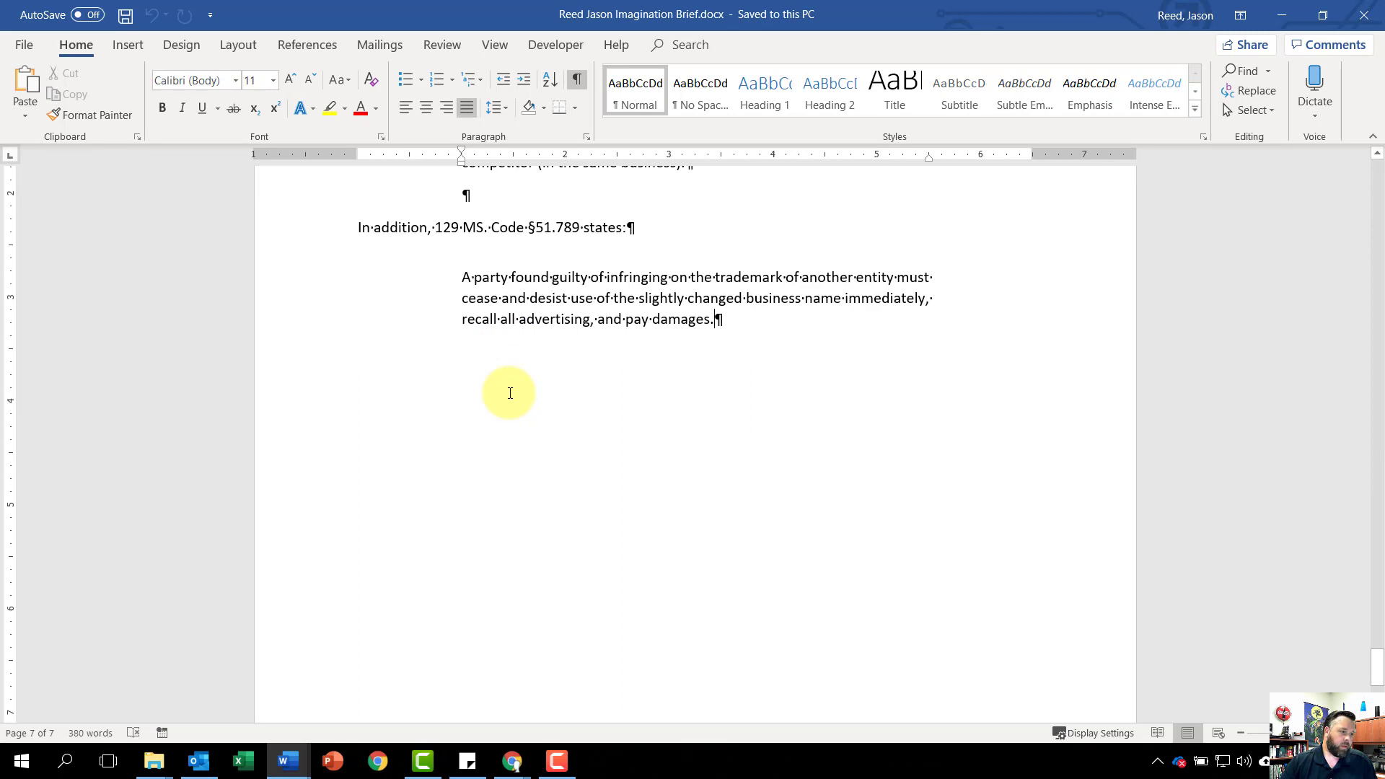
{"action": "key", "text": "ctrl+Return"}
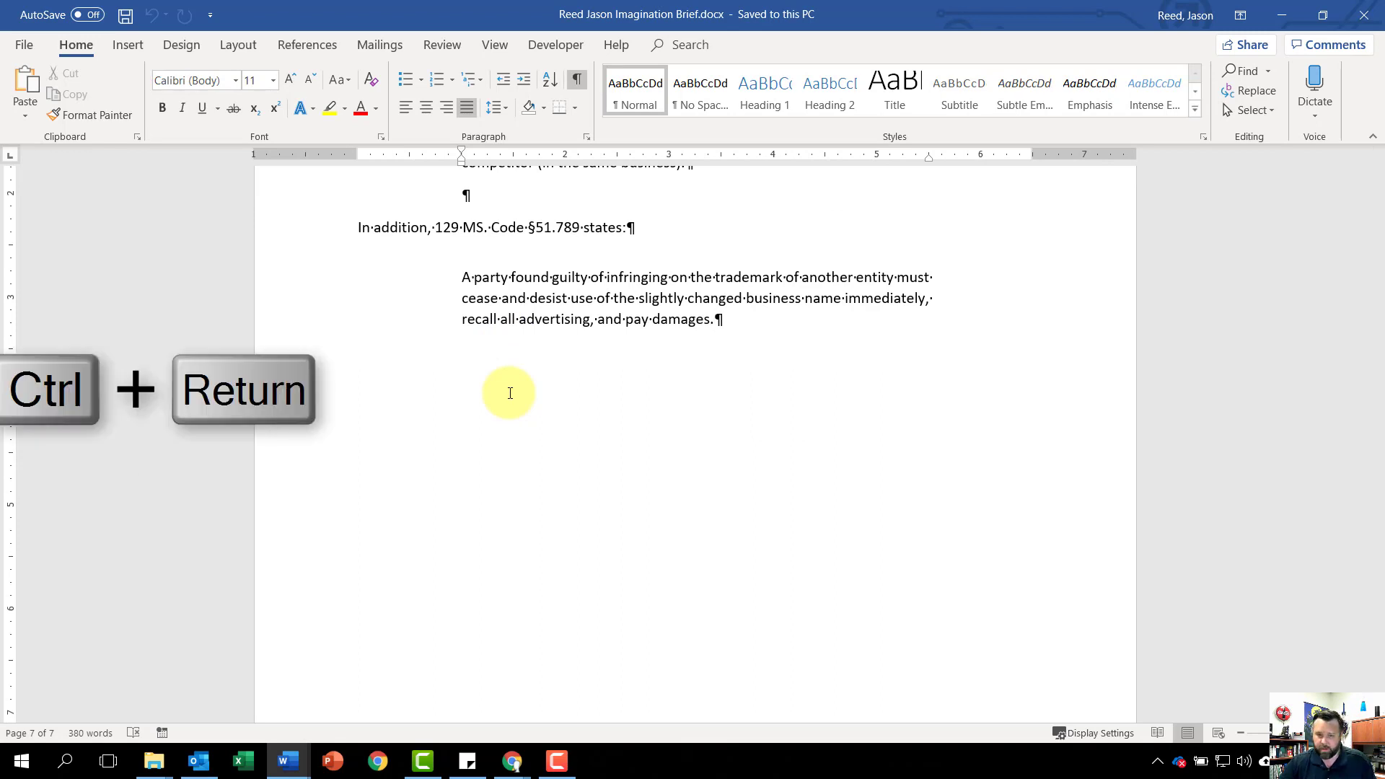
{"action": "key", "text": "ctrl+Return"}
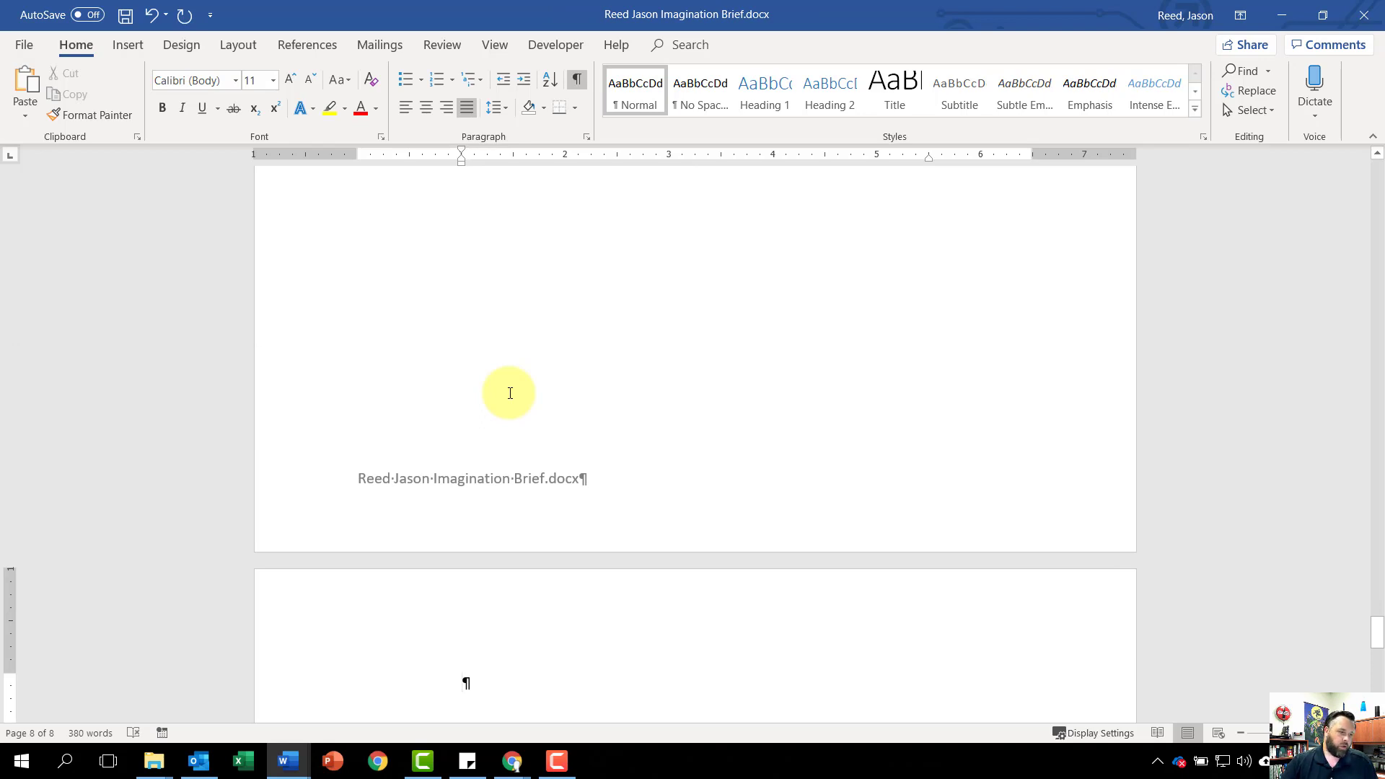
- Paste the copied handout table onto the brief's new last page and add a page break after it
{"action": "key", "text": "ctrl+v"}
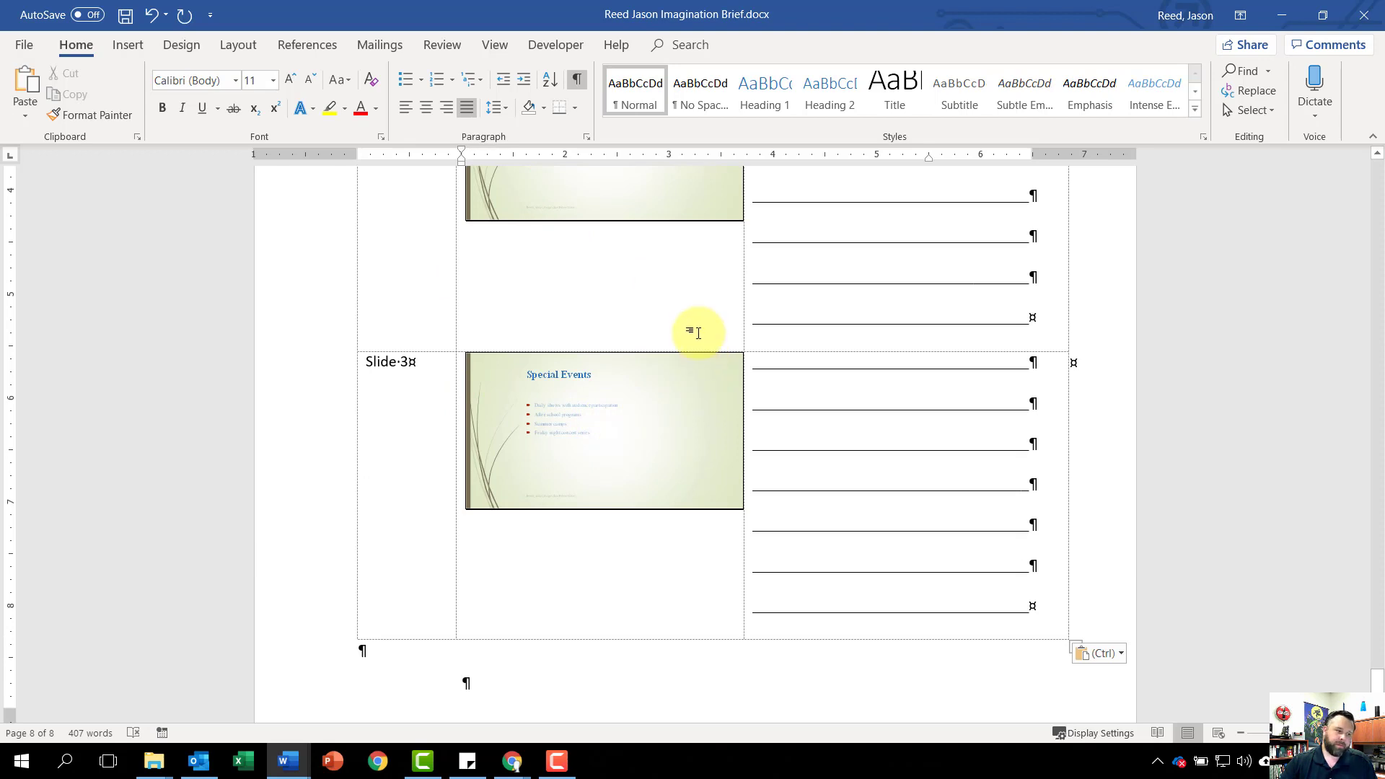
{"action": "key", "text": "ctrl+Return"}
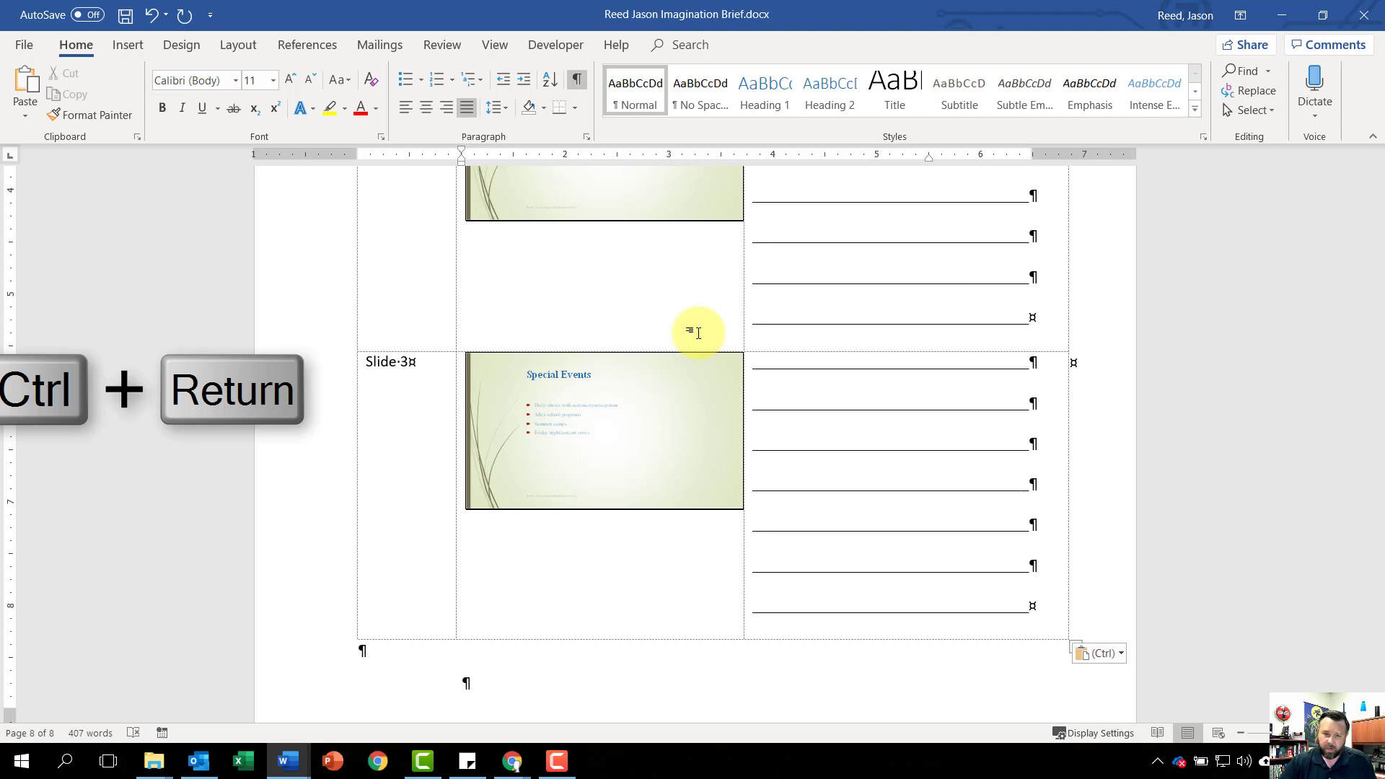
{"action": "key", "text": "ctrl+Return"}
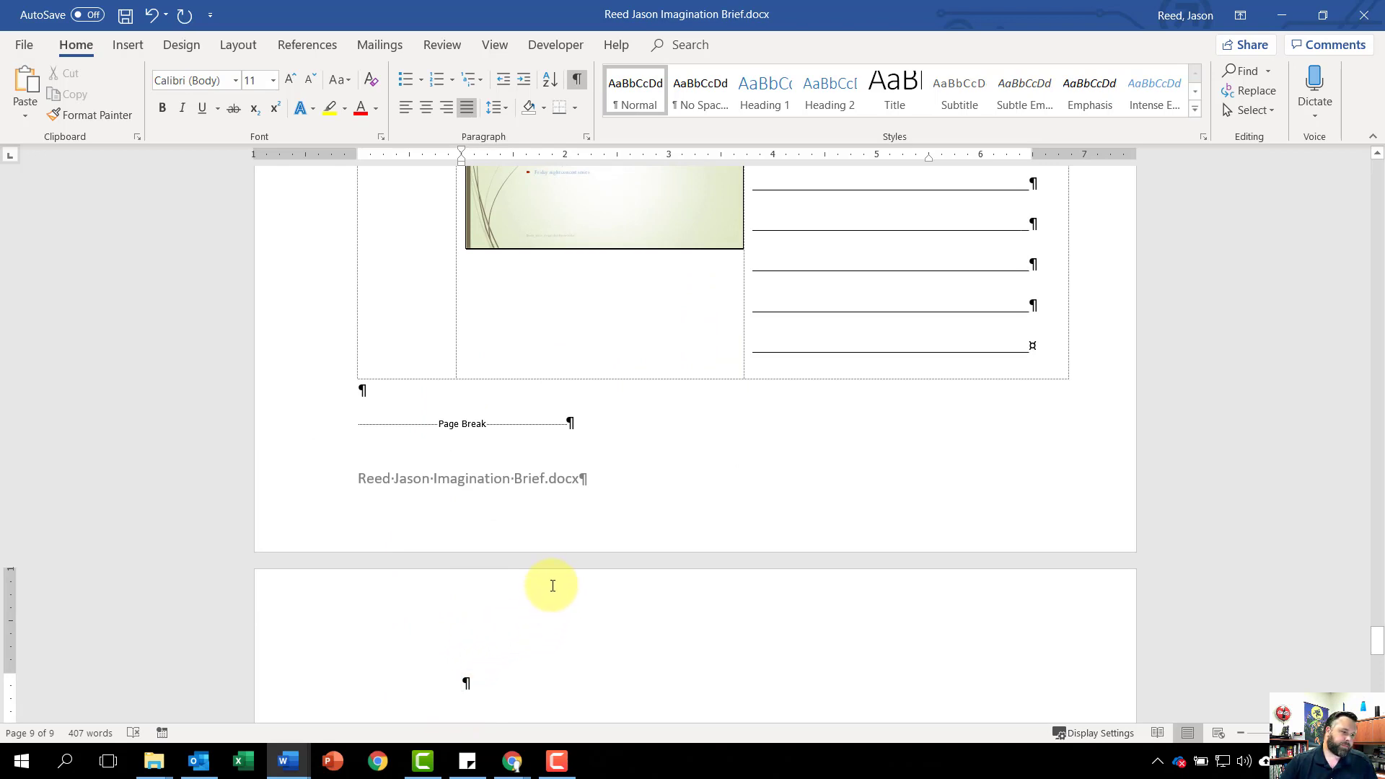
- Open the completed 12G_Park_Letter document from the Downloads folder
{"action": "left_click", "coordinate": [157, 761]}
{"action": "left_click", "coordinate": [115, 678]}
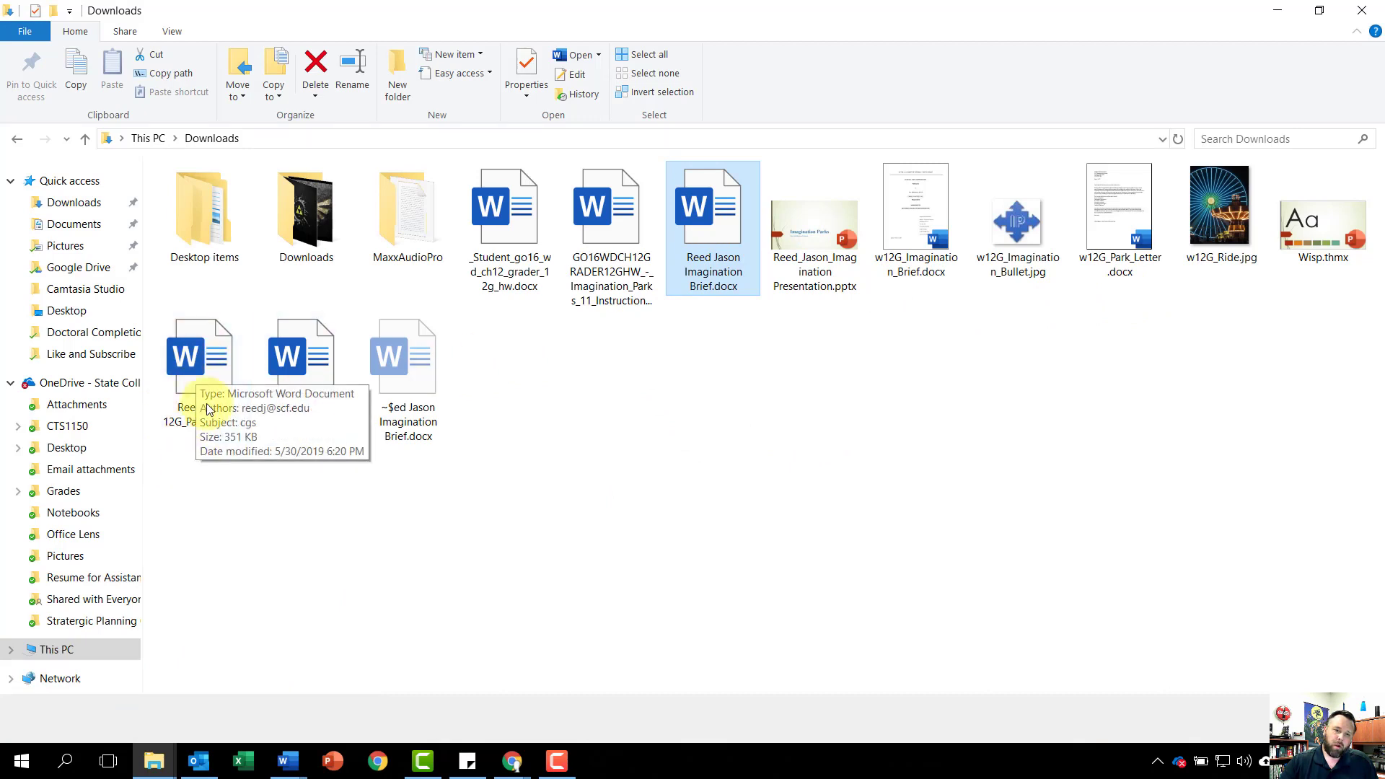
{"action": "double_click", "coordinate": [192, 371]}
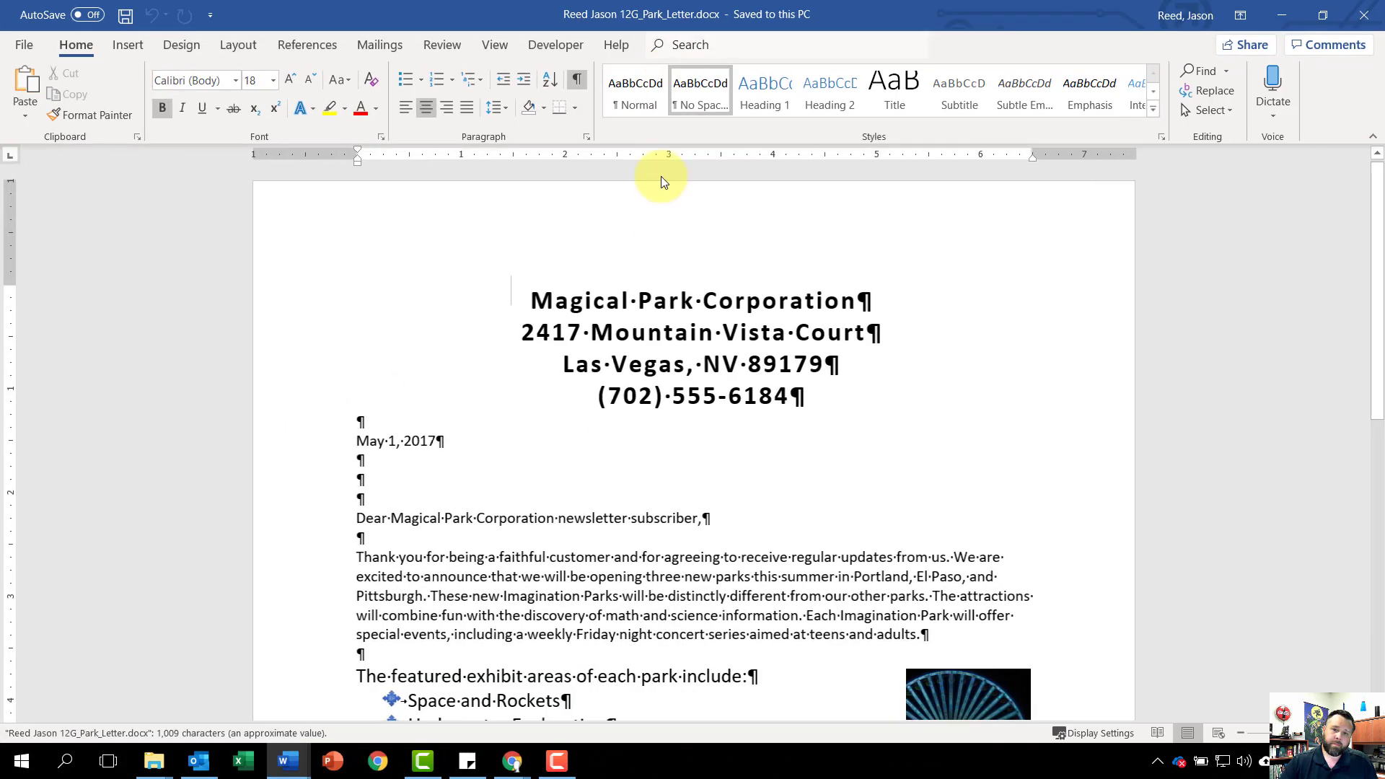
- Copy the entire park letter, including its picture and bullets, and close the document
{"action": "scroll", "coordinate": [655, 402], "scroll_direction": "down", "scroll_amount": 5}
{"action": "key", "text": "ctrl+a"}
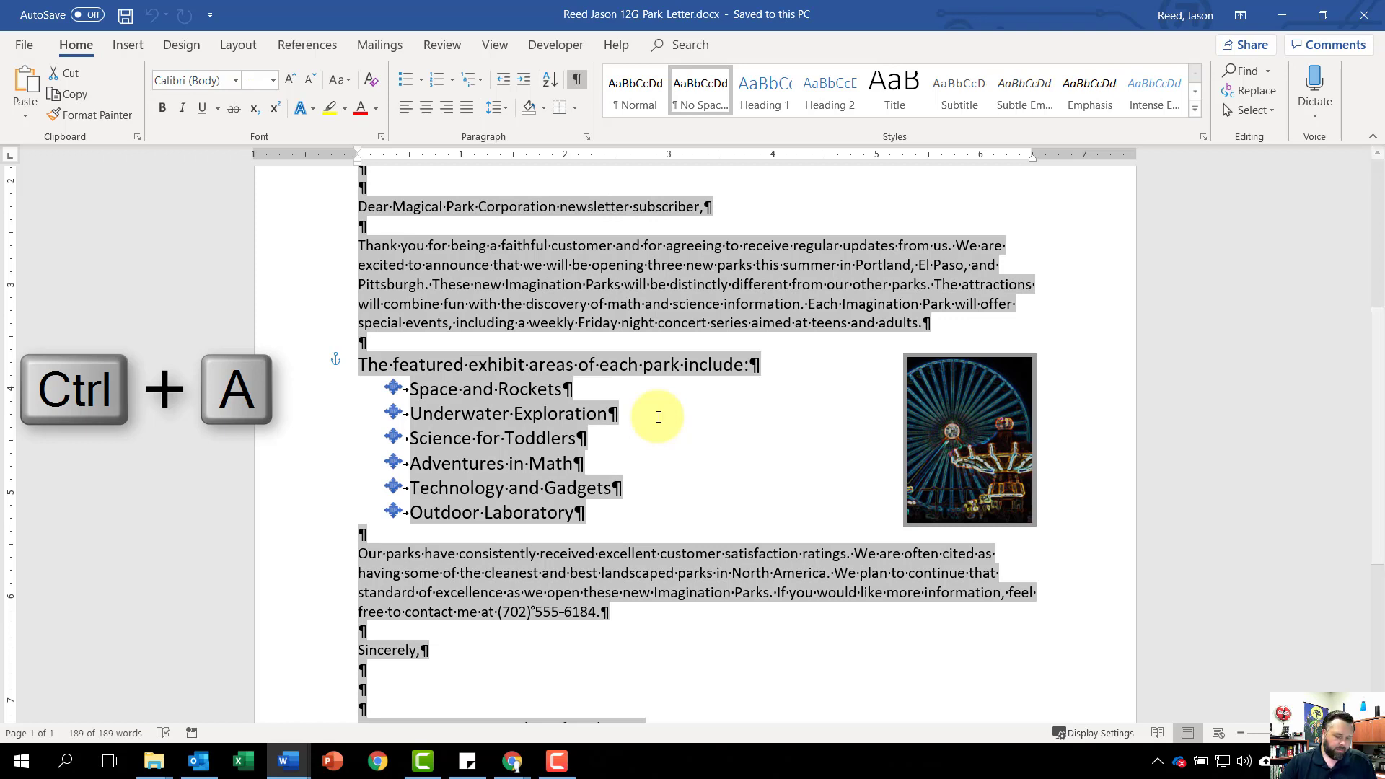
{"action": "key", "text": "ctrl+c"}
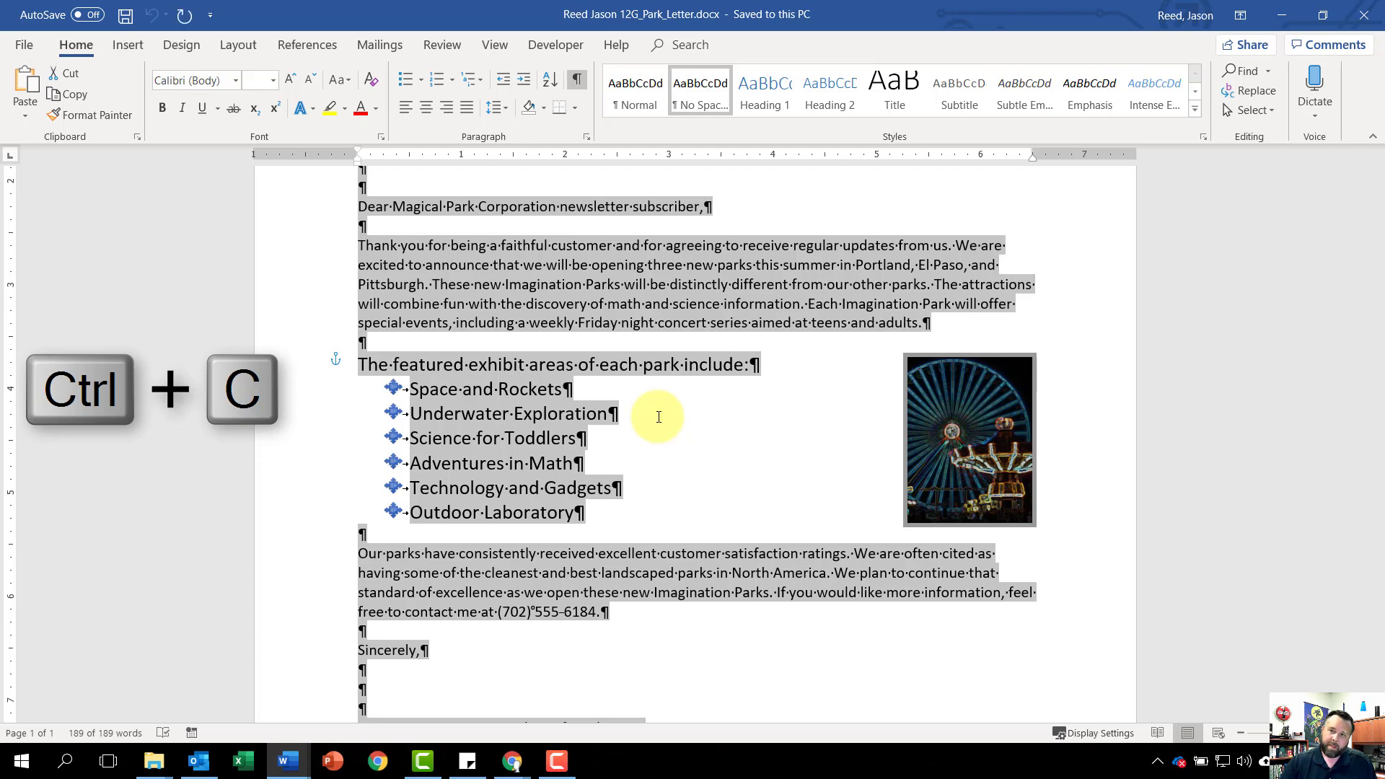
{"action": "left_click", "coordinate": [1364, 16]}
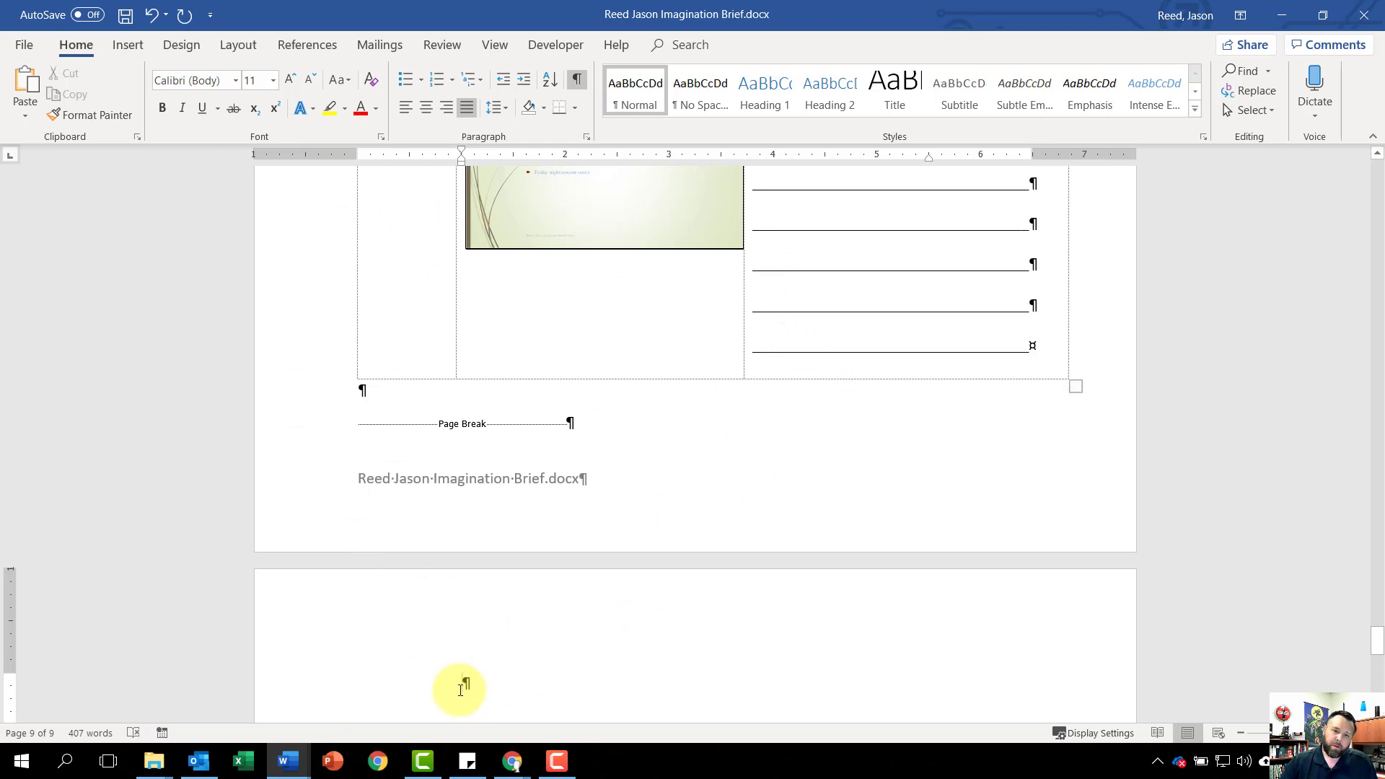
- Paste the copied park letter onto the blank last page of the Imagination Brief
{"action": "scroll", "coordinate": [455, 685], "scroll_direction": "down", "scroll_amount": 8}
{"action": "scroll", "coordinate": [448, 548], "scroll_direction": "up", "scroll_amount": 3}
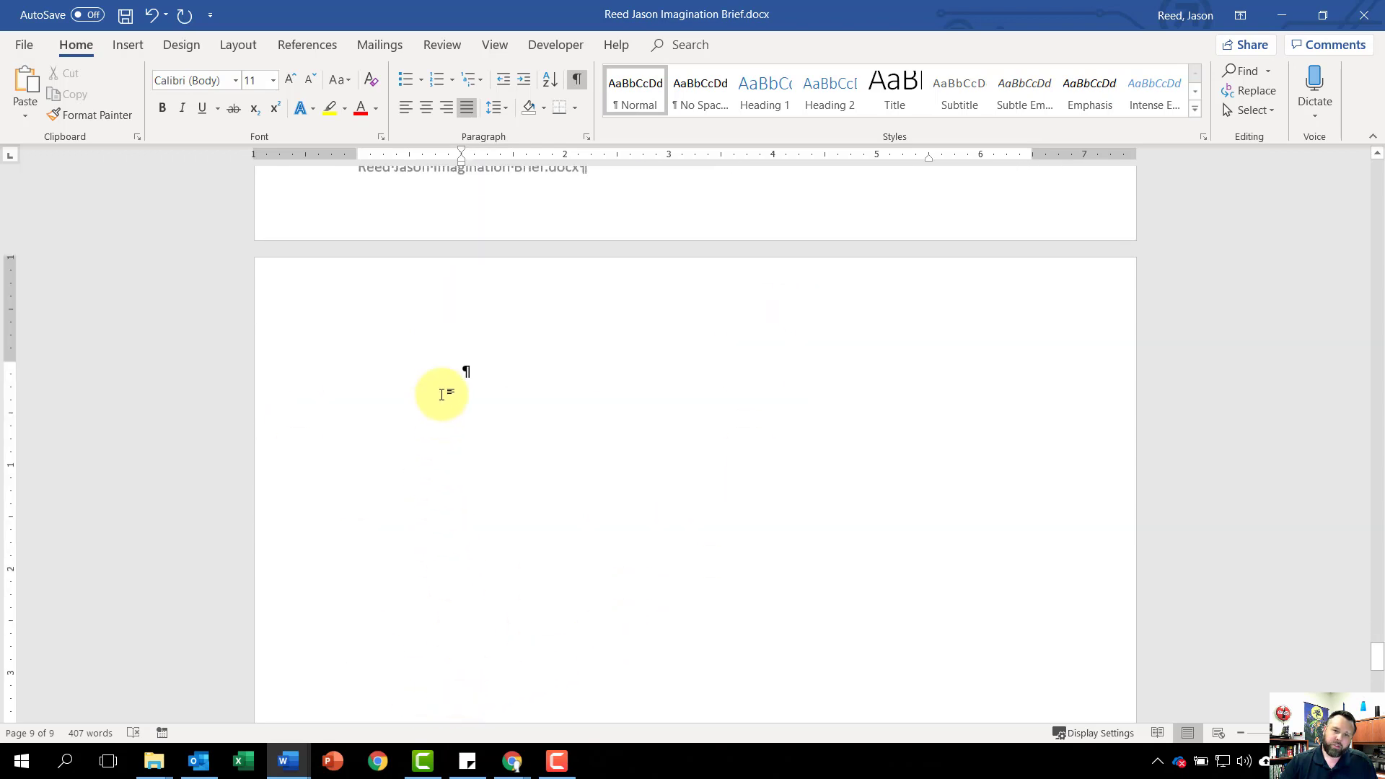
{"action": "key", "text": "ctrl+v"}
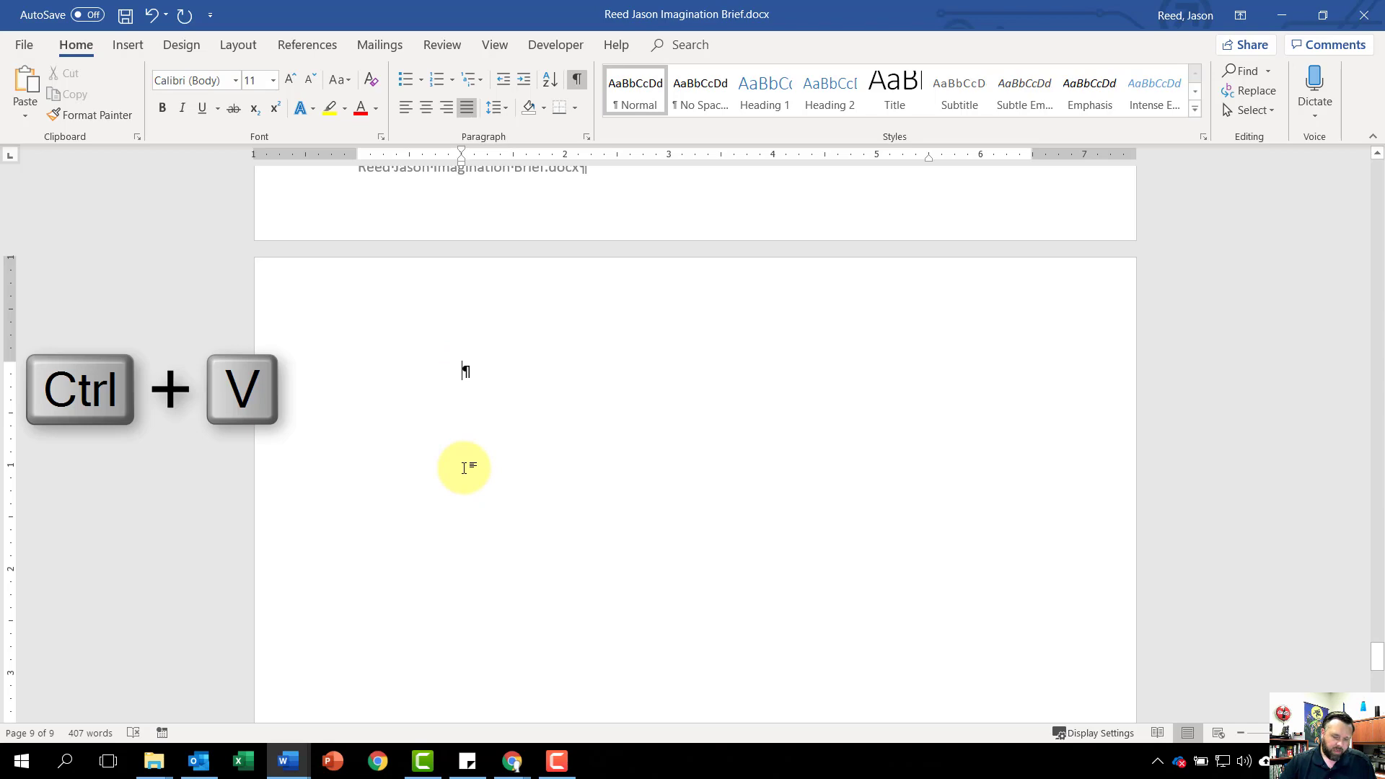
- Insert the copied park letter with its picture and bullets on page 9 of the brief and check its layout
{"action": "key", "text": "ctrl+v"}
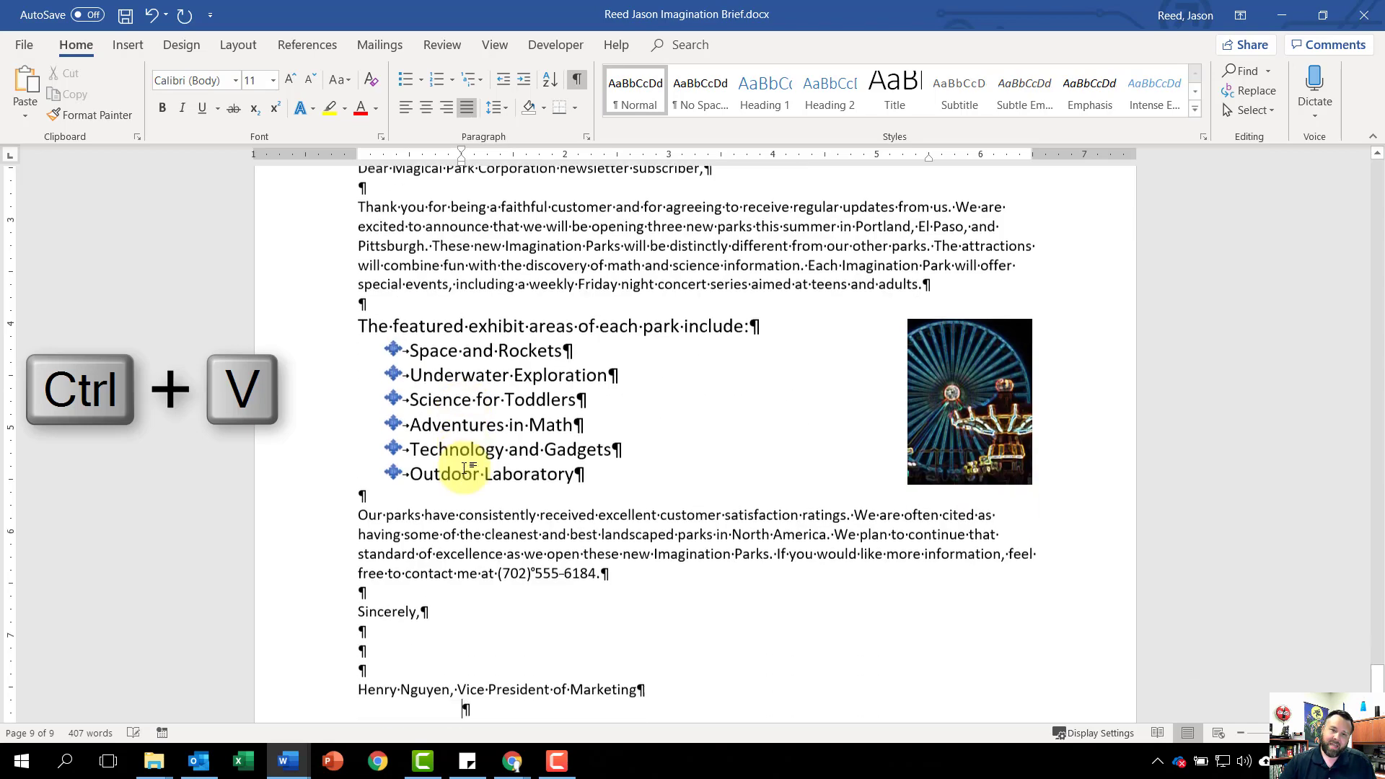
{"action": "scroll", "coordinate": [618, 393], "scroll_direction": "down", "scroll_amount": 3}
{"action": "scroll", "coordinate": [548, 476], "scroll_direction": "down", "scroll_amount": 1}
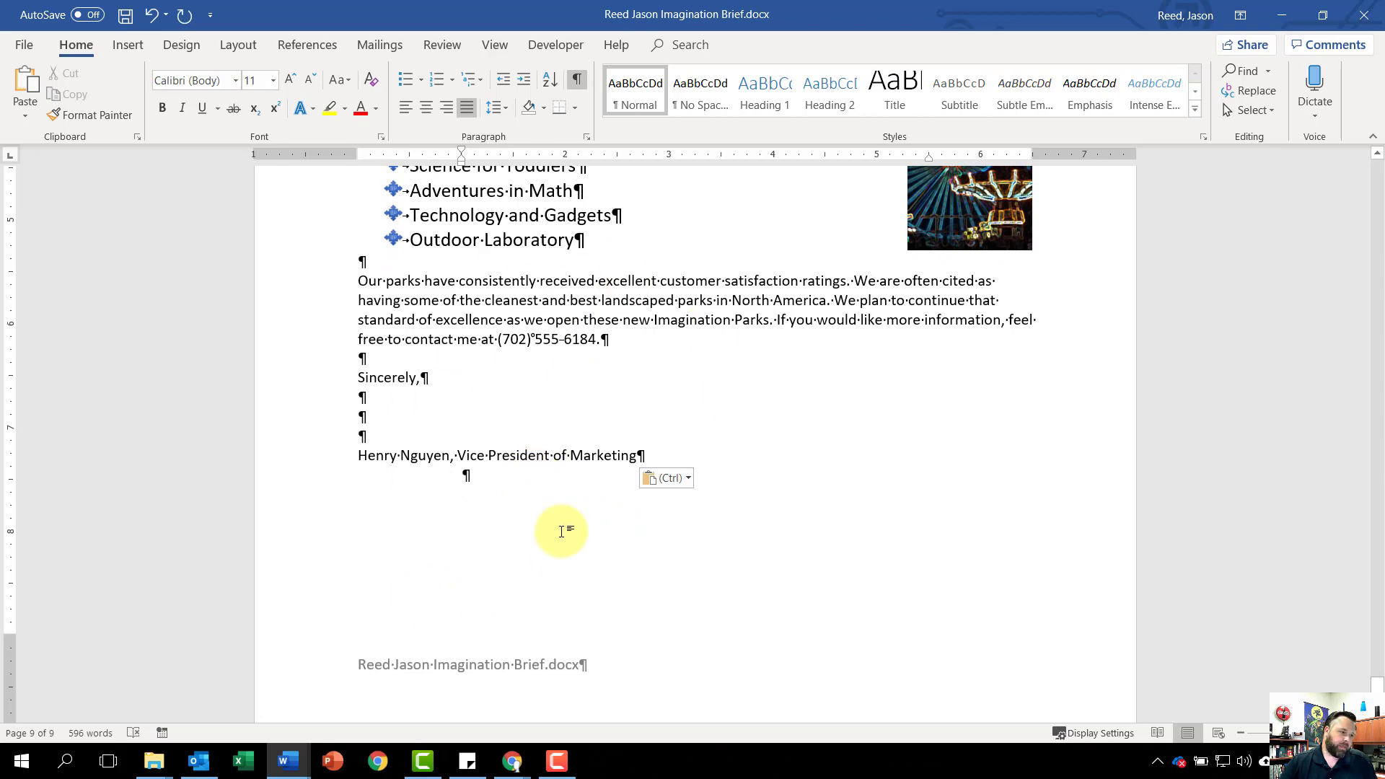
{"action": "scroll", "coordinate": [608, 561], "scroll_direction": "up", "scroll_amount": 8}
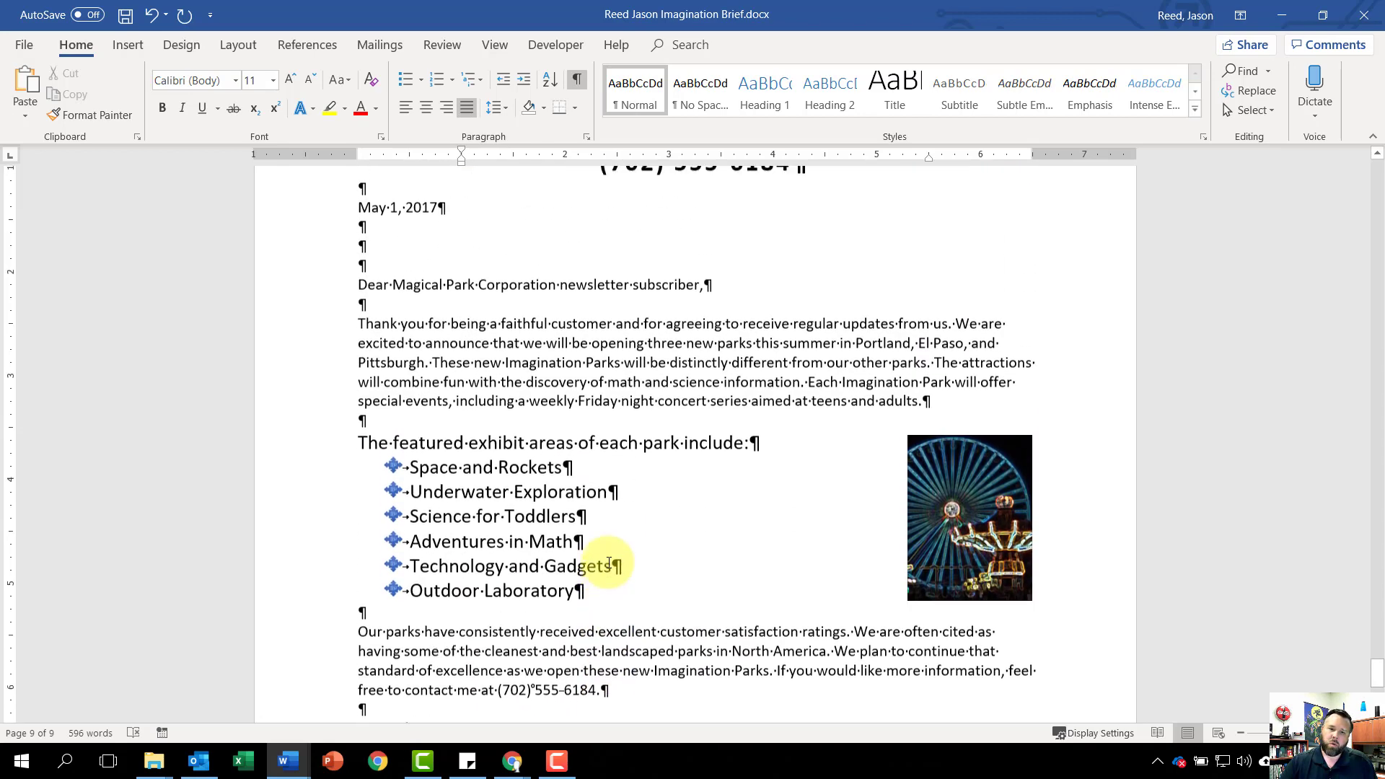
{"action": "scroll", "coordinate": [608, 563], "scroll_direction": "up", "scroll_amount": 3}
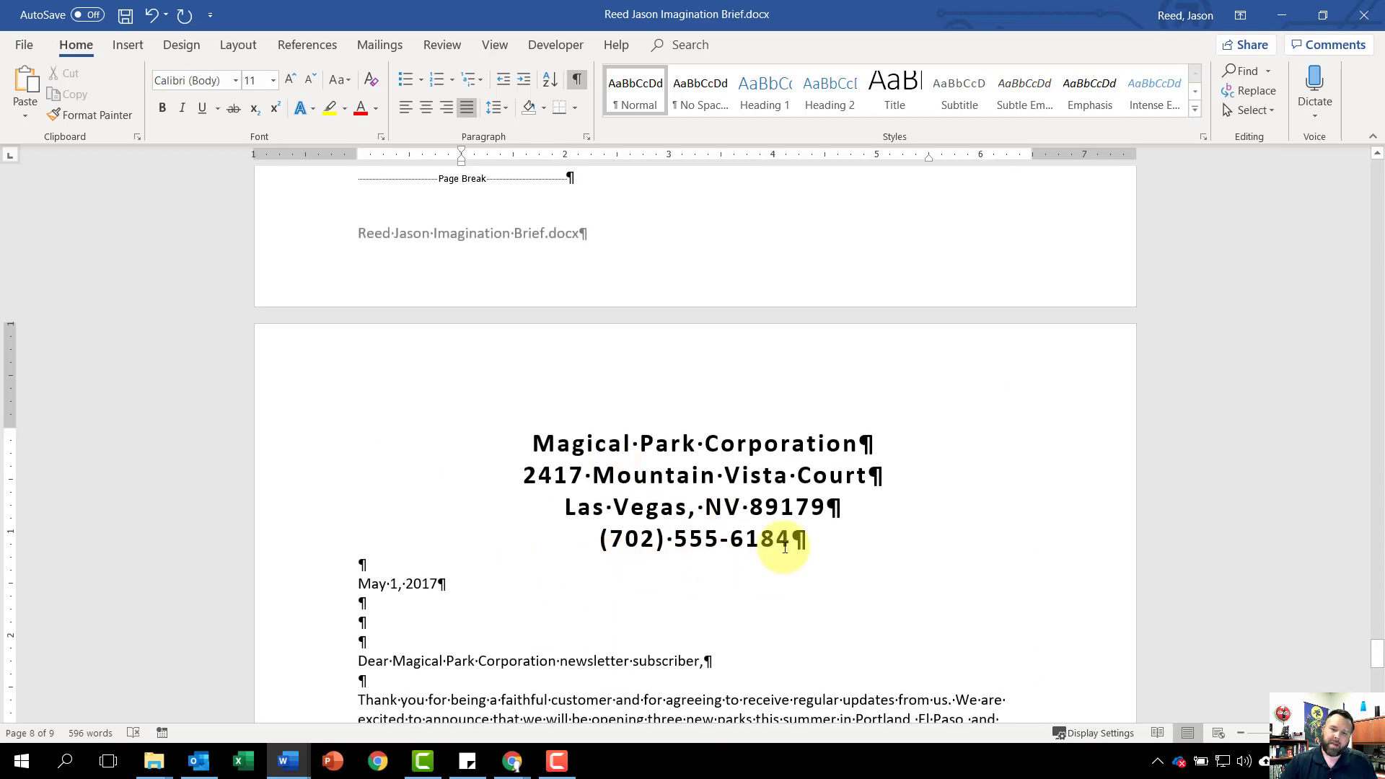
- Review the combined brief from the slide handout table back through the legal sections to the title page
{"action": "scroll", "coordinate": [717, 539], "scroll_direction": "up", "scroll_amount": 15}
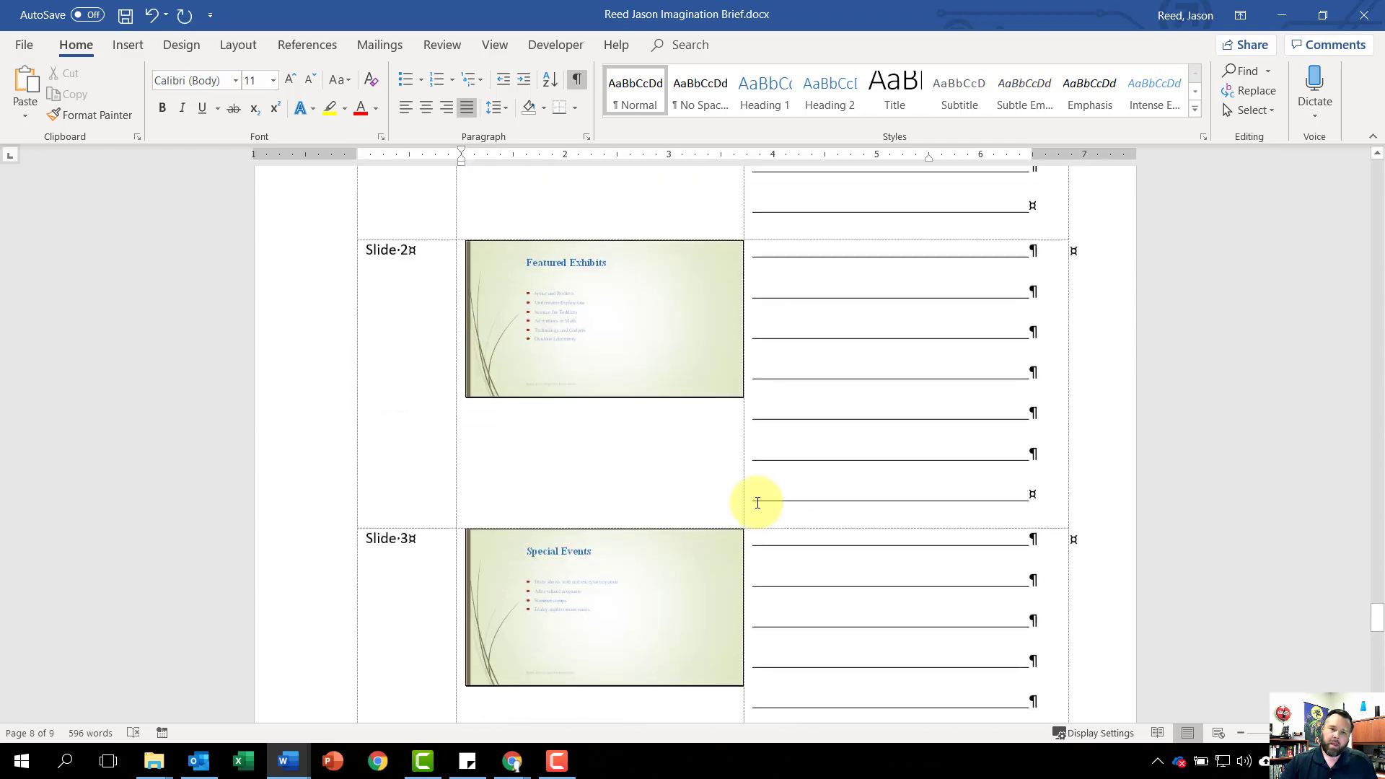
{"action": "scroll", "coordinate": [696, 461], "scroll_direction": "up", "scroll_amount": 7}
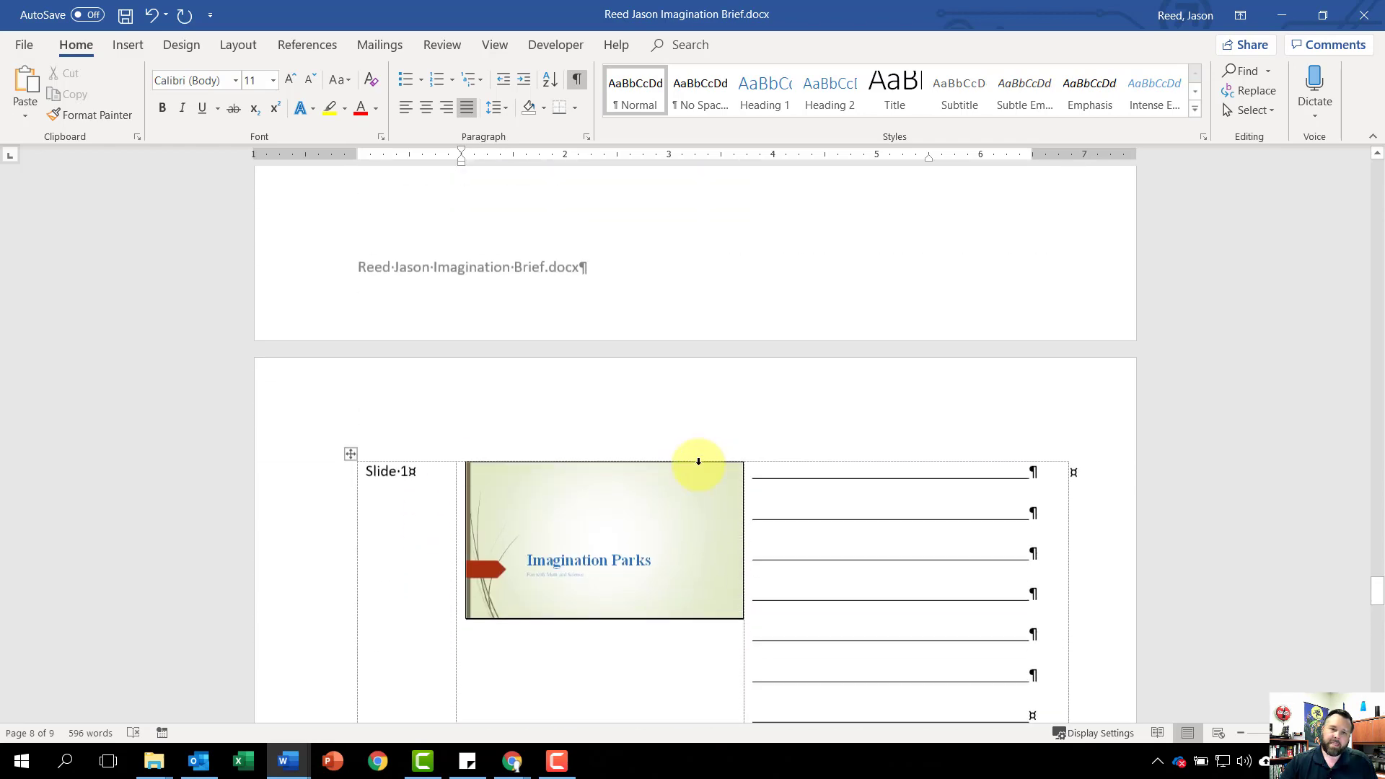
{"action": "scroll", "coordinate": [686, 489], "scroll_direction": "down", "scroll_amount": 10}
{"action": "scroll", "coordinate": [735, 485], "scroll_direction": "up", "scroll_amount": 12}
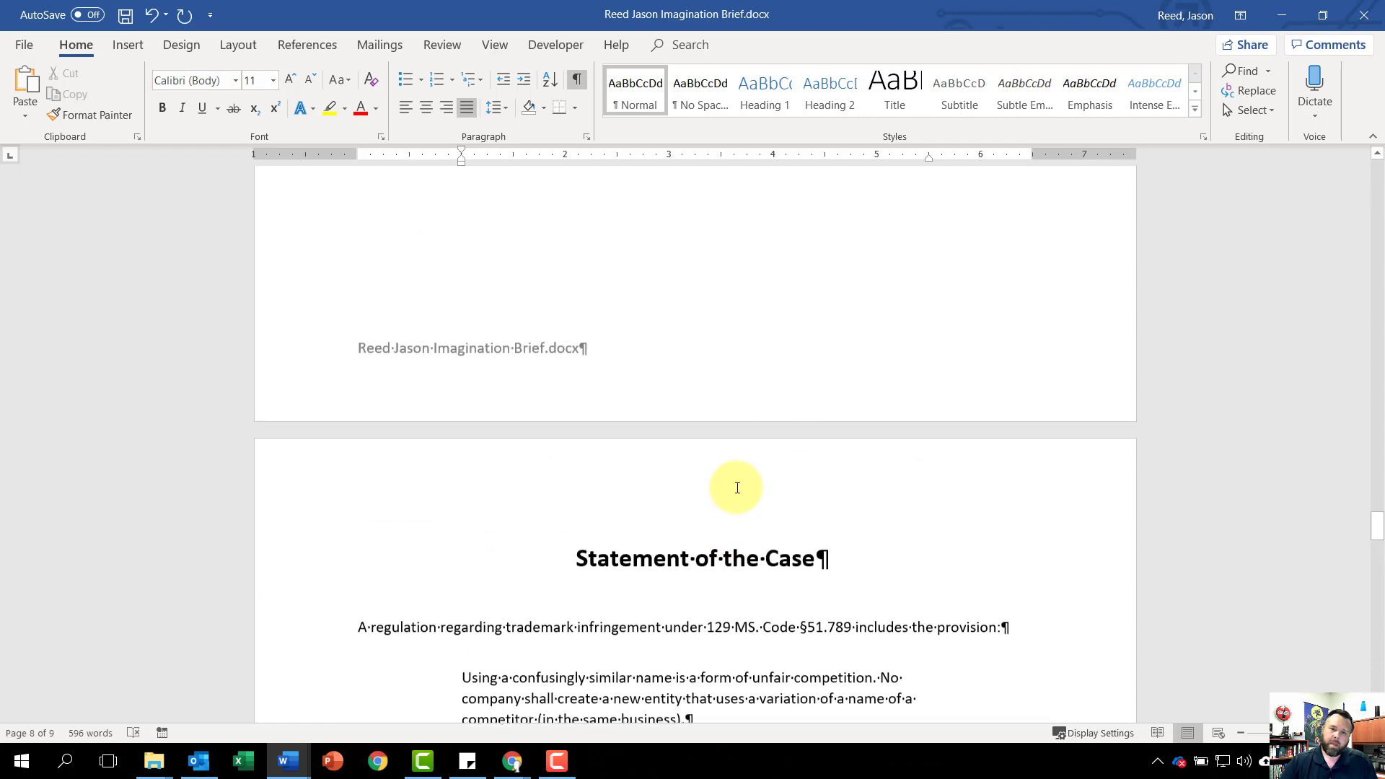
{"action": "scroll", "coordinate": [736, 488], "scroll_direction": "up", "scroll_amount": 20}
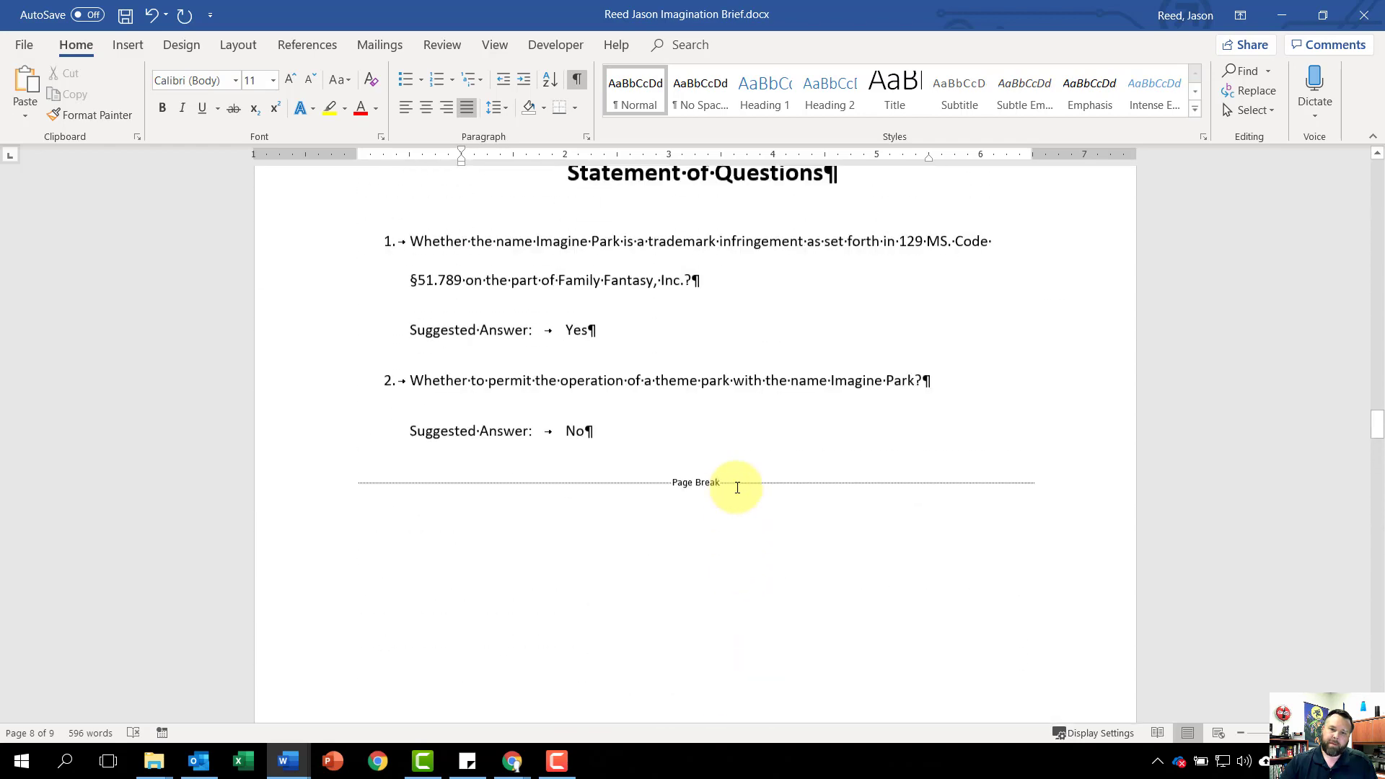
{"action": "scroll", "coordinate": [737, 492], "scroll_direction": "up", "scroll_amount": 20}
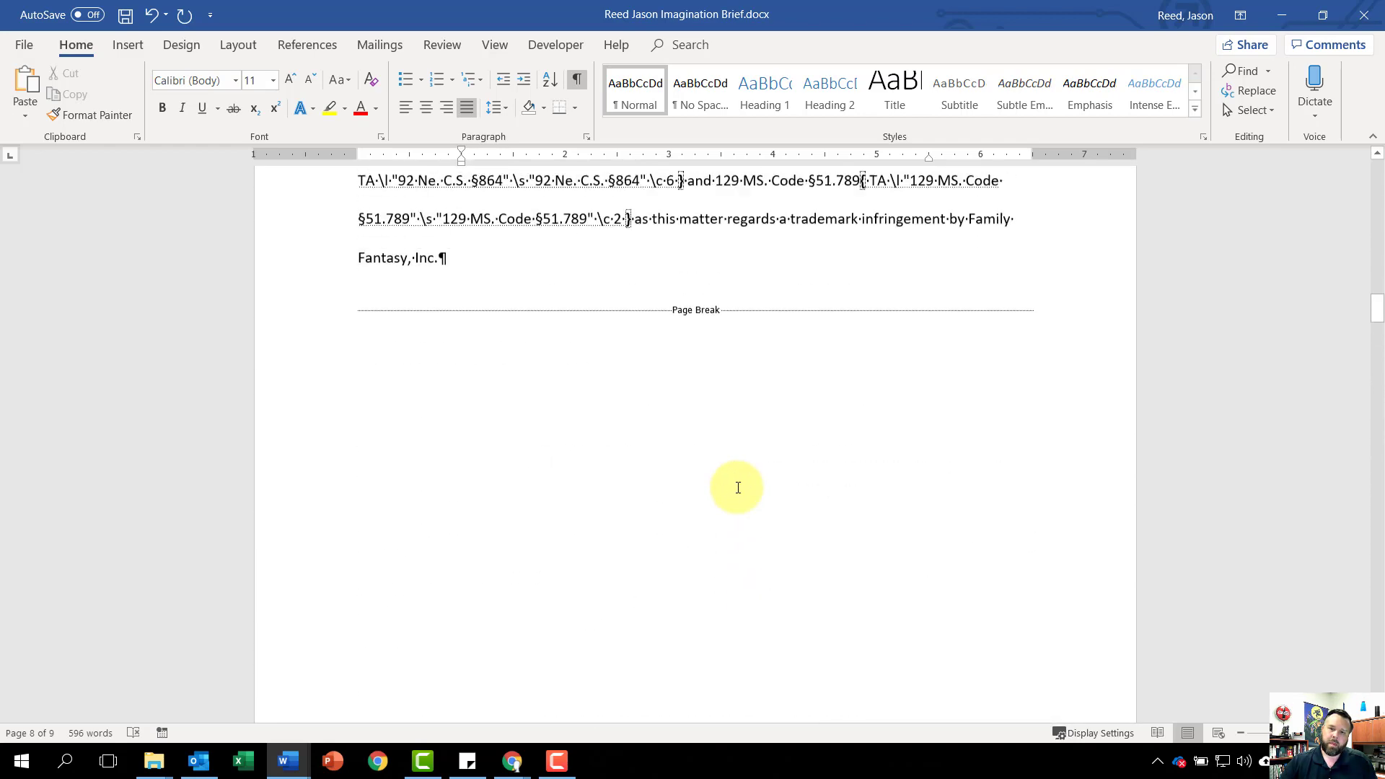
{"action": "scroll", "coordinate": [737, 496], "scroll_direction": "up", "scroll_amount": 20}
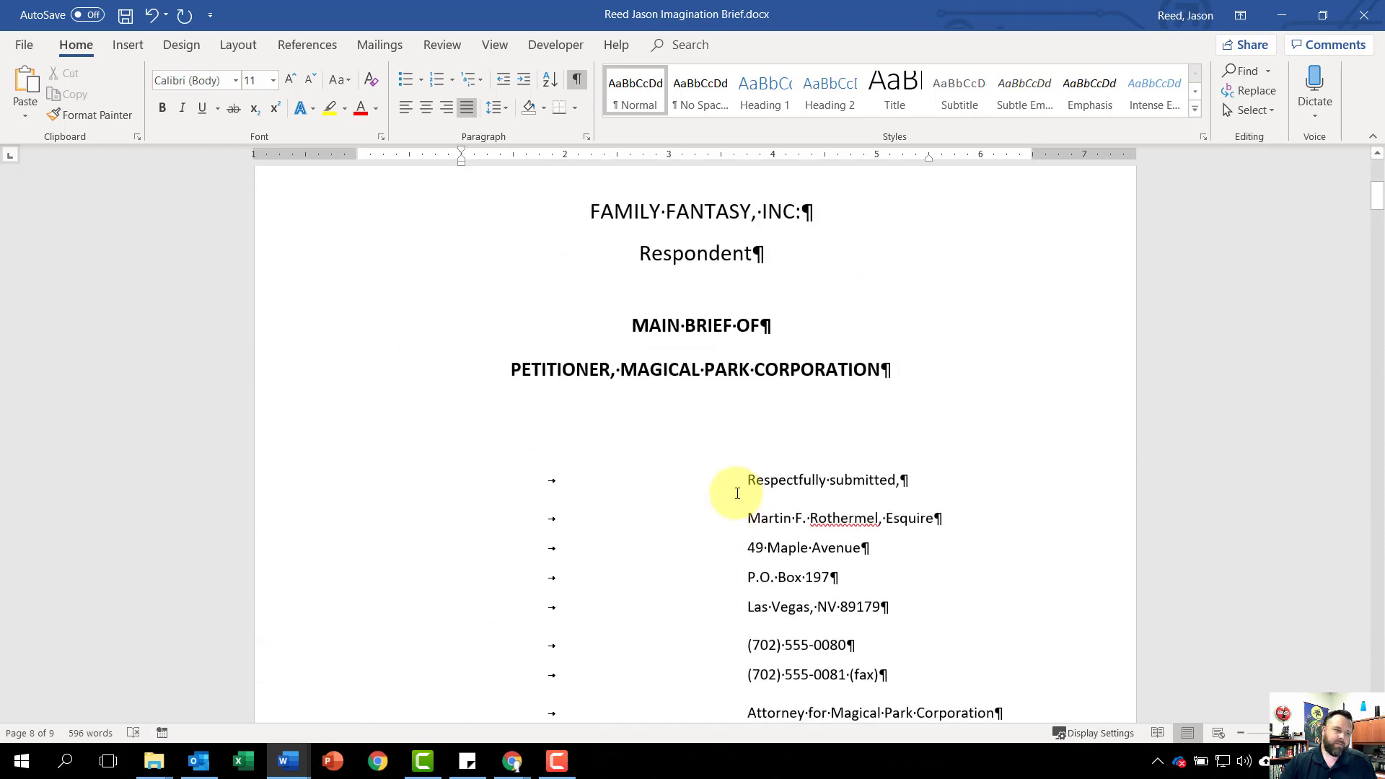
{"action": "scroll", "coordinate": [737, 497], "scroll_direction": "up", "scroll_amount": 3}
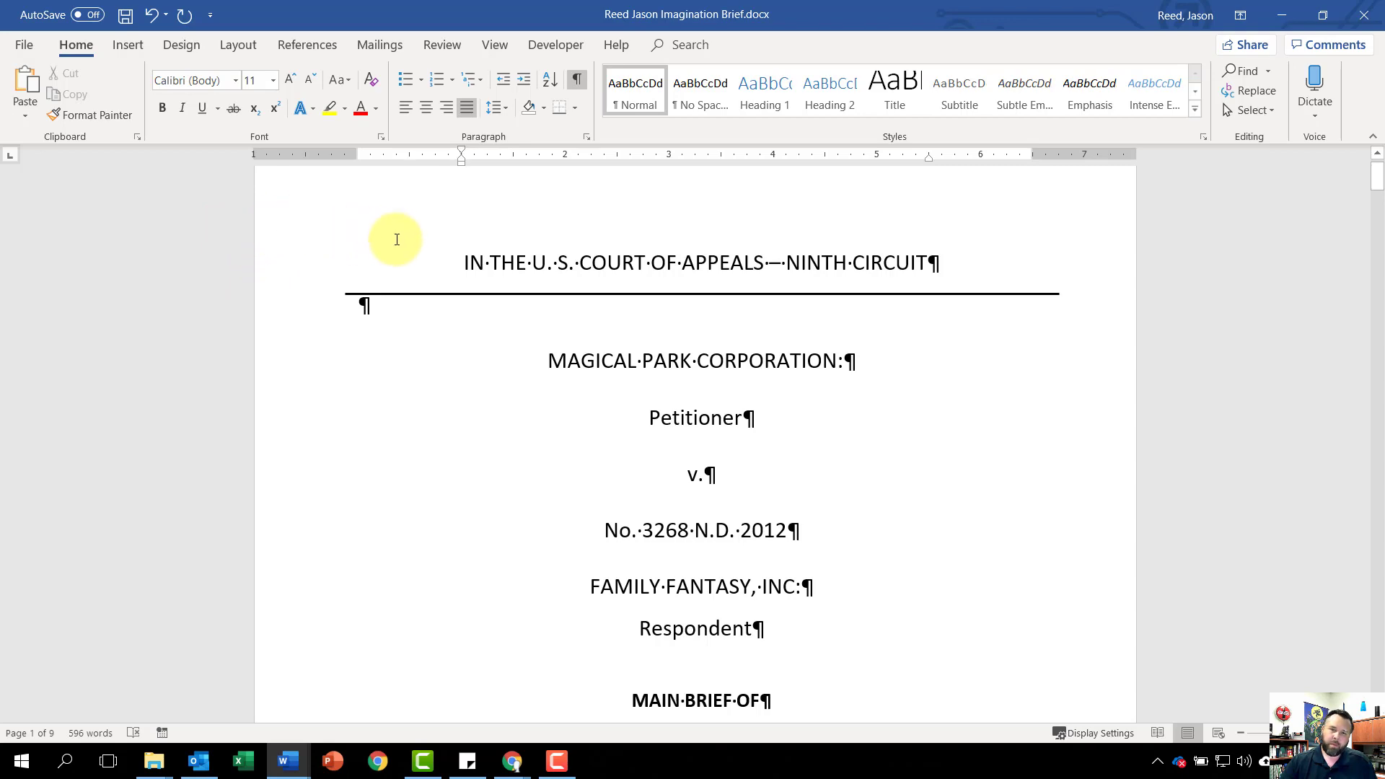
- Save the document as a new Word file in Downloads, adding "combined" to the end of its name, and close it
{"action": "left_click", "coordinate": [23, 46]}
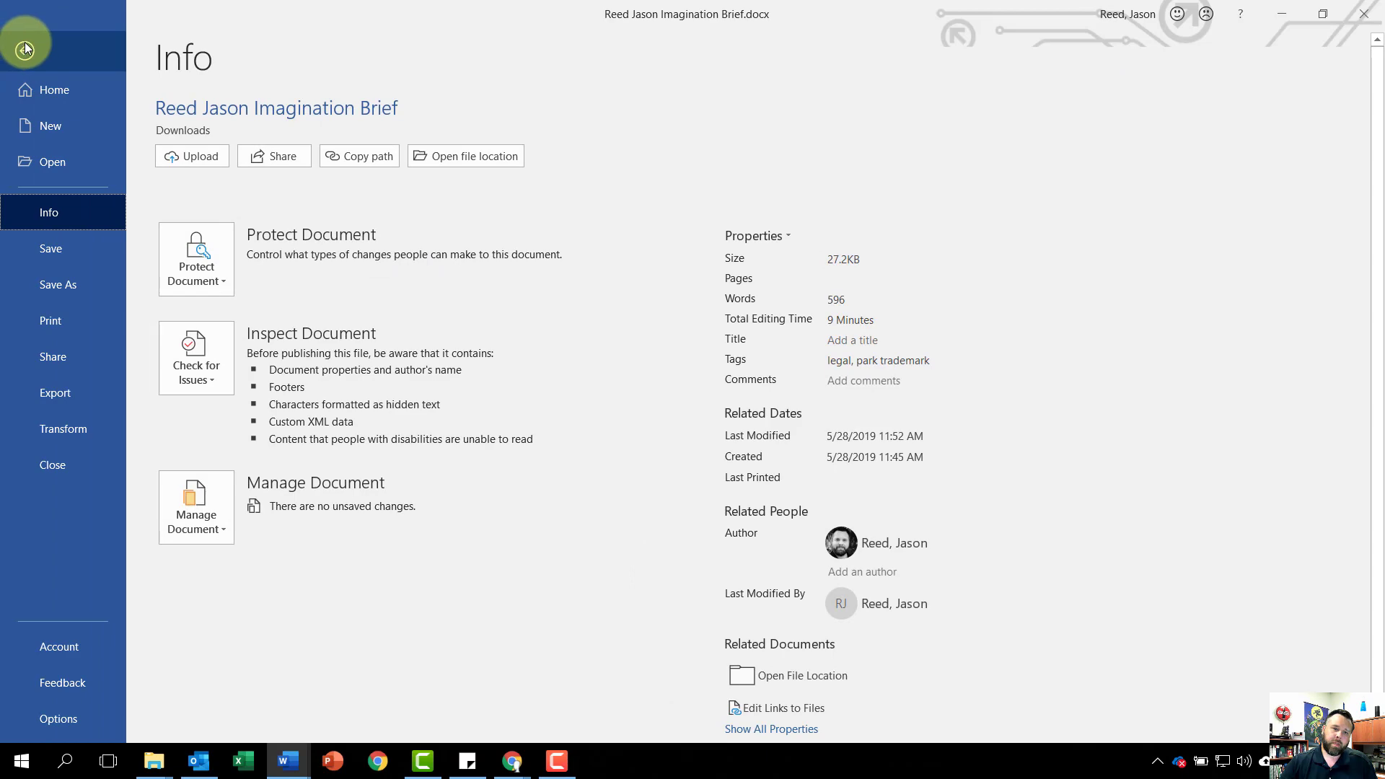
{"action": "left_click", "coordinate": [66, 284]}
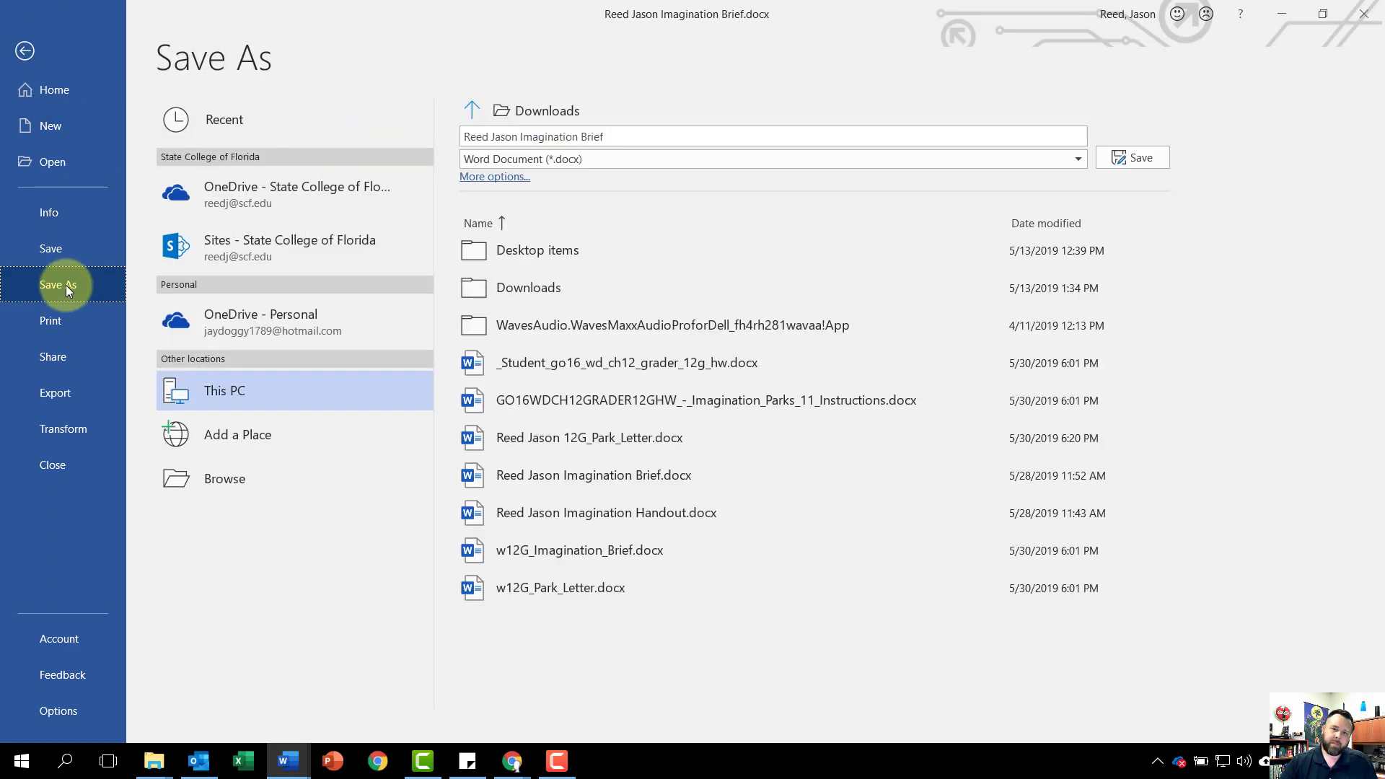
{"action": "left_click", "coordinate": [664, 141]}
{"action": "left_click", "coordinate": [661, 140]}
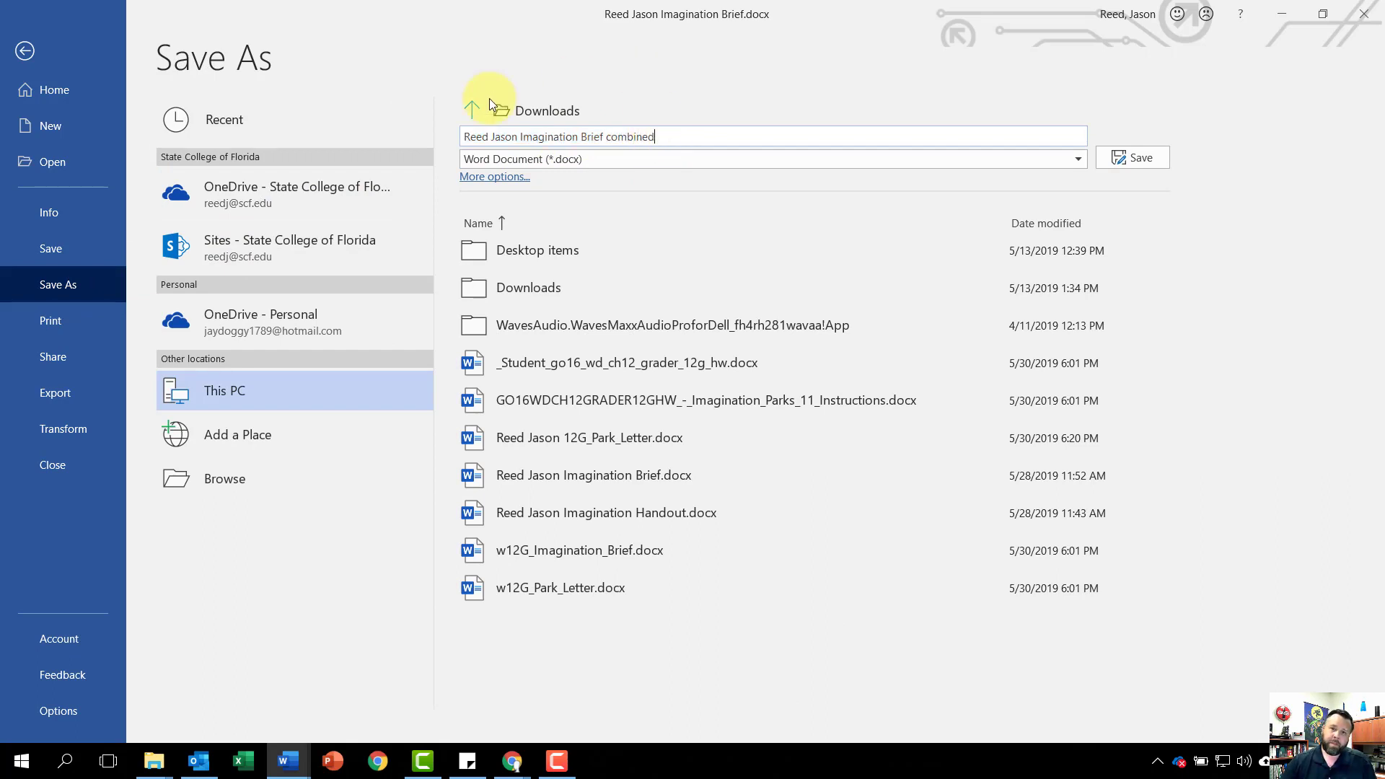
{"action": "left_click", "coordinate": [1148, 166]}
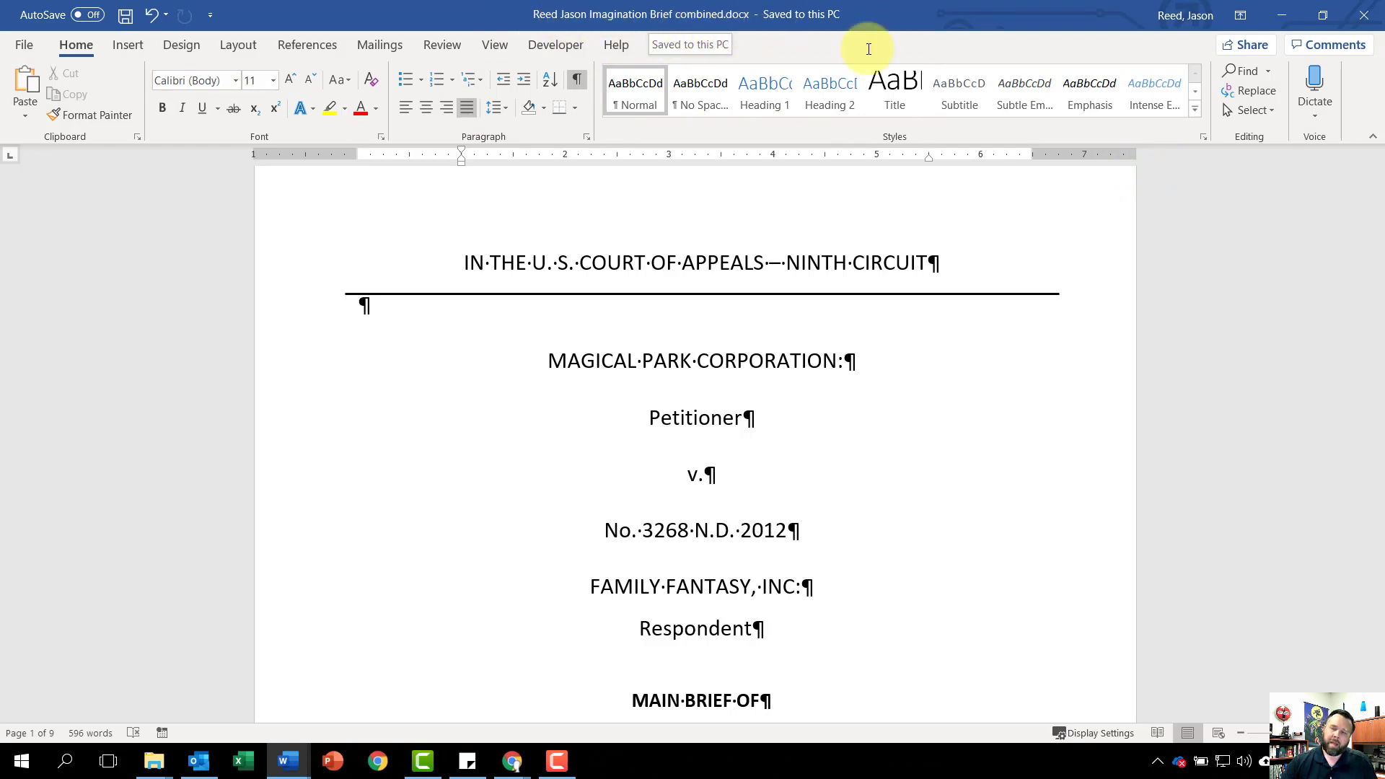
{"action": "left_click", "coordinate": [1363, 15]}
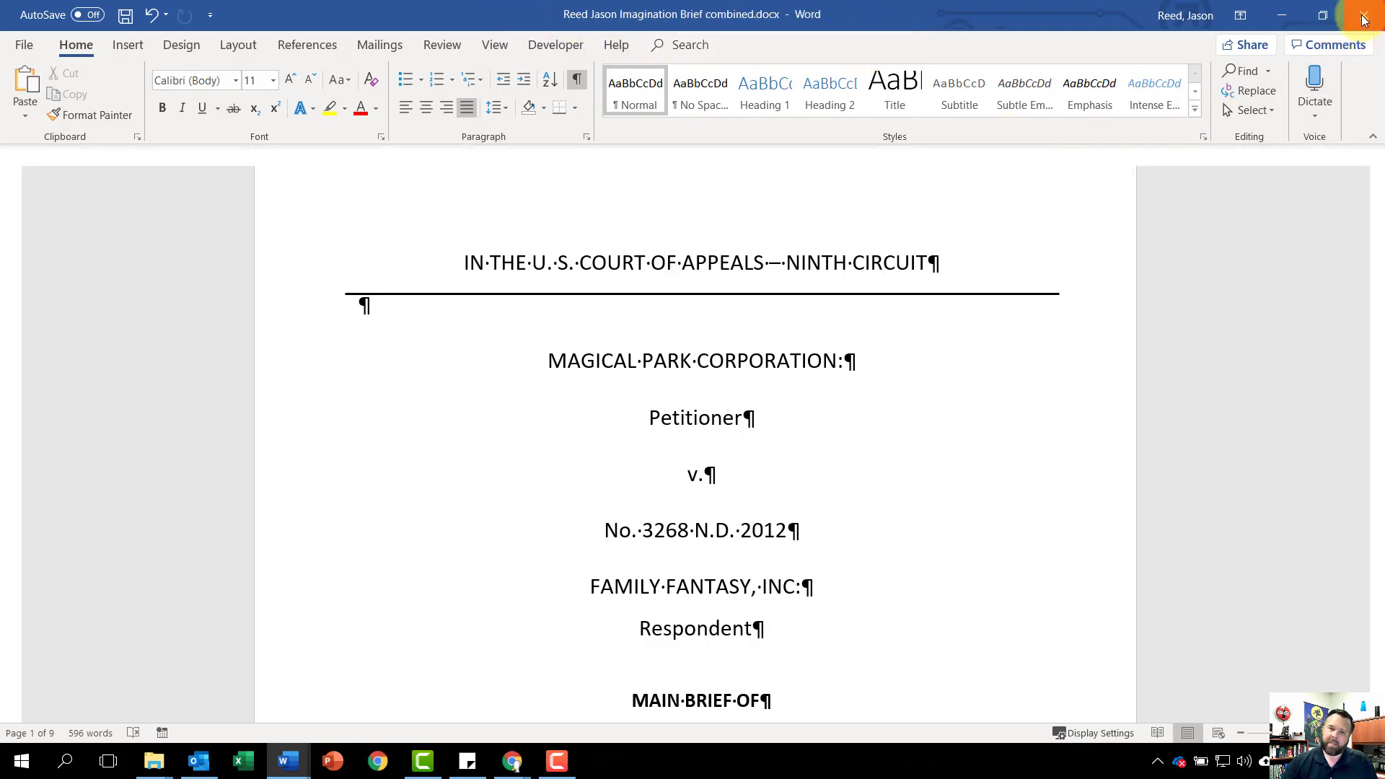
{"action": "left_click", "coordinate": [1362, 15]}
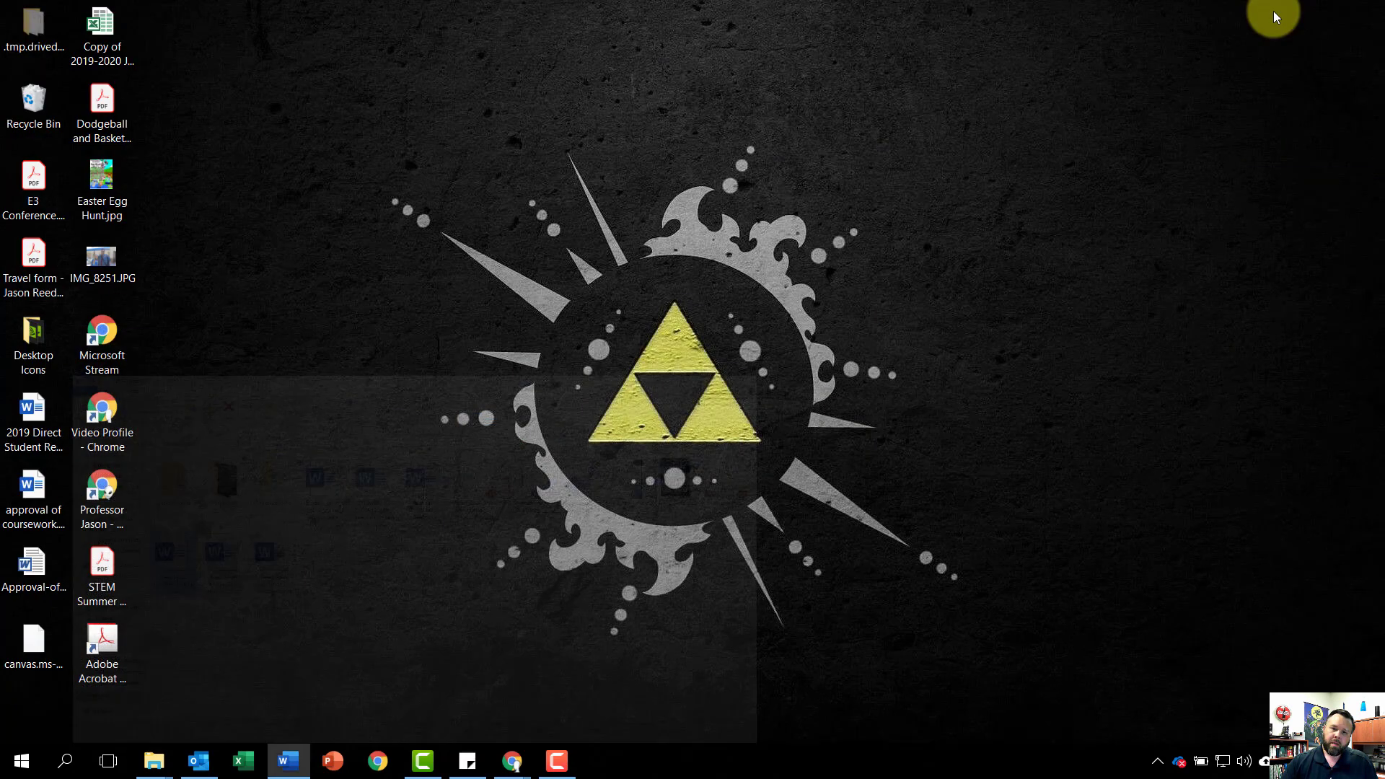
- Switch to the grader project page in Chrome and choose the combined Imagination Brief document as the completed assignment file
{"action": "left_click", "coordinate": [538, 708]}
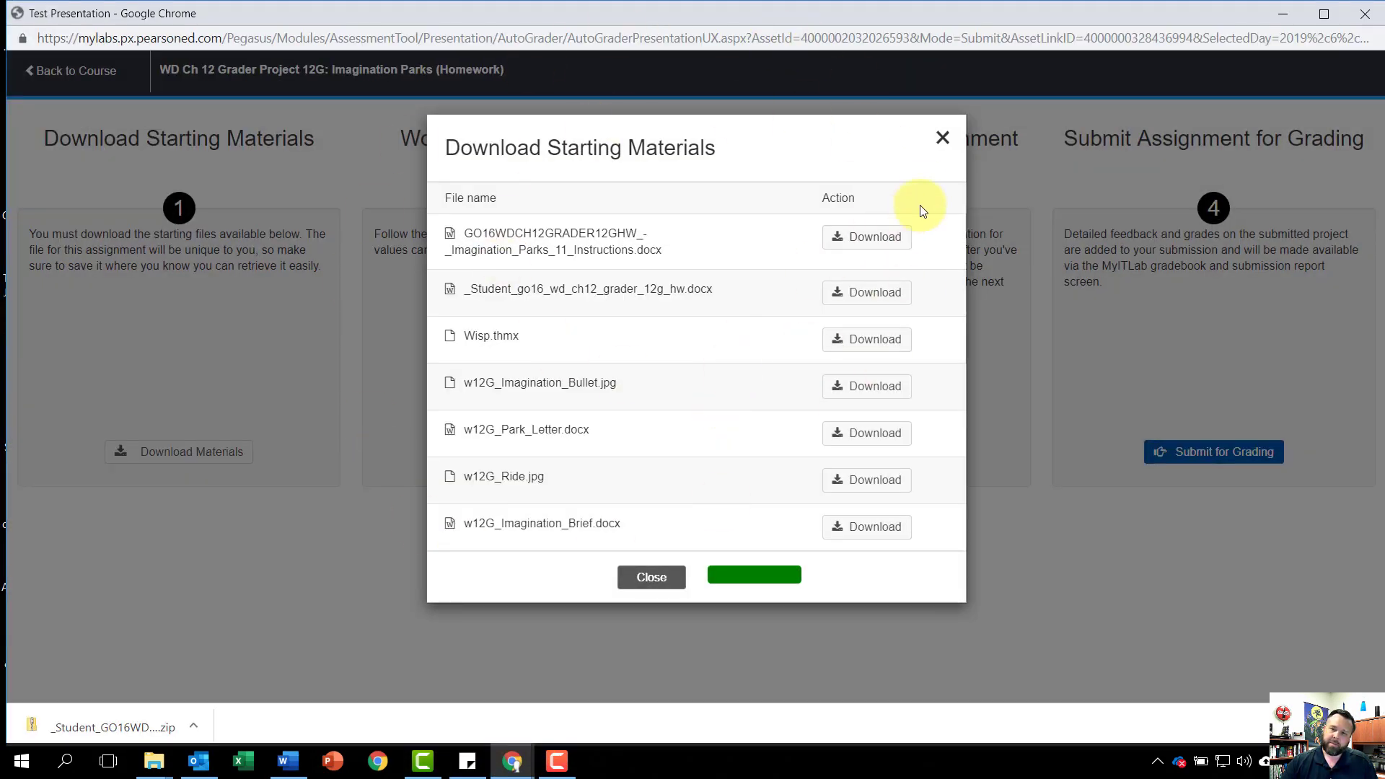
{"action": "left_click", "coordinate": [943, 138]}
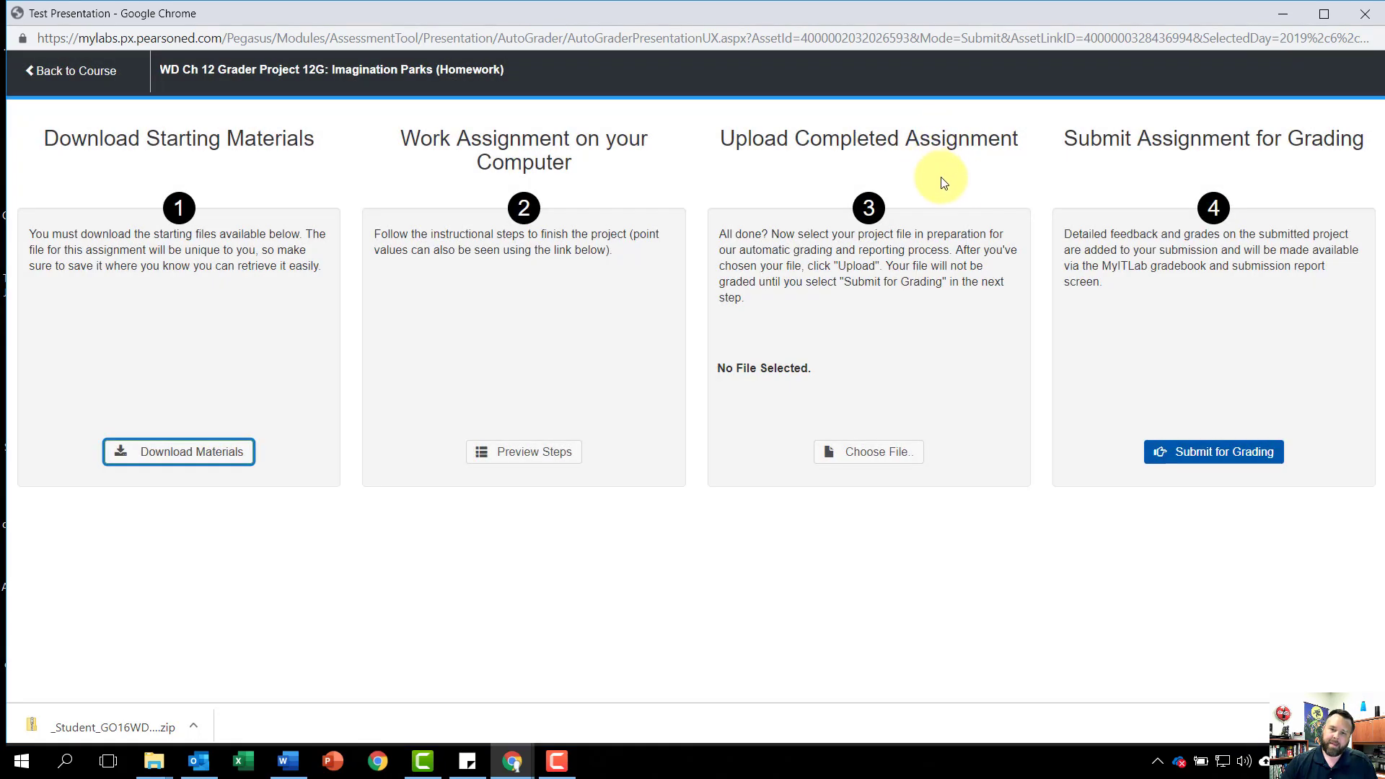
{"action": "left_click", "coordinate": [871, 456]}
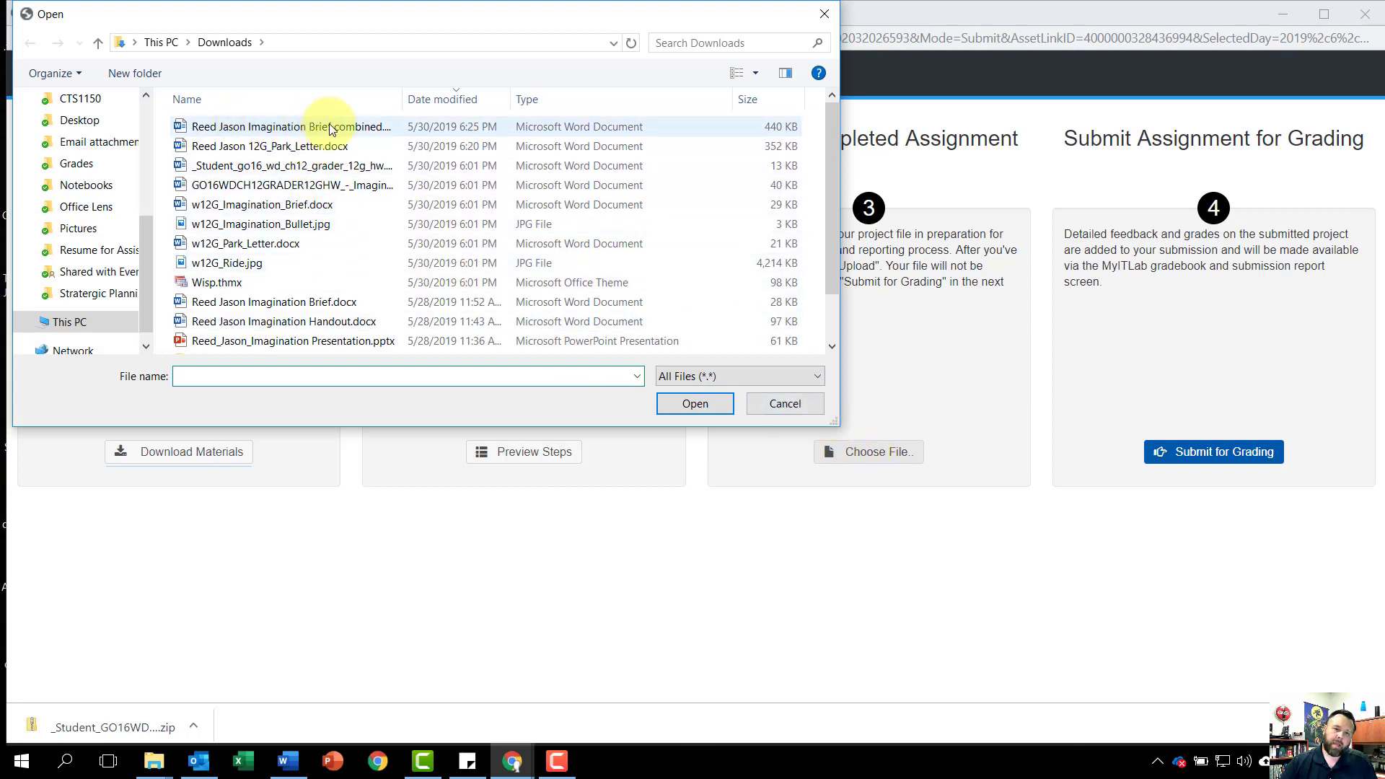
{"action": "left_click", "coordinate": [361, 127]}
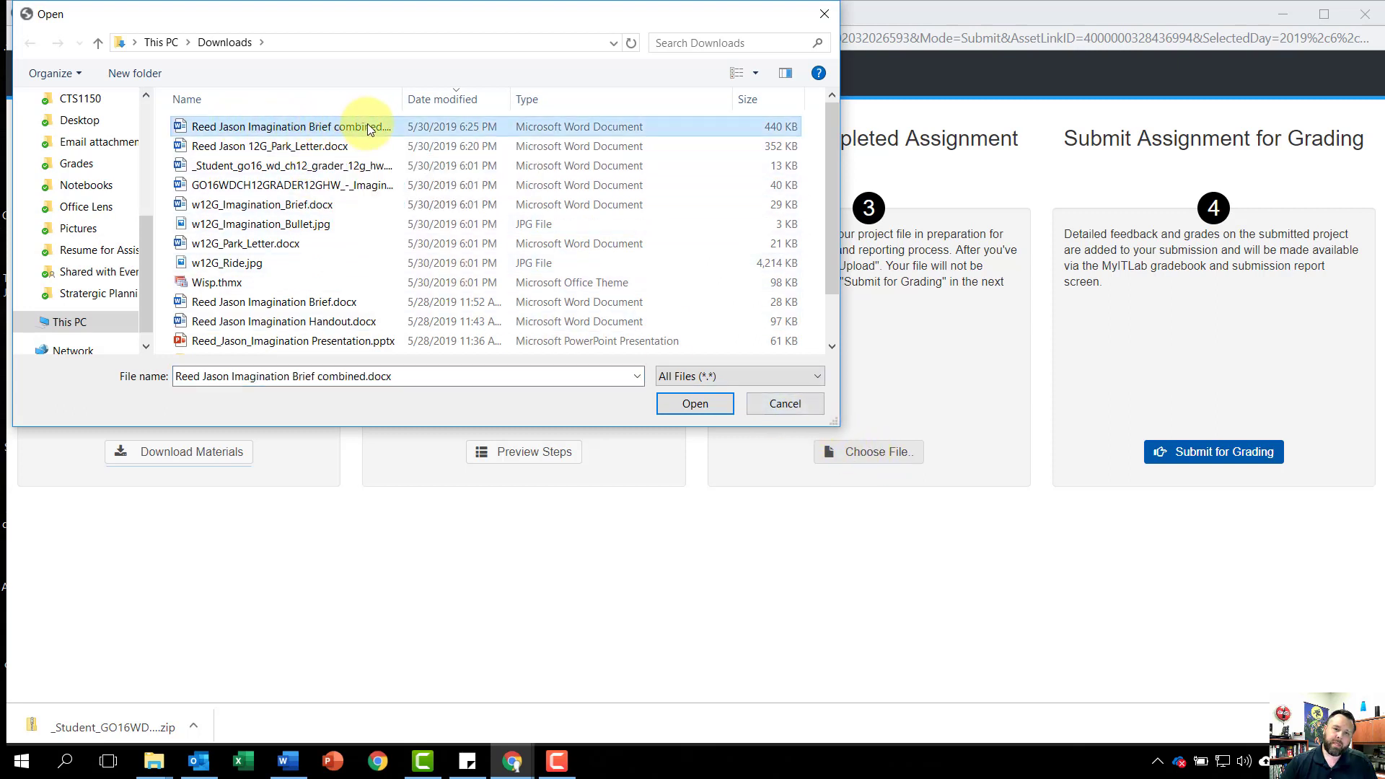
{"action": "left_click", "coordinate": [691, 404]}
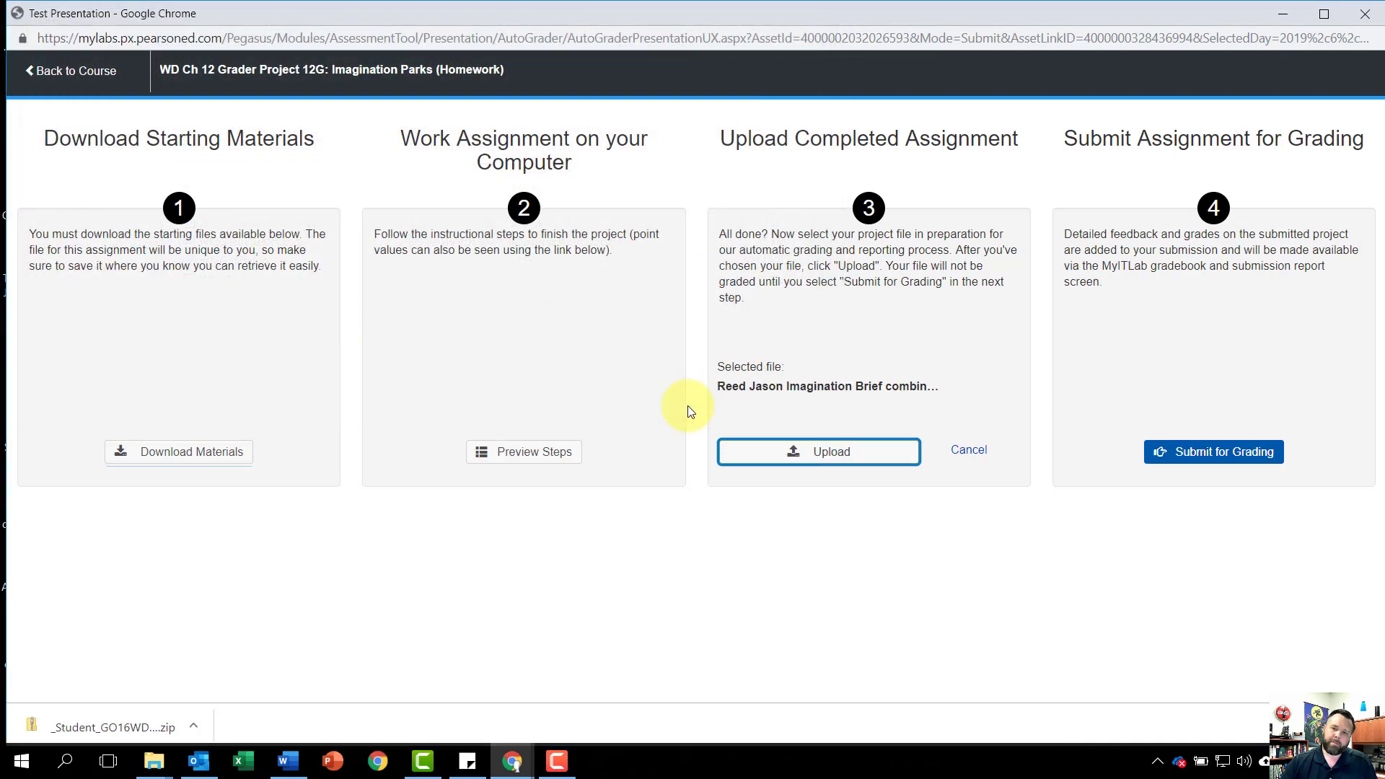
- Upload the chosen document, then submit the assignment for grading and close it
{"action": "left_click", "coordinate": [841, 463]}
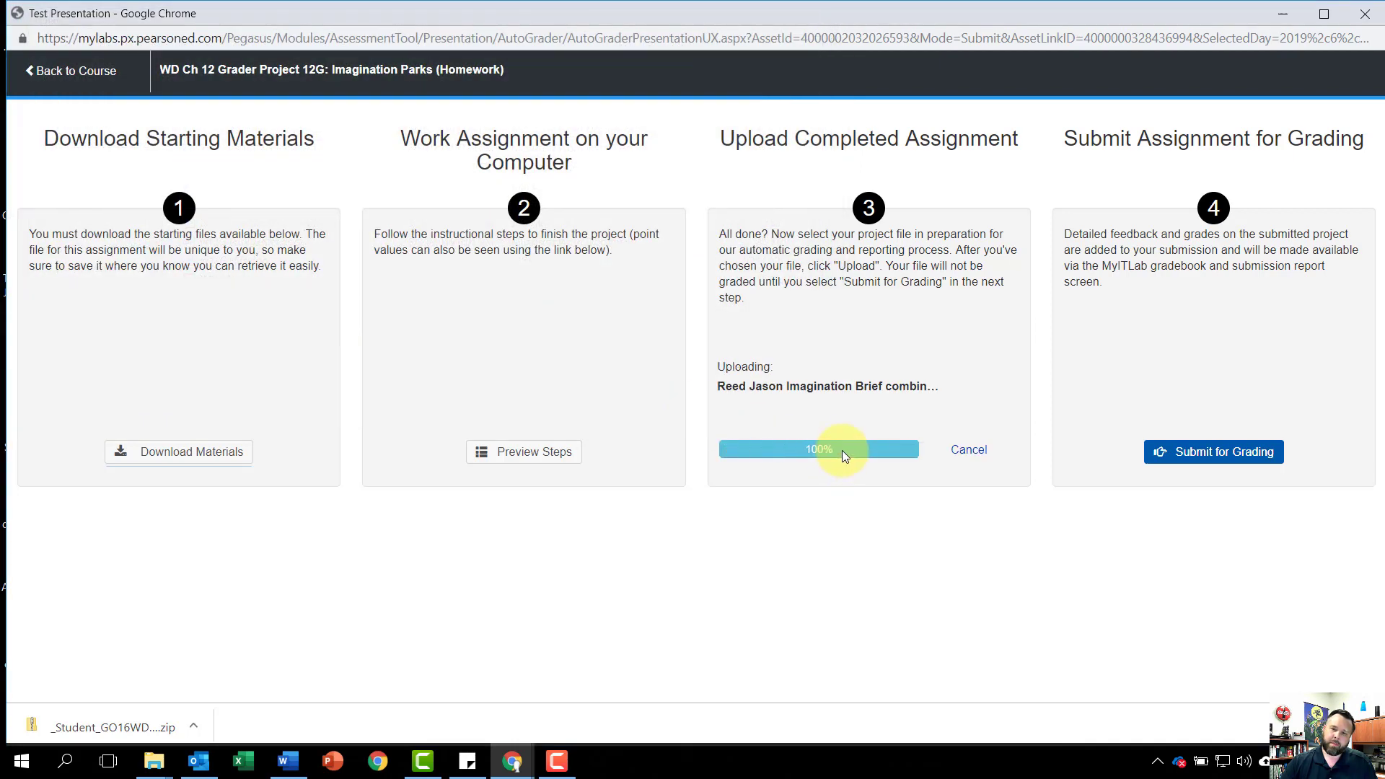
{"action": "left_click", "coordinate": [1212, 454]}
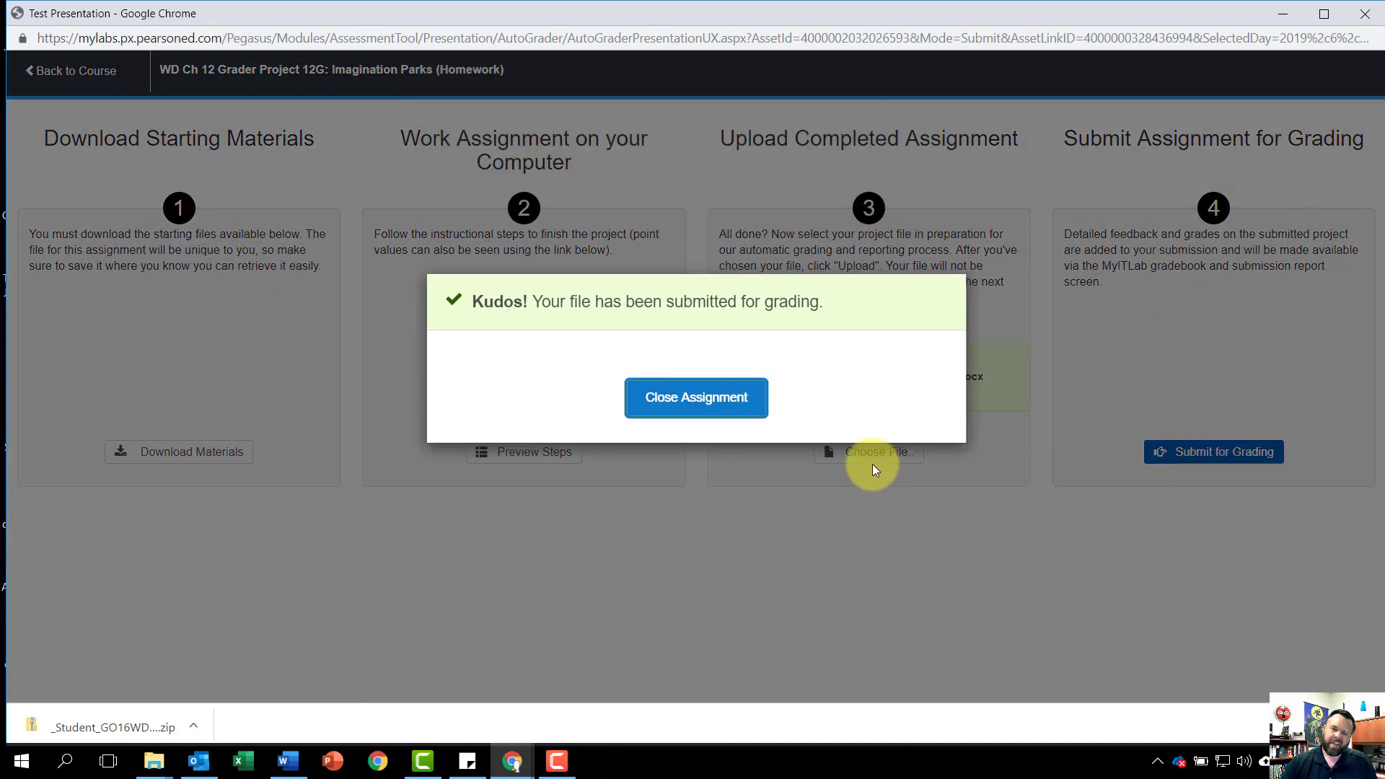
{"action": "left_click", "coordinate": [712, 416]}
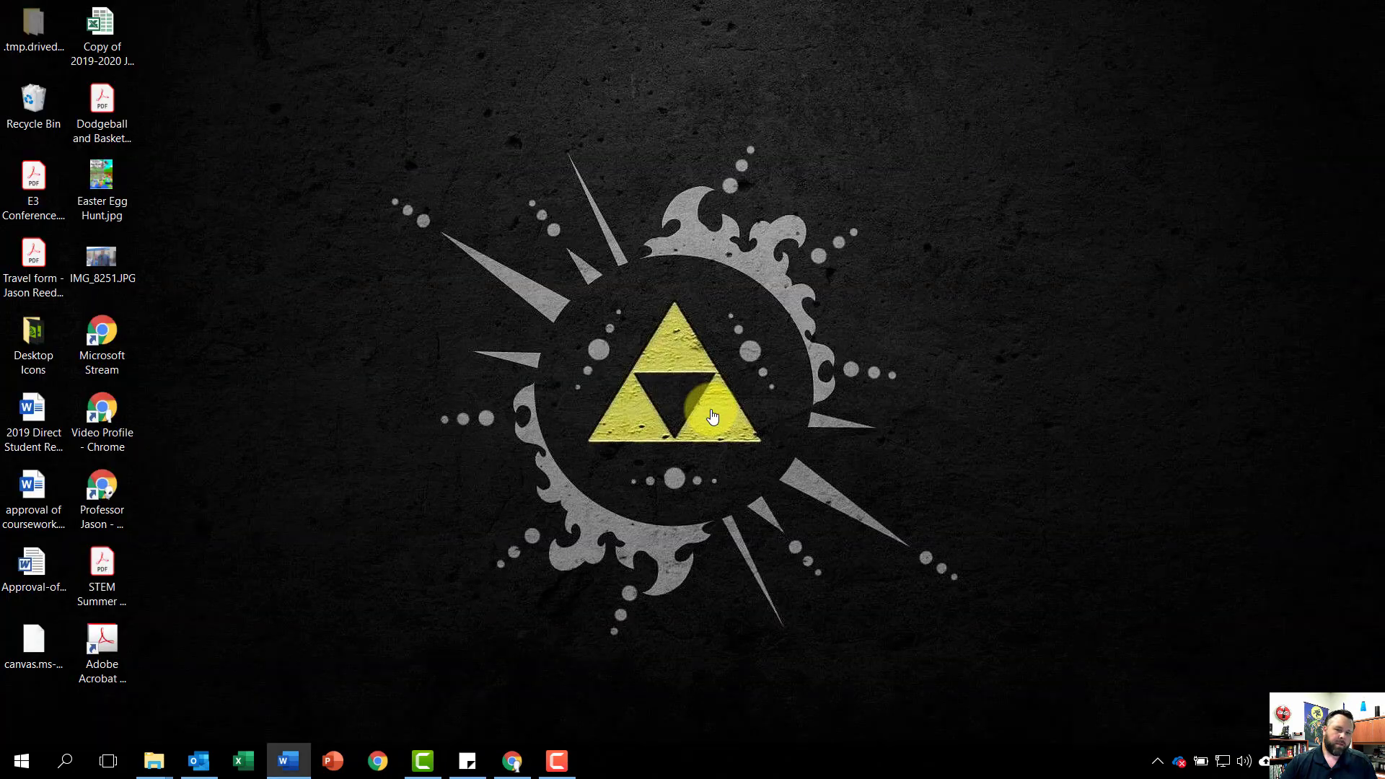
- Return to the assignment calendar in Chrome and open the 5/30/2019 submission of WD Ch 12 Grader Project 12G: Imagination Parks
{"action": "left_click", "coordinate": [512, 760]}
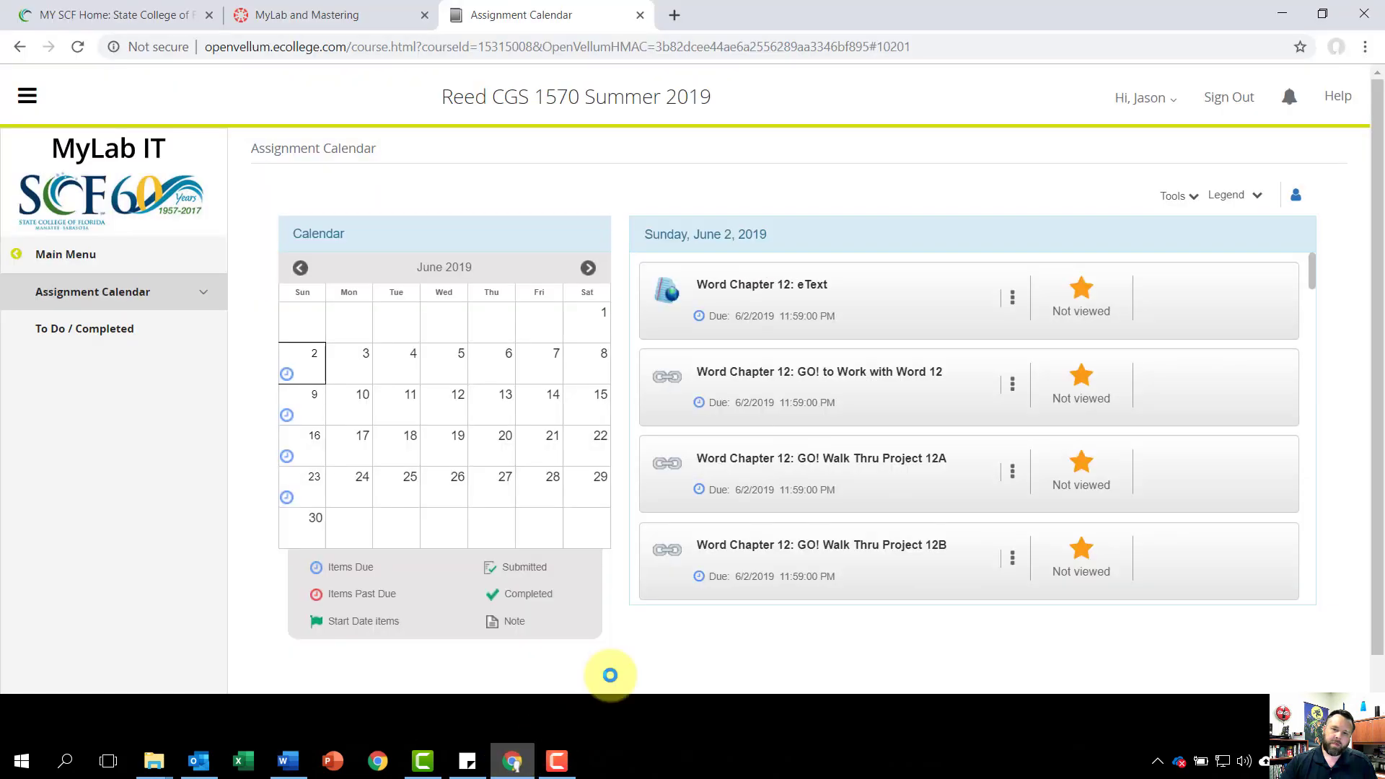
{"action": "scroll", "coordinate": [839, 491], "scroll_direction": "down", "scroll_amount": 8}
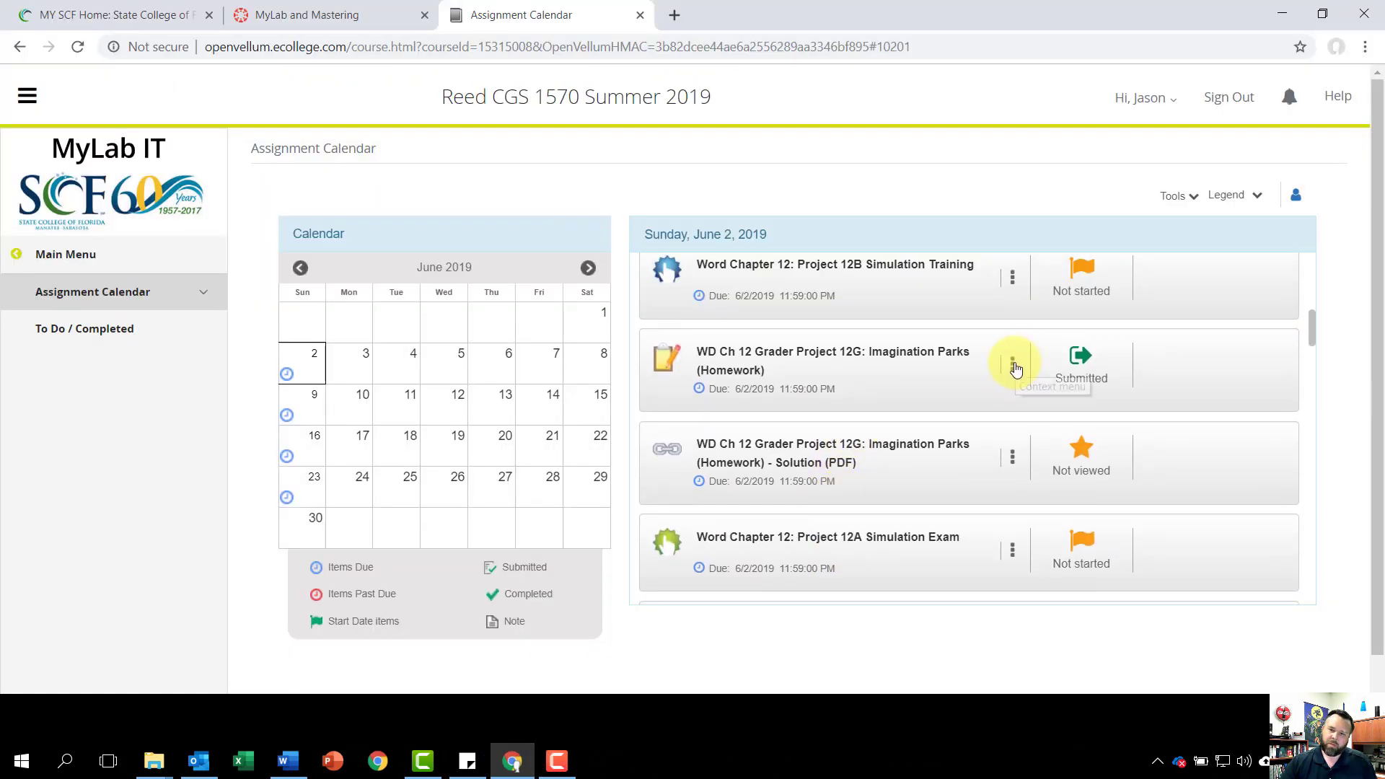
{"action": "left_click", "coordinate": [1013, 366]}
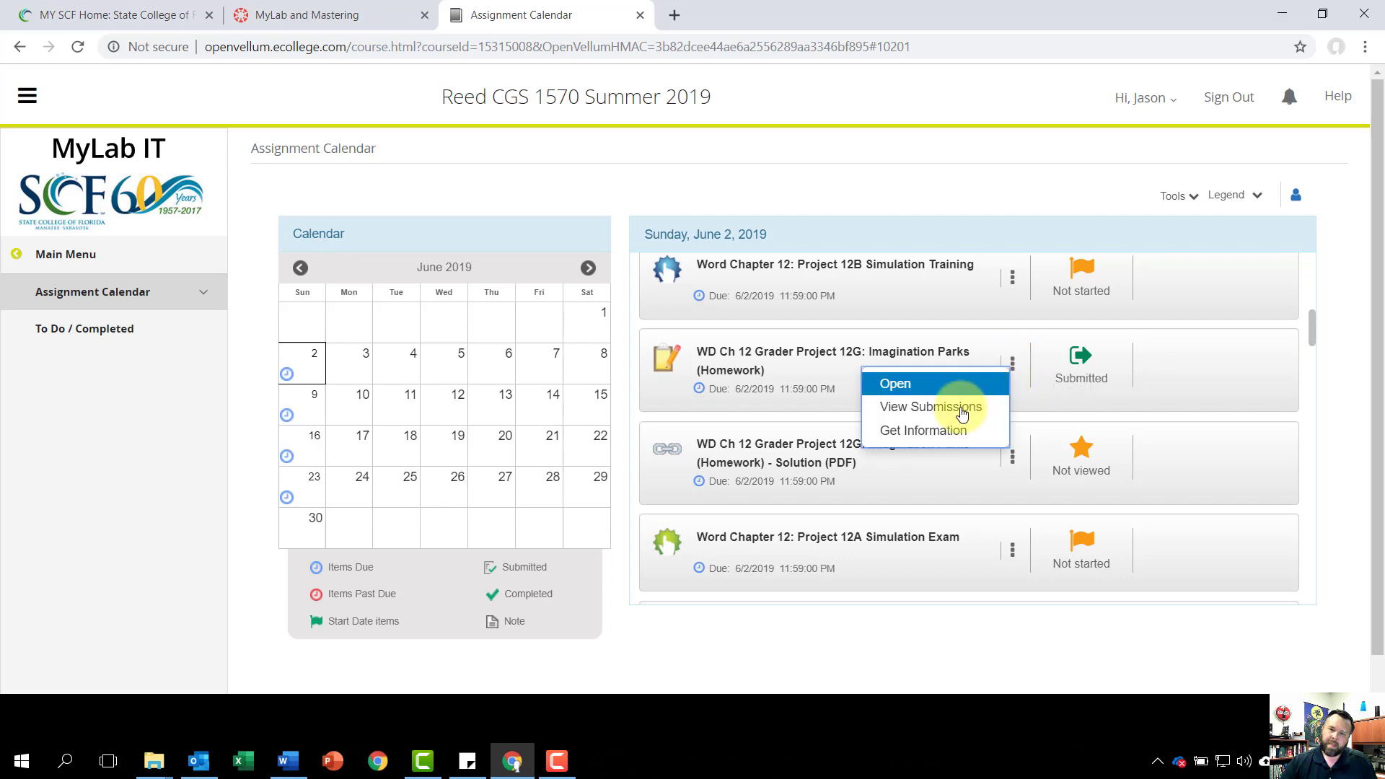
{"action": "left_click", "coordinate": [910, 410]}
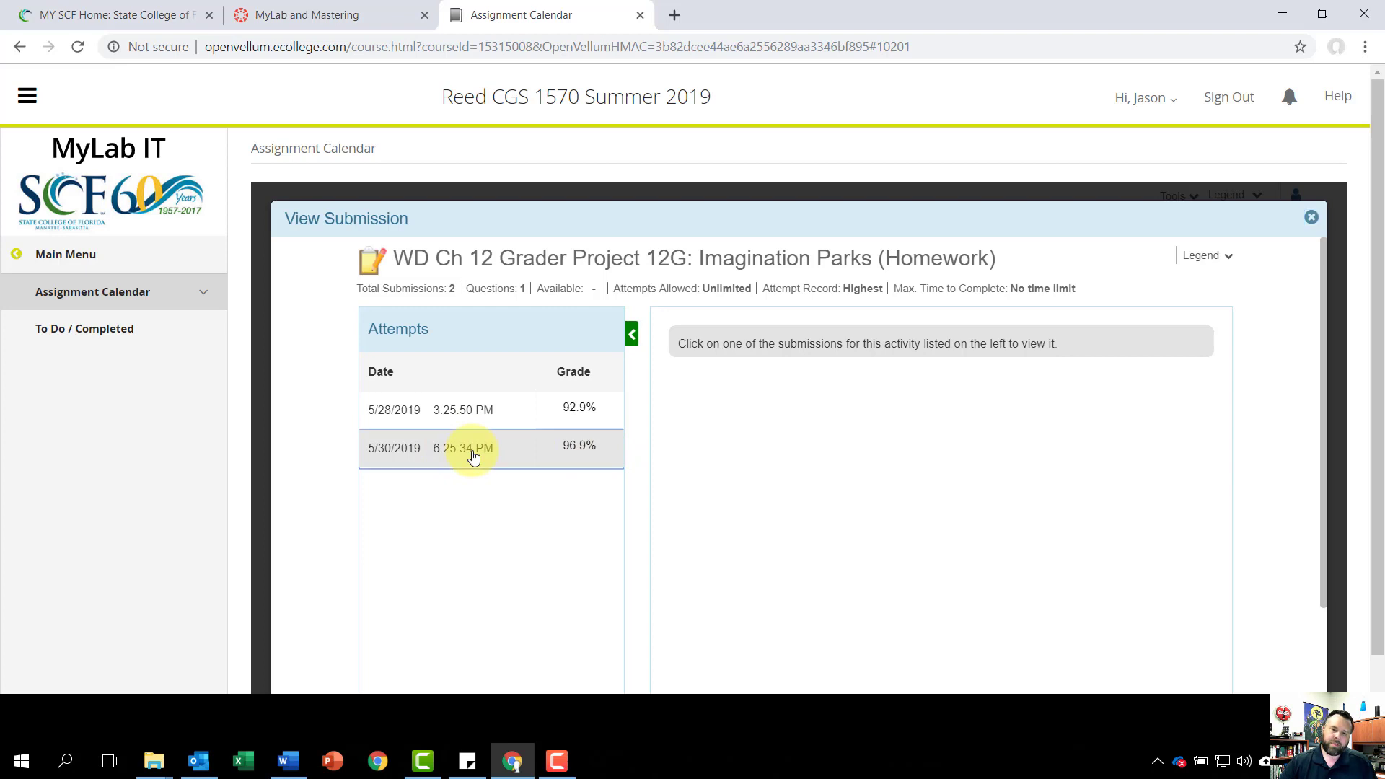
{"action": "left_click", "coordinate": [470, 451]}
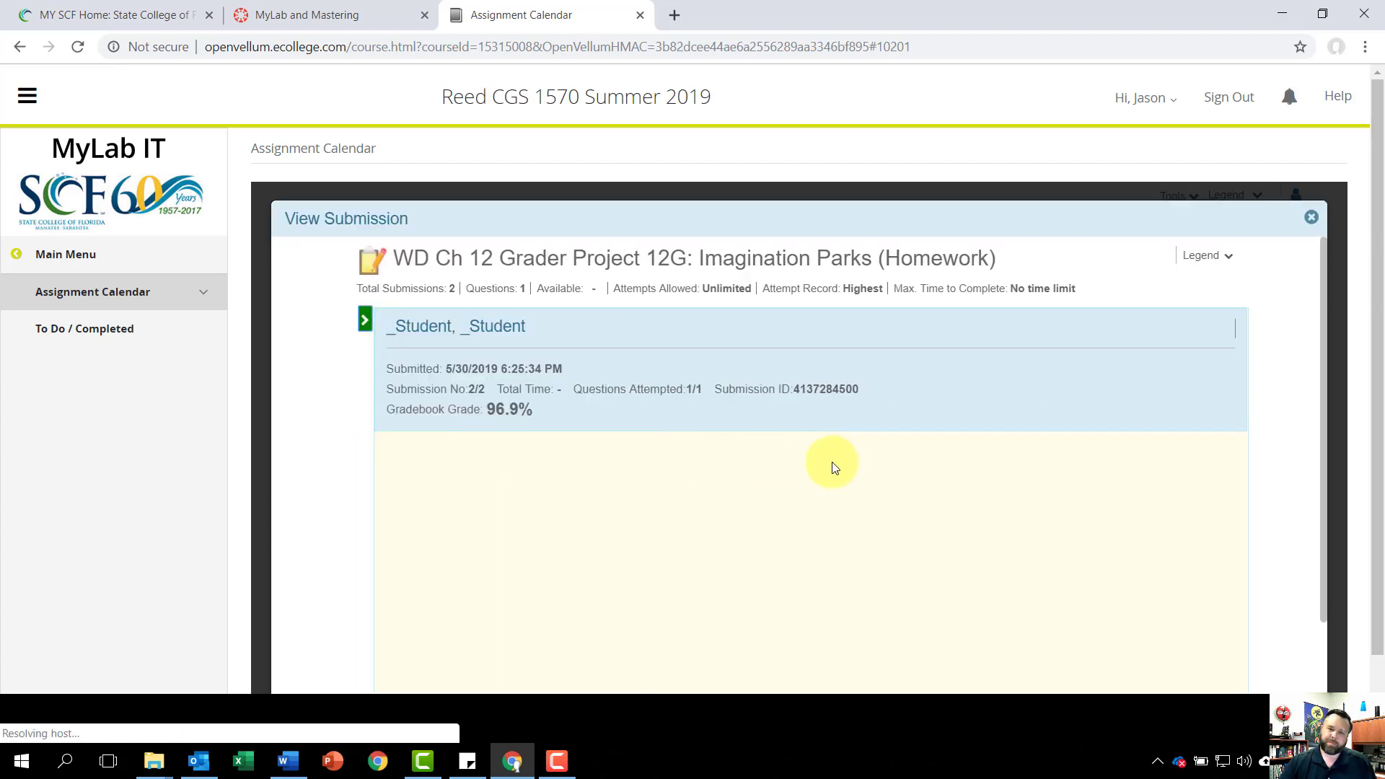
- Examine the score card's points for each instruction and expand the feedback for the citation-marking instruction in step 10
{"action": "scroll", "coordinate": [1273, 429], "scroll_direction": "down", "scroll_amount": 2}
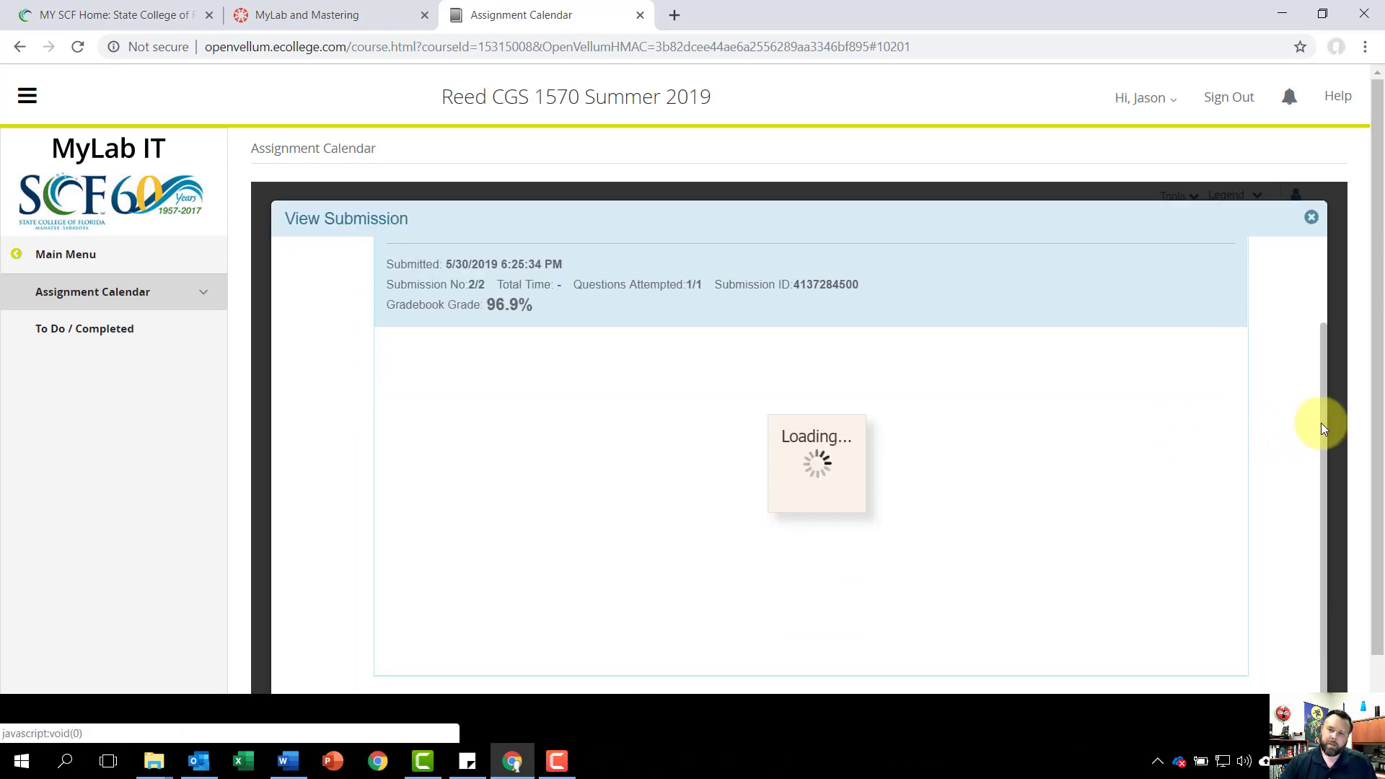
{"action": "scroll", "coordinate": [1378, 425], "scroll_direction": "down", "scroll_amount": 1}
{"action": "scroll", "coordinate": [869, 535], "scroll_direction": "down", "scroll_amount": 5}
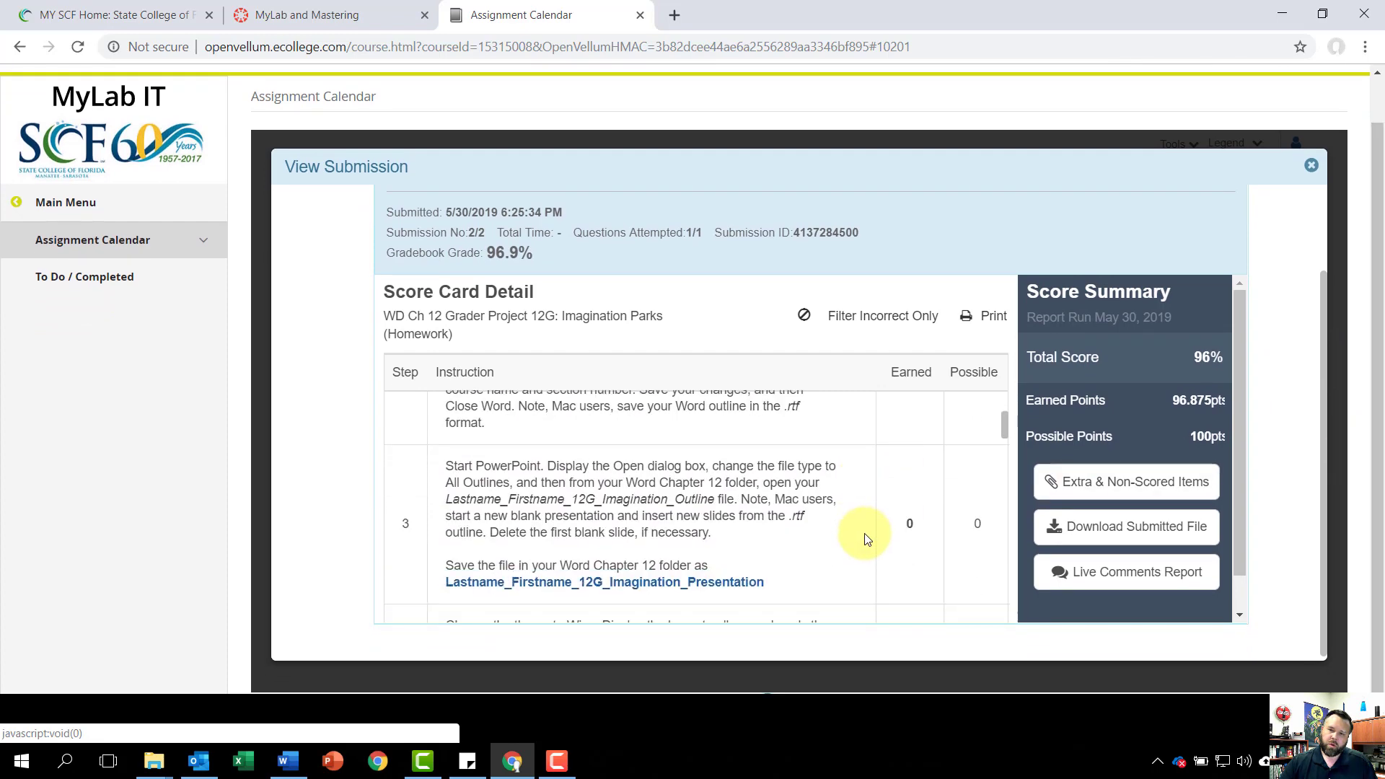
{"action": "scroll", "coordinate": [866, 537], "scroll_direction": "down", "scroll_amount": 5}
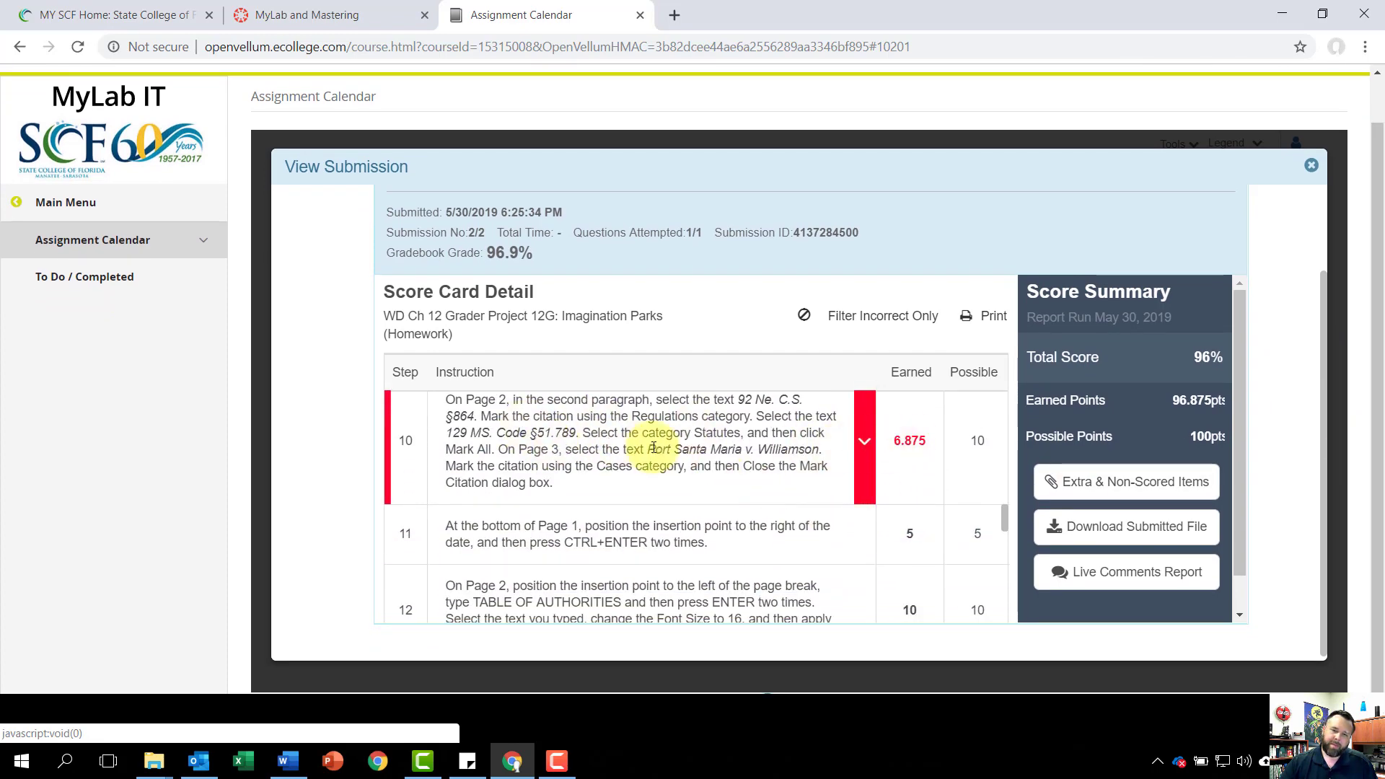
{"action": "left_click", "coordinate": [865, 444]}
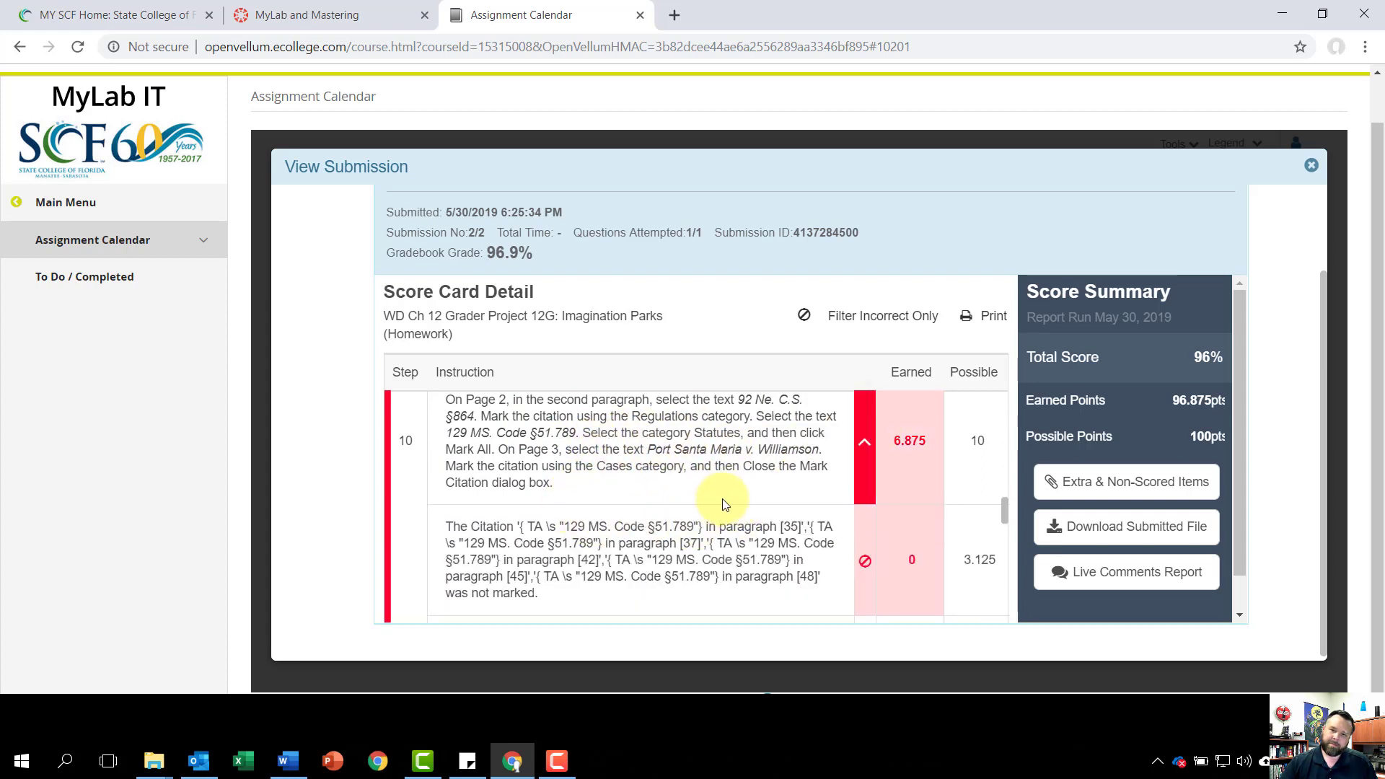
{"action": "scroll", "coordinate": [820, 501], "scroll_direction": "down", "scroll_amount": 1}
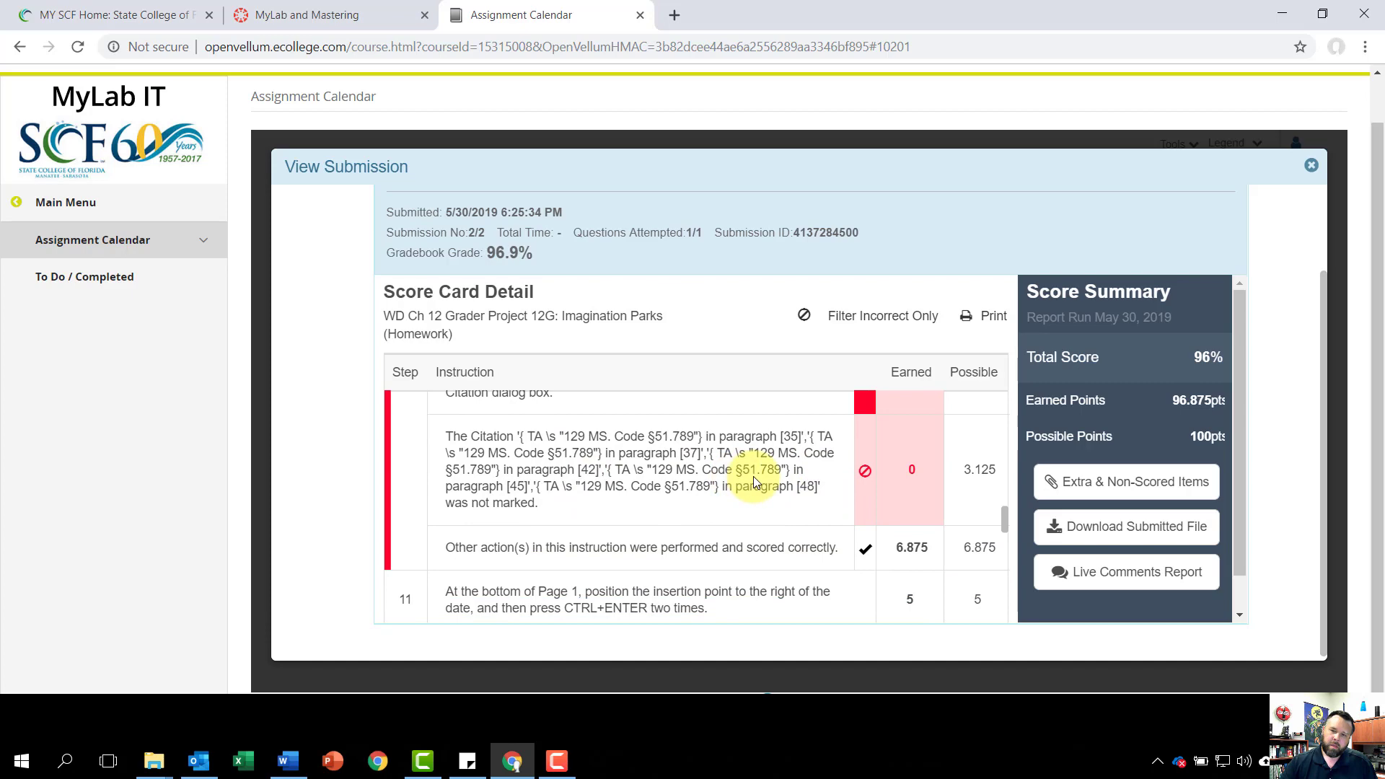
{"action": "scroll", "coordinate": [753, 476], "scroll_direction": "down", "scroll_amount": 10}
{"action": "scroll", "coordinate": [753, 476], "scroll_direction": "down", "scroll_amount": 4}
{"action": "scroll", "coordinate": [753, 476], "scroll_direction": "up", "scroll_amount": 10}
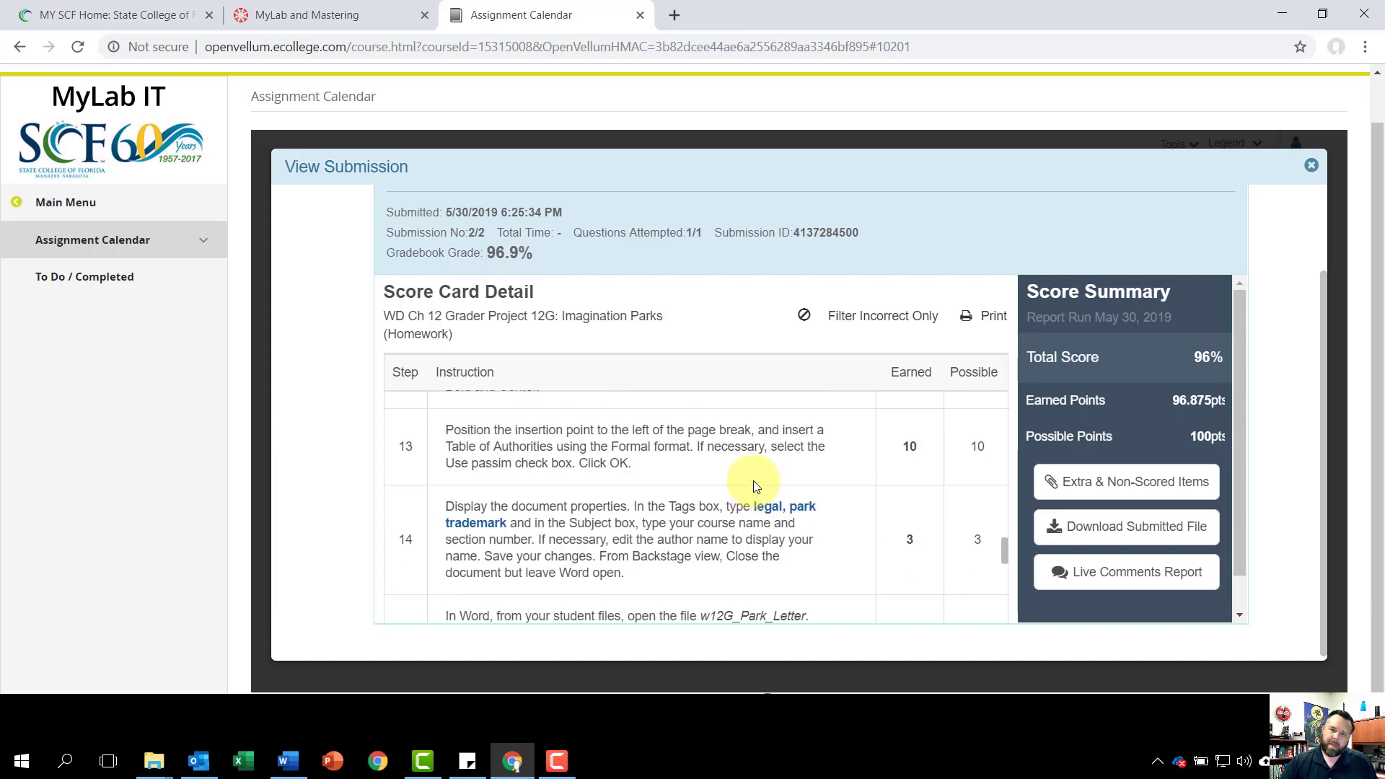
{"action": "scroll", "coordinate": [753, 481], "scroll_direction": "up", "scroll_amount": 4}
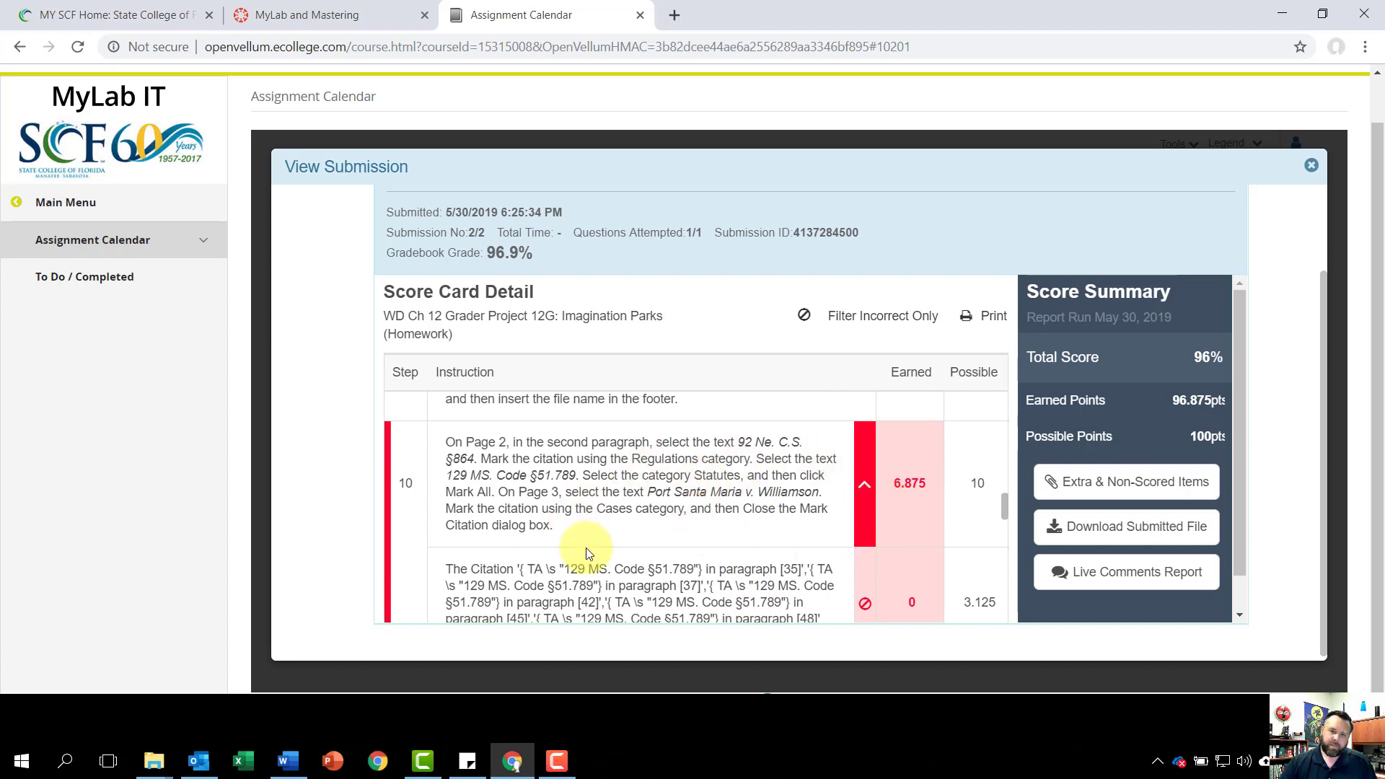